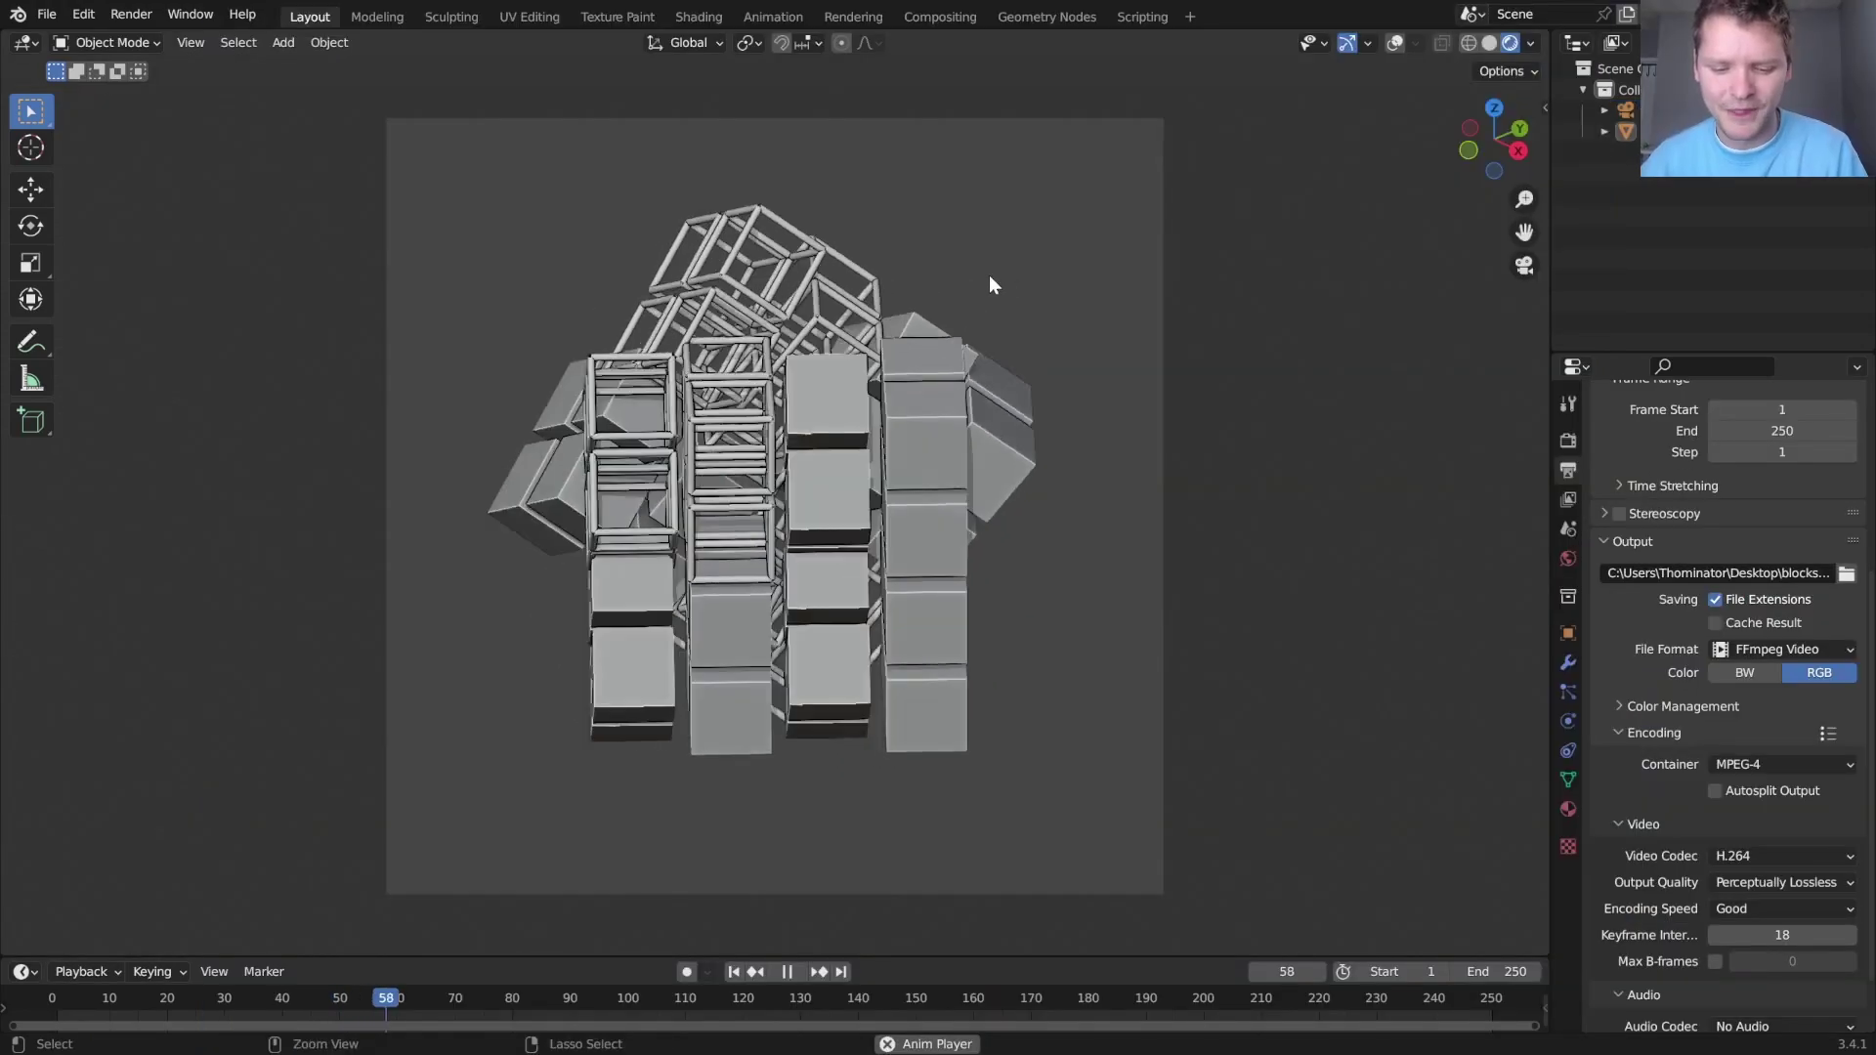
# Start a new General file without saving the current project and switch to the Geometry Nodes workspace
pyautogui.hotkey('ctrl', 'n')
pyautogui.click(946, 291)
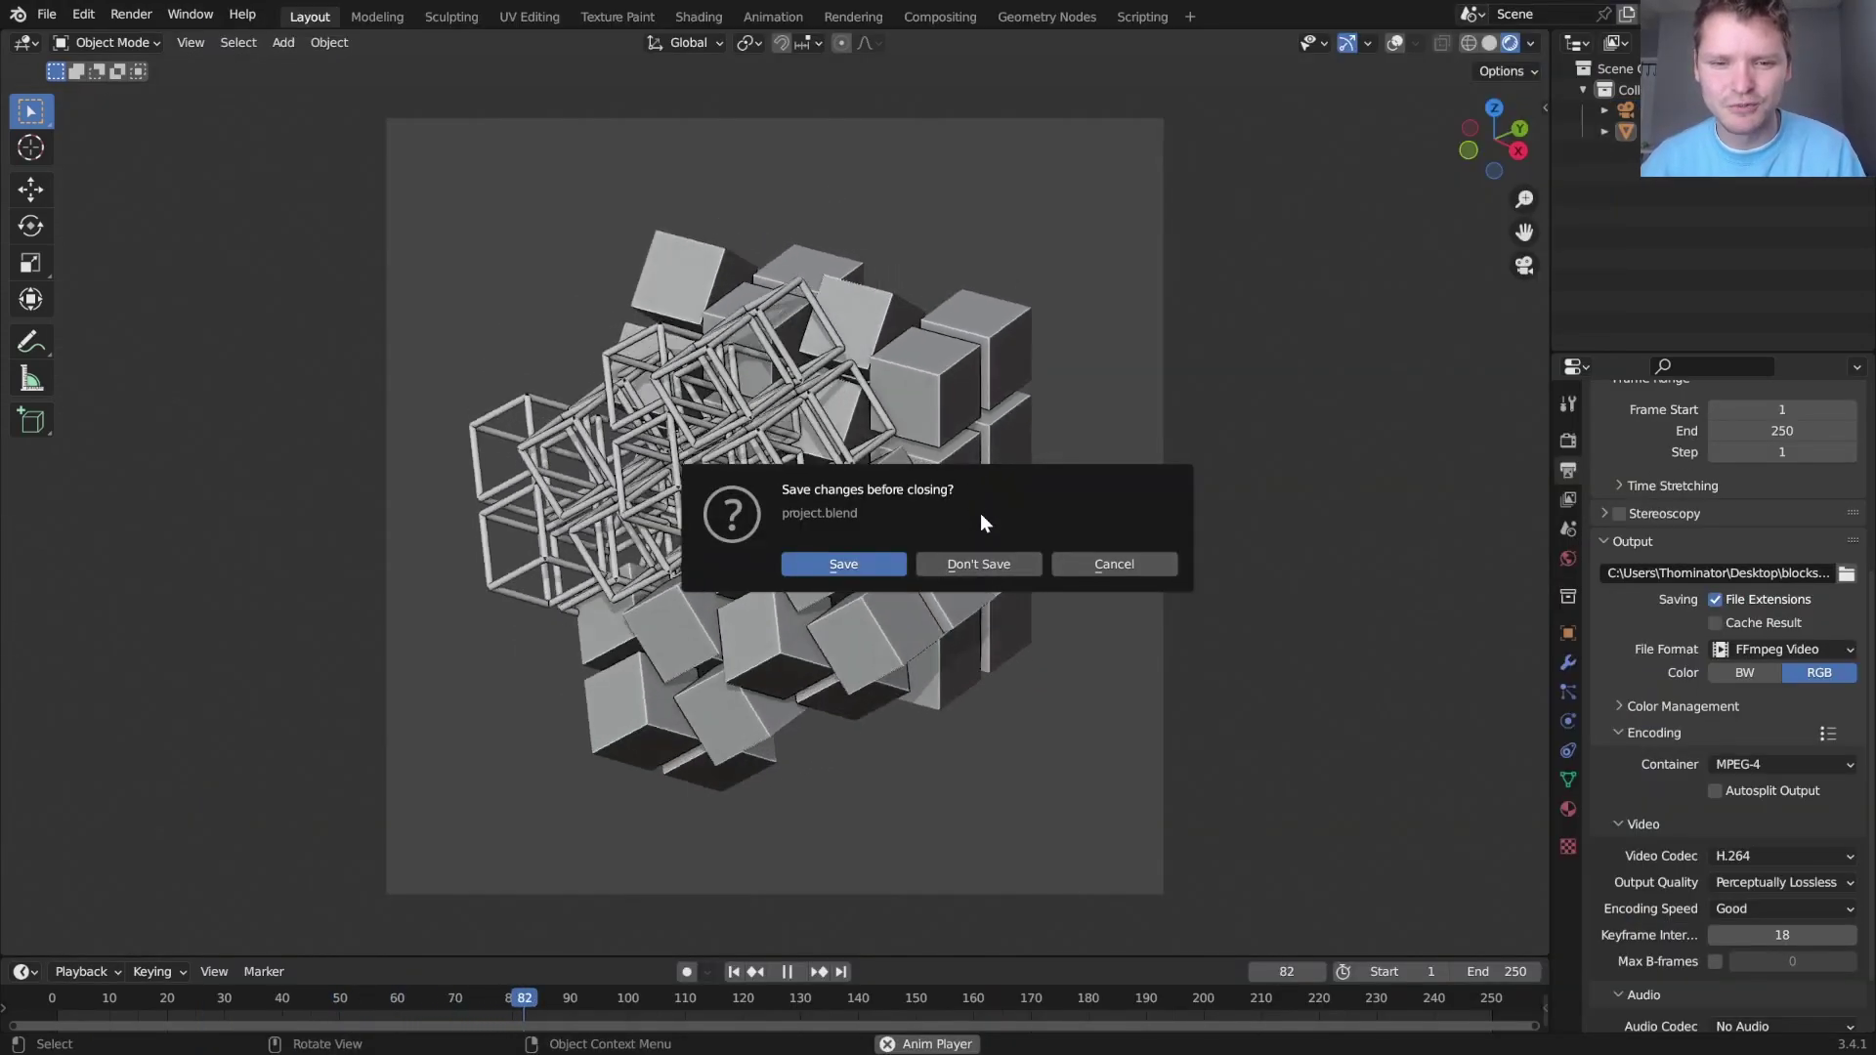
pyautogui.click(979, 561)
pyautogui.click(1026, 20)
# Delete all default objects from the scene and add a new mesh cube
pyautogui.press('a')
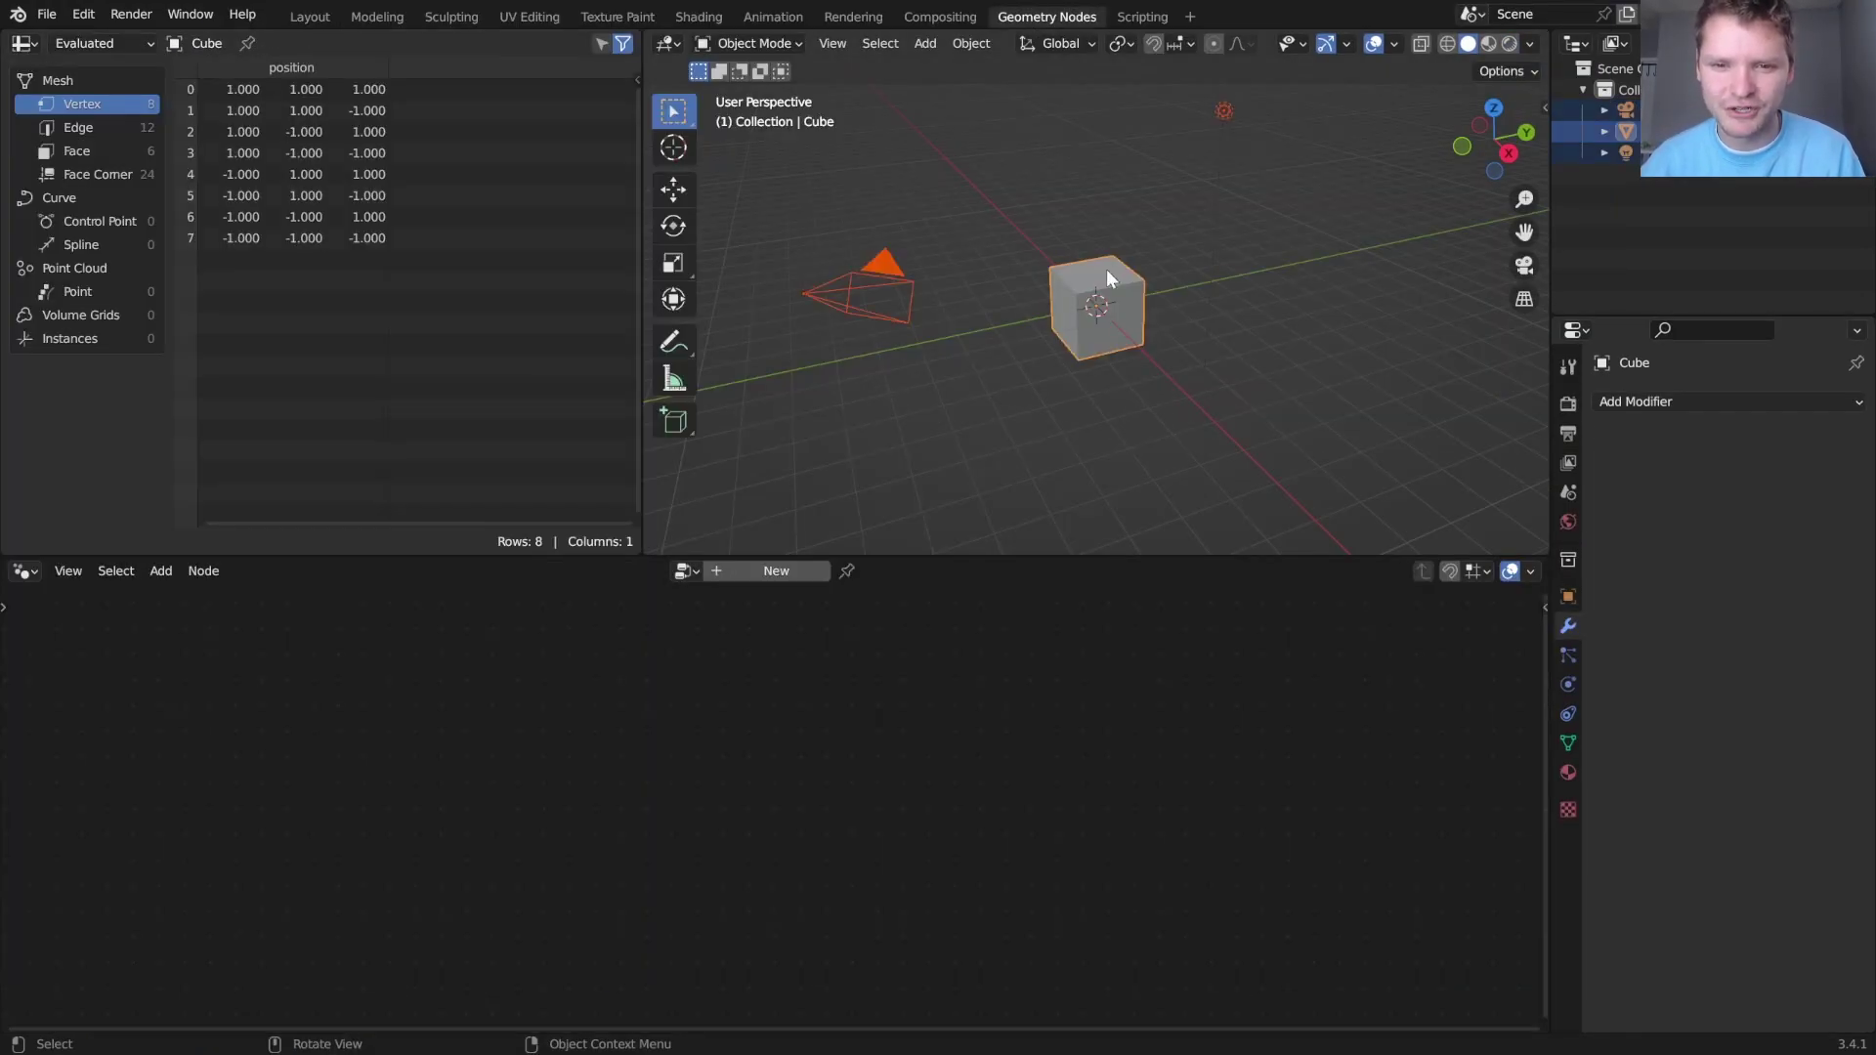
pyautogui.press('x')
pyautogui.click(1108, 264)
pyautogui.hotkey('shift', 'a')
pyautogui.moveTo(1108, 264)
pyautogui.click(1204, 289)
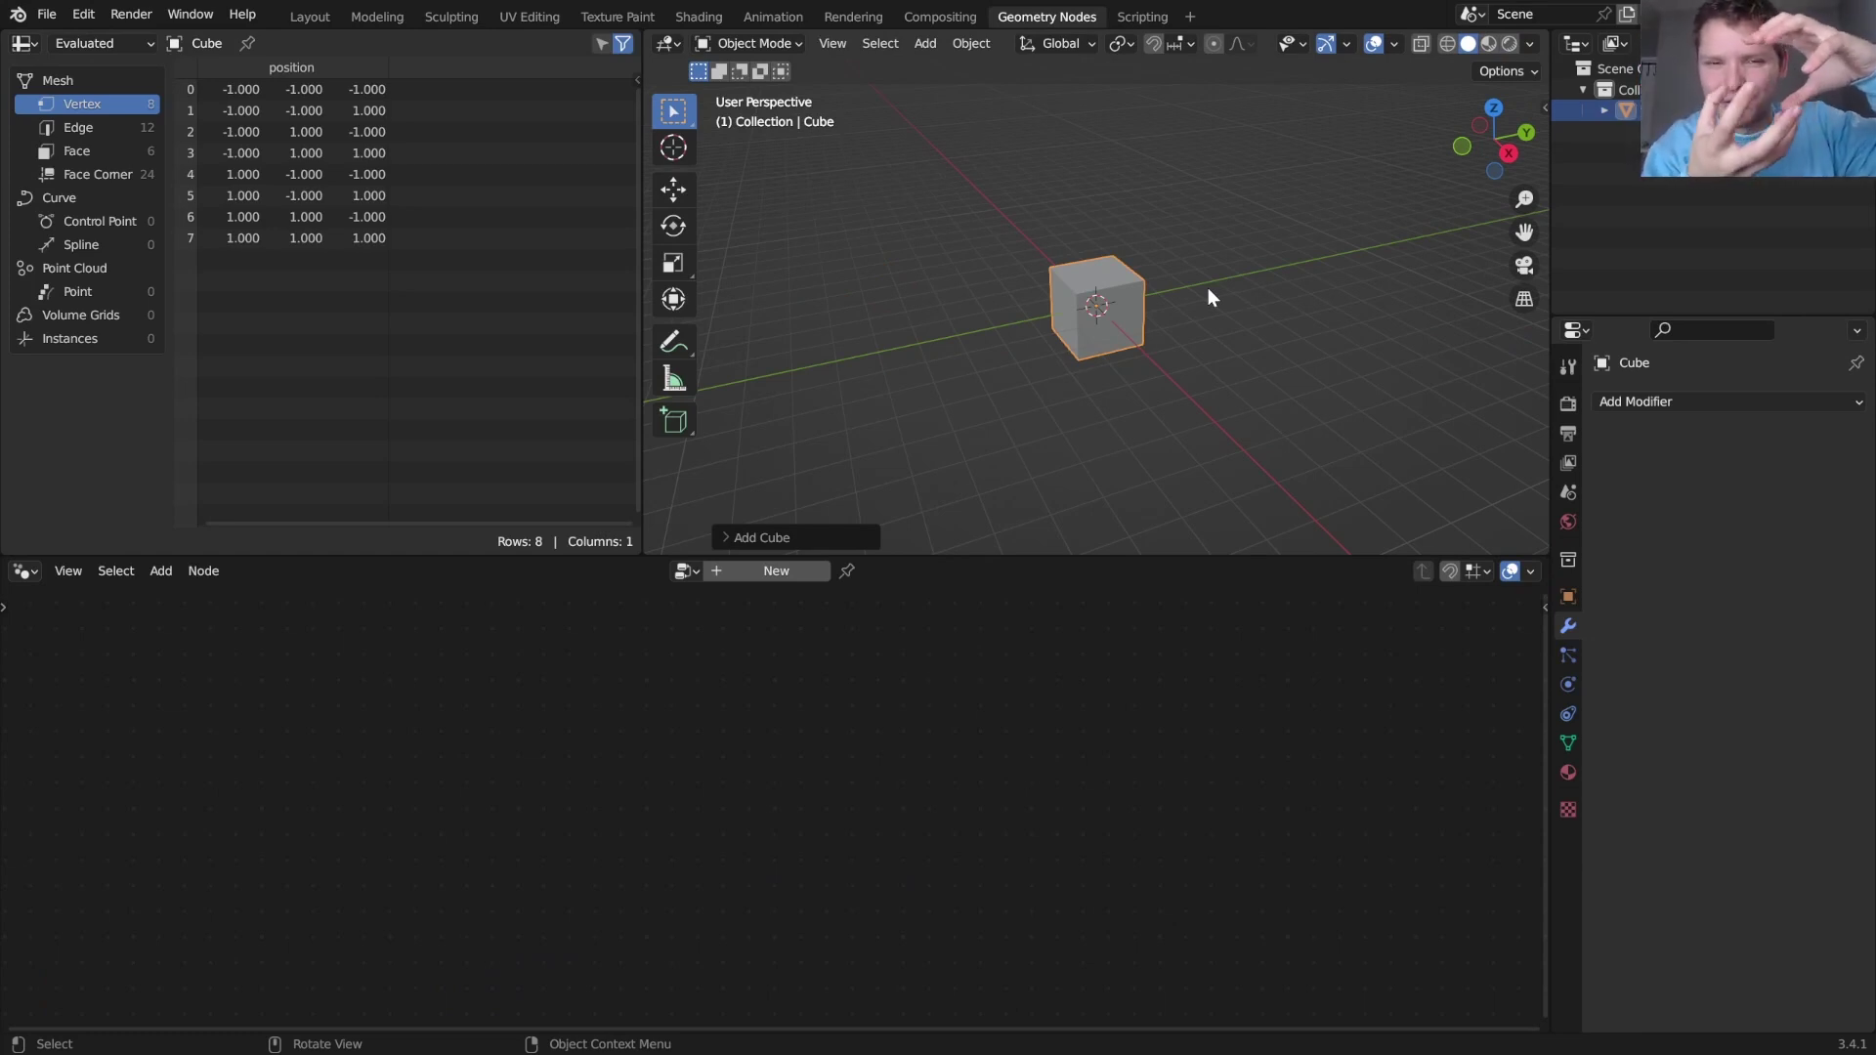
# Create a geometry node tree for the cube and insert an Instance on Points node between Group Input and Group Output
pyautogui.click(739, 572)
pyautogui.hotkey('shift', 'a')
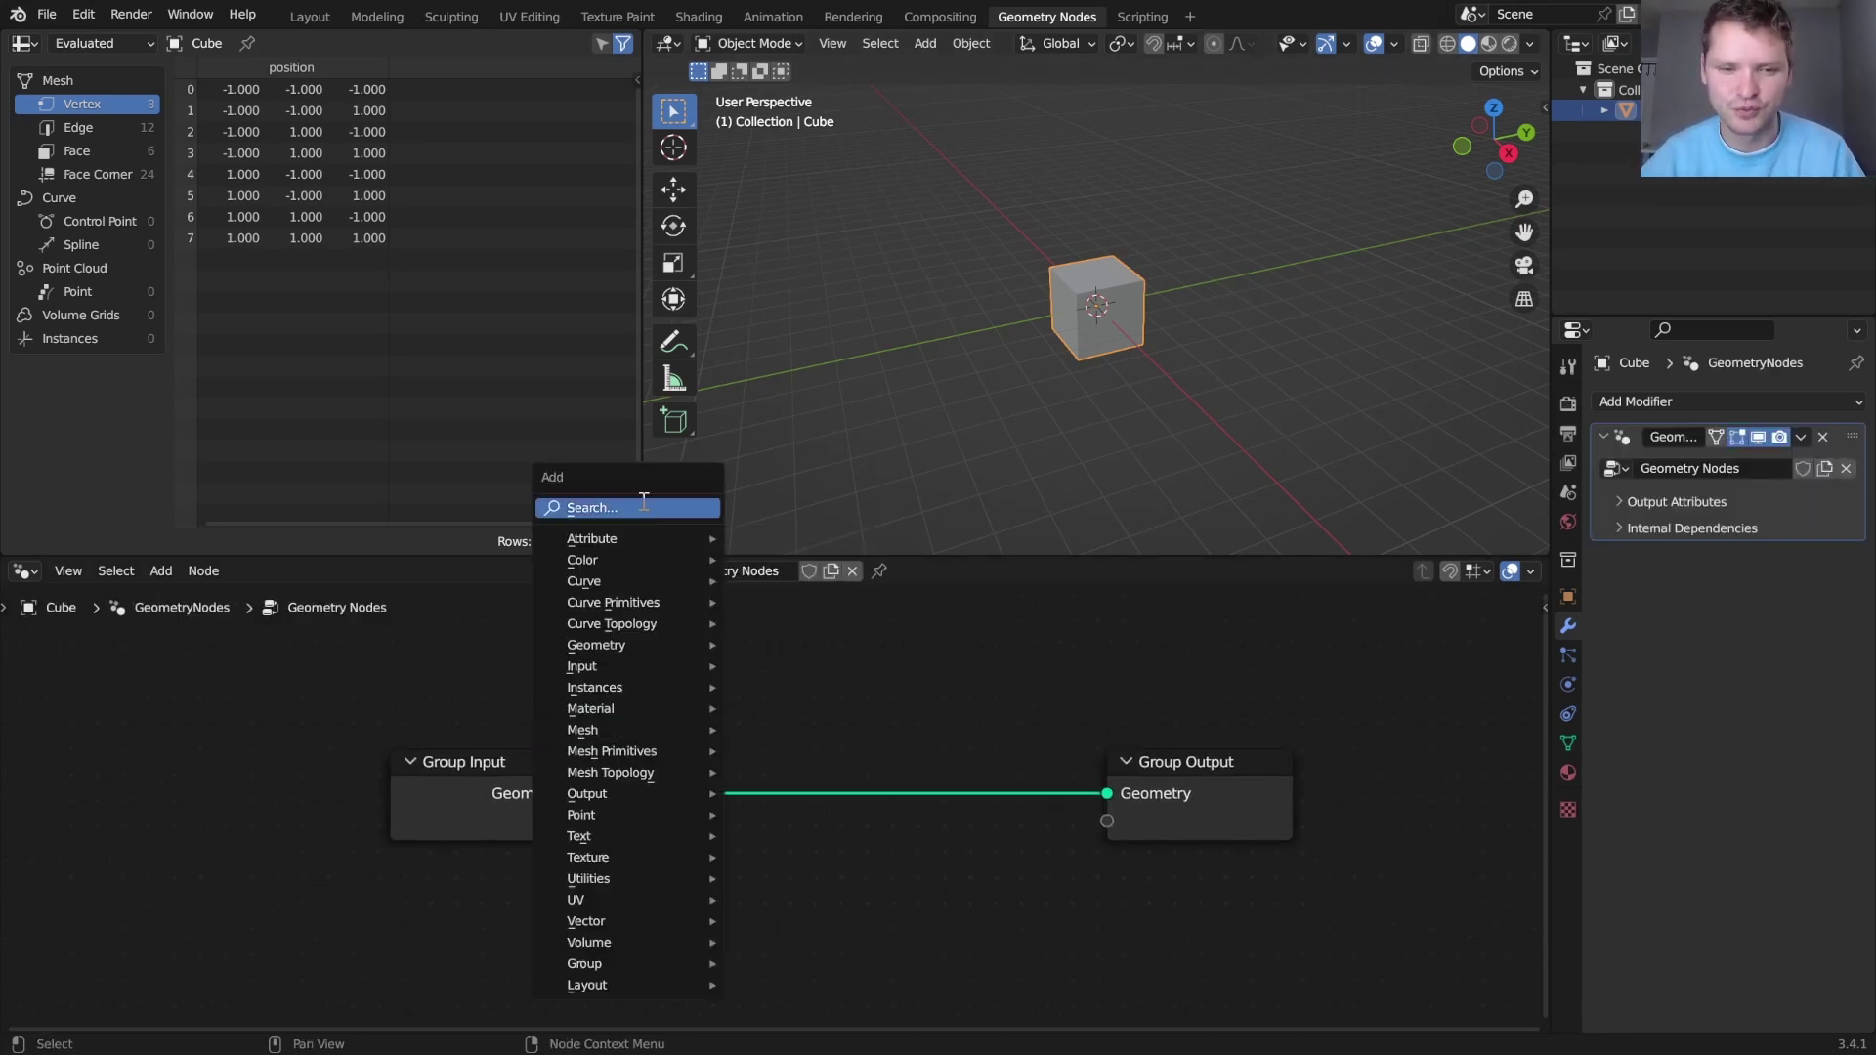
pyautogui.click(644, 507)
pyautogui.write('instance ')
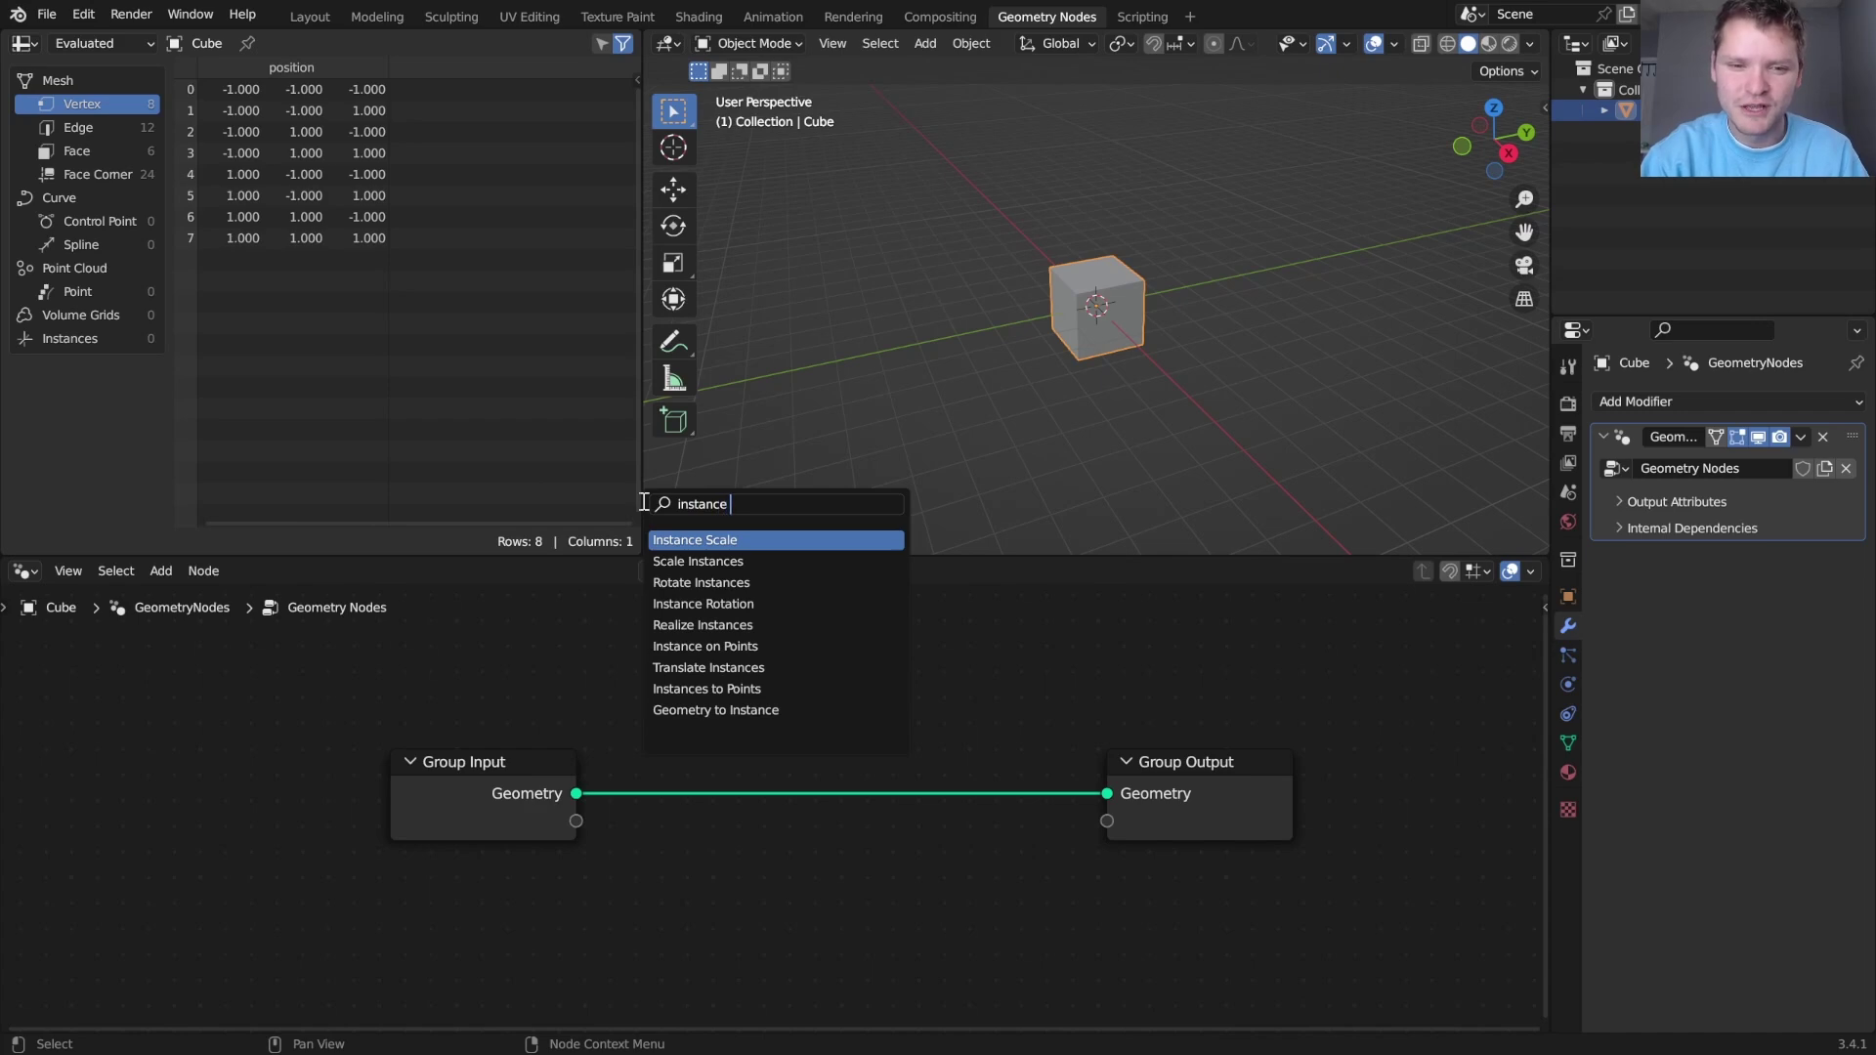
pyautogui.write('on')
pyautogui.press('Return')
pyautogui.click(816, 750)
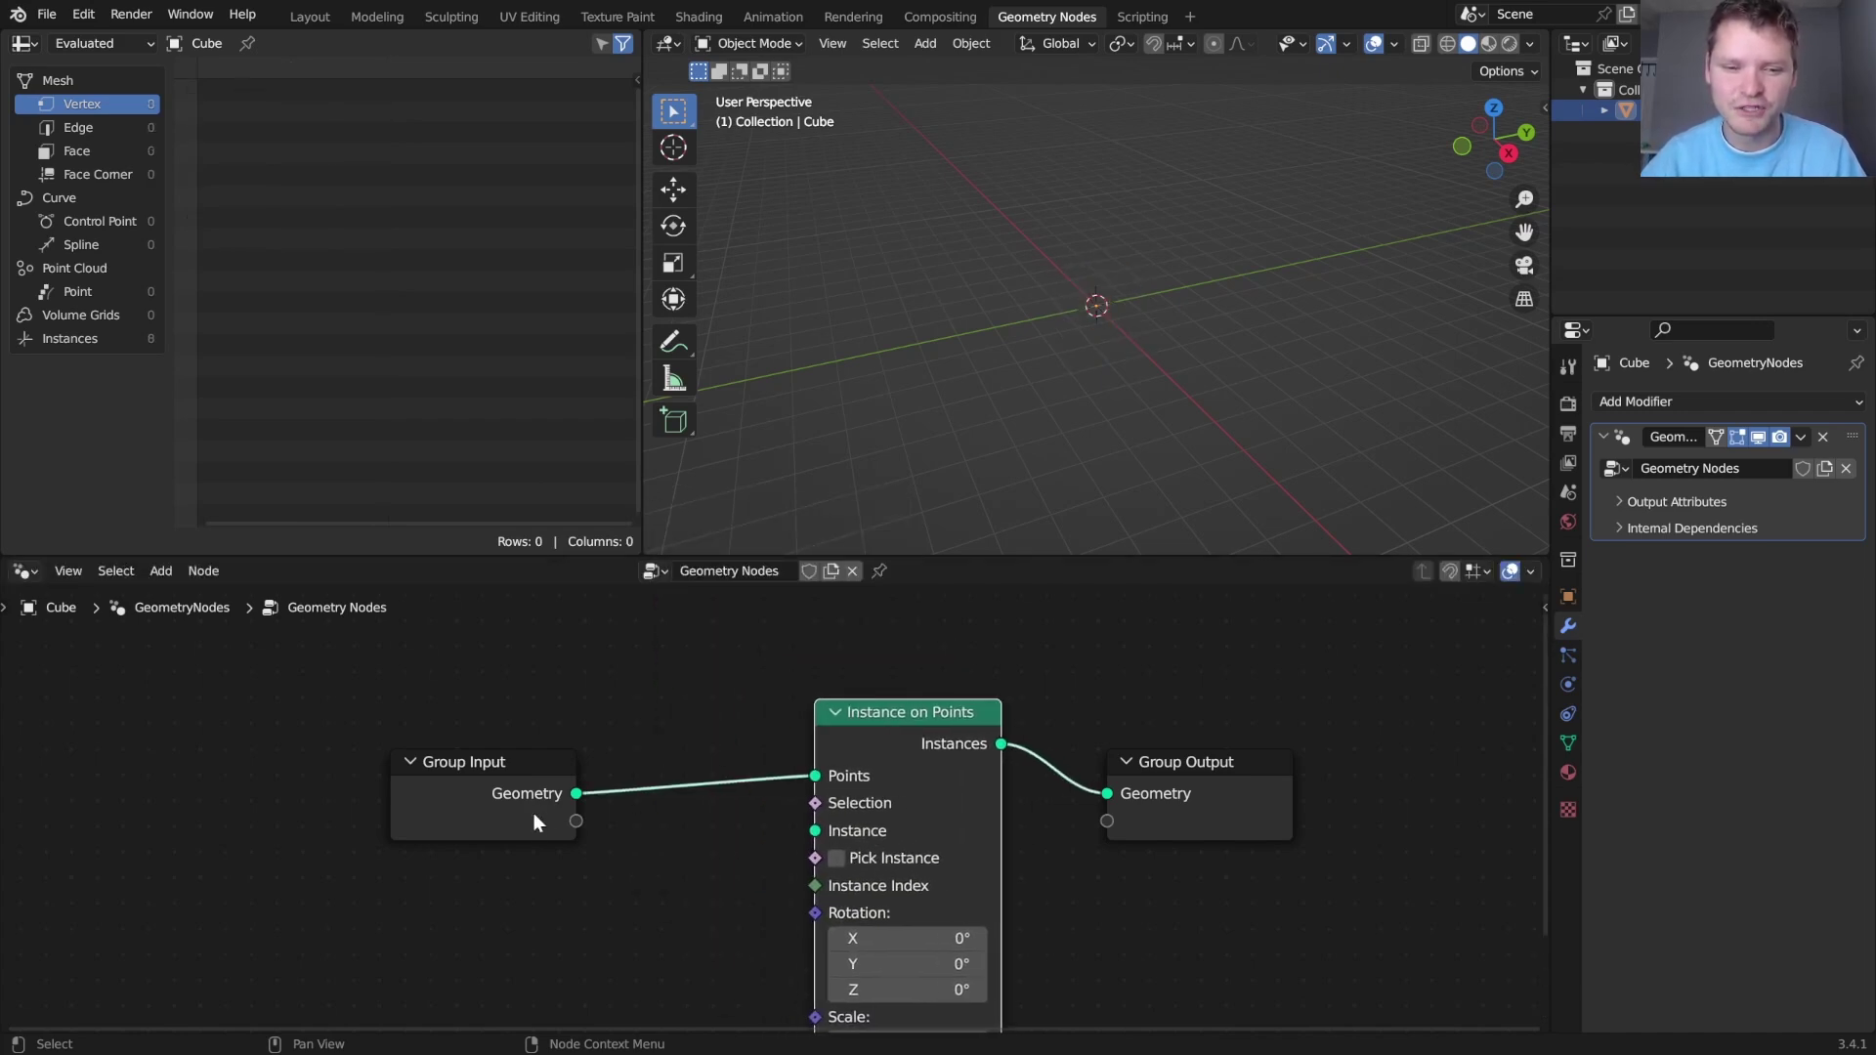
# Connect the Group Input geometry to the Instance input of Instance on Points and set its X, Y and Z scale to 0.8
pyautogui.moveTo(818, 827); pyautogui.dragTo(818, 826)
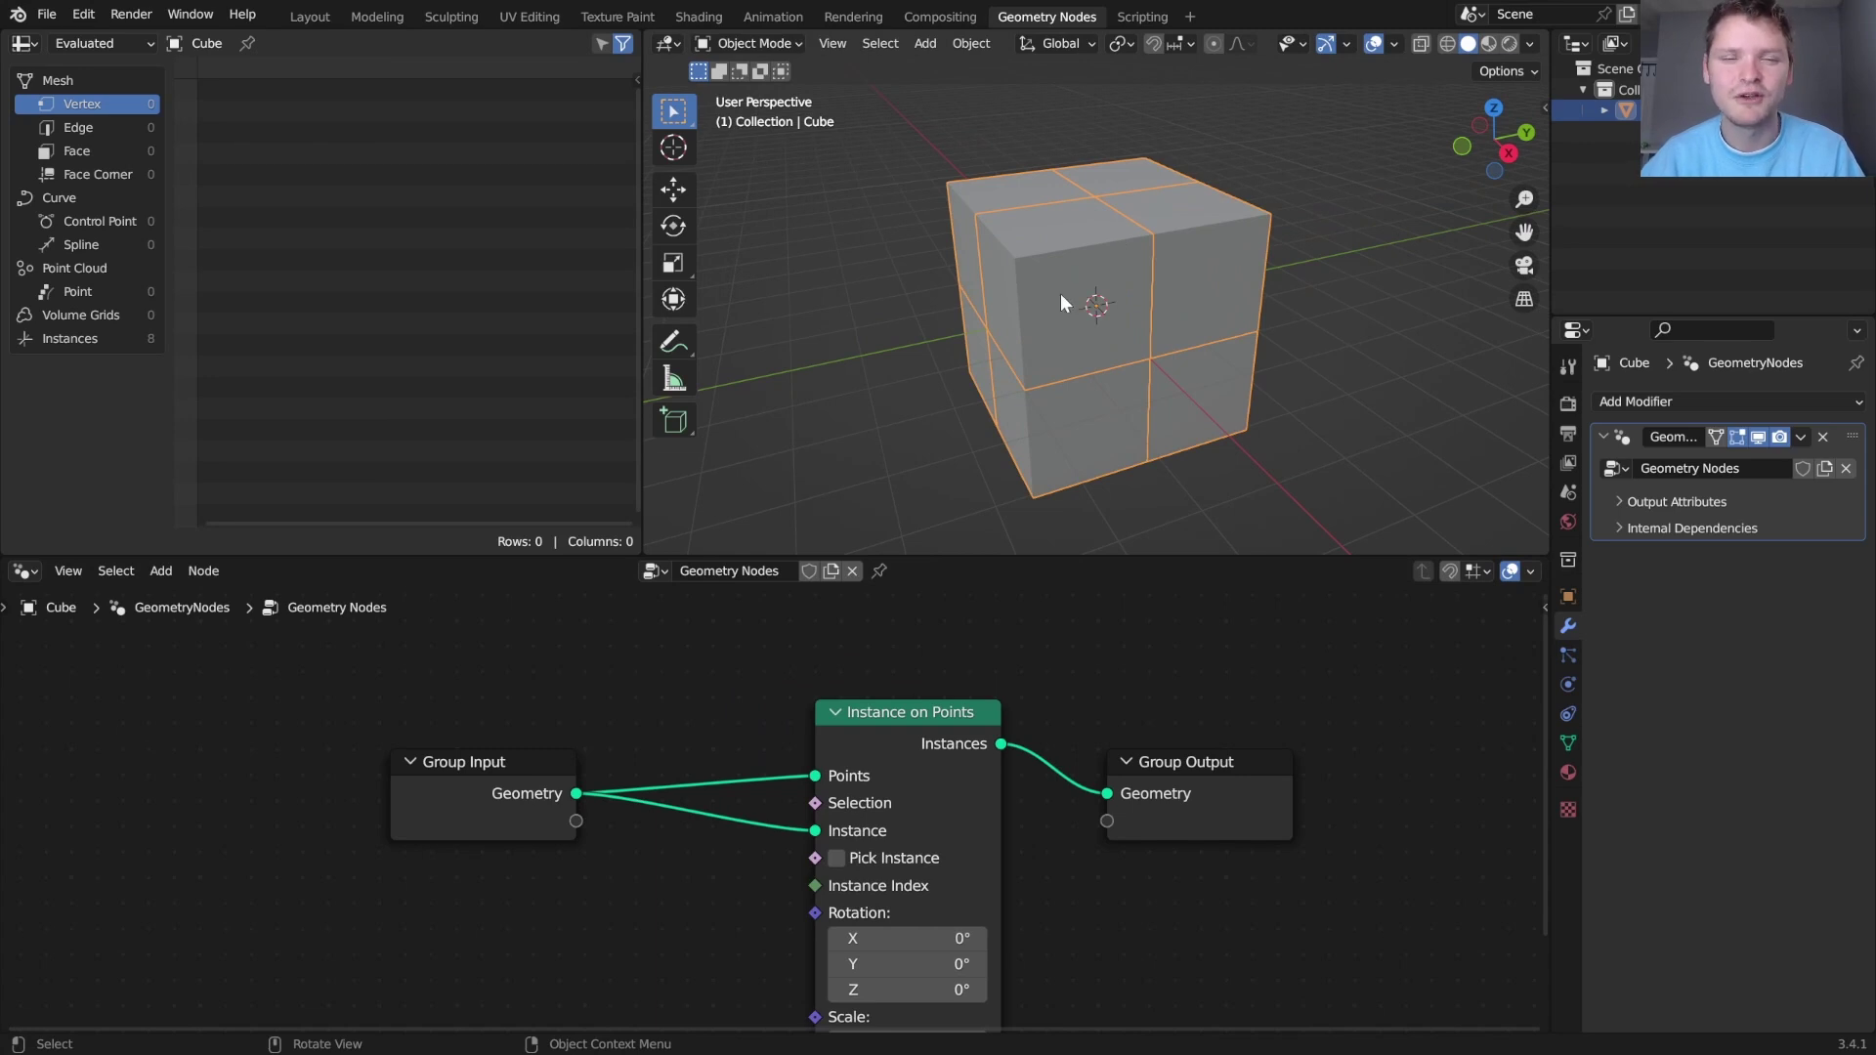
pyautogui.moveTo(936, 776); pyautogui.dragTo(955, 585, button='middle')
pyautogui.moveTo(971, 848); pyautogui.dragTo(952, 899)
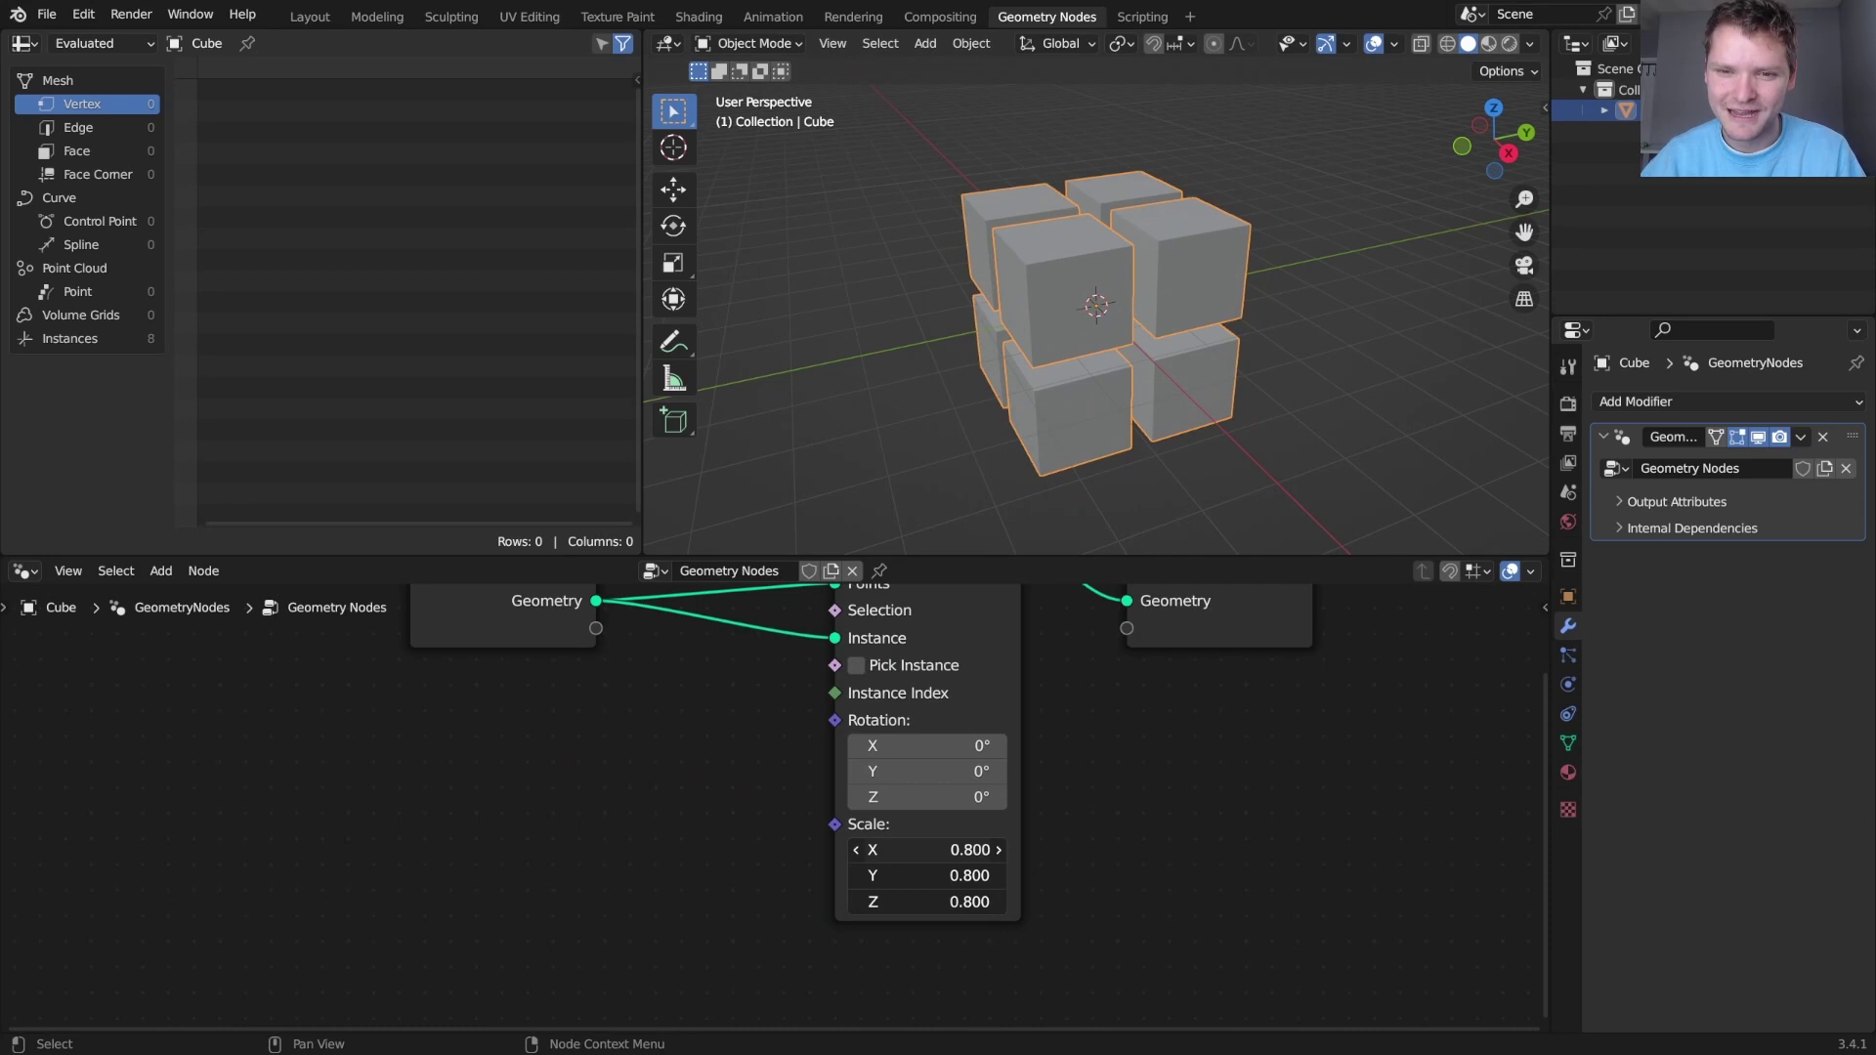
pyautogui.moveTo(1223, 270); pyautogui.dragTo(1126, 281, button='middle')
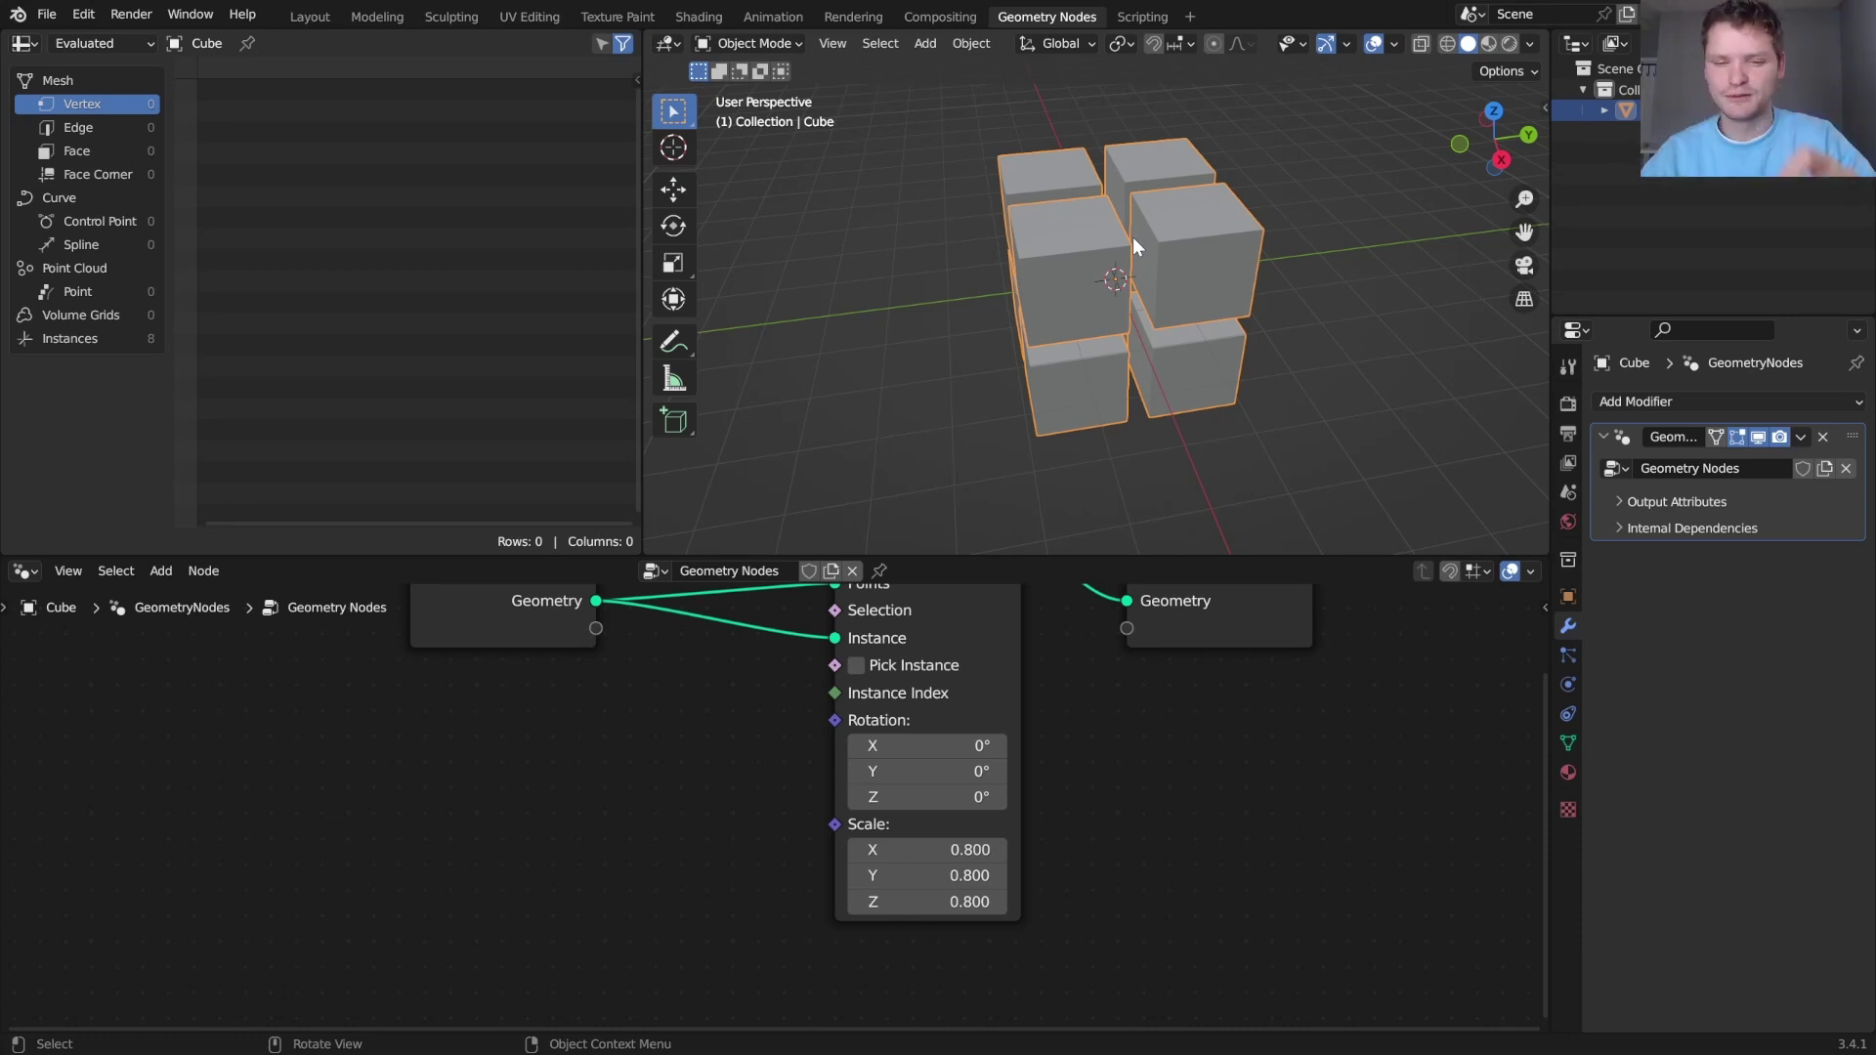
# Move the Group Output node farther from the Instance on Points node to make room between them
pyautogui.moveTo(1408, 640); pyautogui.dragTo(1051, 724, button='middle')
pyautogui.moveTo(824, 678); pyautogui.dragTo(1387, 691)
pyautogui.moveTo(1027, 691); pyautogui.dragTo(794, 712, button='middle')
pyautogui.hotkey('shift', 'a')
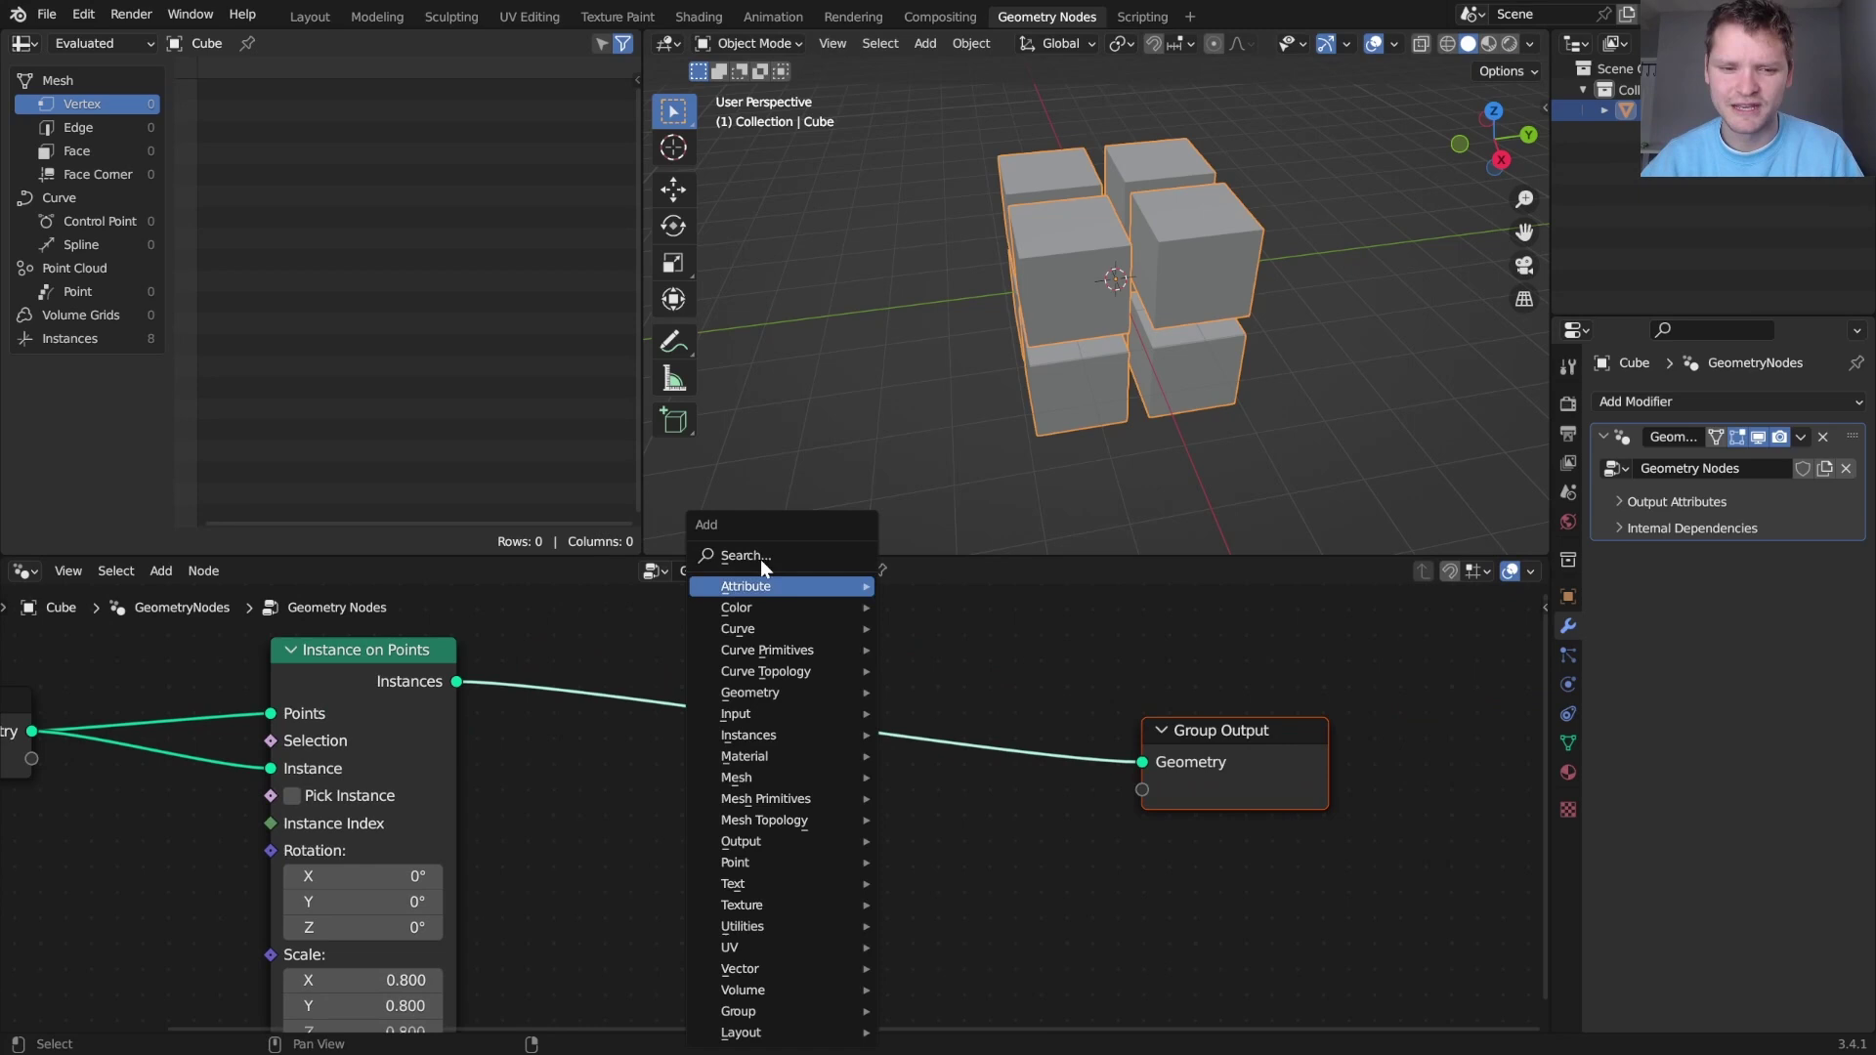
pyautogui.click(775, 555)
pyautogui.write('trans')
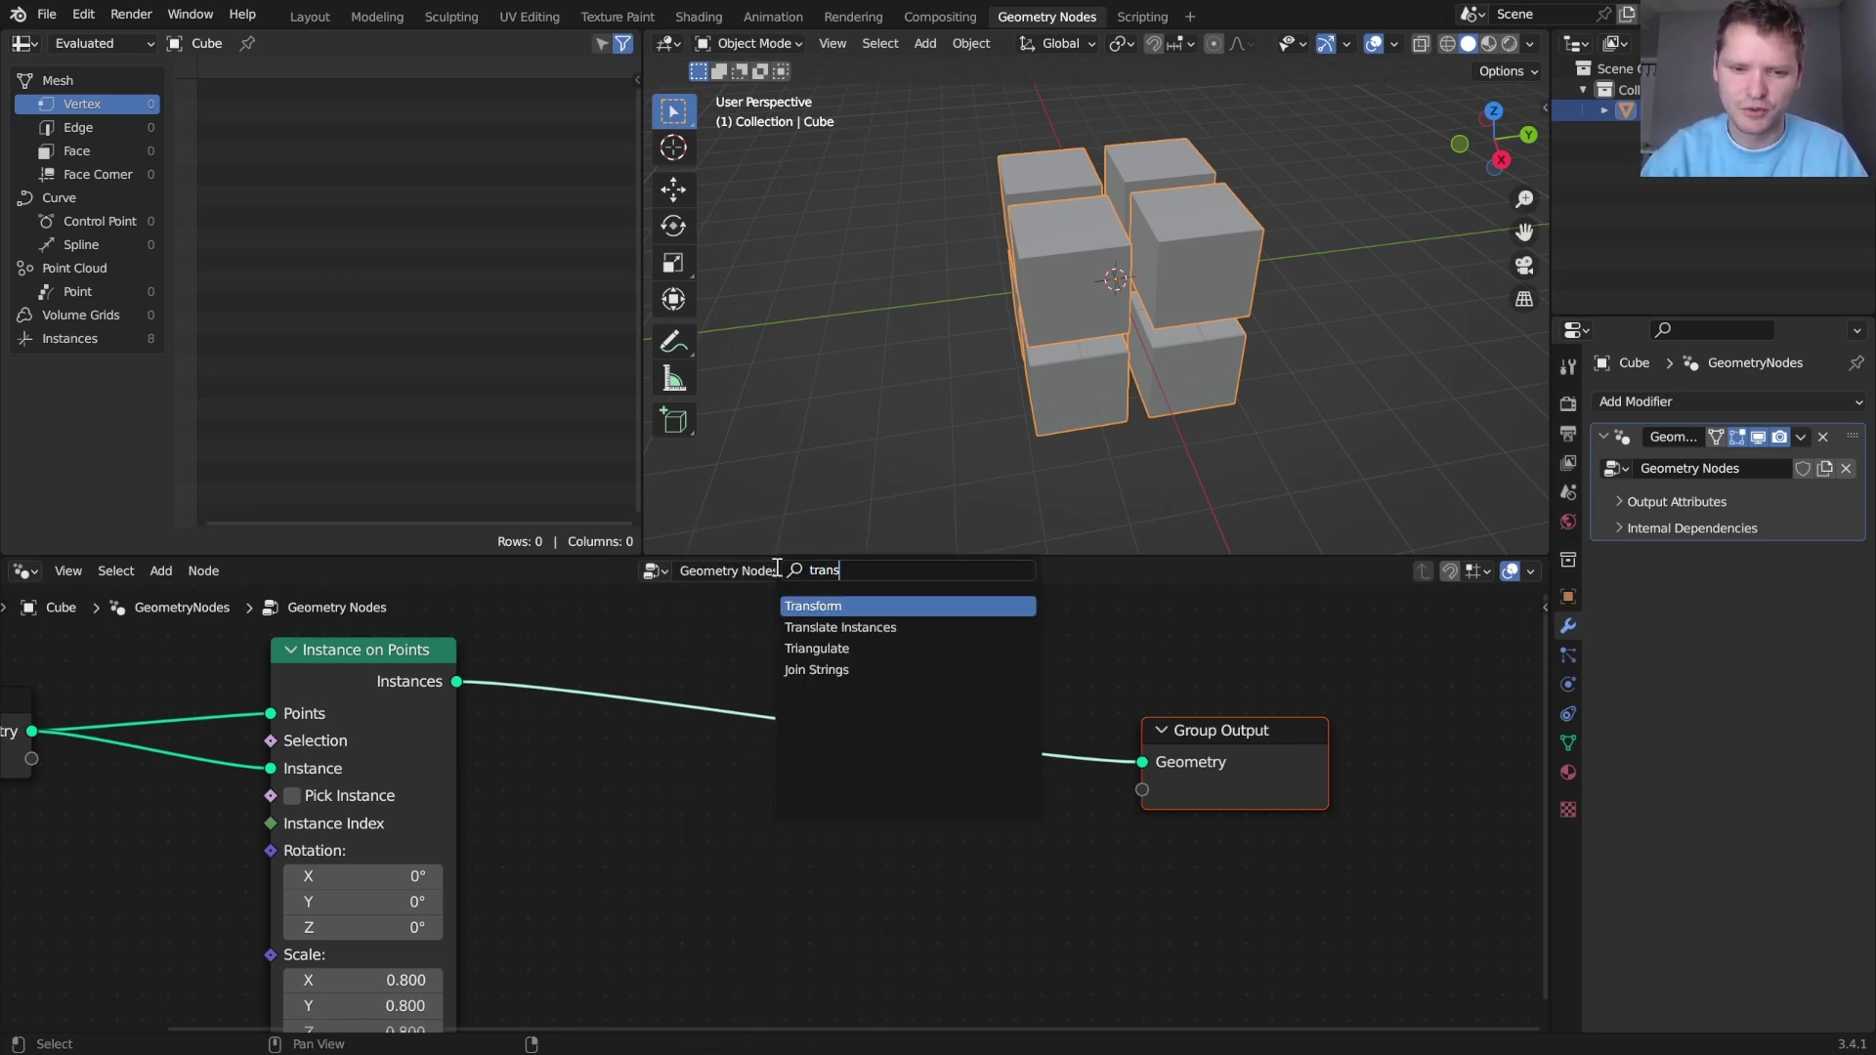
pyautogui.press('Down')
pyautogui.press('Return')
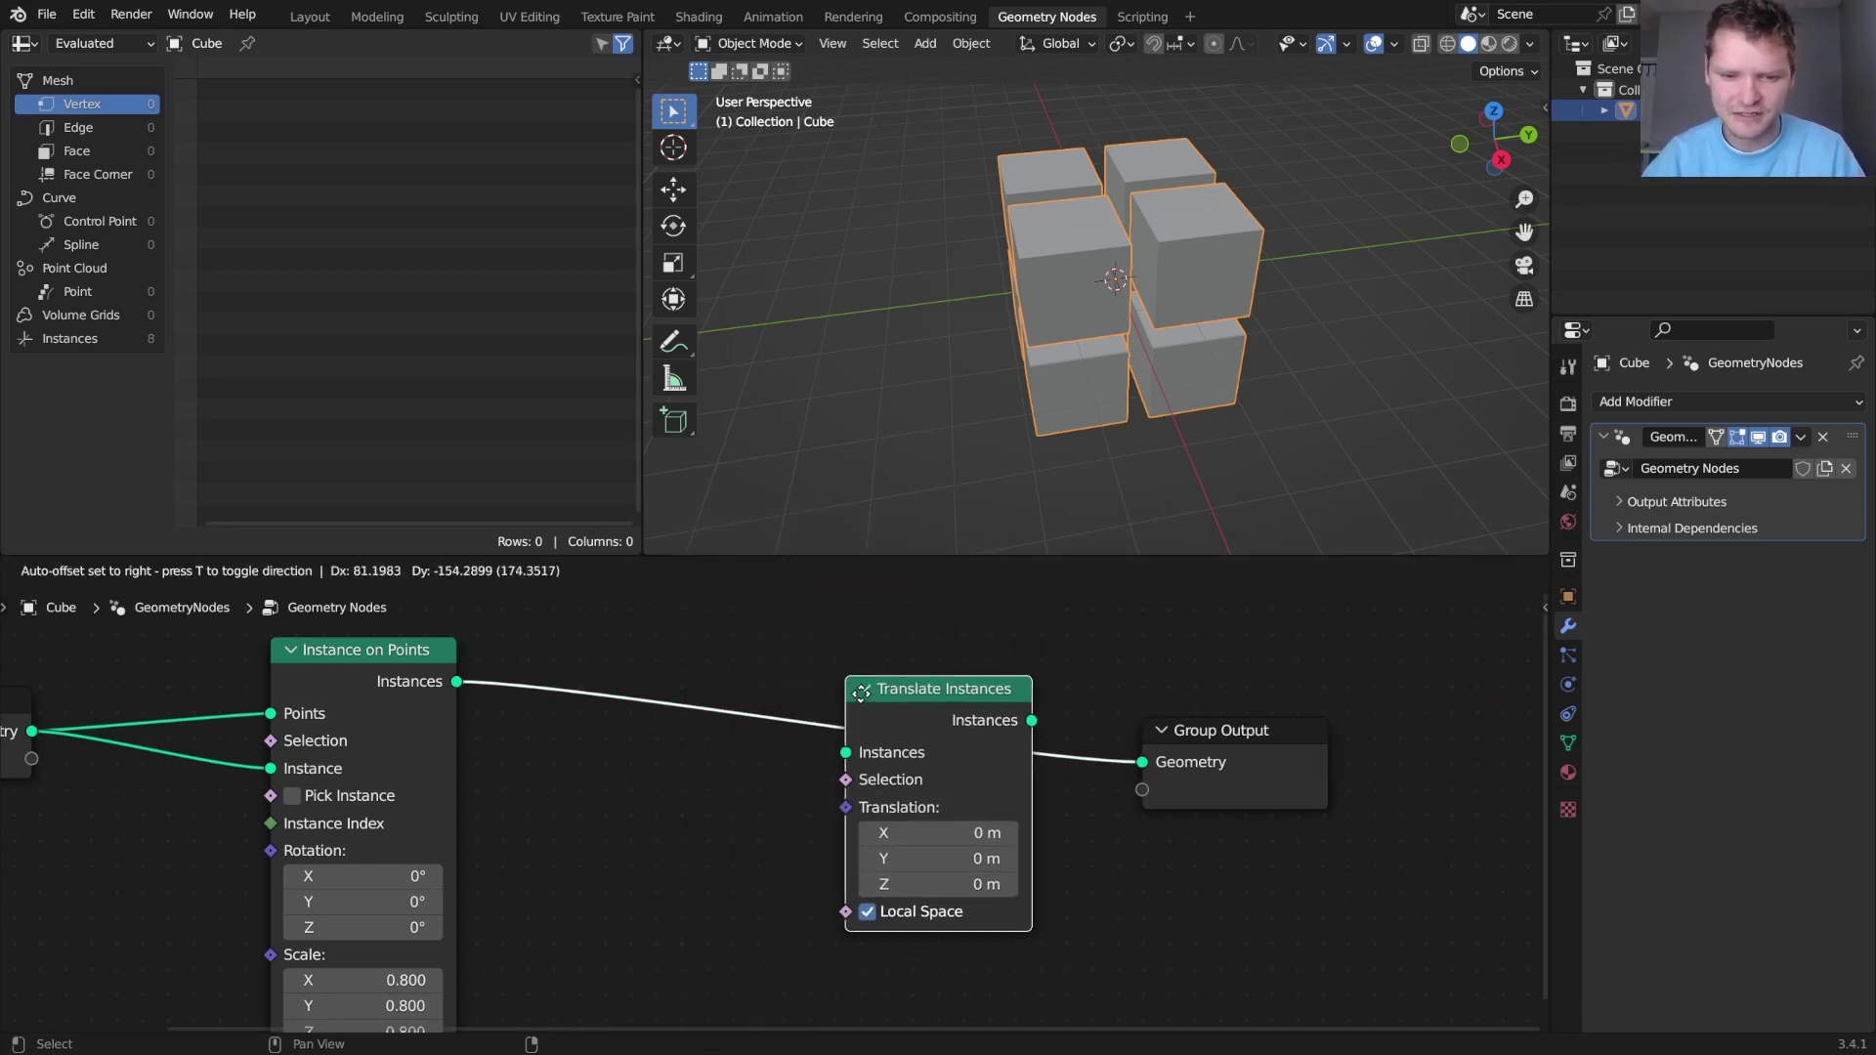
pyautogui.click(853, 690)
pyautogui.moveTo(908, 704); pyautogui.dragTo(923, 685, button='middle')
pyautogui.hotkey('ctrl', 'x')
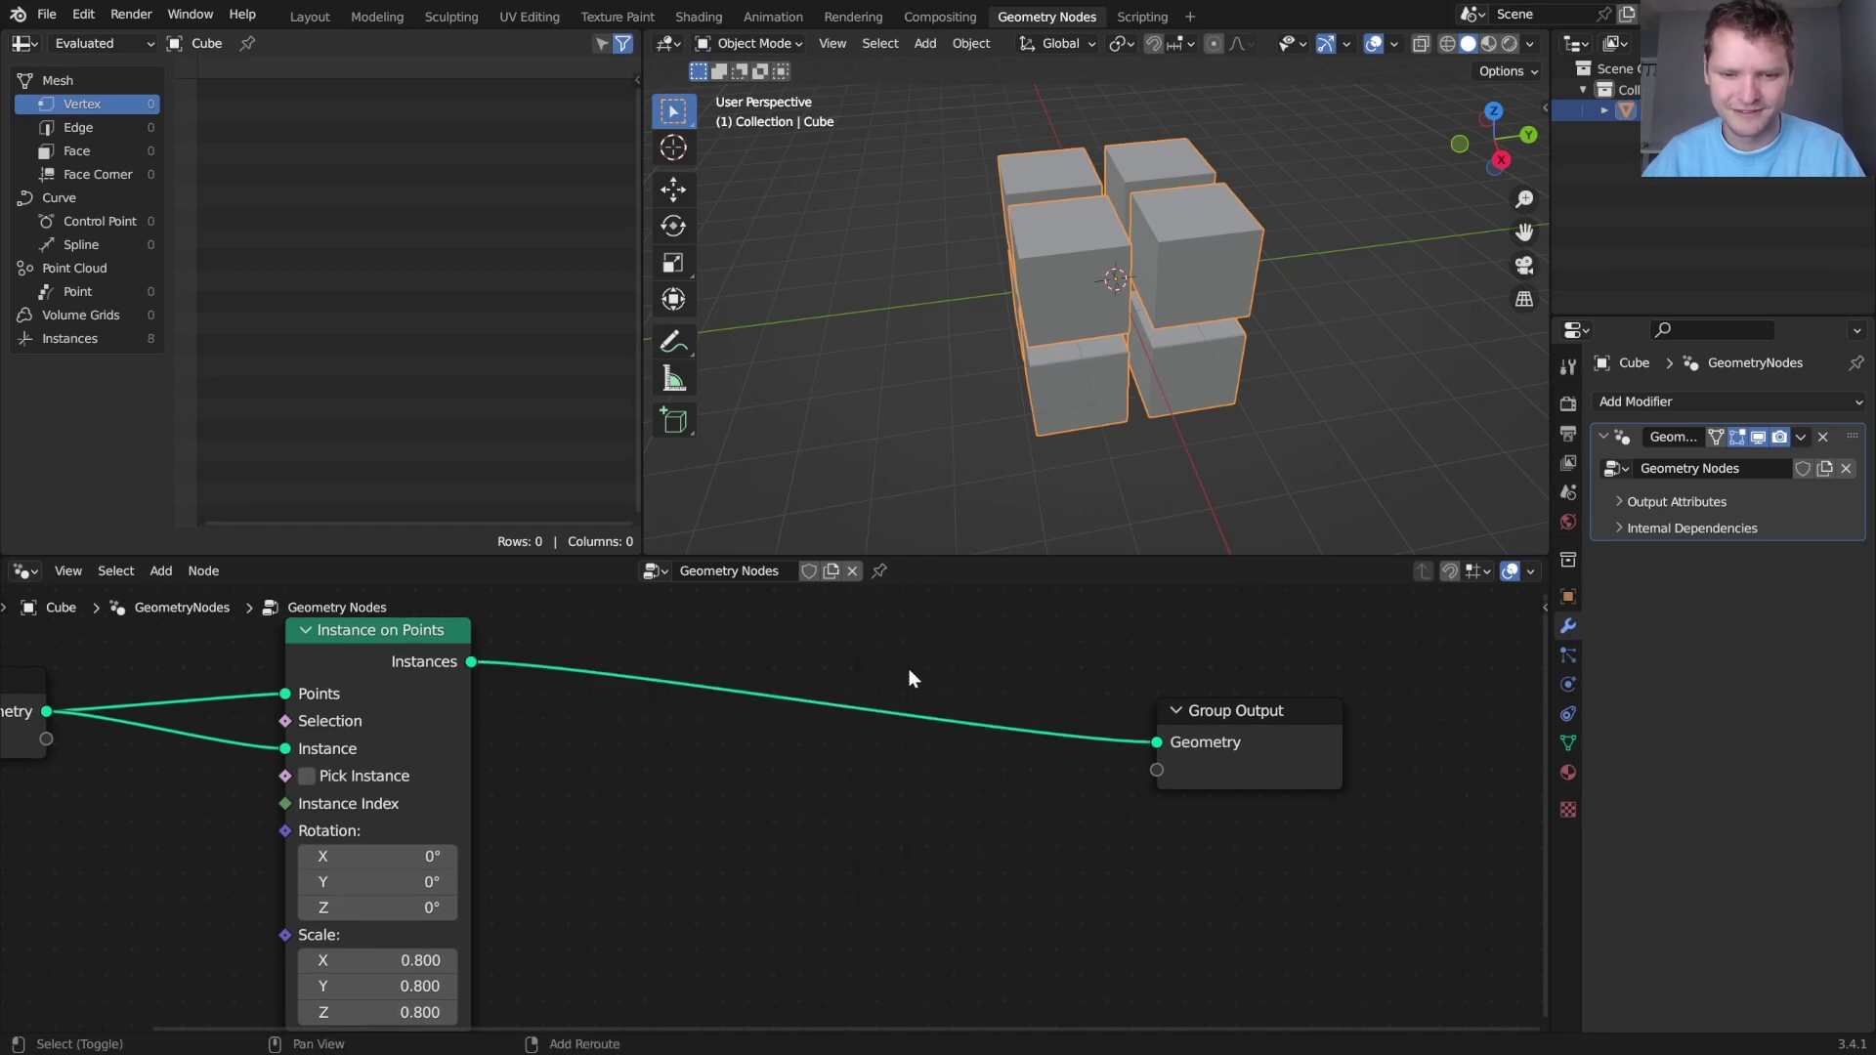
# Insert a Rotate Instances node on the link between Instance on Points and Group Output
pyautogui.hotkey('shift', 'a')
pyautogui.click(860, 561)
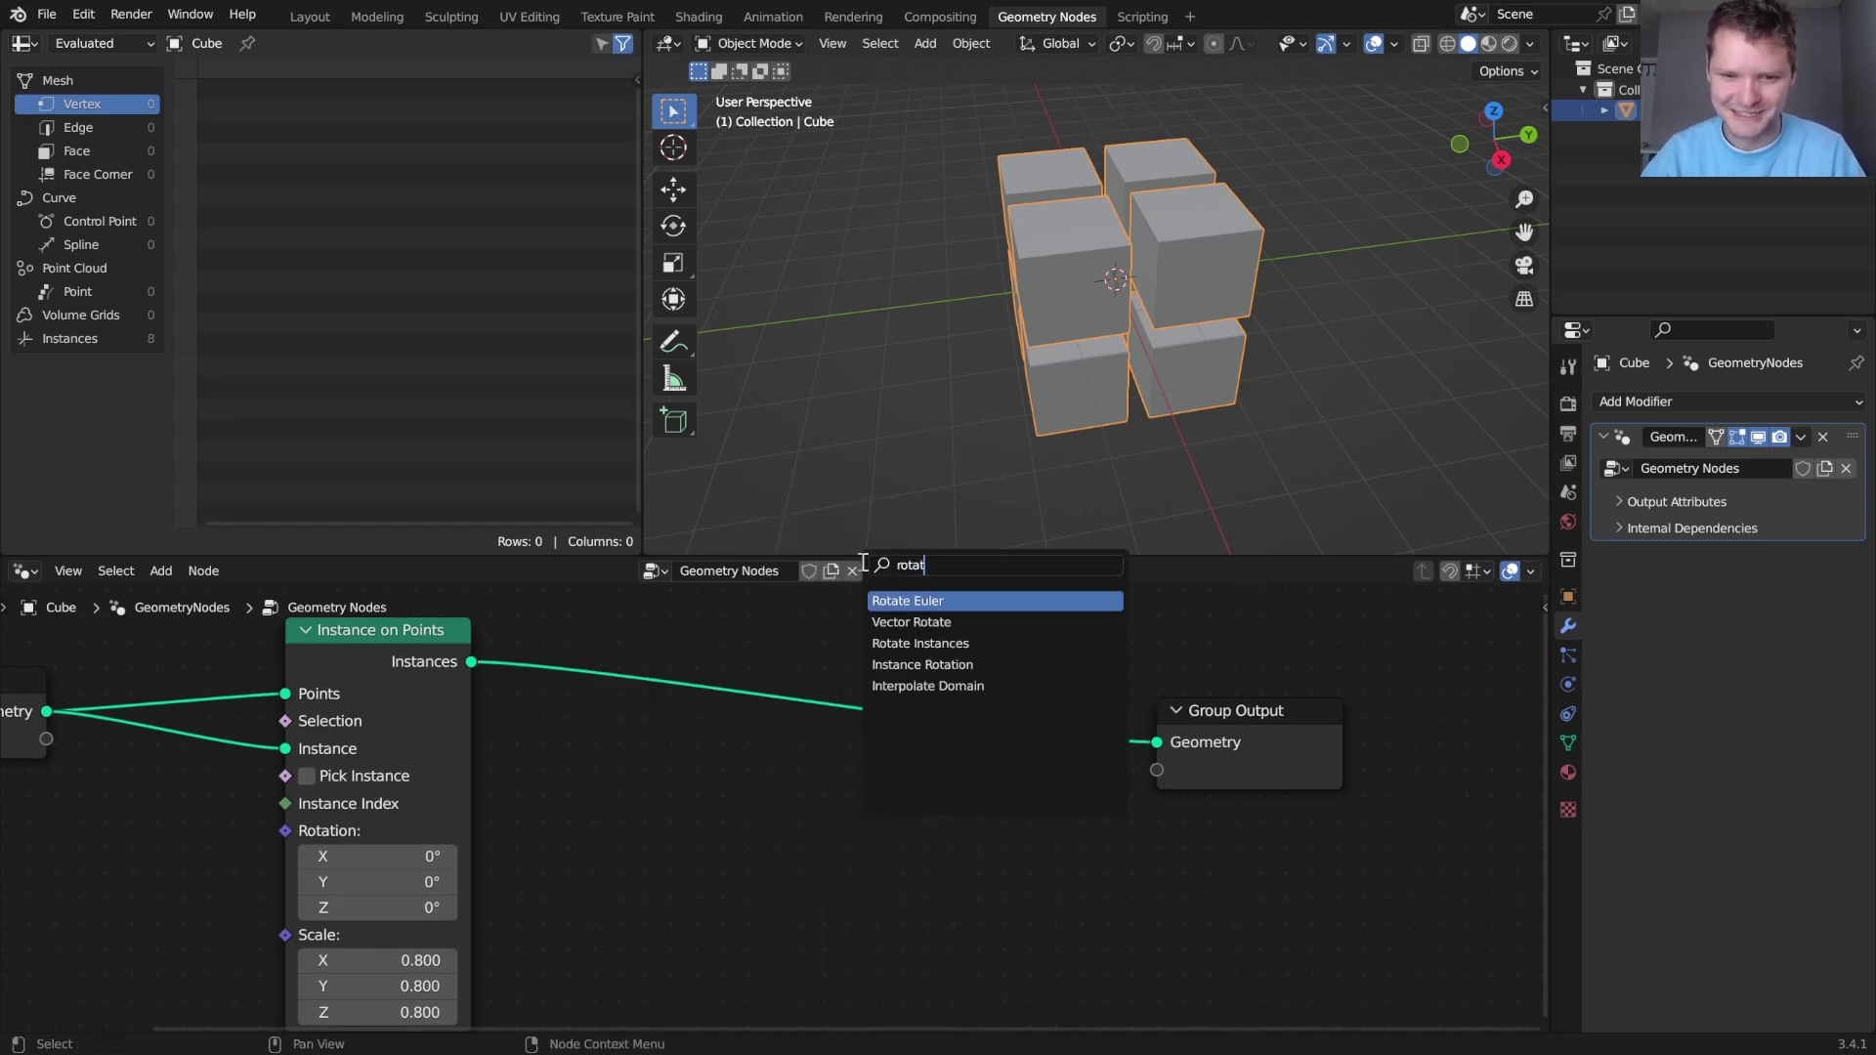
pyautogui.press('Down')
pyautogui.press('Down')
pyautogui.press('Return')
pyautogui.click(979, 700)
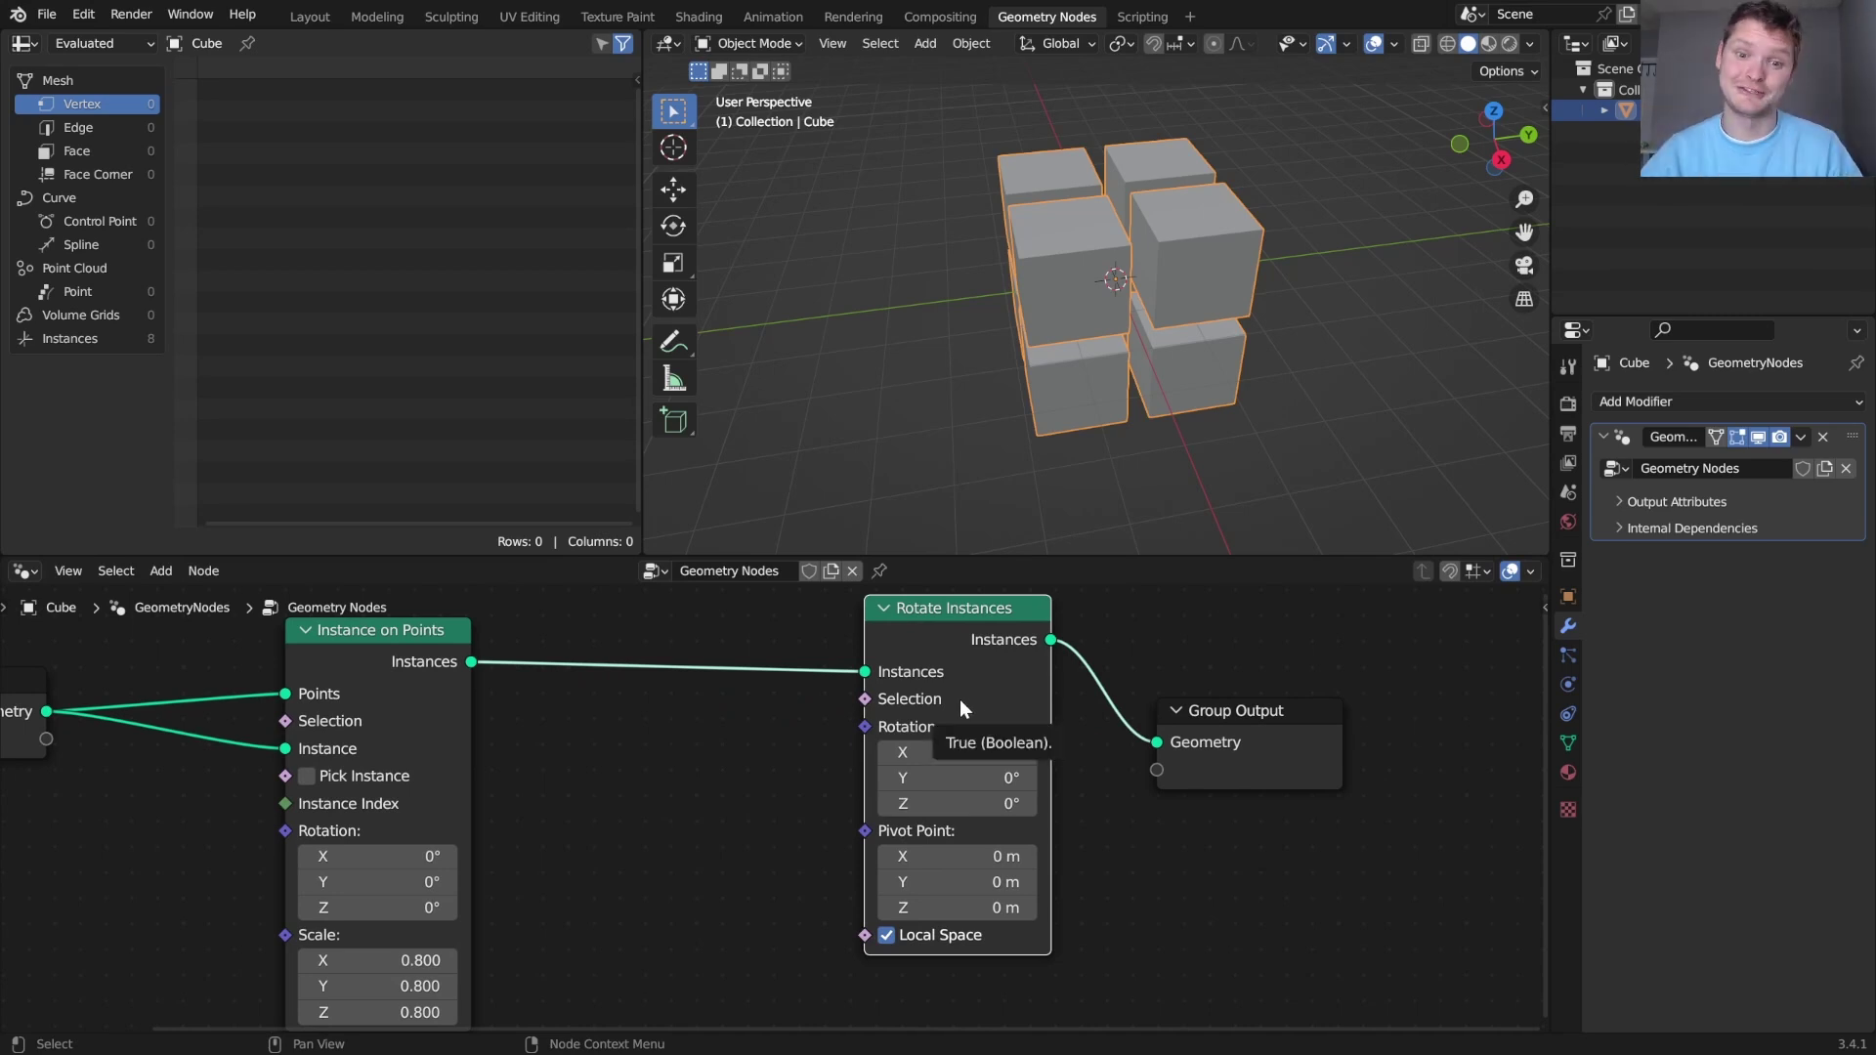
# Try a Z rotation on the Rotate Instances node, undo it, and turn off its Local Space option
pyautogui.moveTo(924, 750); pyautogui.dragTo(1085, 747, button='middle')
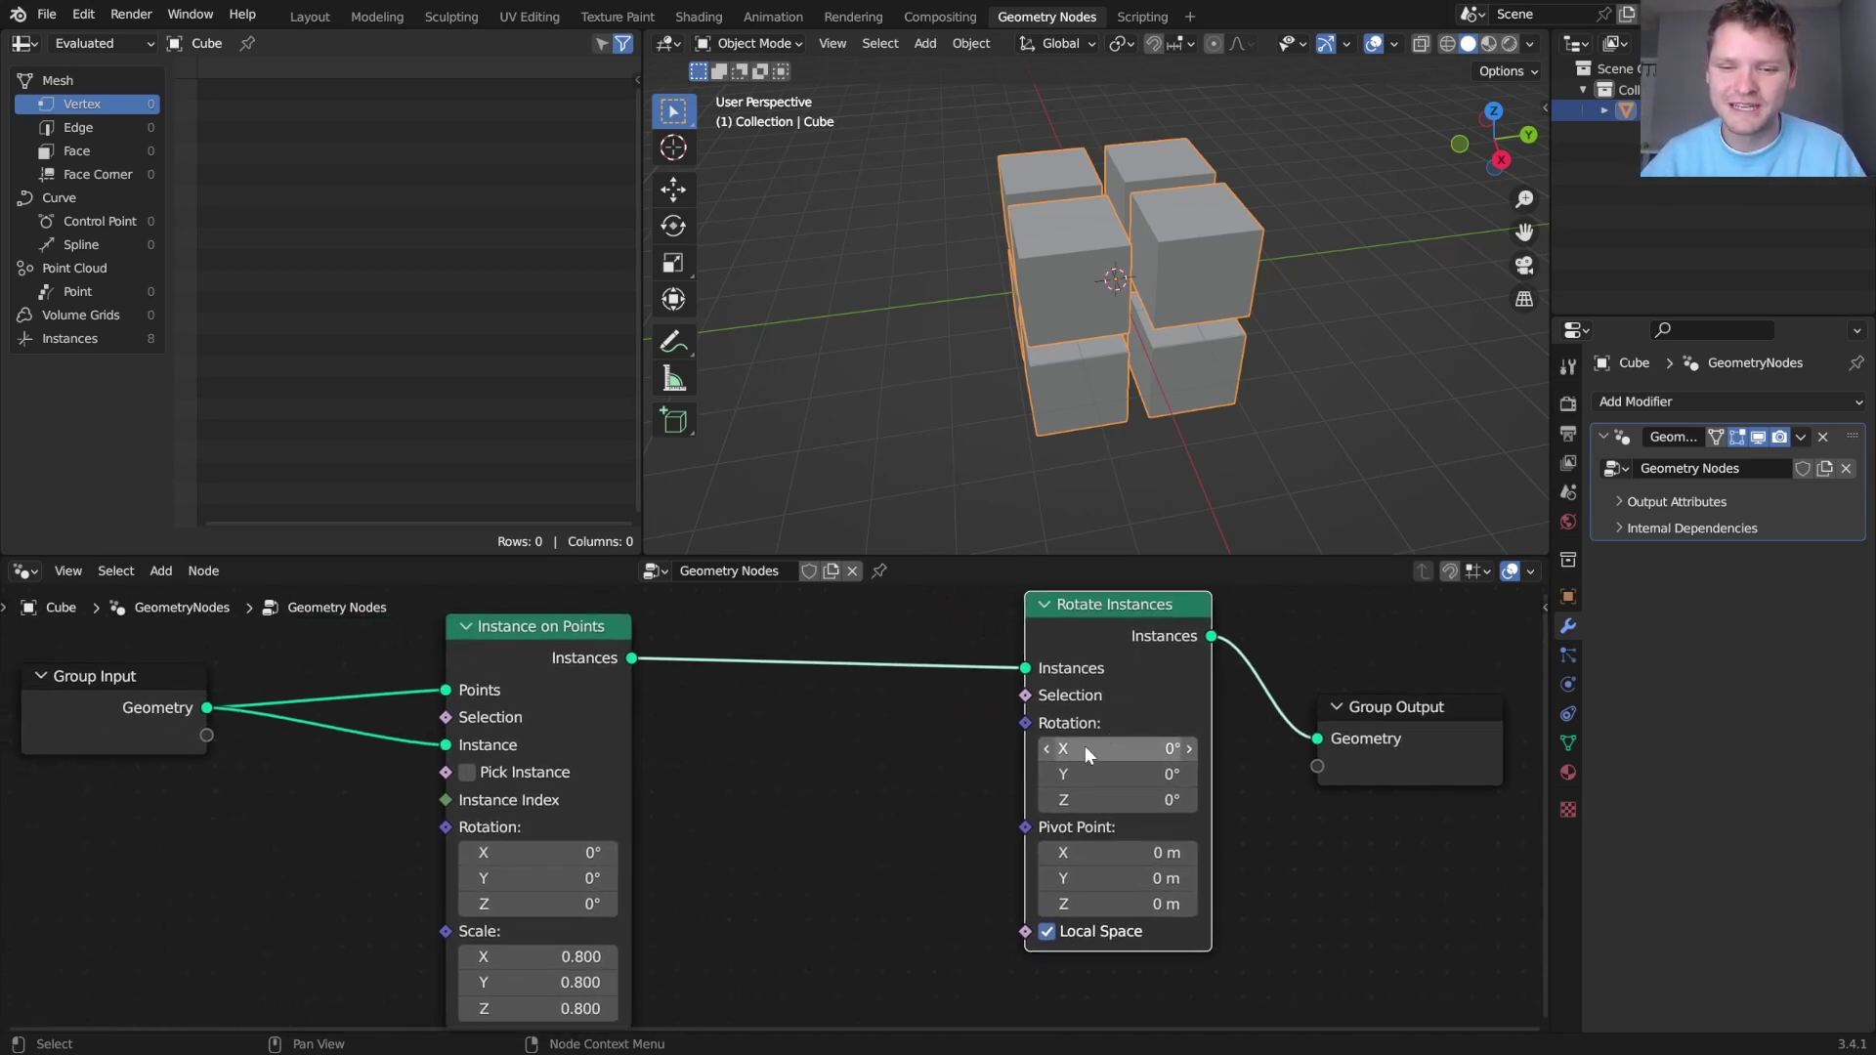
pyautogui.moveTo(1109, 799)
pyautogui.mouseDown()
pyautogui.moveTo(1173, 799)
pyautogui.moveTo(1105, 804)
pyautogui.mouseUp()
pyautogui.hotkey('ctrl', 'z')
pyautogui.click(1051, 933)
pyautogui.hotkey('ctrl', 'z')
# Add a Separate XYZ node with its Z output linked to the Selection input of Rotate Instances
pyautogui.moveTo(1017, 739); pyautogui.dragTo(1140, 836, button='middle')
pyautogui.moveTo(1148, 840); pyautogui.dragTo(832, 694)
pyautogui.write('sep')
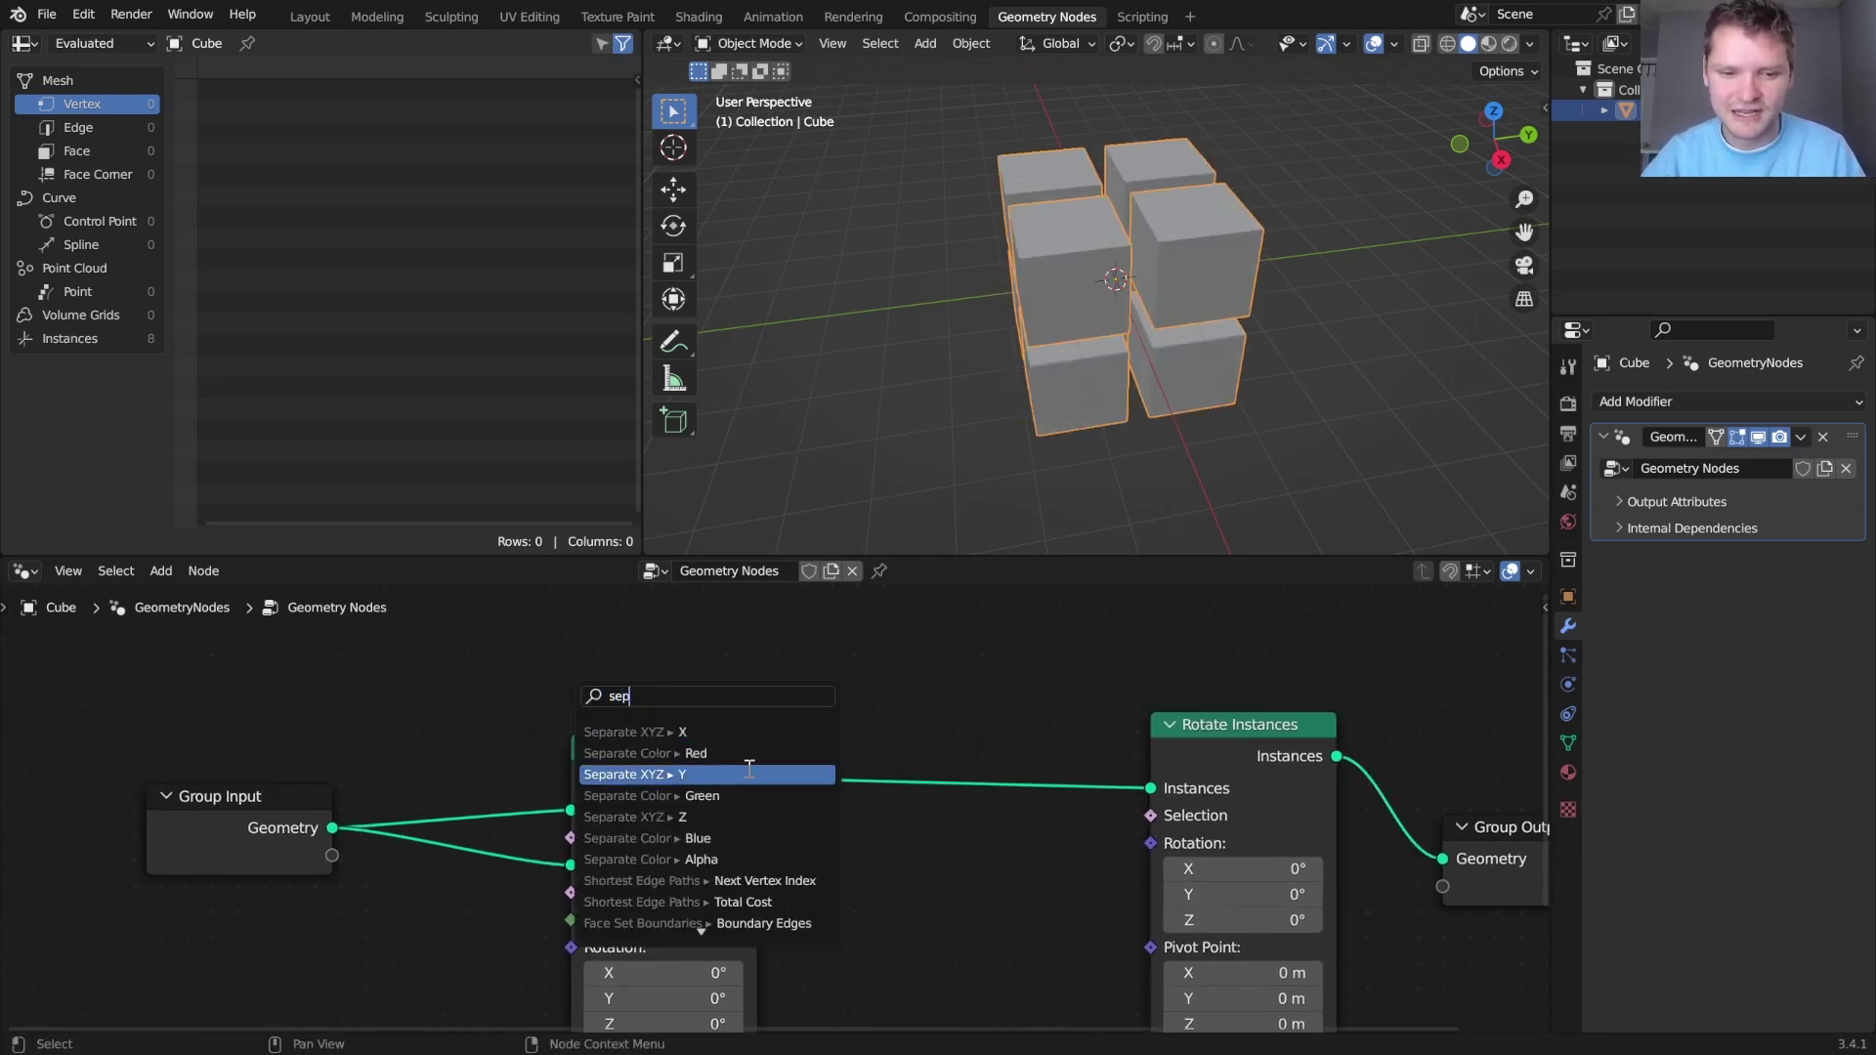
pyautogui.click(718, 814)
pyautogui.click(857, 687)
pyautogui.moveTo(775, 703); pyautogui.dragTo(864, 749, button='middle')
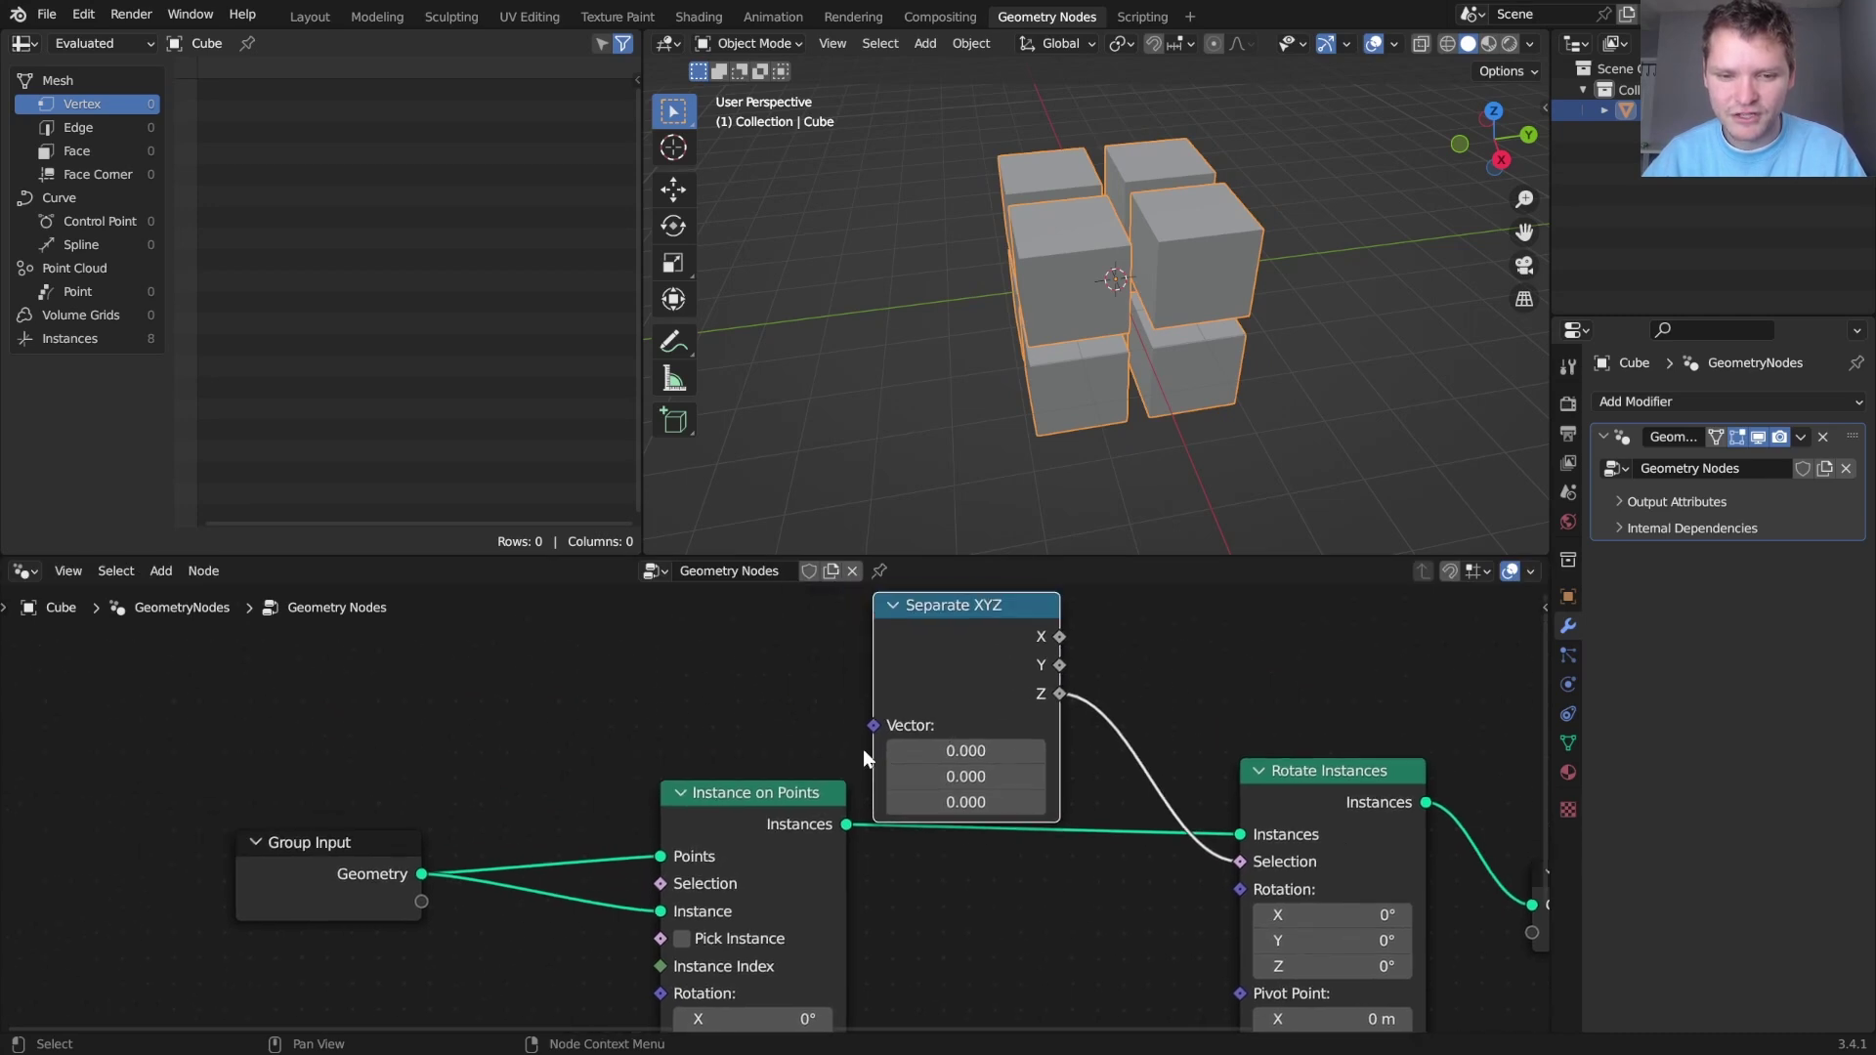
# Add a Position node linked to the Vector input of Separate XYZ
pyautogui.moveTo(872, 725); pyautogui.dragTo(641, 682)
pyautogui.write('pos')
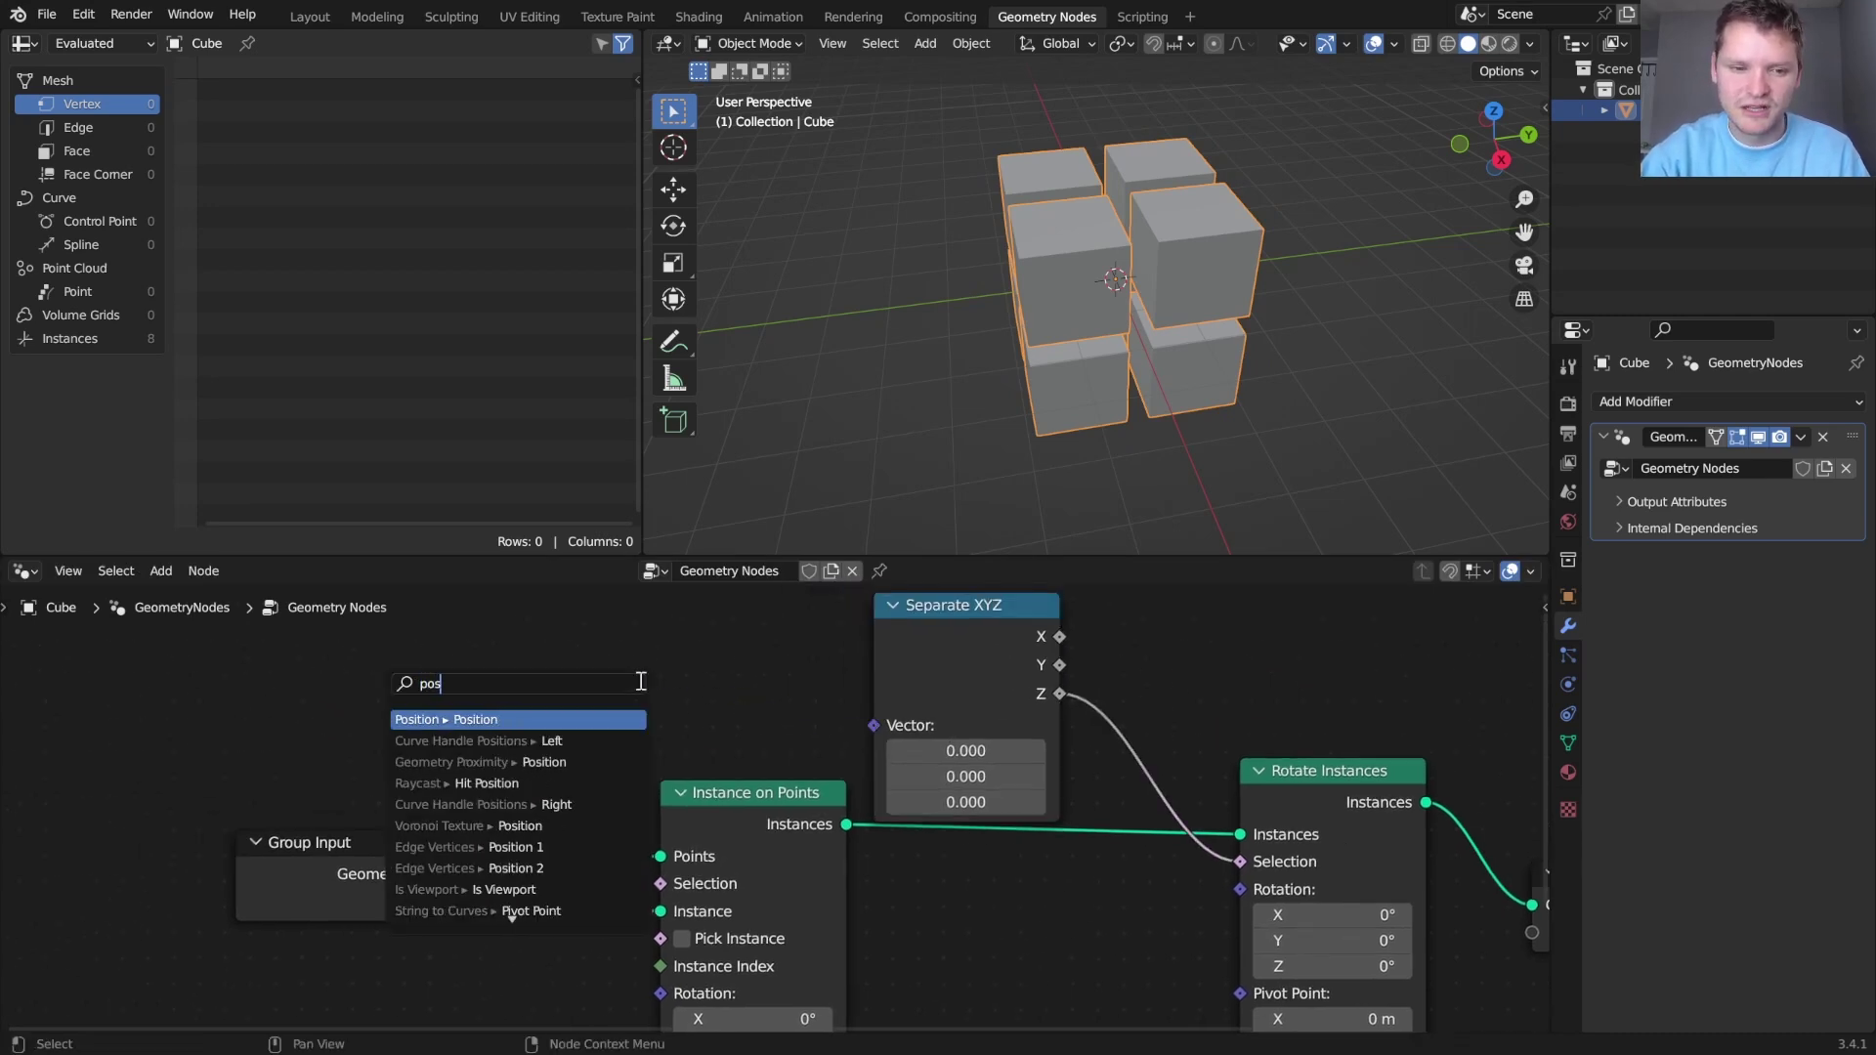
pyautogui.press('Return')
pyautogui.click(795, 726)
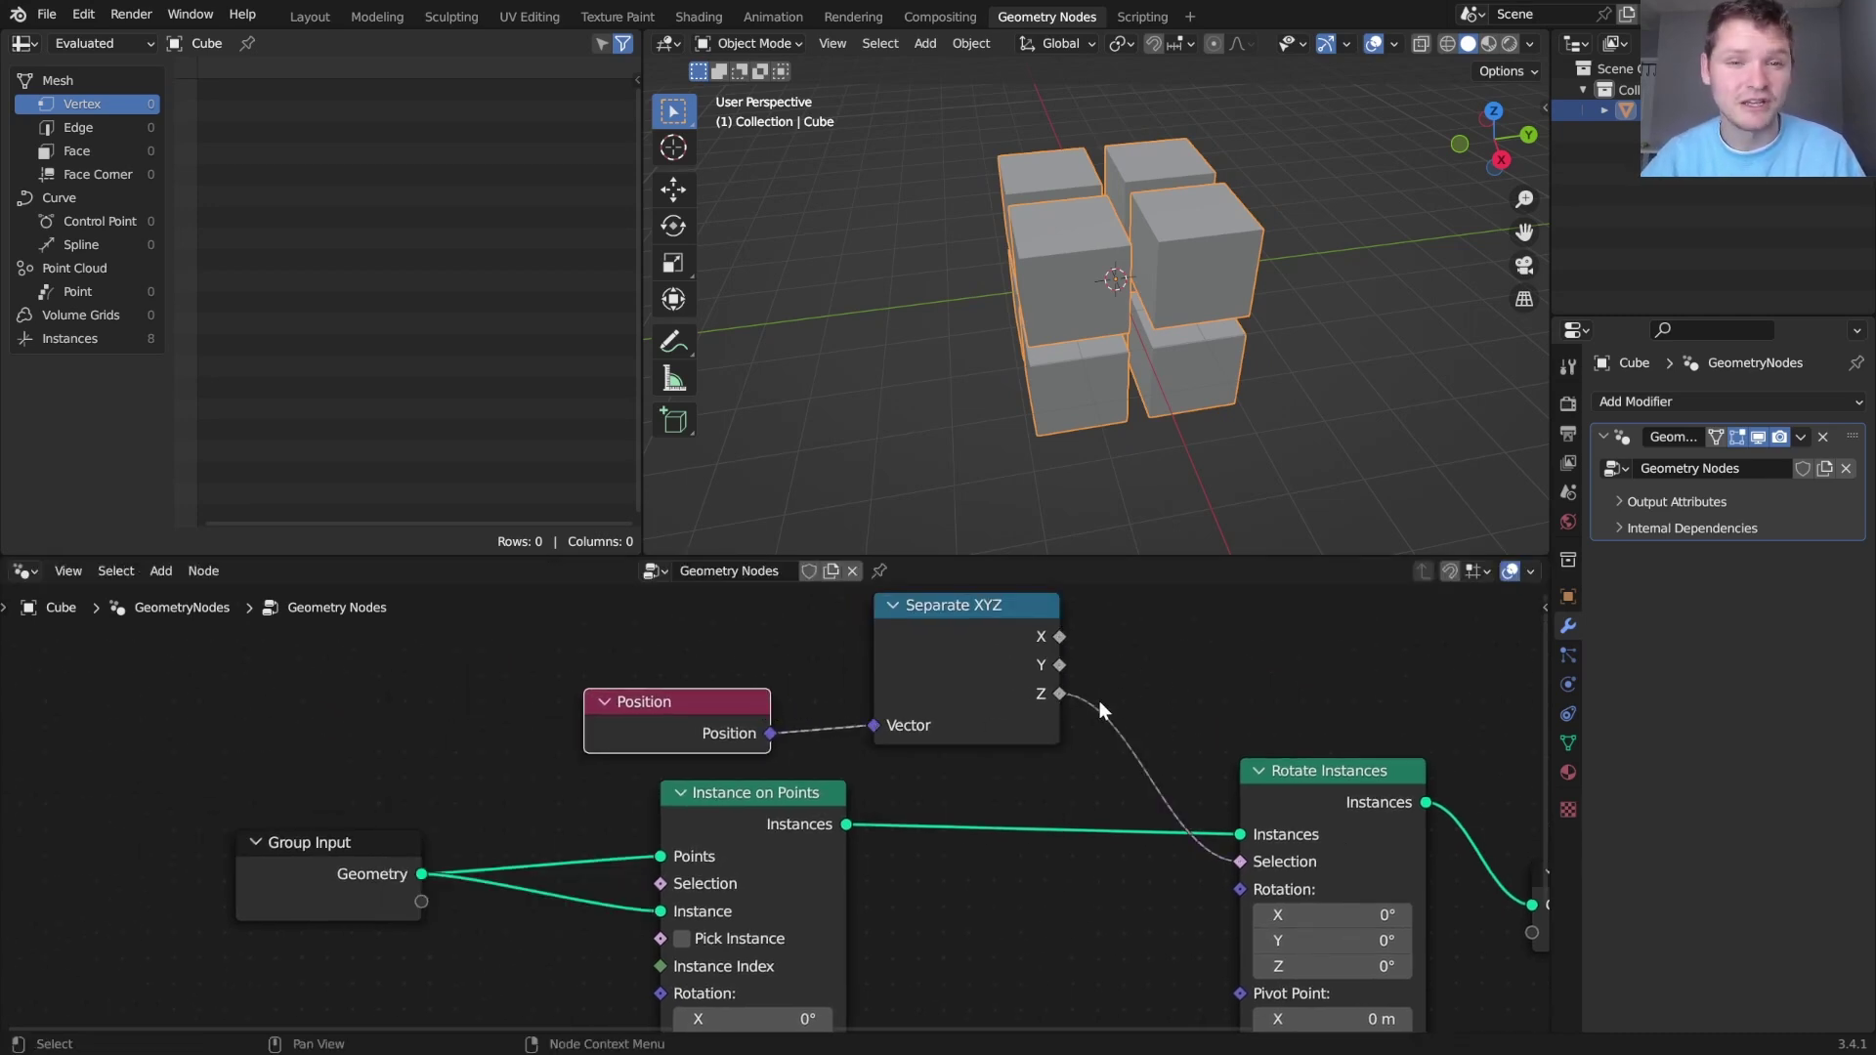
# Try rotating the selected instances about Z in the Rotate Instances node, and undo that rotation
pyautogui.moveTo(1263, 793); pyautogui.dragTo(1062, 719, button='middle')
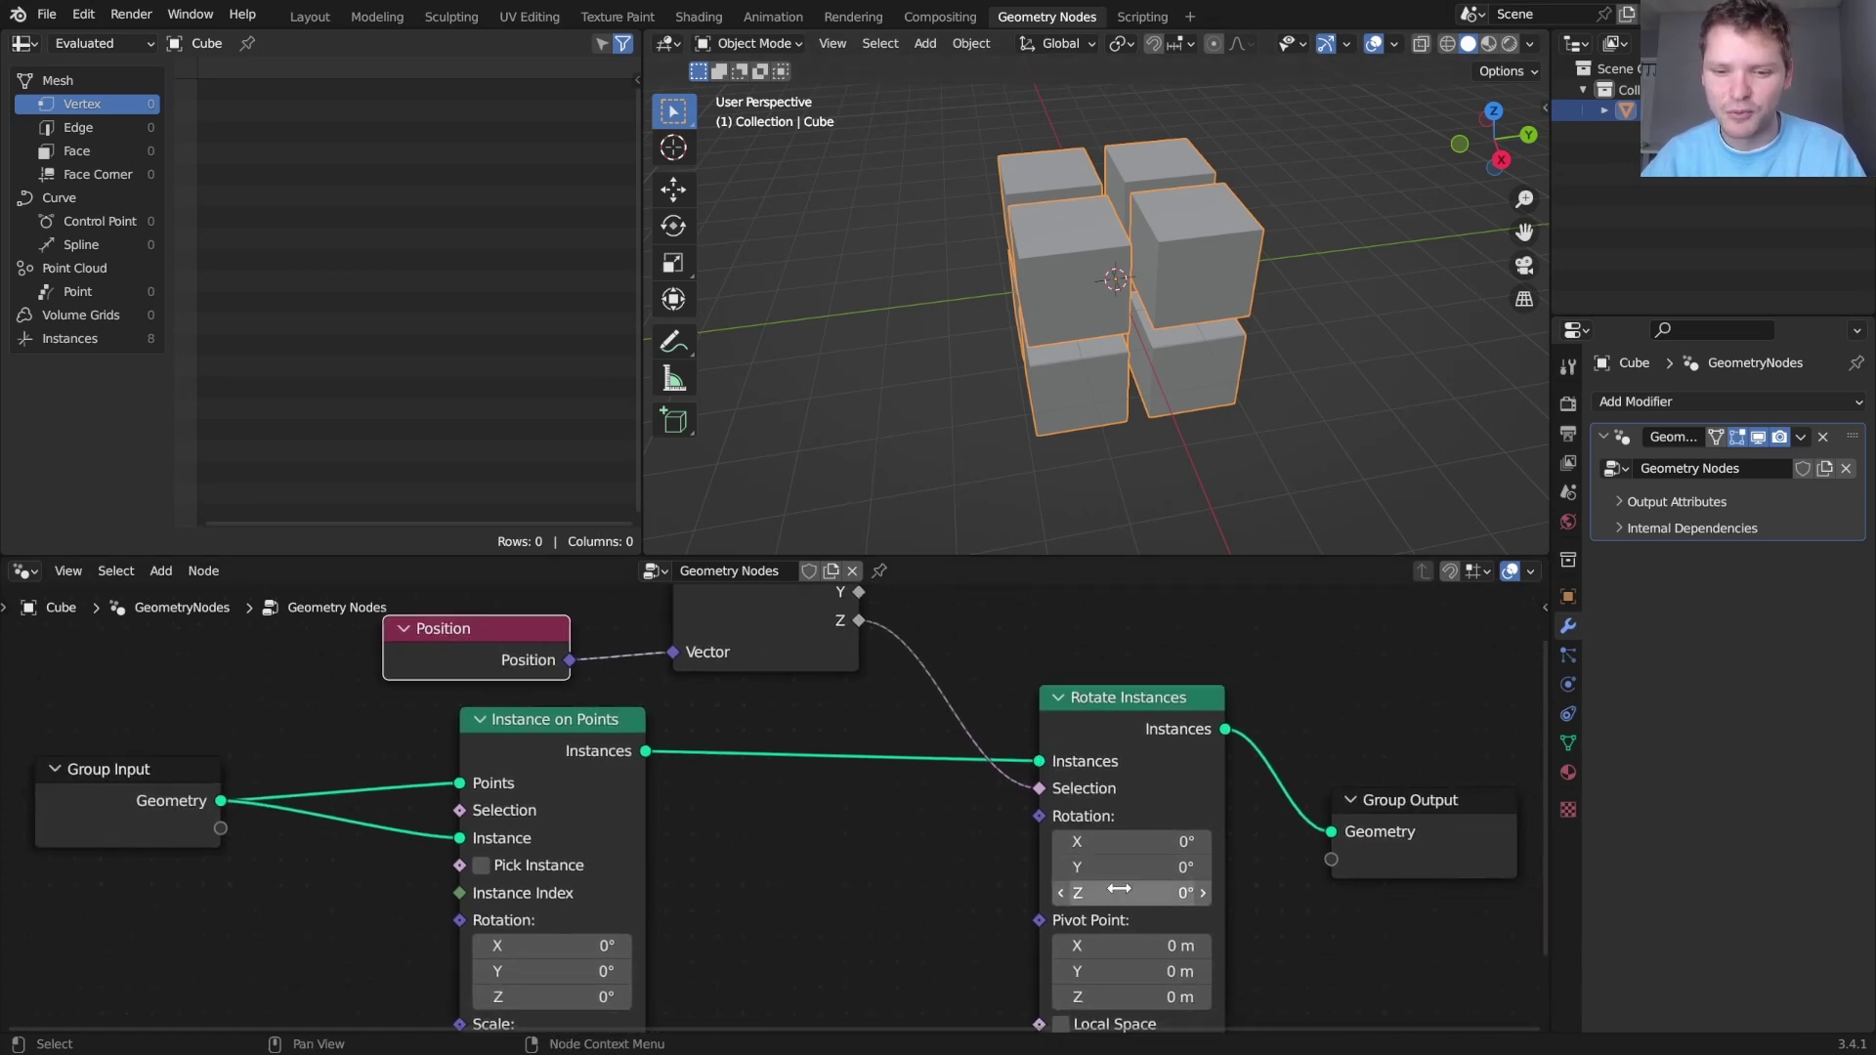
pyautogui.moveTo(1134, 892)
pyautogui.mouseDown()
pyautogui.moveTo(1212, 892)
pyautogui.moveTo(1069, 892)
pyautogui.moveTo(1165, 892)
pyautogui.moveTo(1118, 889)
pyautogui.mouseUp()
pyautogui.hotkey('ctrl', 'z')
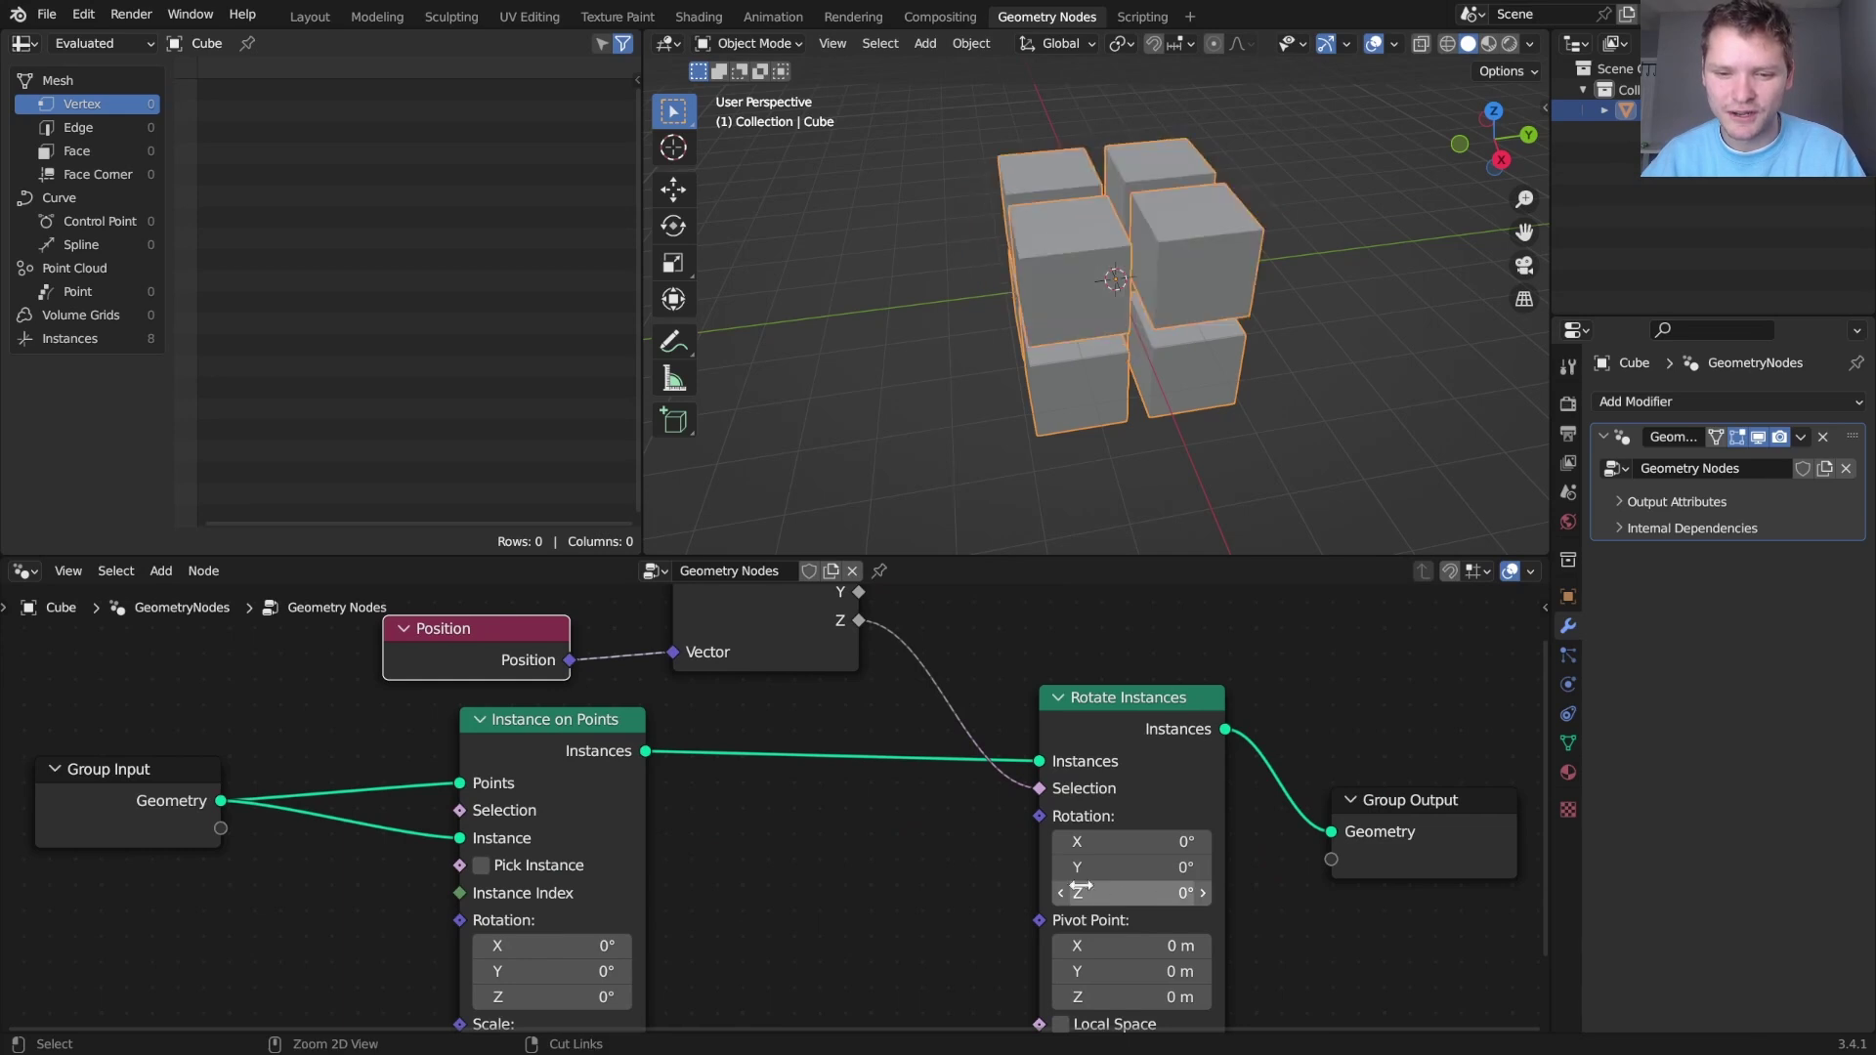
# Move the Rotate Instances and Group Output nodes aside and link a Combine XYZ node to the Rotation input
pyautogui.moveTo(997, 878); pyautogui.dragTo(663, 840, button='middle')
pyautogui.moveTo(1299, 905); pyautogui.dragTo(753, 698)
pyautogui.press('g')
pyautogui.click(1335, 700)
pyautogui.moveTo(1205, 778); pyautogui.dragTo(1188, 745, button='middle')
pyautogui.moveTo(1272, 749); pyautogui.dragTo(1053, 841)
pyautogui.write('combine')
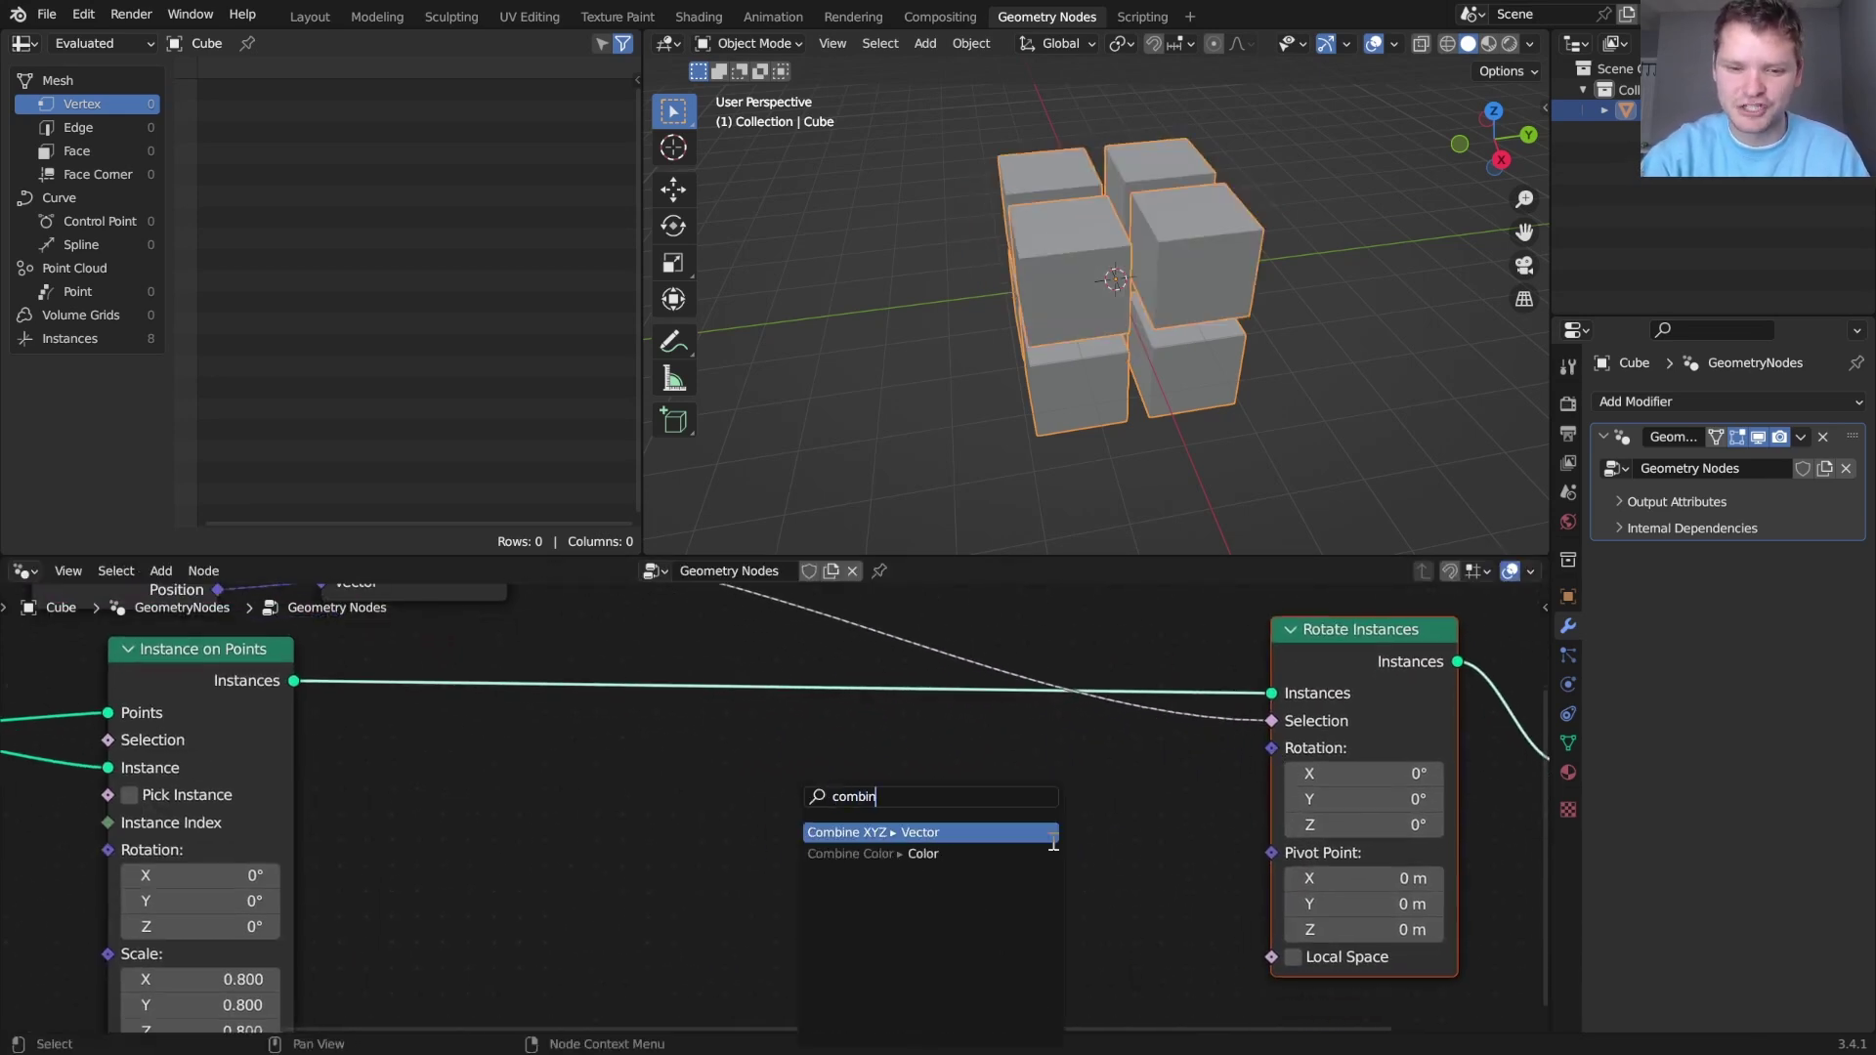
pyautogui.press('Return')
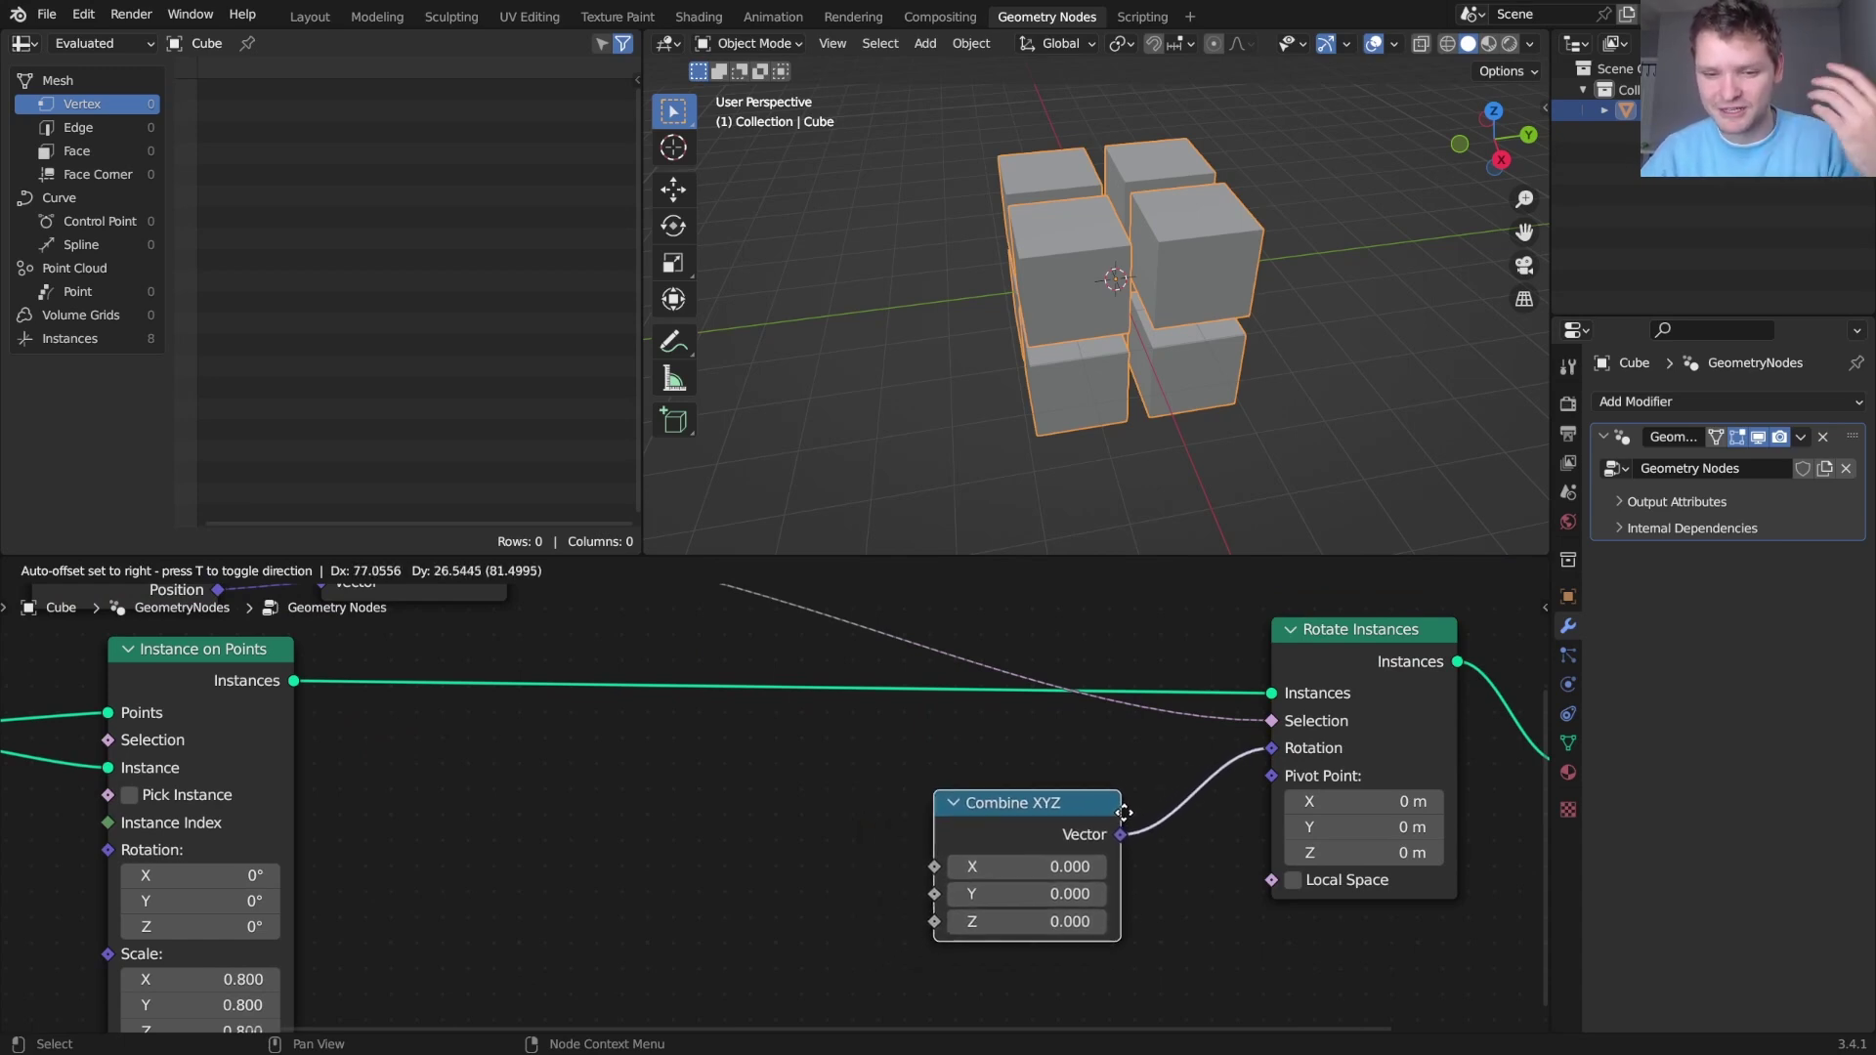
pyautogui.click(1090, 824)
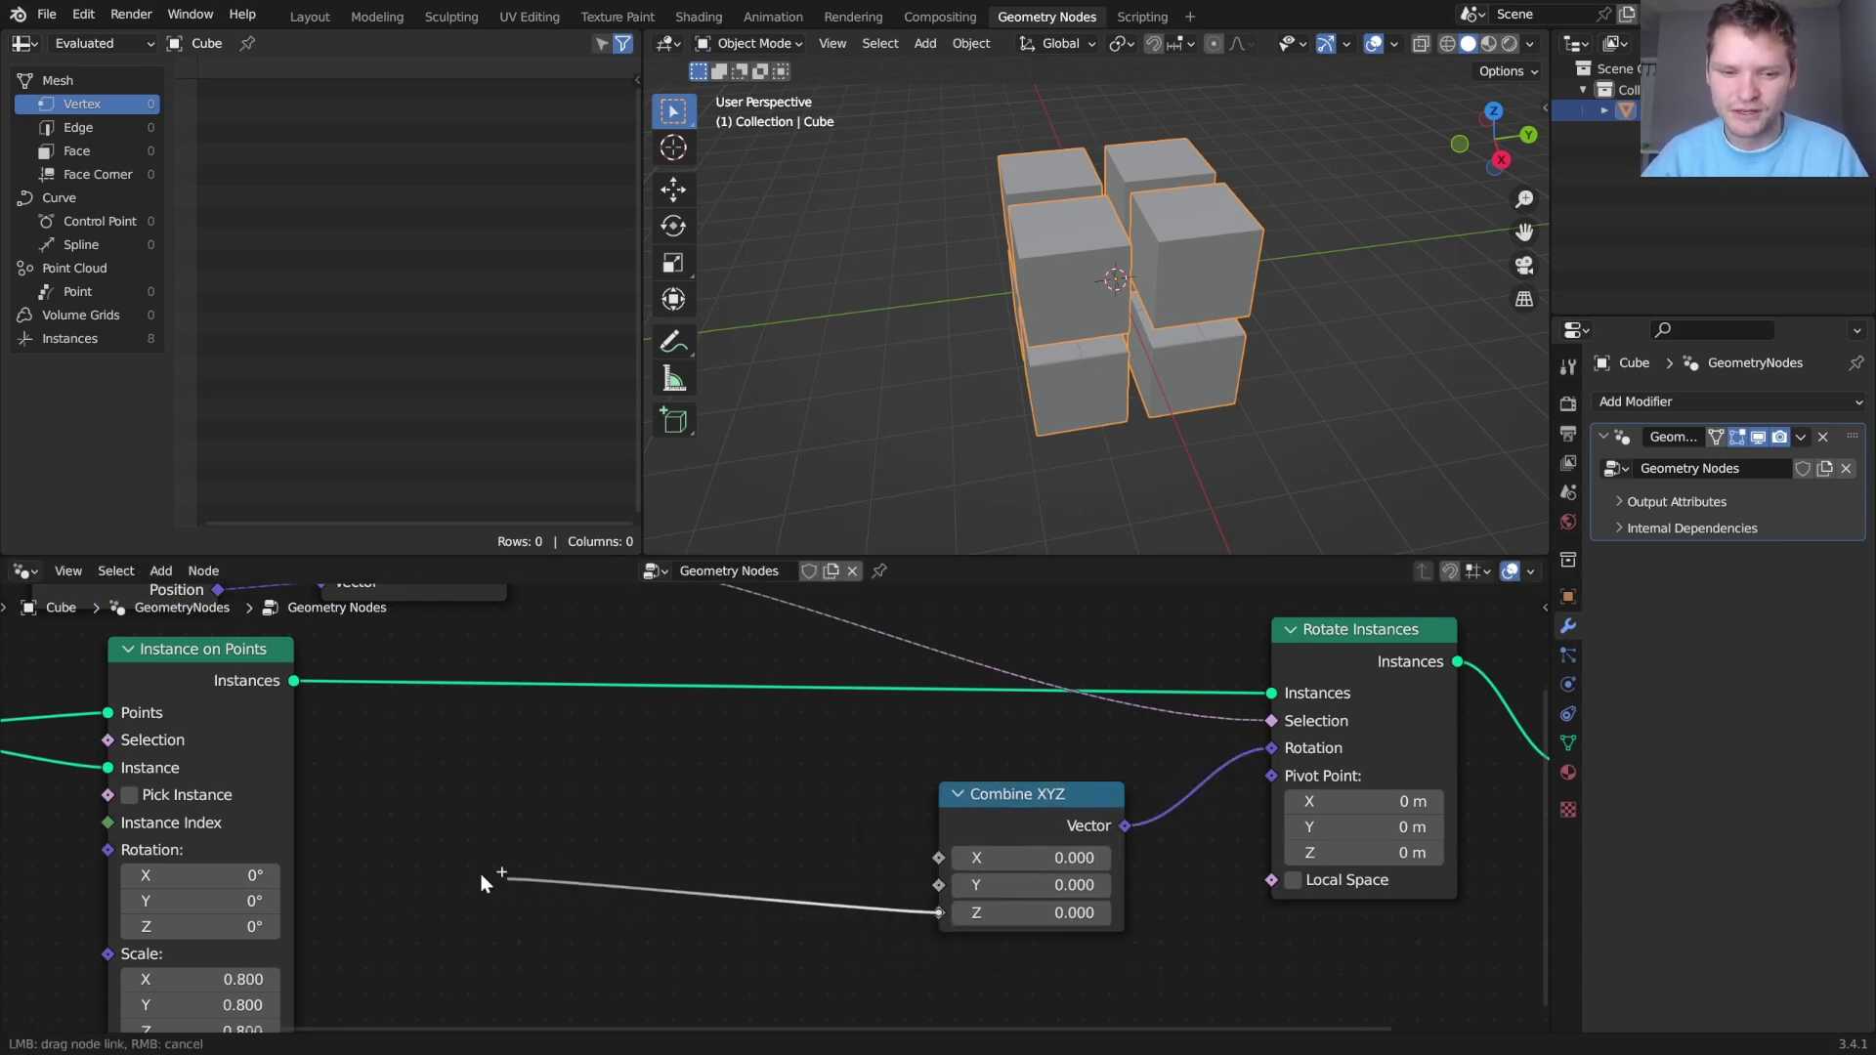
# Add a Scene Time node with its Seconds output linked to the Z input of Combine XYZ
pyautogui.moveTo(481, 883); pyautogui.dragTo(481, 882)
pyautogui.write('time')
pyautogui.press('Return')
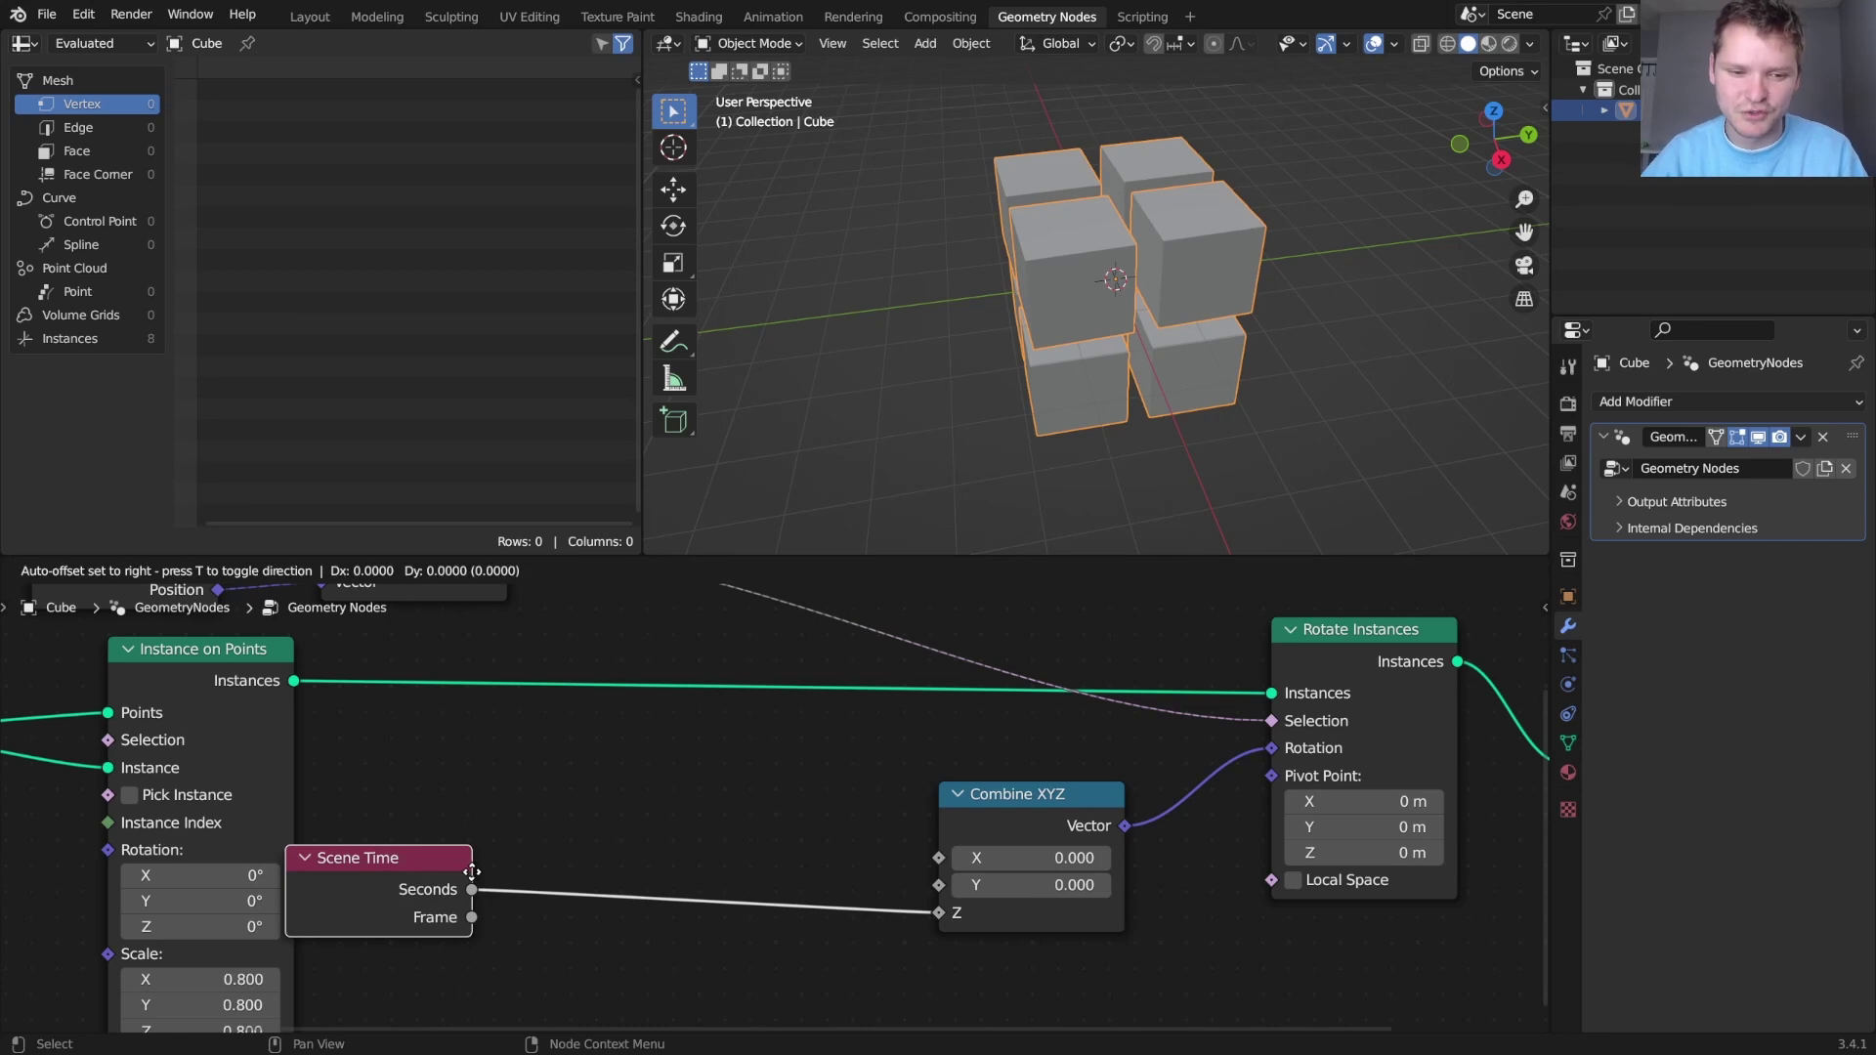
pyautogui.click(489, 882)
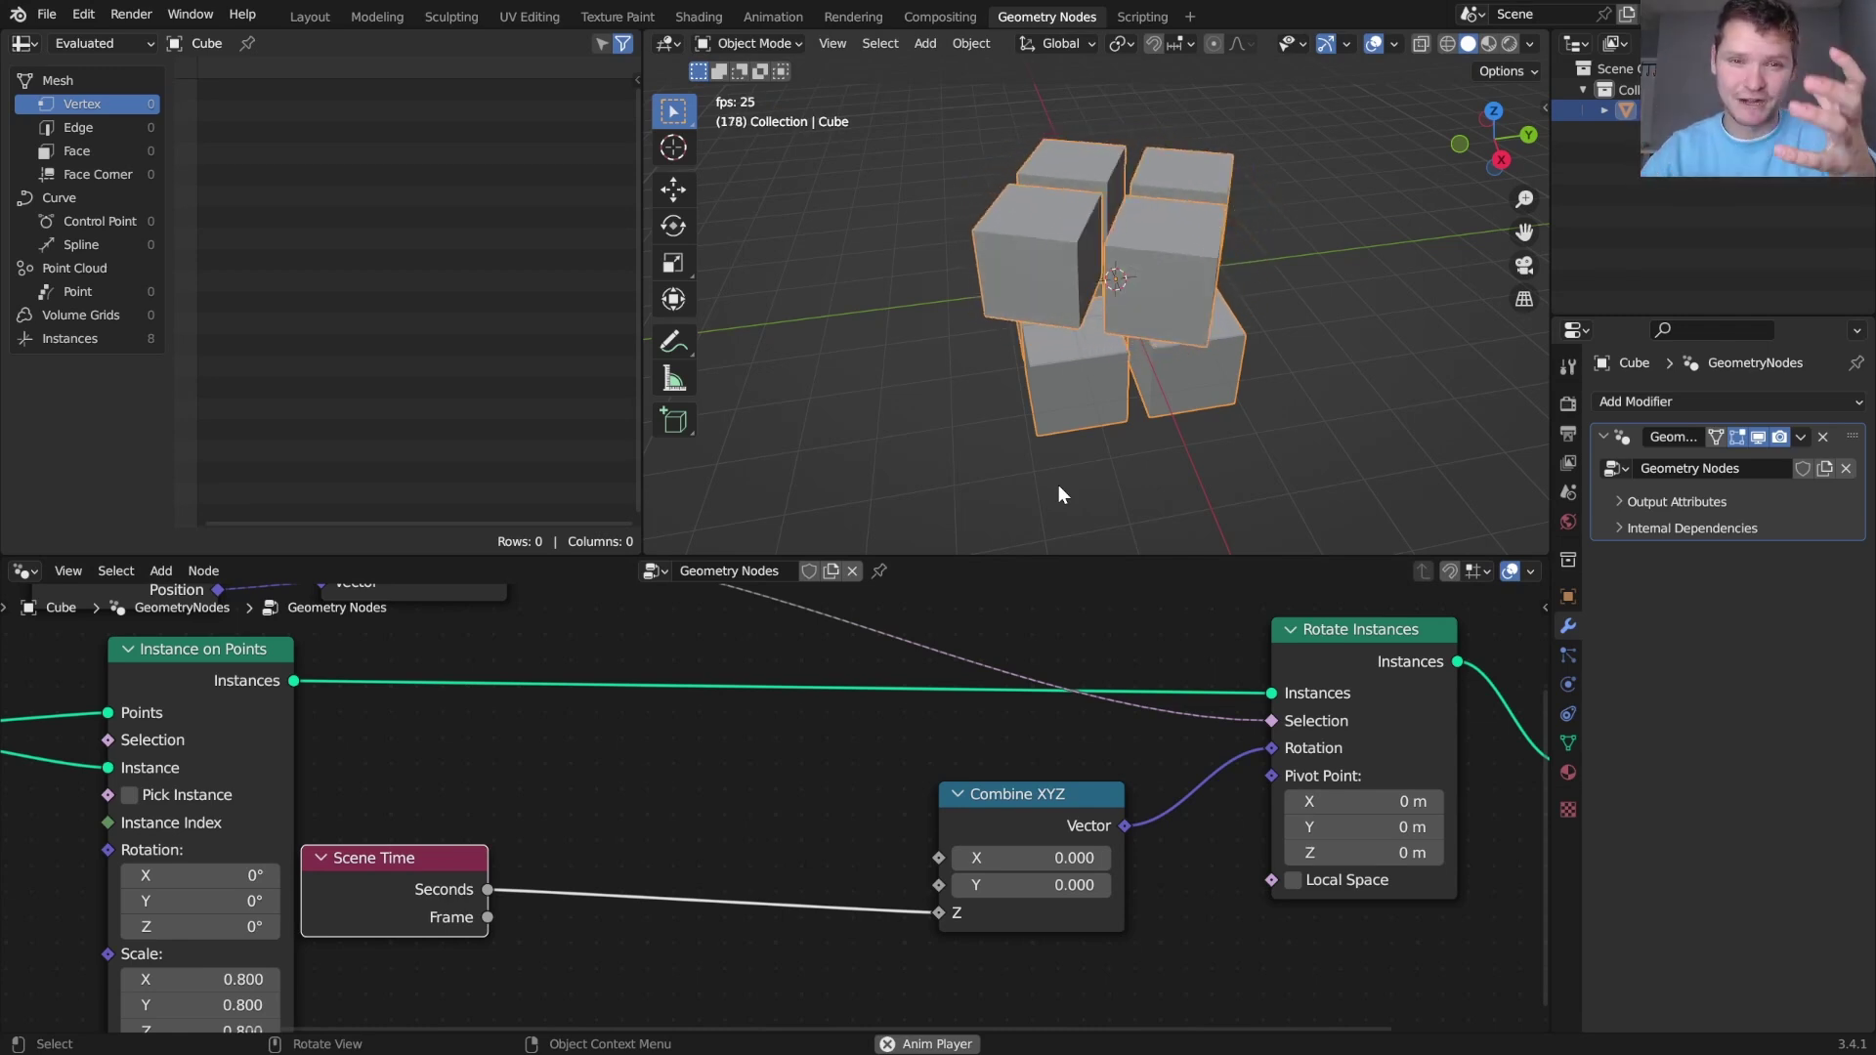
# Insert a Math node between Scene Time and Combine XYZ and set its operation to Ceil
pyautogui.moveTo(689, 848); pyautogui.dragTo(738, 786, button='middle')
pyautogui.hotkey('shift', 'a')
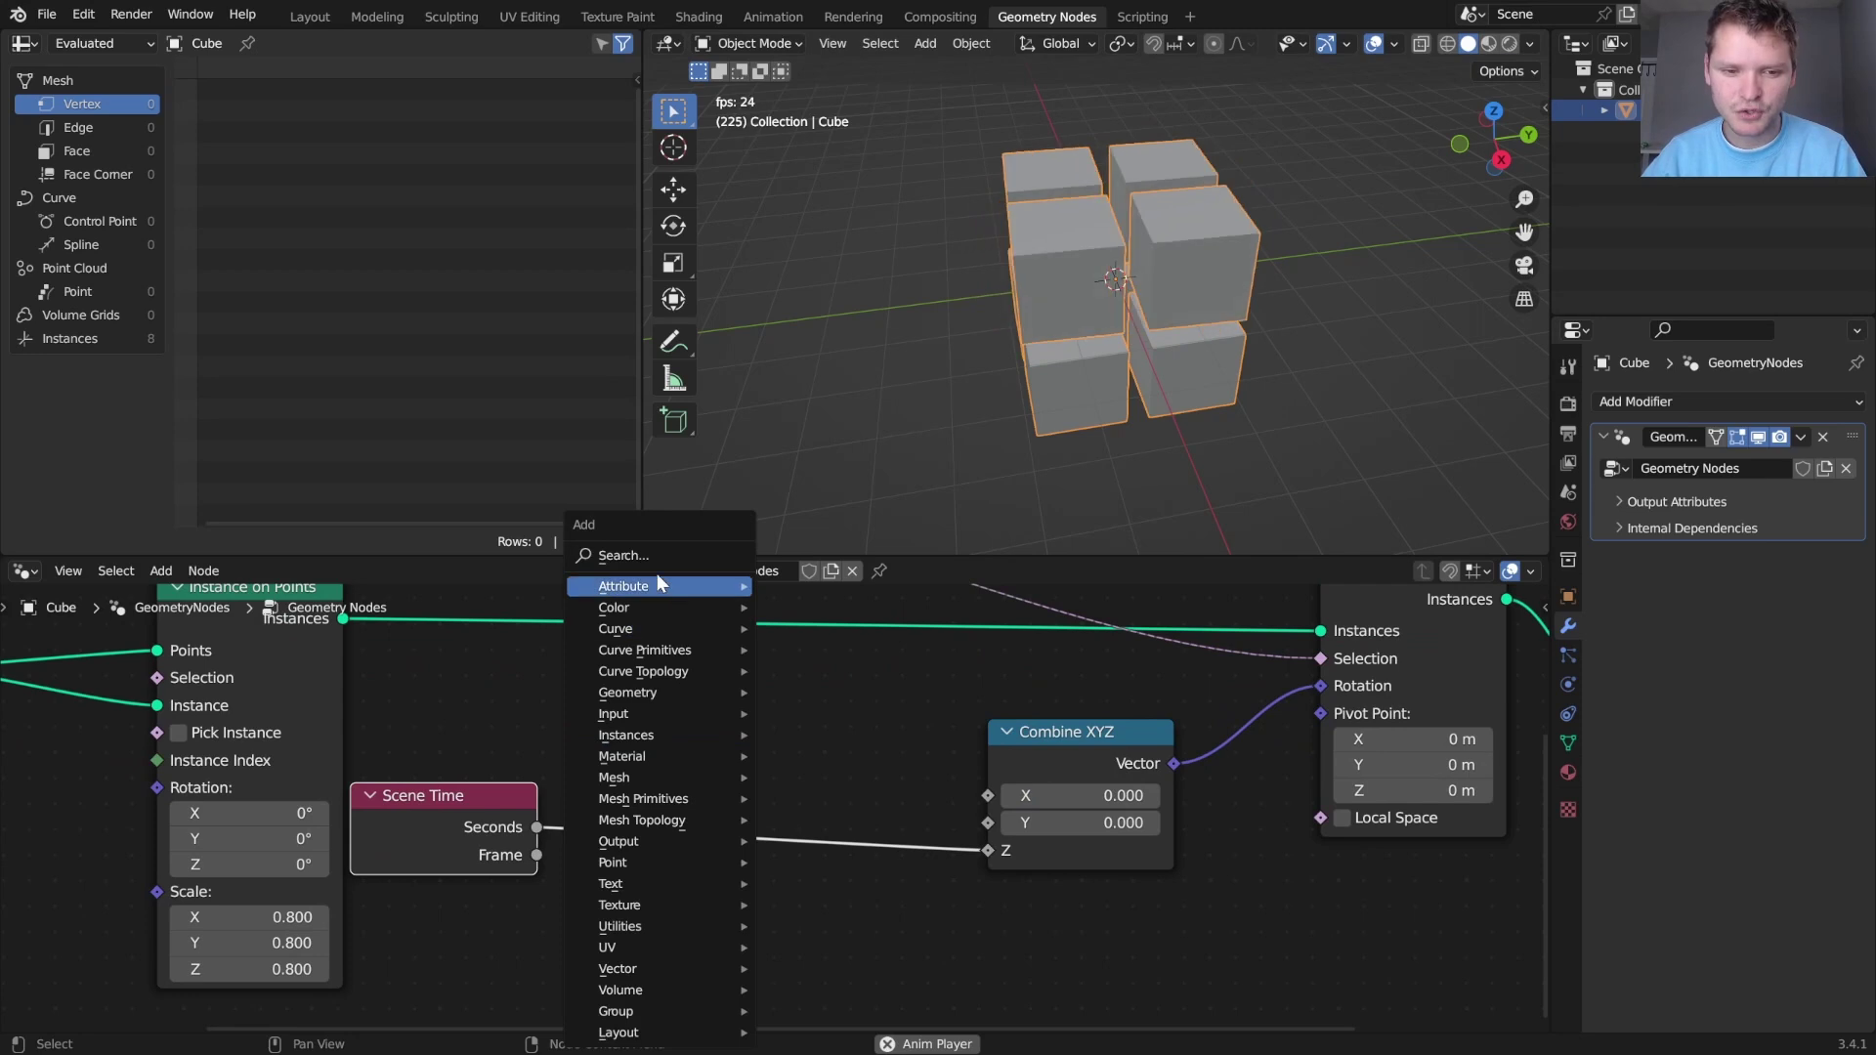
pyautogui.click(657, 555)
pyautogui.write('math')
pyautogui.press('Return')
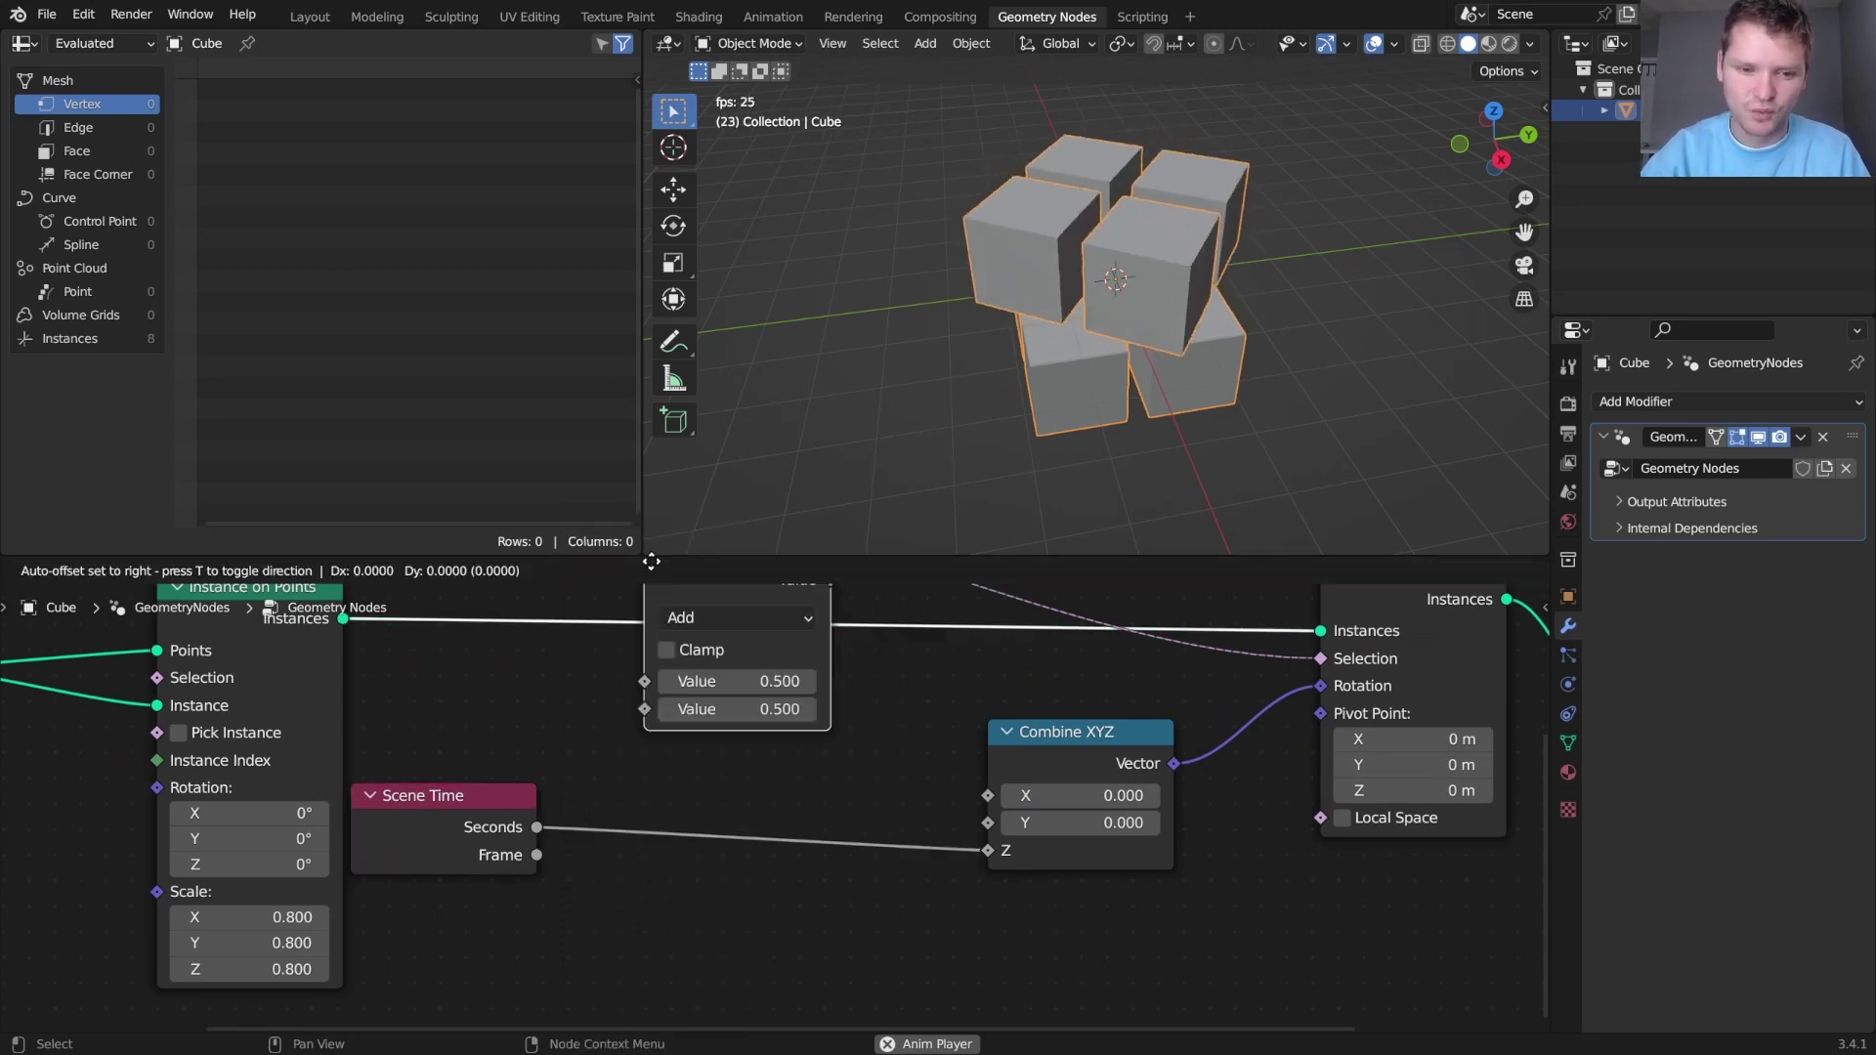
pyautogui.click(587, 776)
pyautogui.click(699, 797)
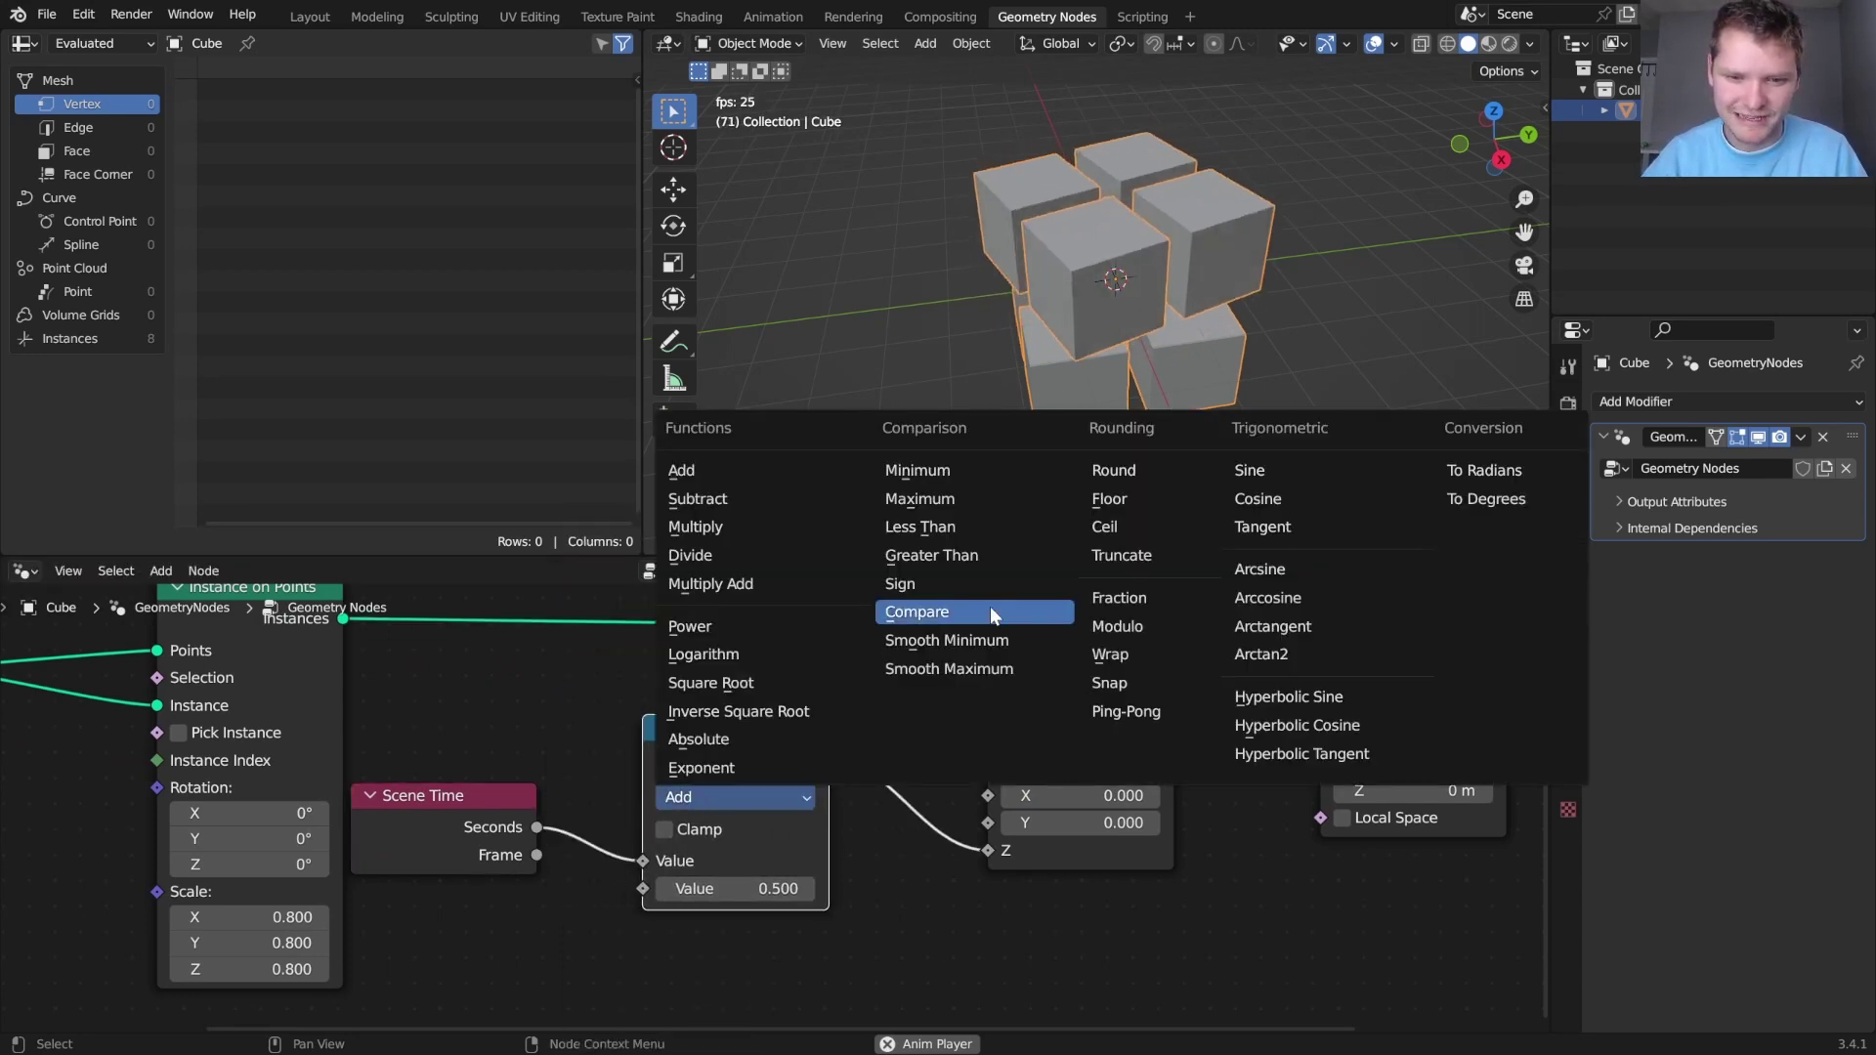
pyautogui.click(1128, 527)
# Move the Combine XYZ, Rotate Instances and Group Output nodes farther from the Ceil node to make room
pyautogui.moveTo(1175, 820); pyautogui.dragTo(979, 821, button='middle')
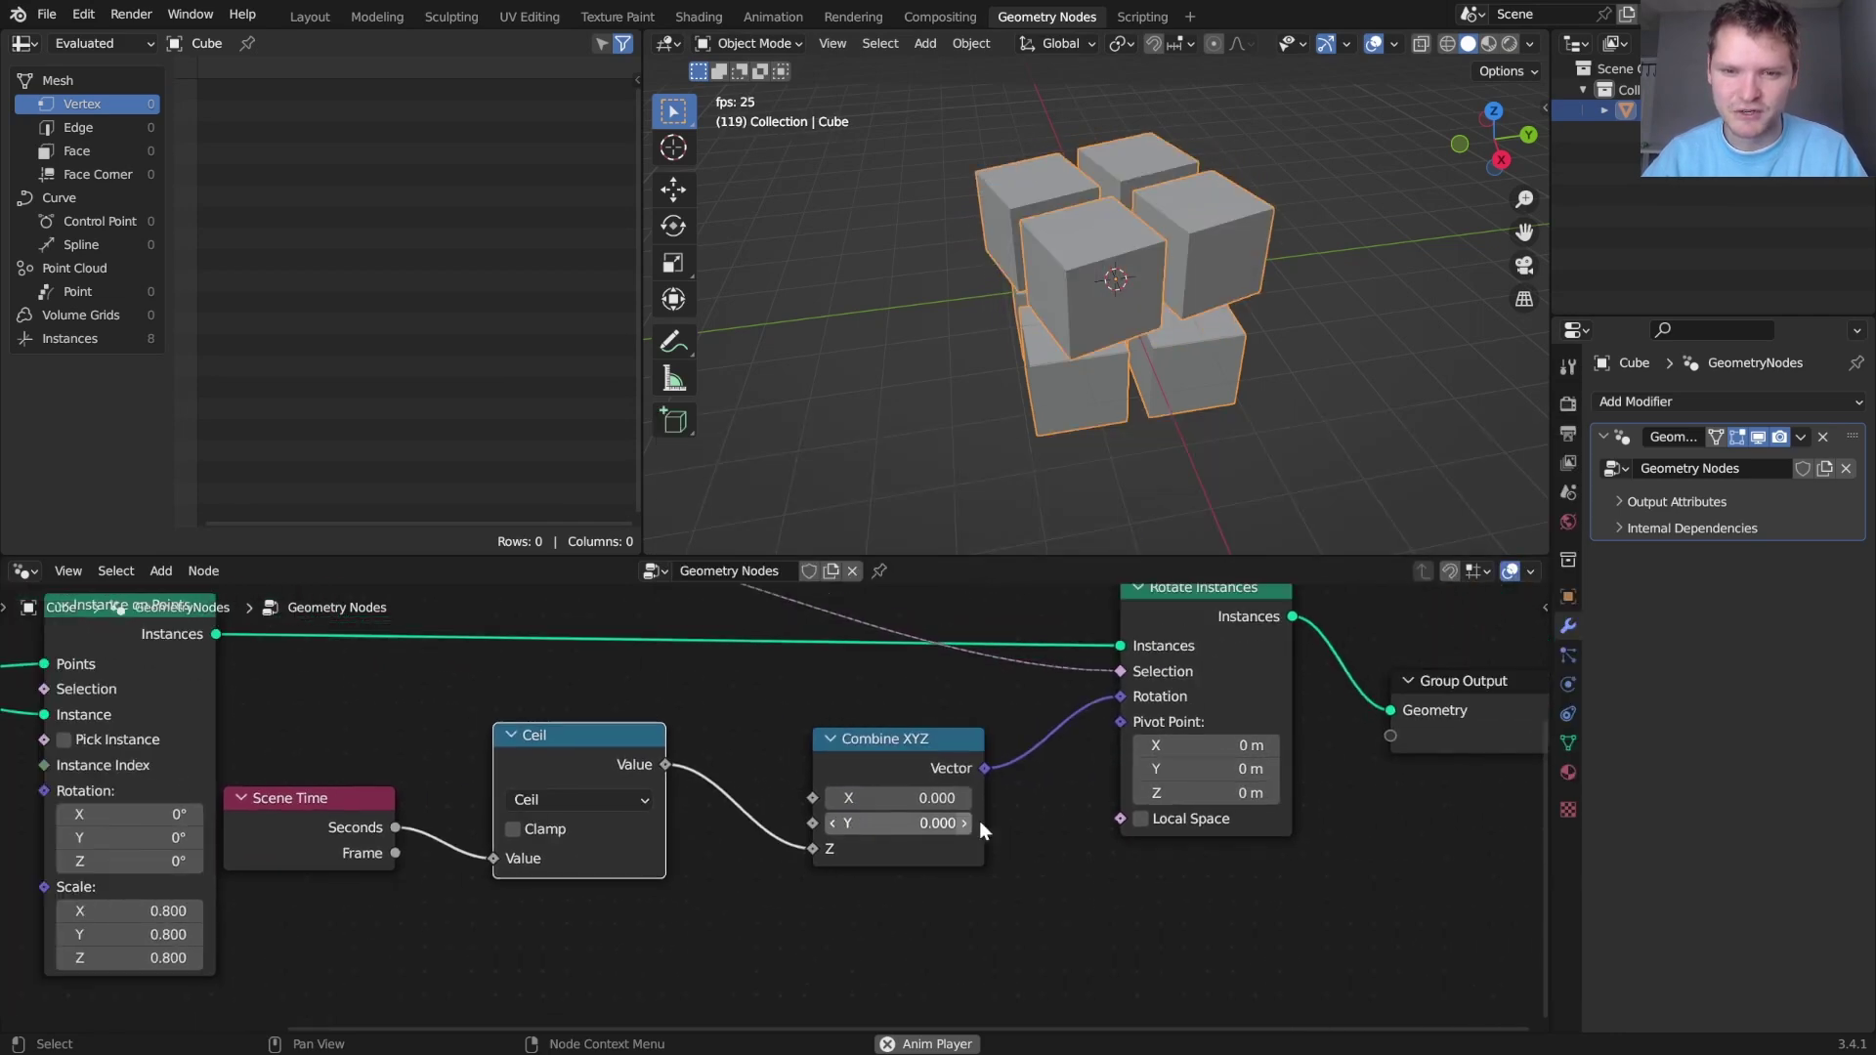
pyautogui.scroll(-2, 979, 821)
pyautogui.moveTo(1317, 859); pyautogui.dragTo(842, 633)
pyautogui.press('g')
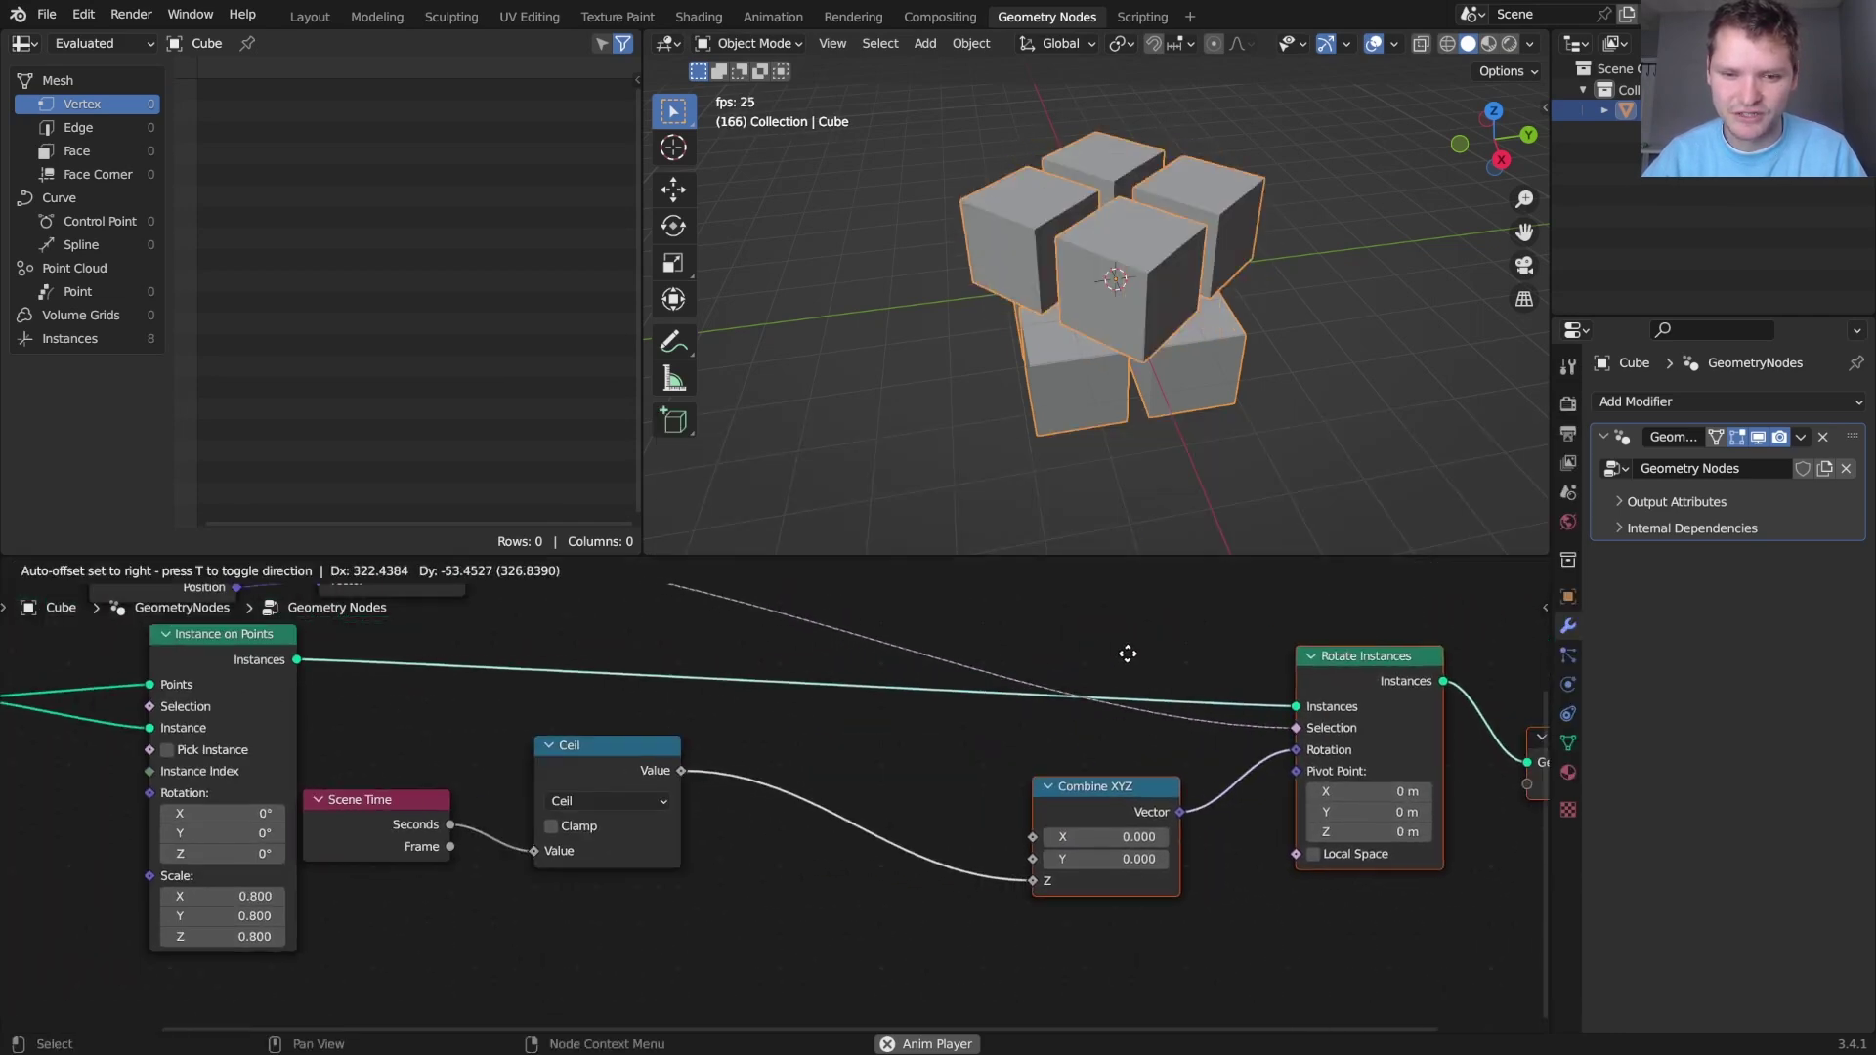
pyautogui.click(1198, 643)
# Duplicate the Ceil node onto the link to Combine XYZ and set the copy to Modulo with a value of 2
pyautogui.scroll(6, 772, 819)
pyautogui.click(531, 727)
pyautogui.hotkey('shift', 'd')
pyautogui.click(900, 716)
pyautogui.click(871, 779)
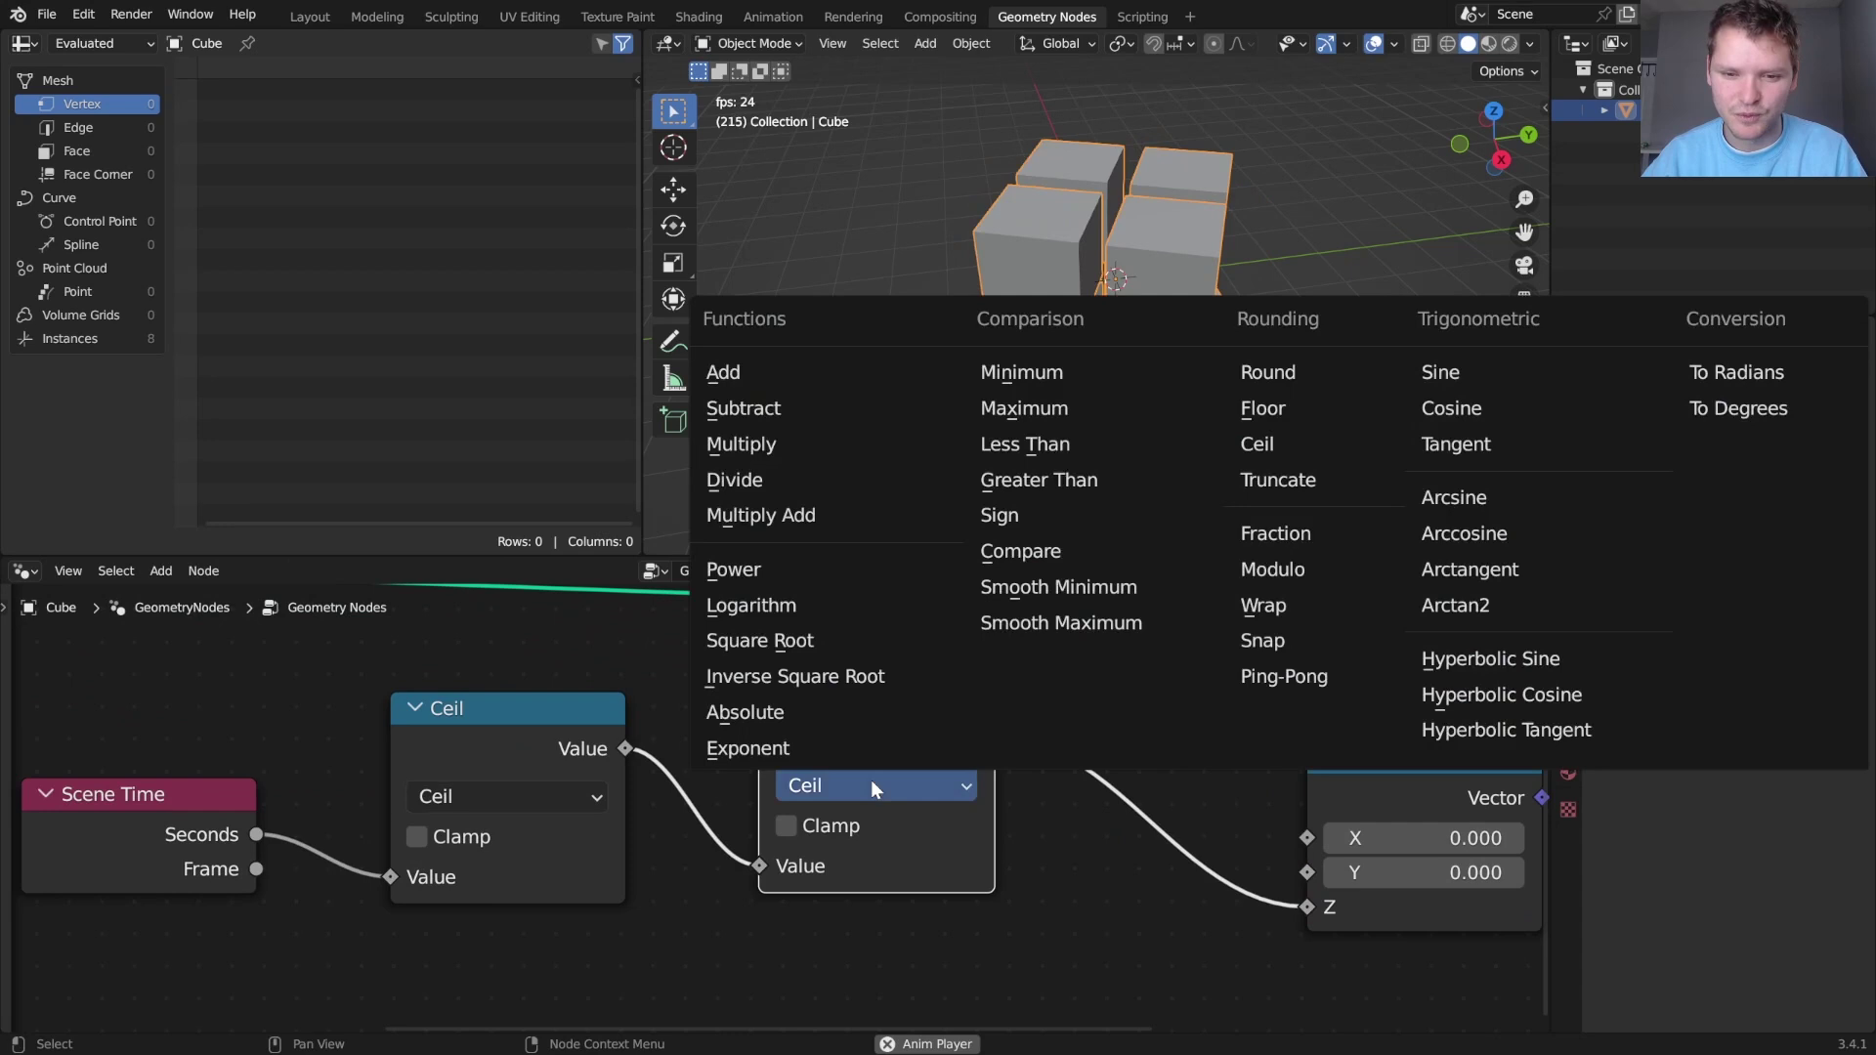
pyautogui.click(1299, 569)
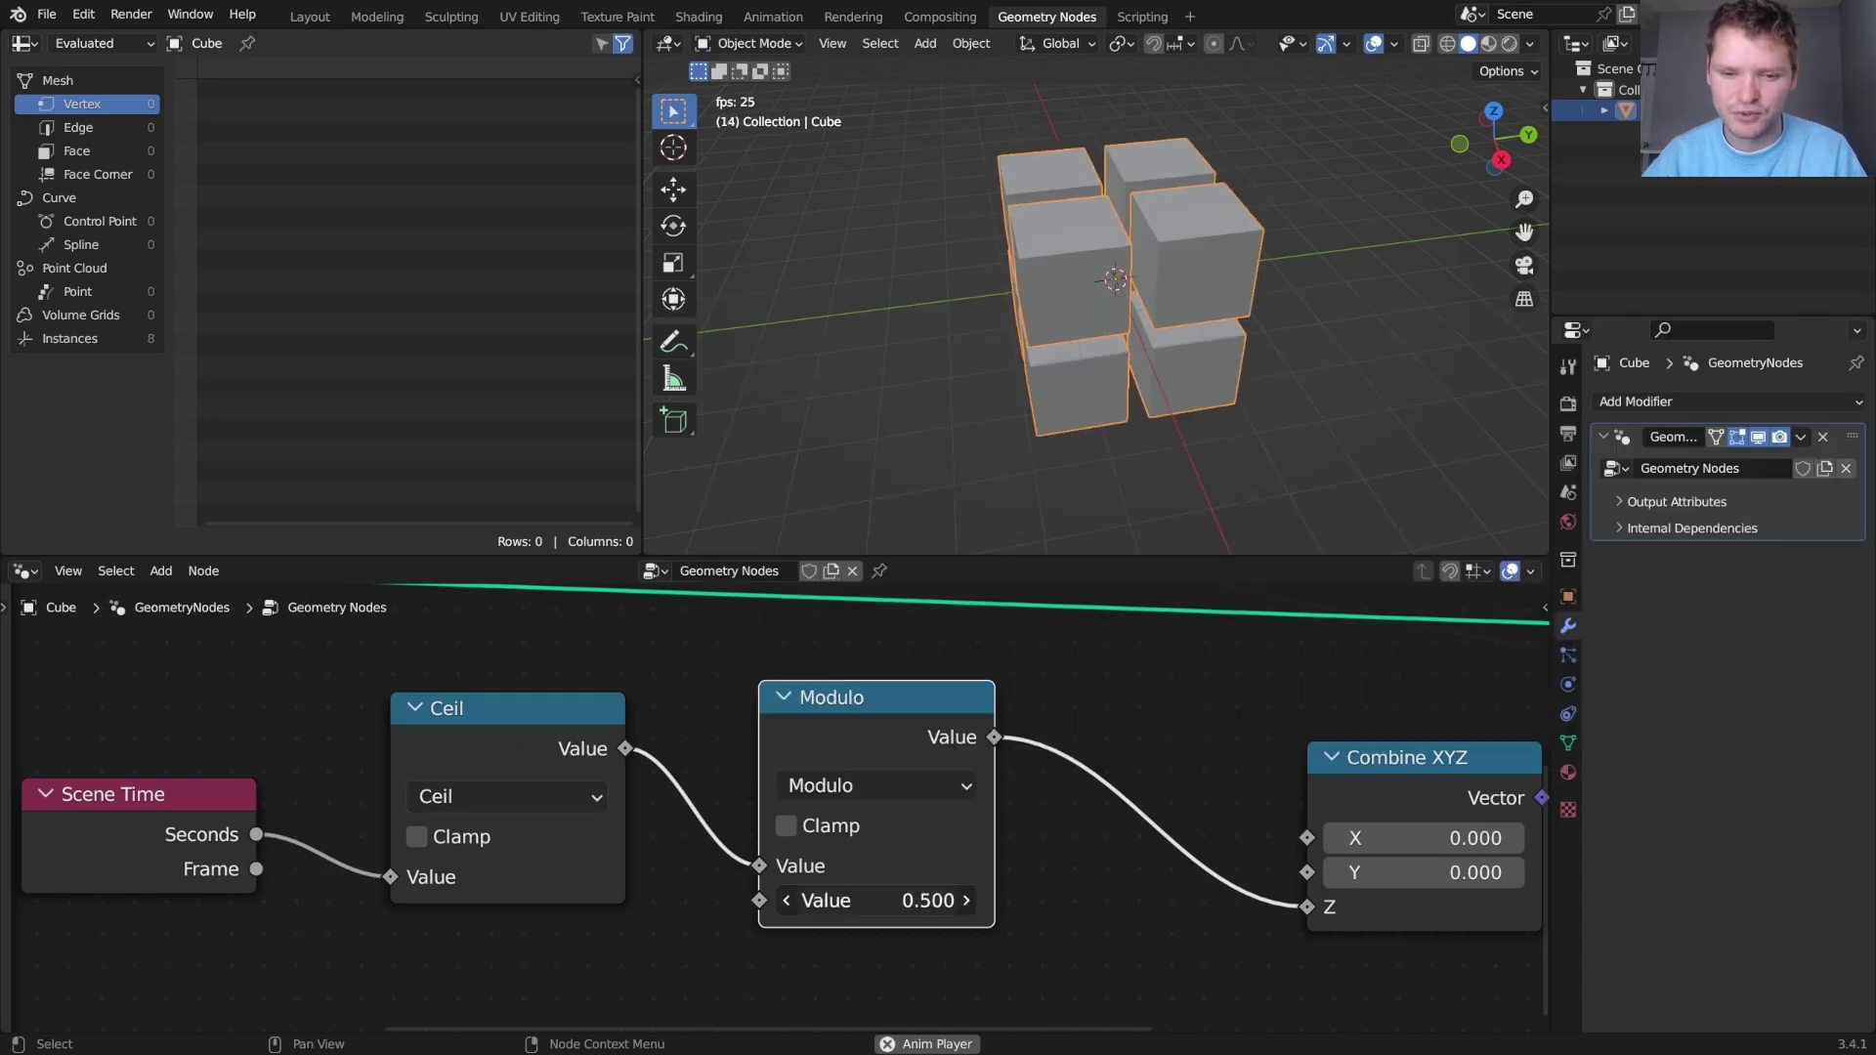
pyautogui.click(876, 909)
pyautogui.write('2')
pyautogui.press('Return')
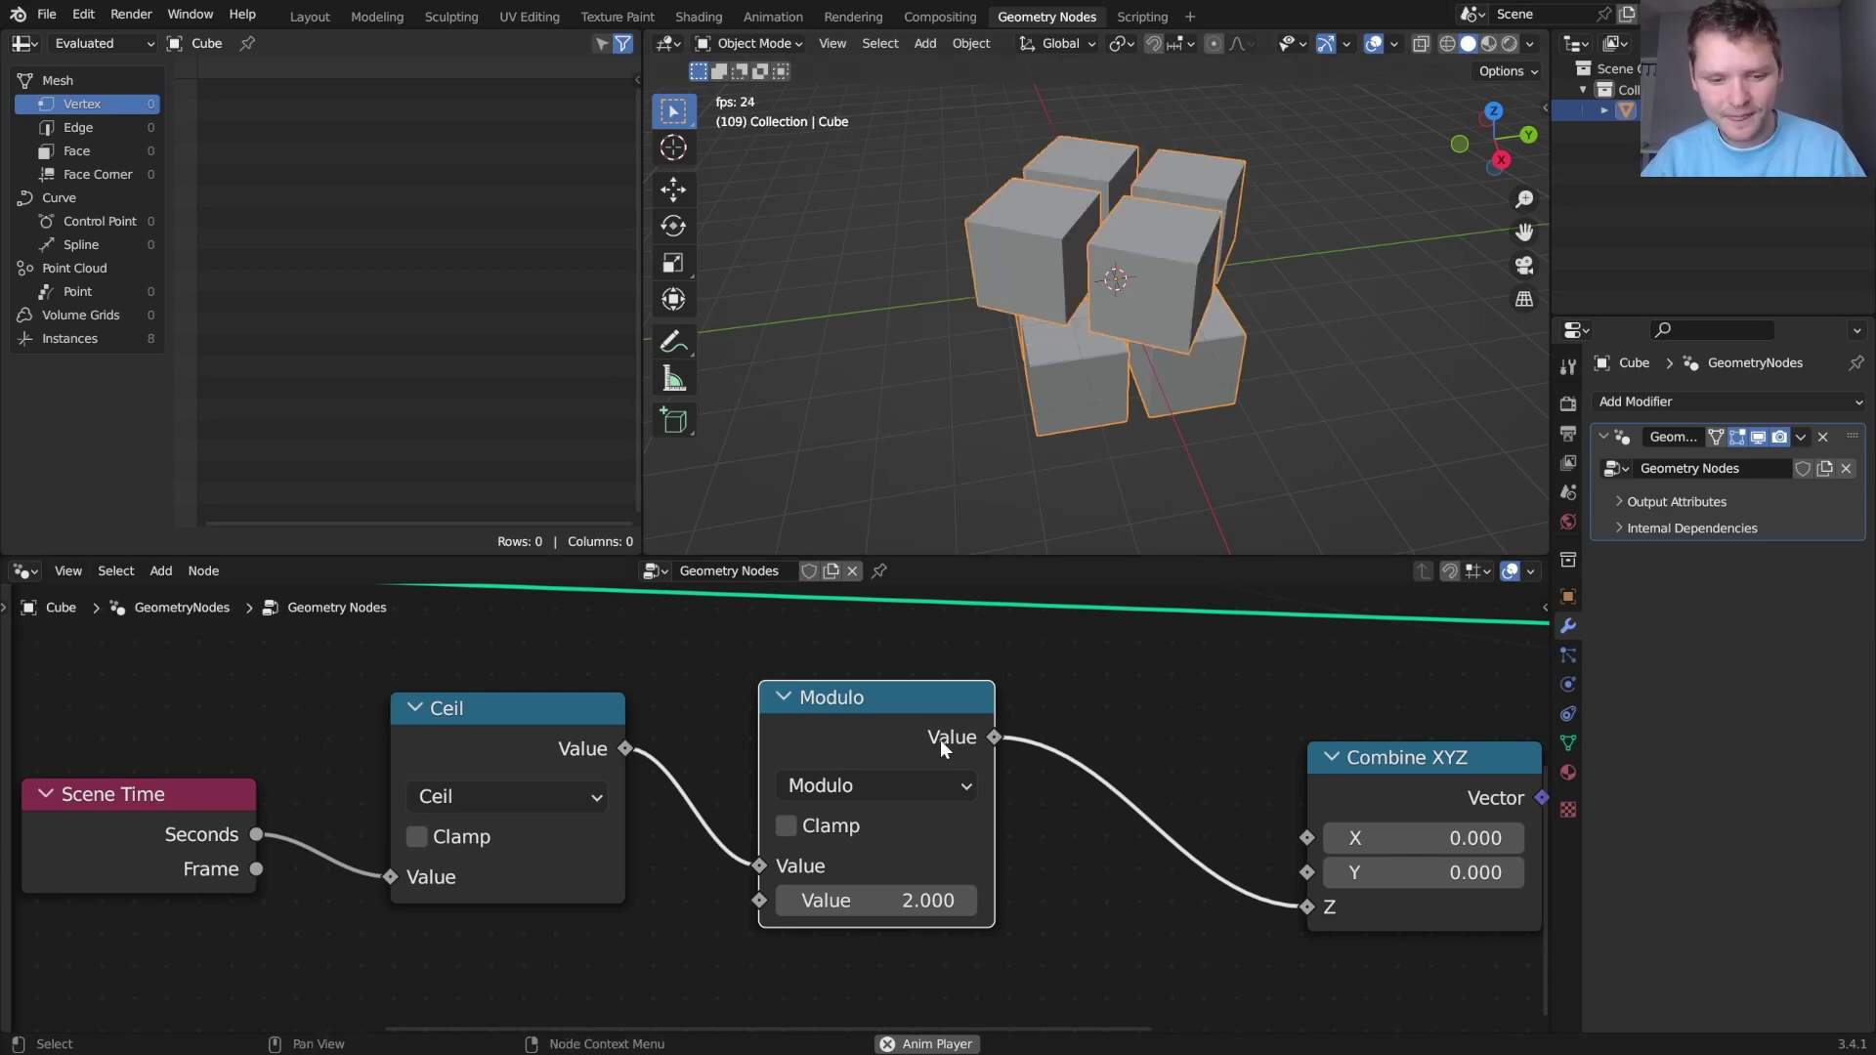
# Duplicate the Modulo node onto the link to Combine XYZ, set it to Multiply, and link Scene Time's Seconds to its second value
pyautogui.hotkey('shift', 'd')
pyautogui.click(1254, 740)
pyautogui.click(1214, 788)
pyautogui.press('m')
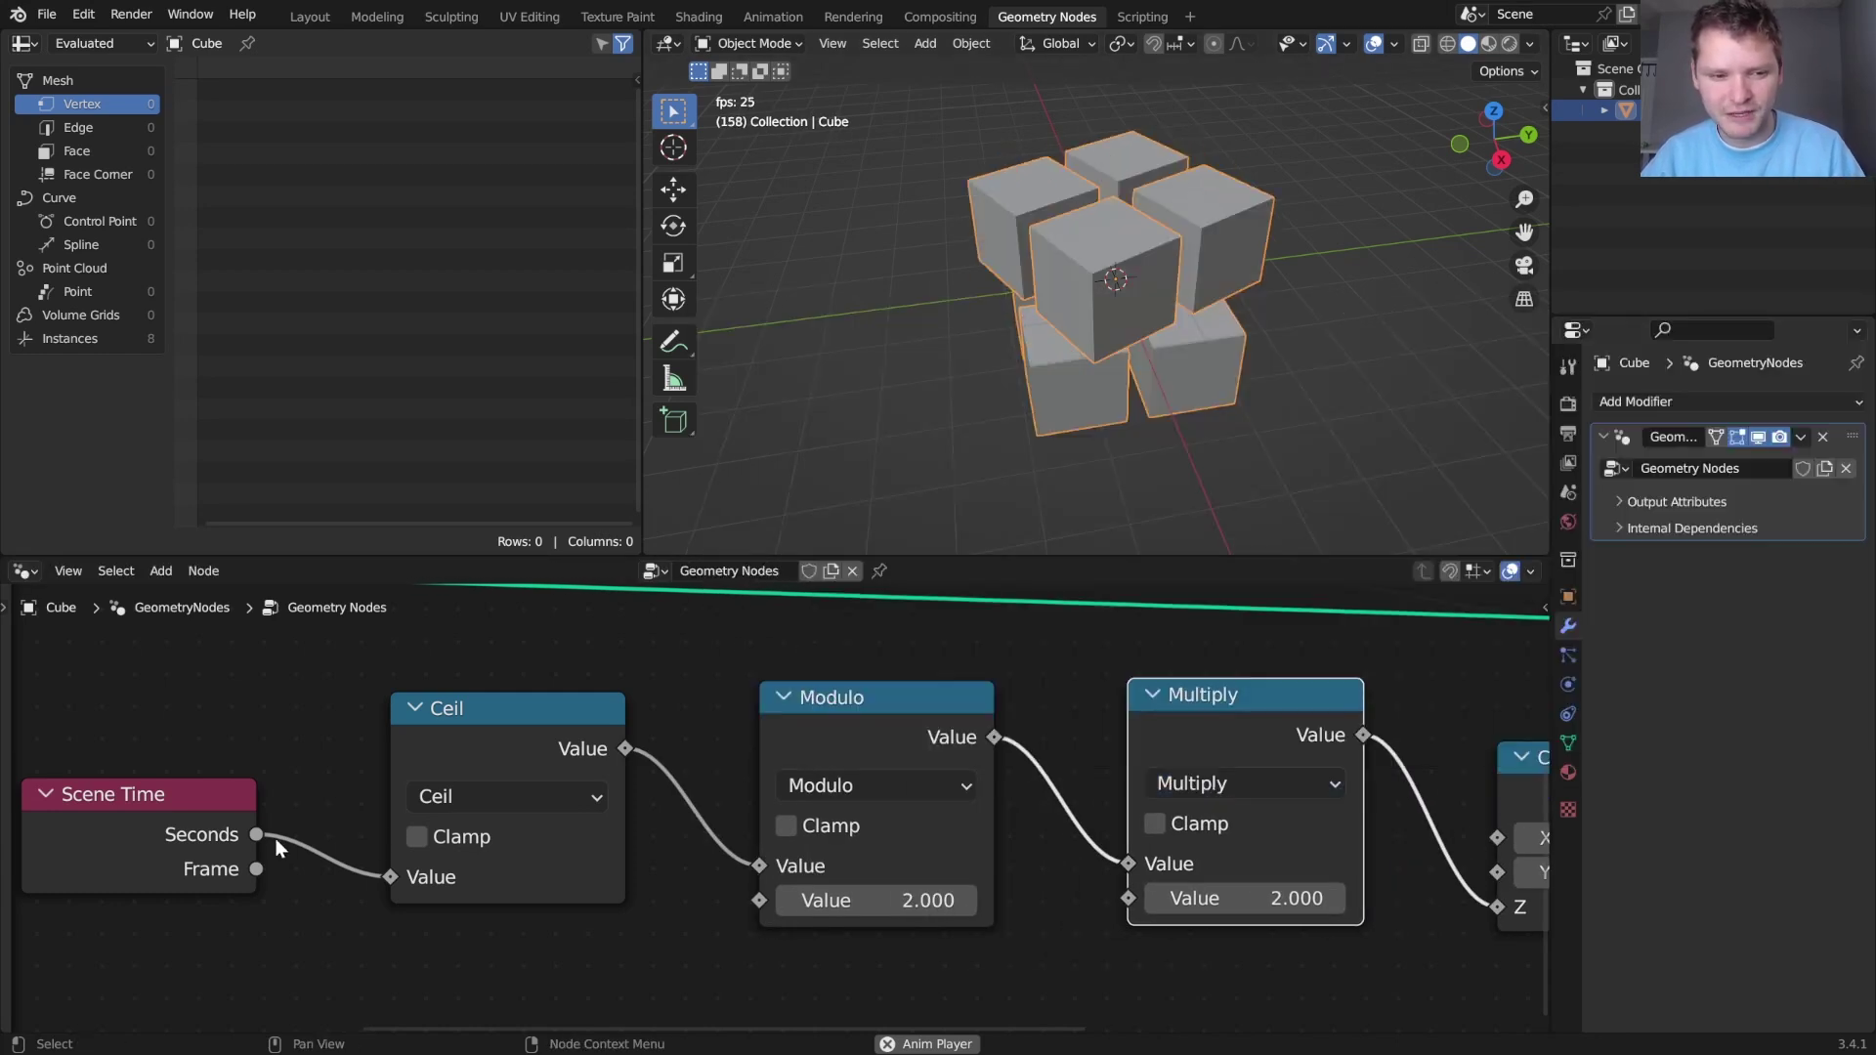
pyautogui.moveTo(258, 837); pyautogui.dragTo(1141, 899)
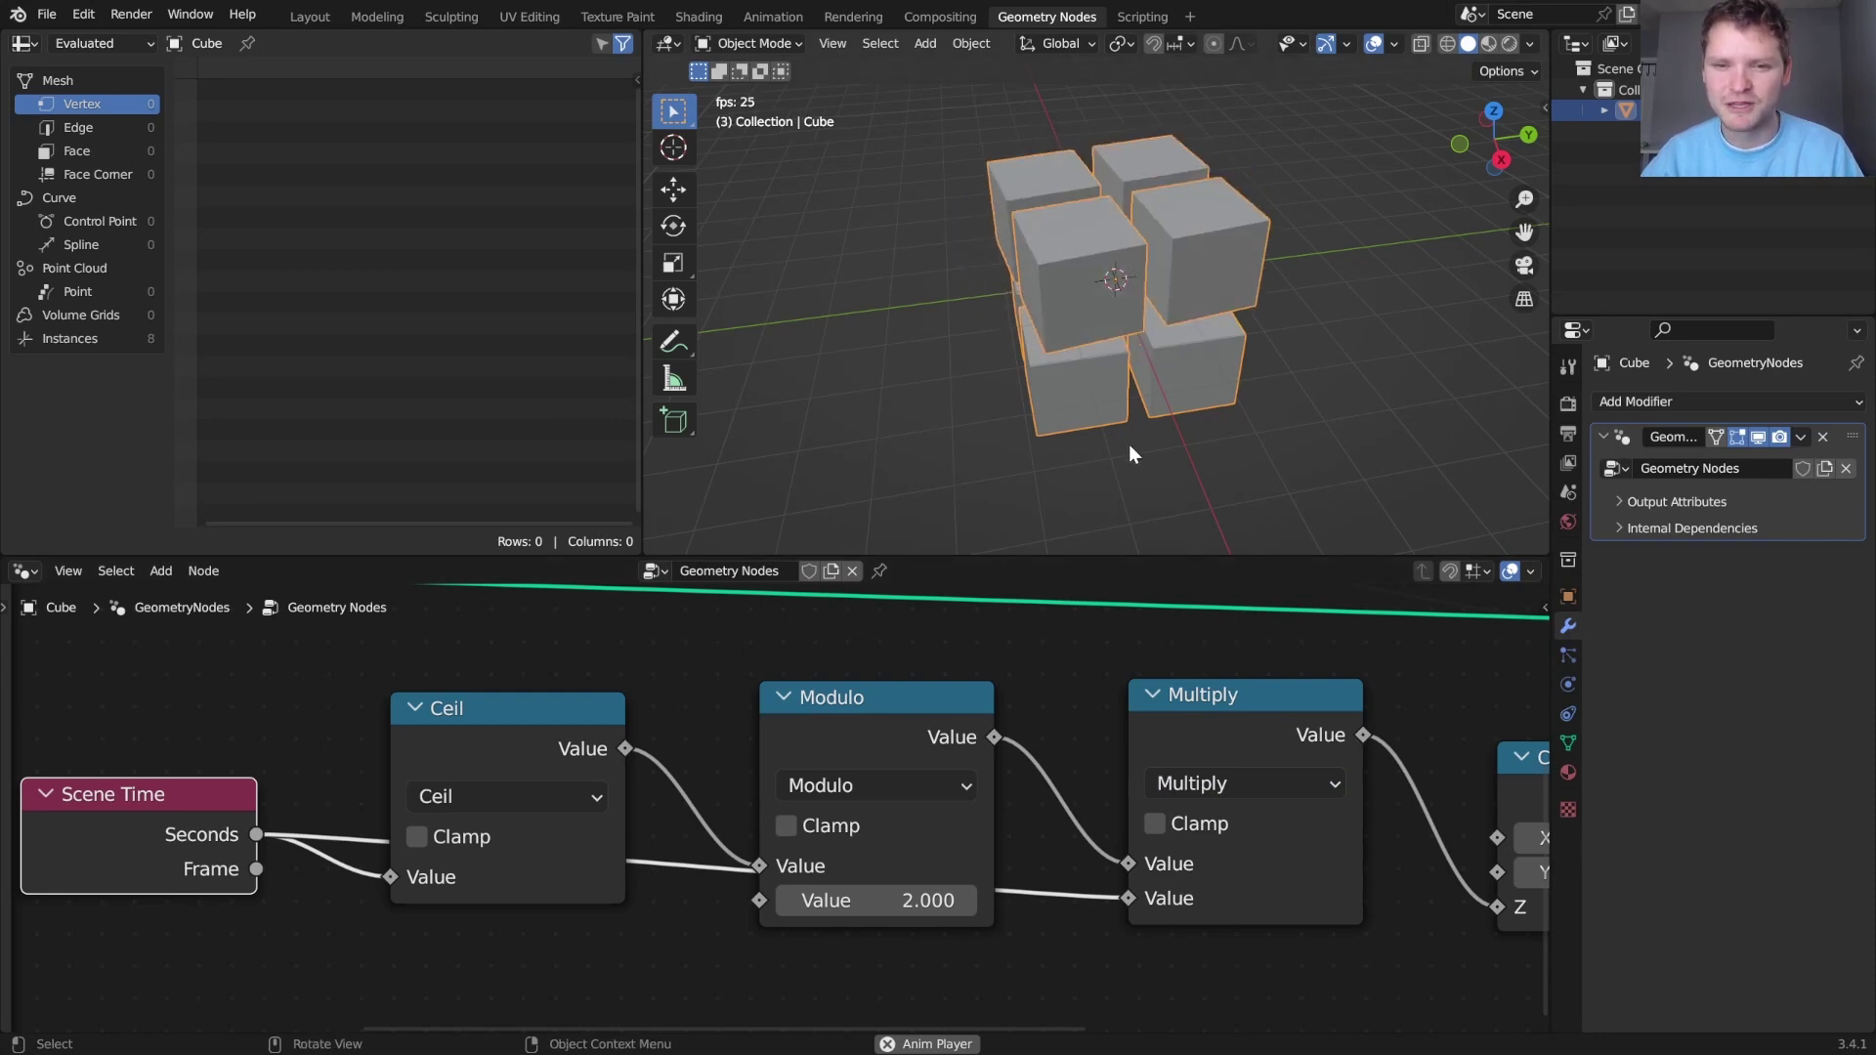
# Duplicate the Multiply node between Scene Time's Seconds and the first Multiply's second input, set its value to pi/2, and play the animation
pyautogui.press('space')
pyautogui.moveTo(1211, 825); pyautogui.dragTo(1238, 742, button='middle')
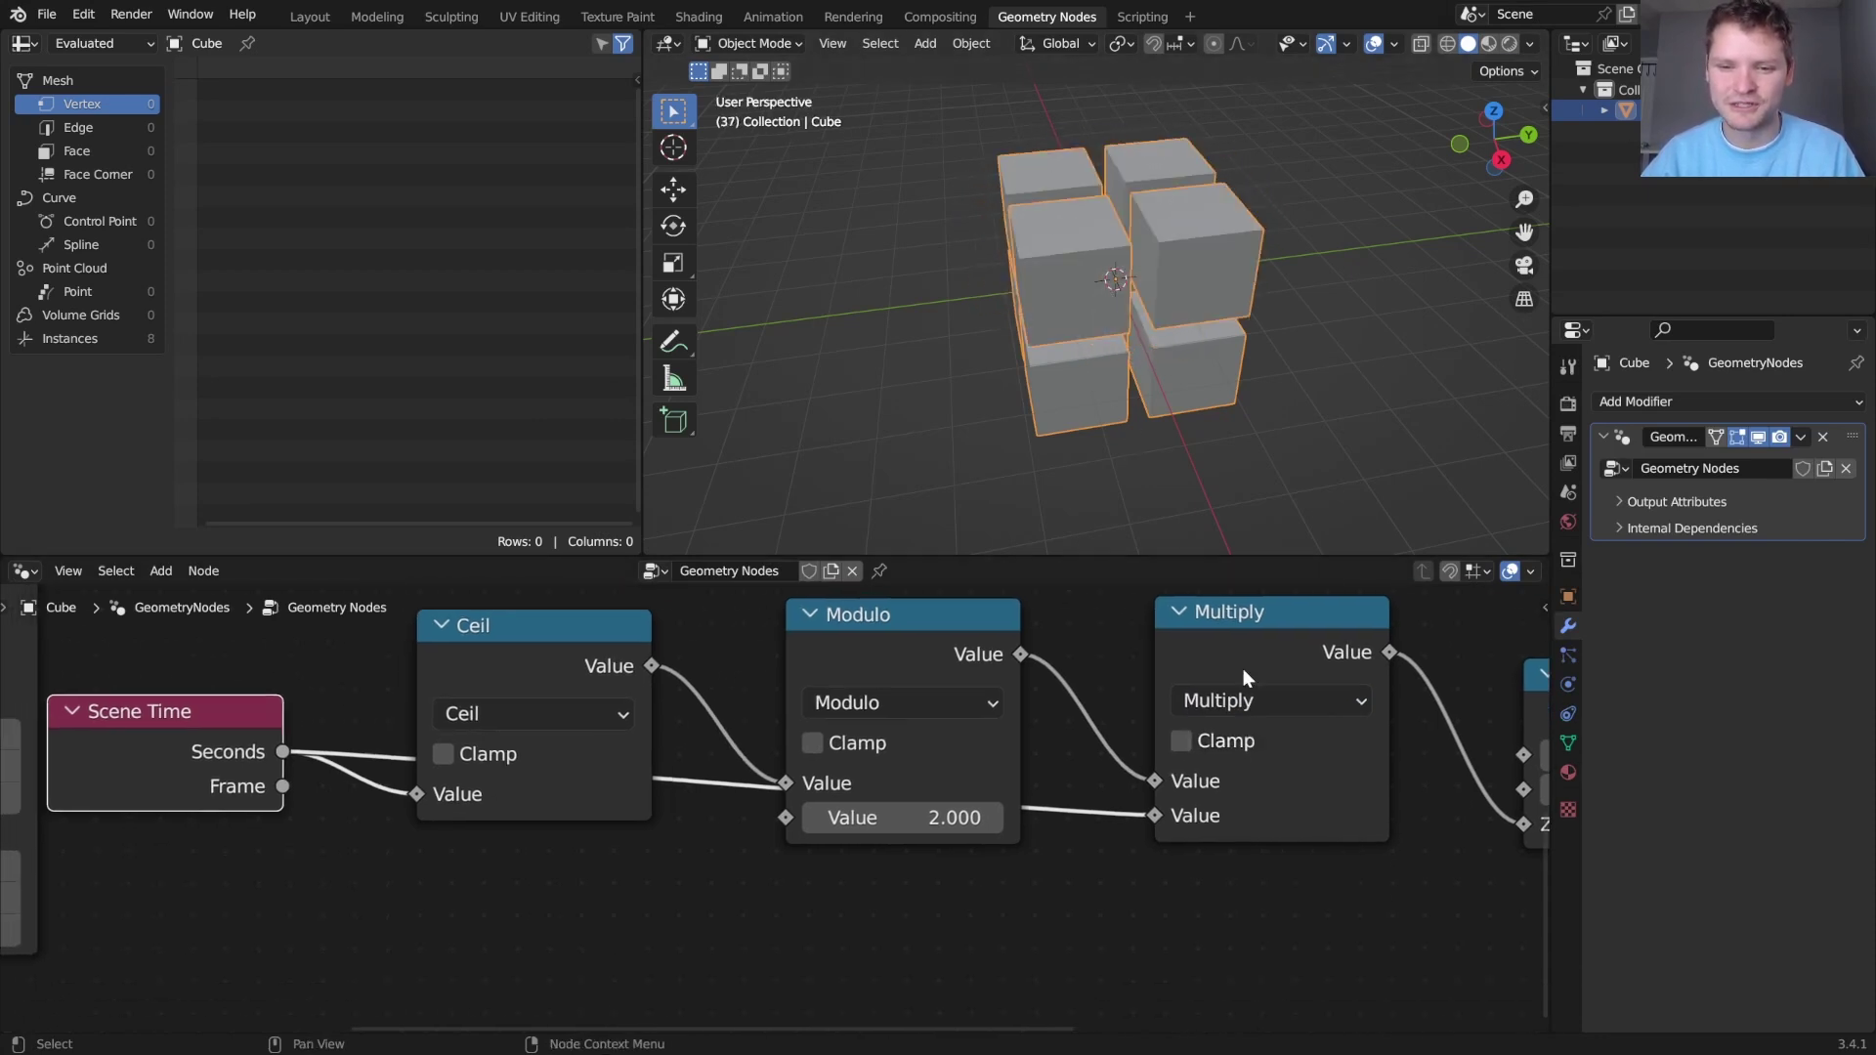
pyautogui.click(1243, 668)
pyautogui.hotkey('shift', 'd')
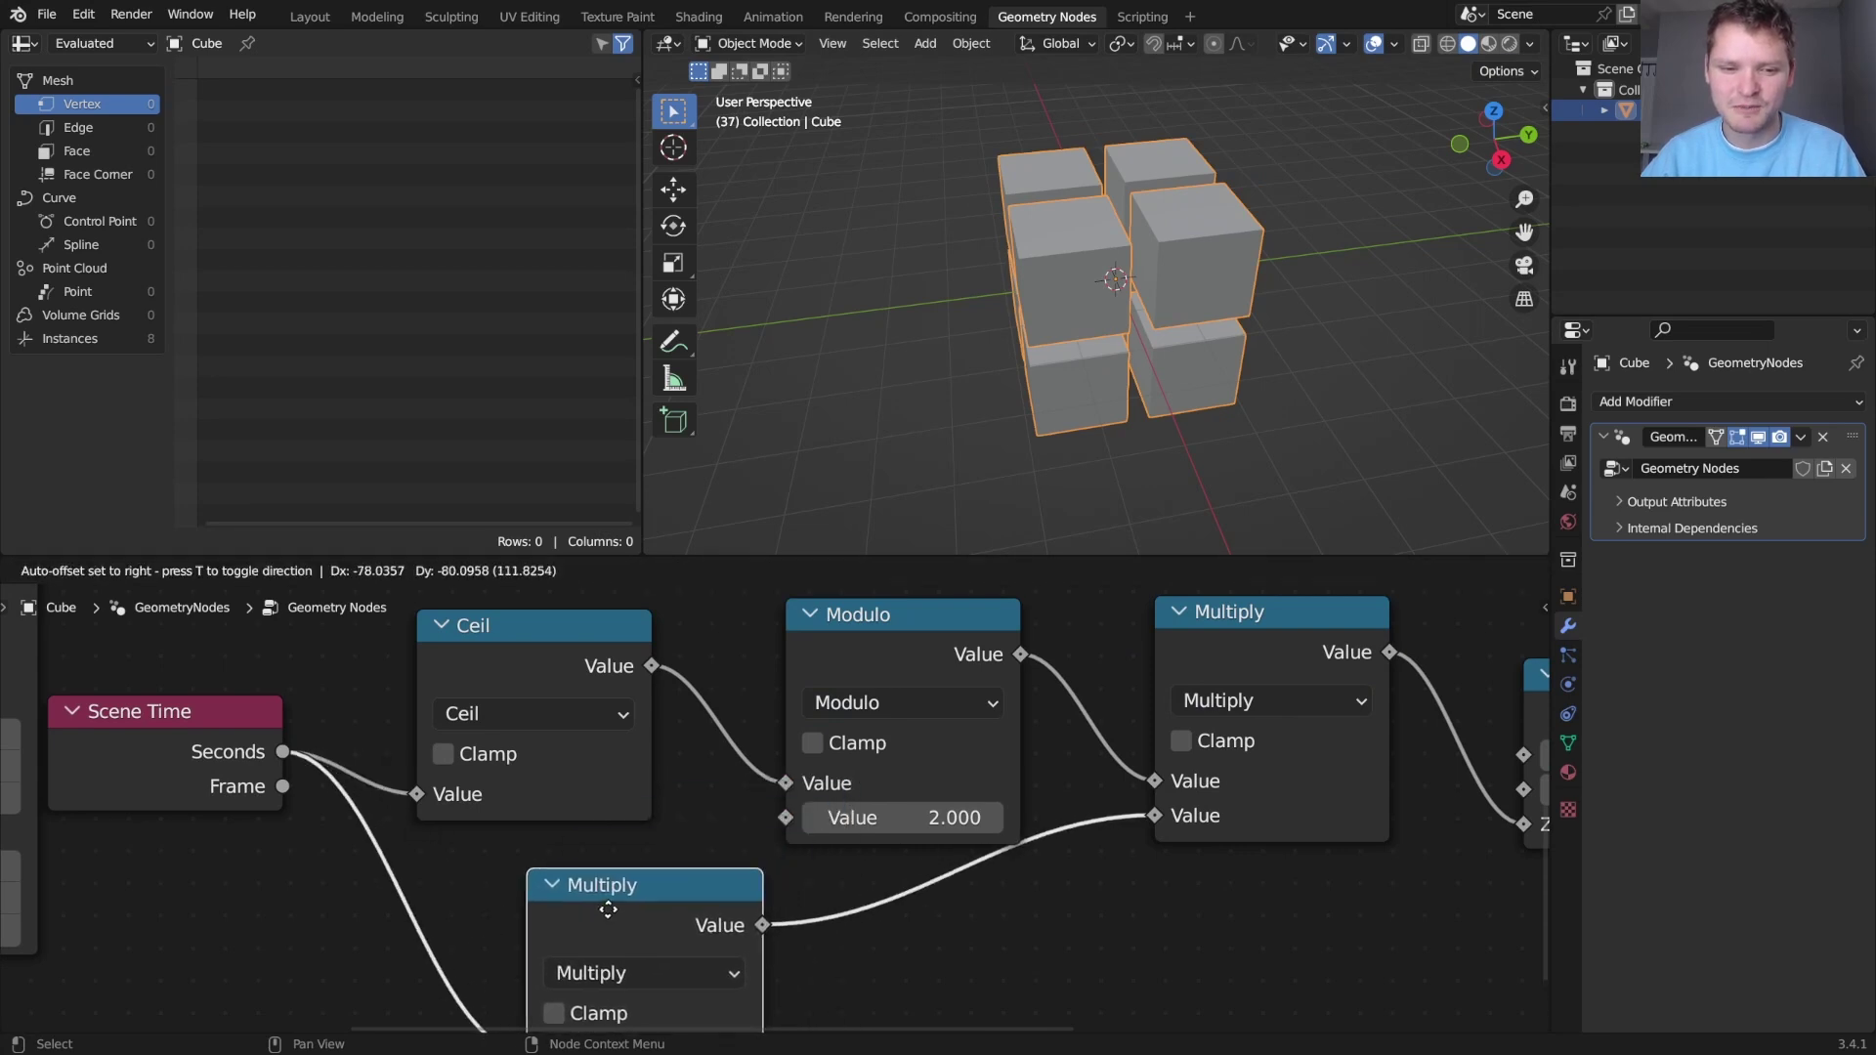
pyautogui.click(628, 882)
pyautogui.moveTo(629, 882); pyautogui.dragTo(721, 733, button='middle')
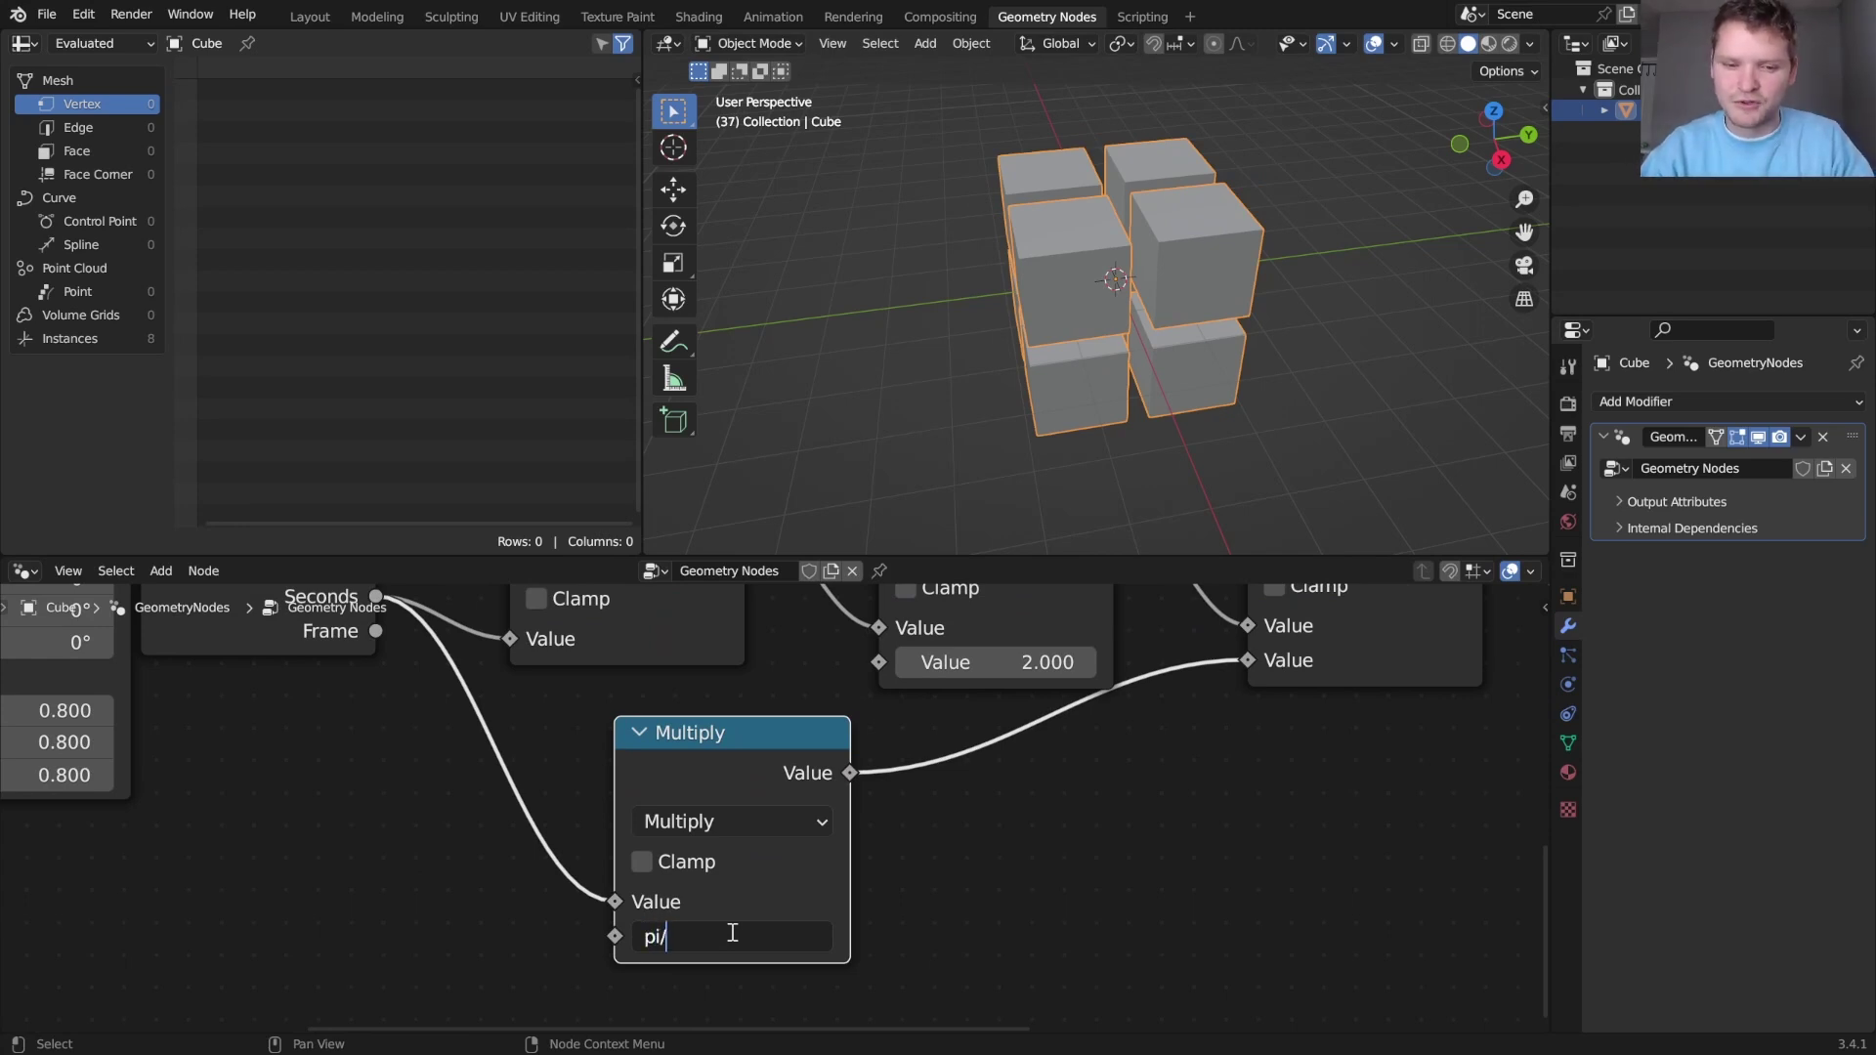
pyautogui.press('space')
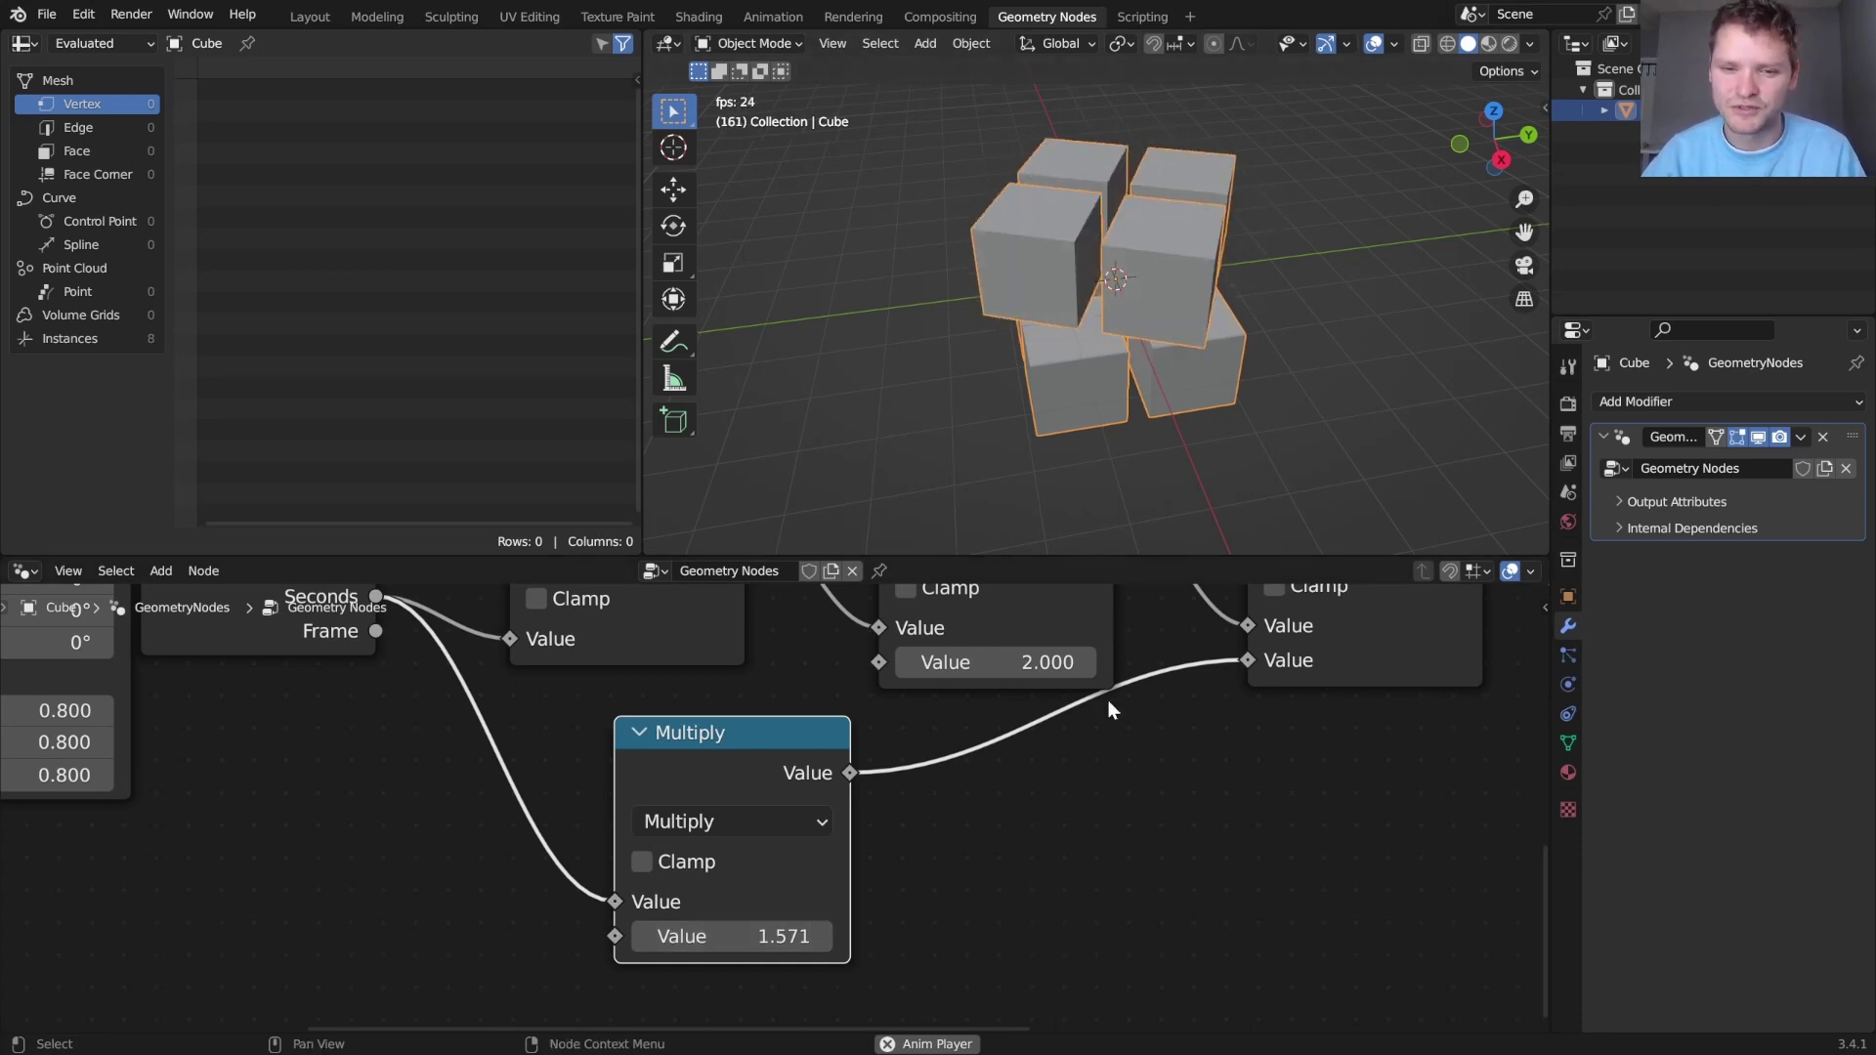
# Move the Group Output node farther away and duplicate Rotate Instances onto the link in front of it
pyautogui.scroll(-3, 1109, 712)
pyautogui.moveTo(981, 670); pyautogui.dragTo(929, 724, button='middle')
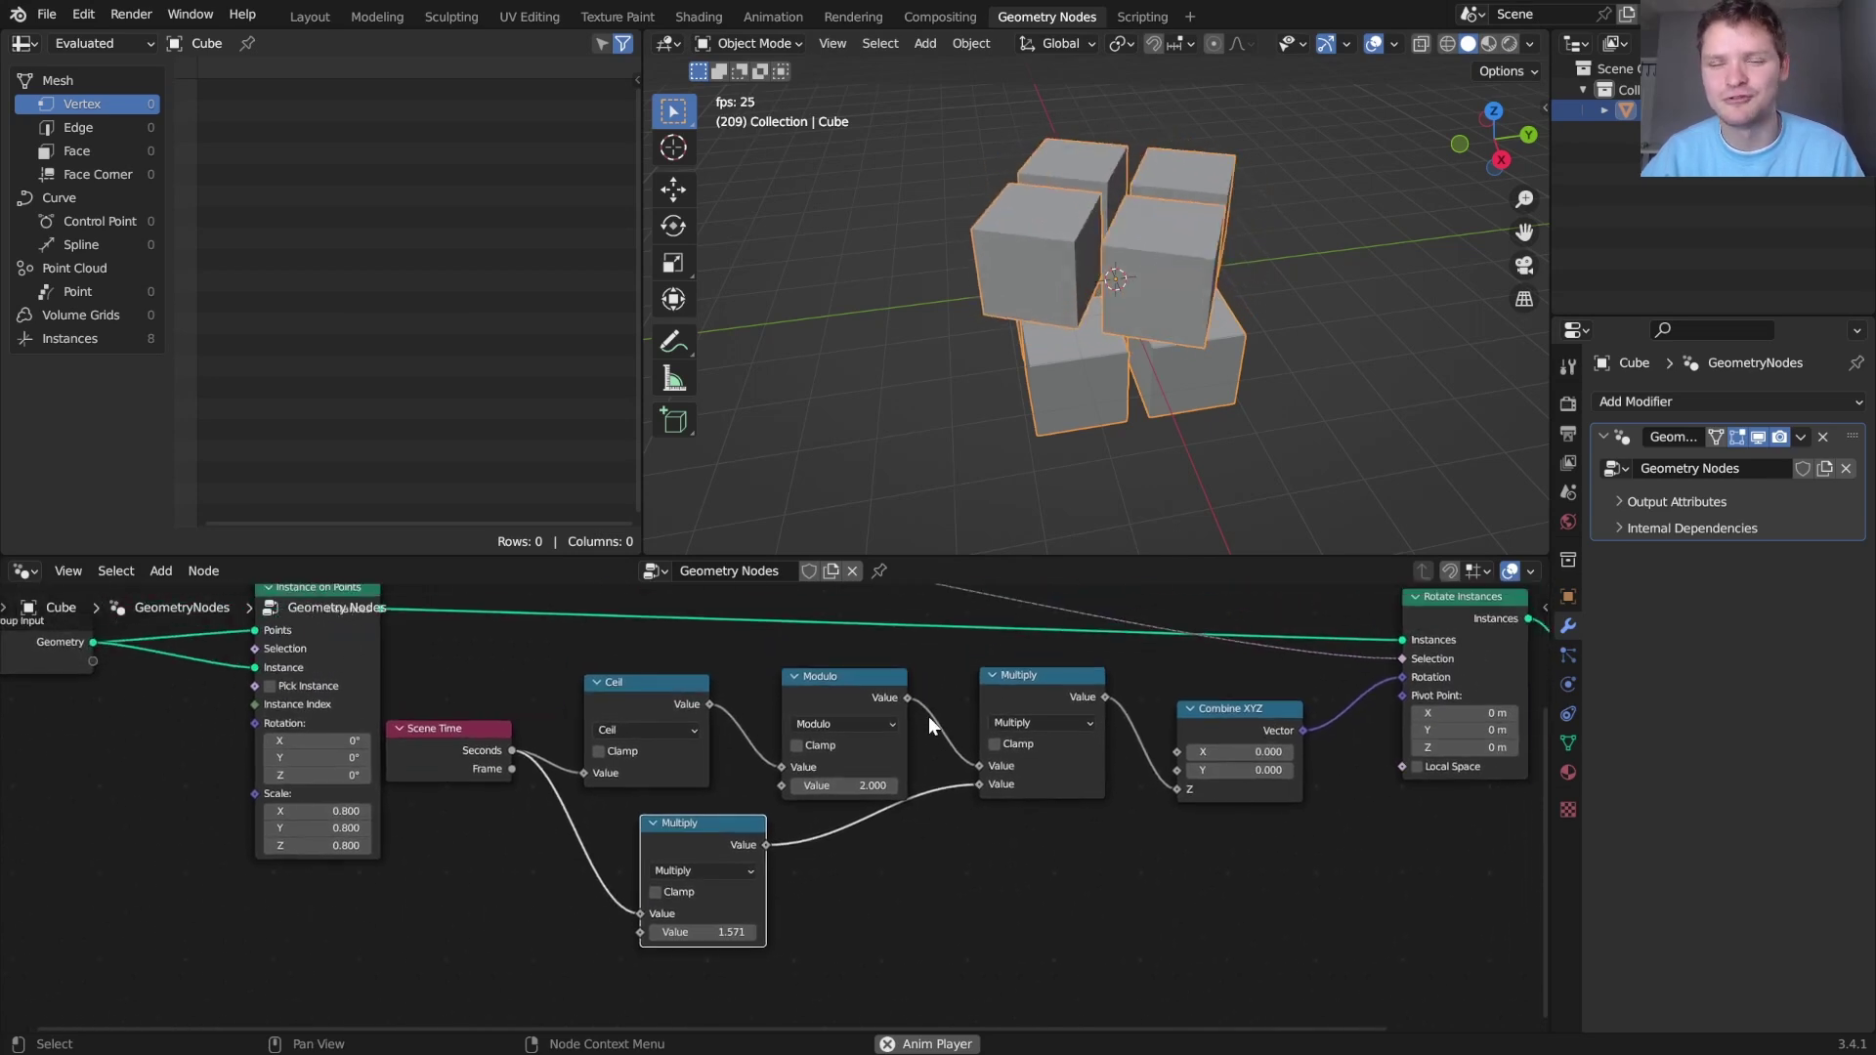
pyautogui.moveTo(1076, 758); pyautogui.dragTo(611, 816, button='middle')
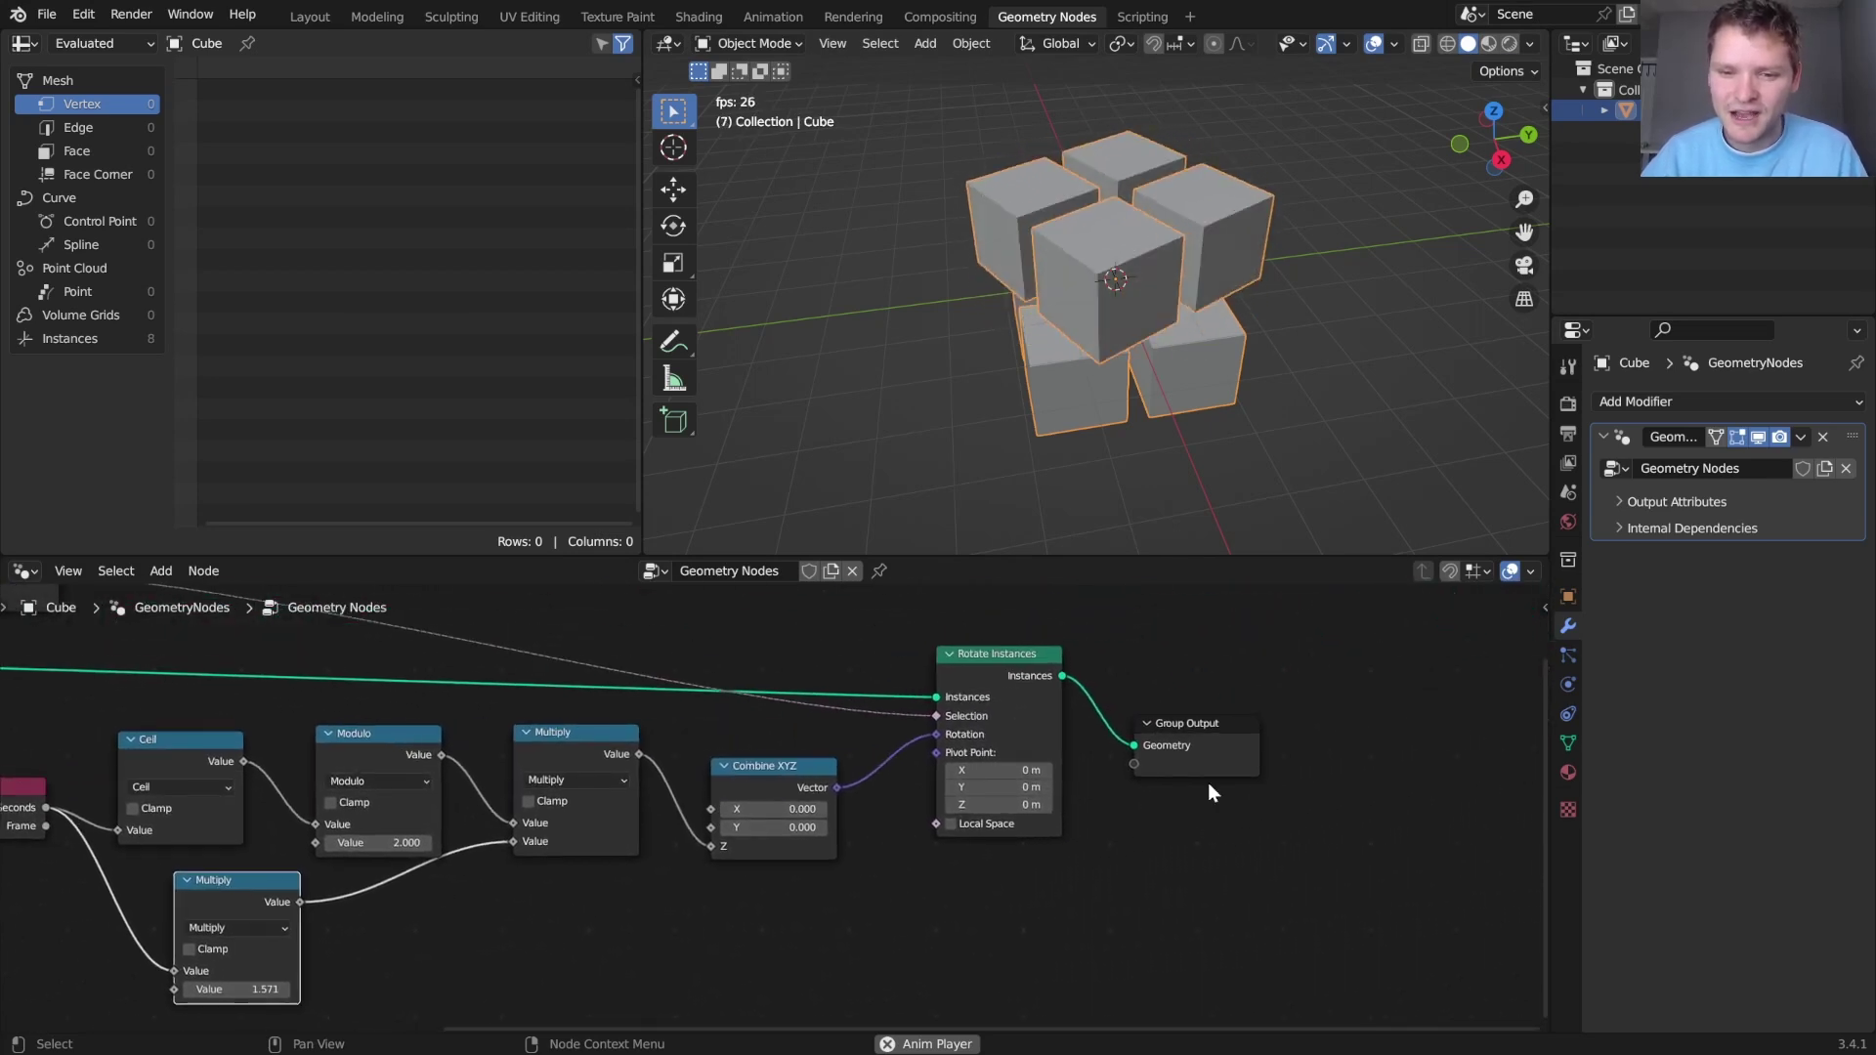
pyautogui.moveTo(1234, 793); pyautogui.dragTo(1138, 710)
pyautogui.press('g')
pyautogui.click(1378, 711)
pyautogui.hotkey('shift', 'd')
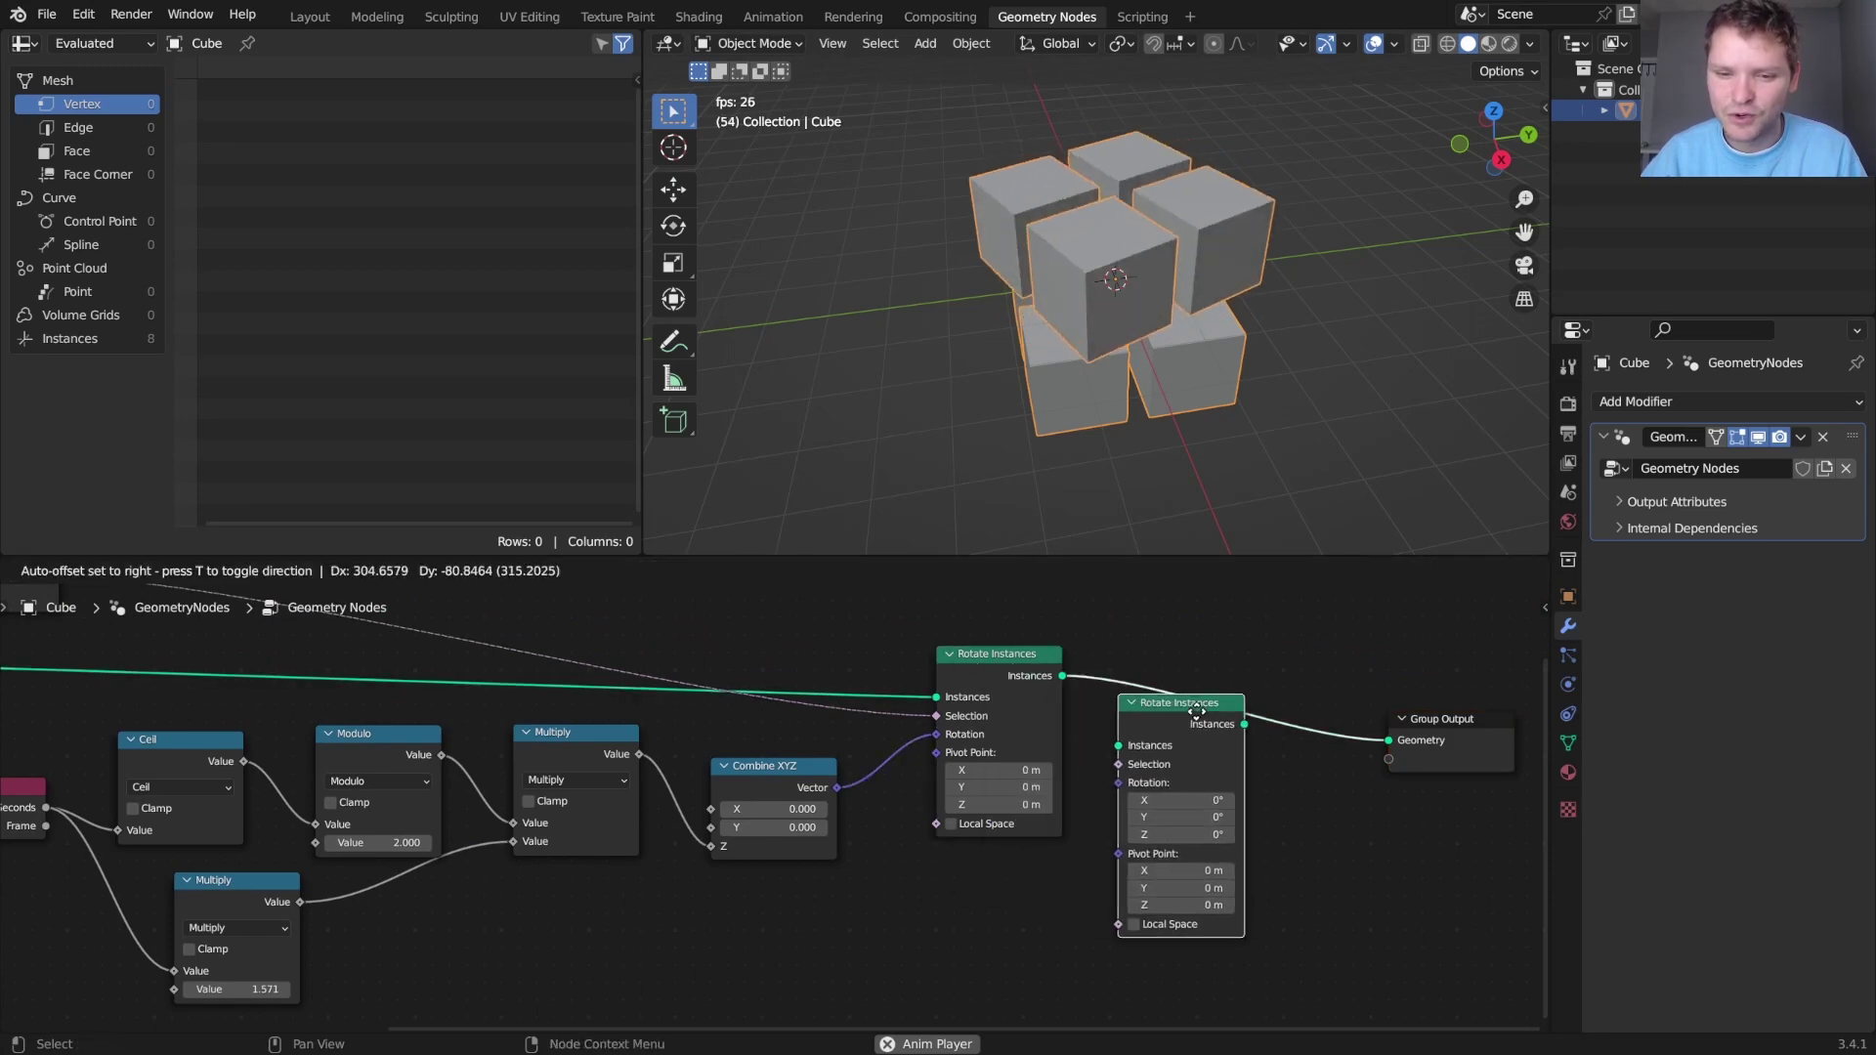
pyautogui.click(1231, 679)
pyautogui.moveTo(1124, 748); pyautogui.dragTo(1153, 740, button='middle')
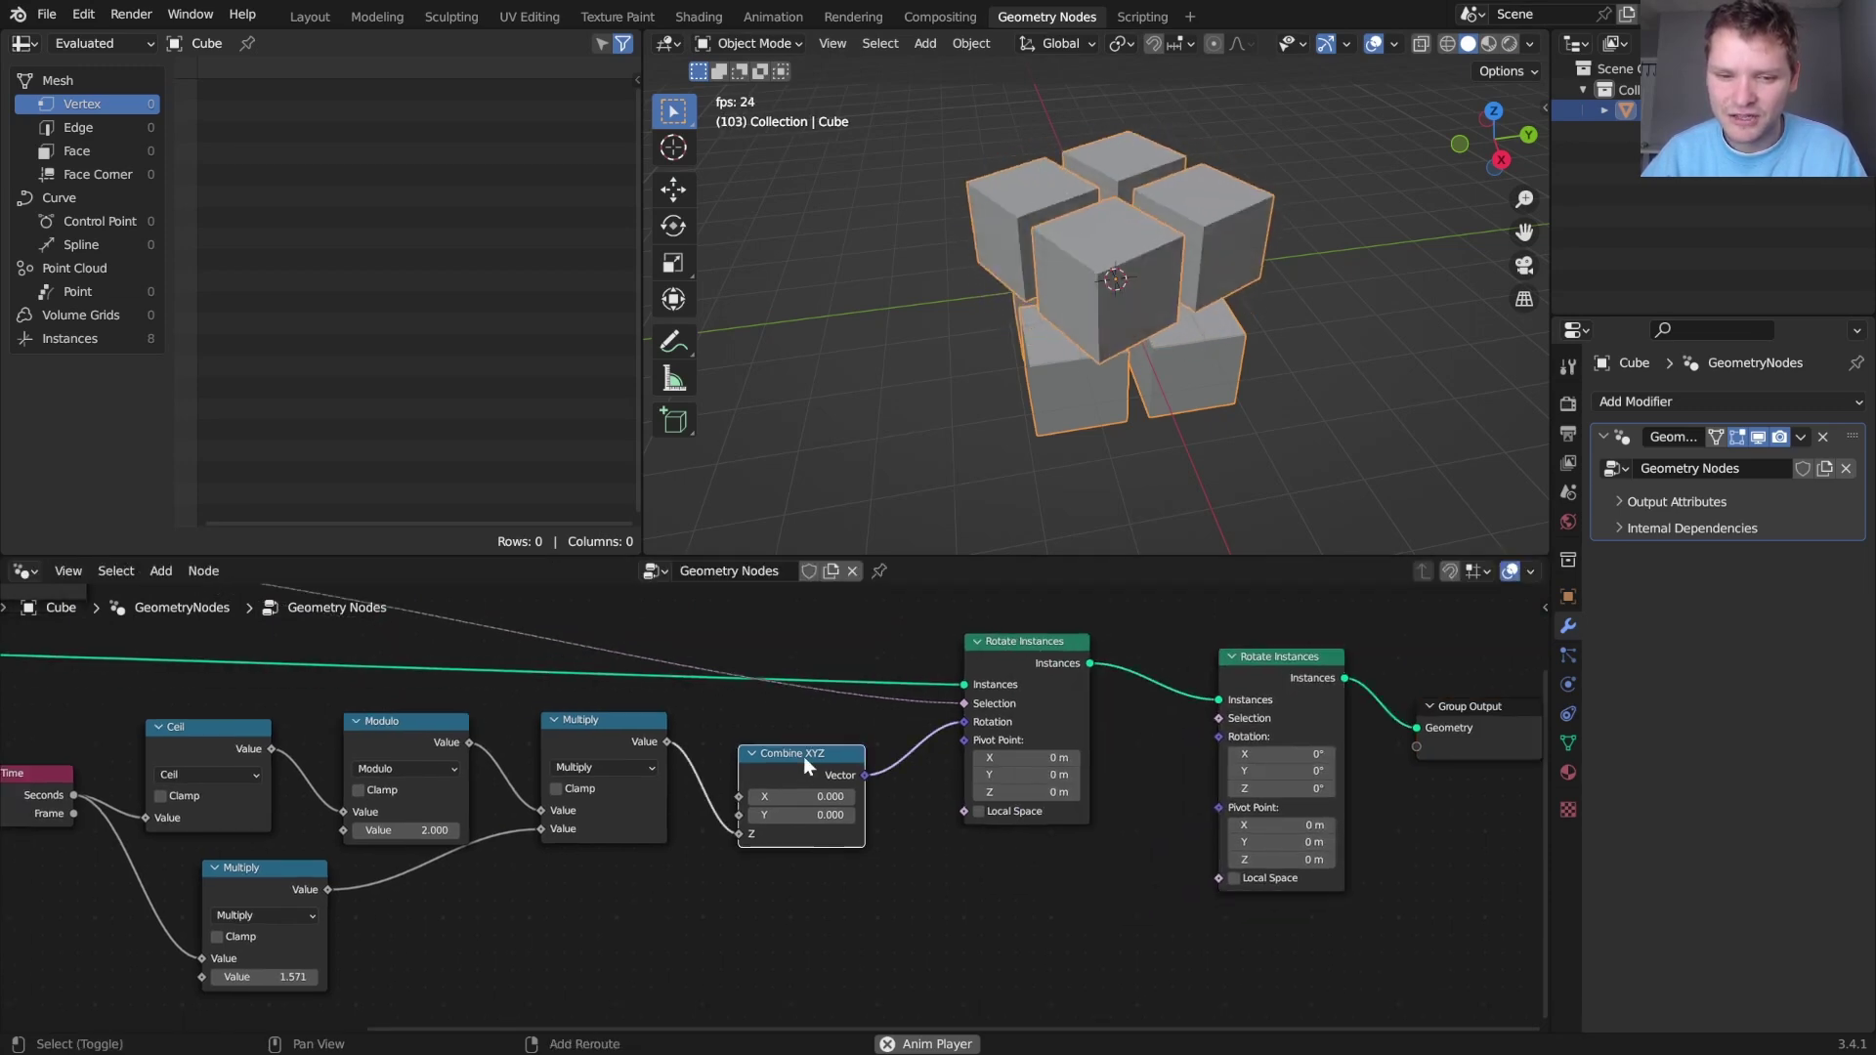
# Duplicate the node chain from Scene Time to Combine XYZ below and link its Vector output to the second Rotate Instances' Rotation
pyautogui.scroll(-3, 809, 763)
pyautogui.moveTo(951, 841); pyautogui.dragTo(386, 711)
pyautogui.hotkey('shift', 'd')
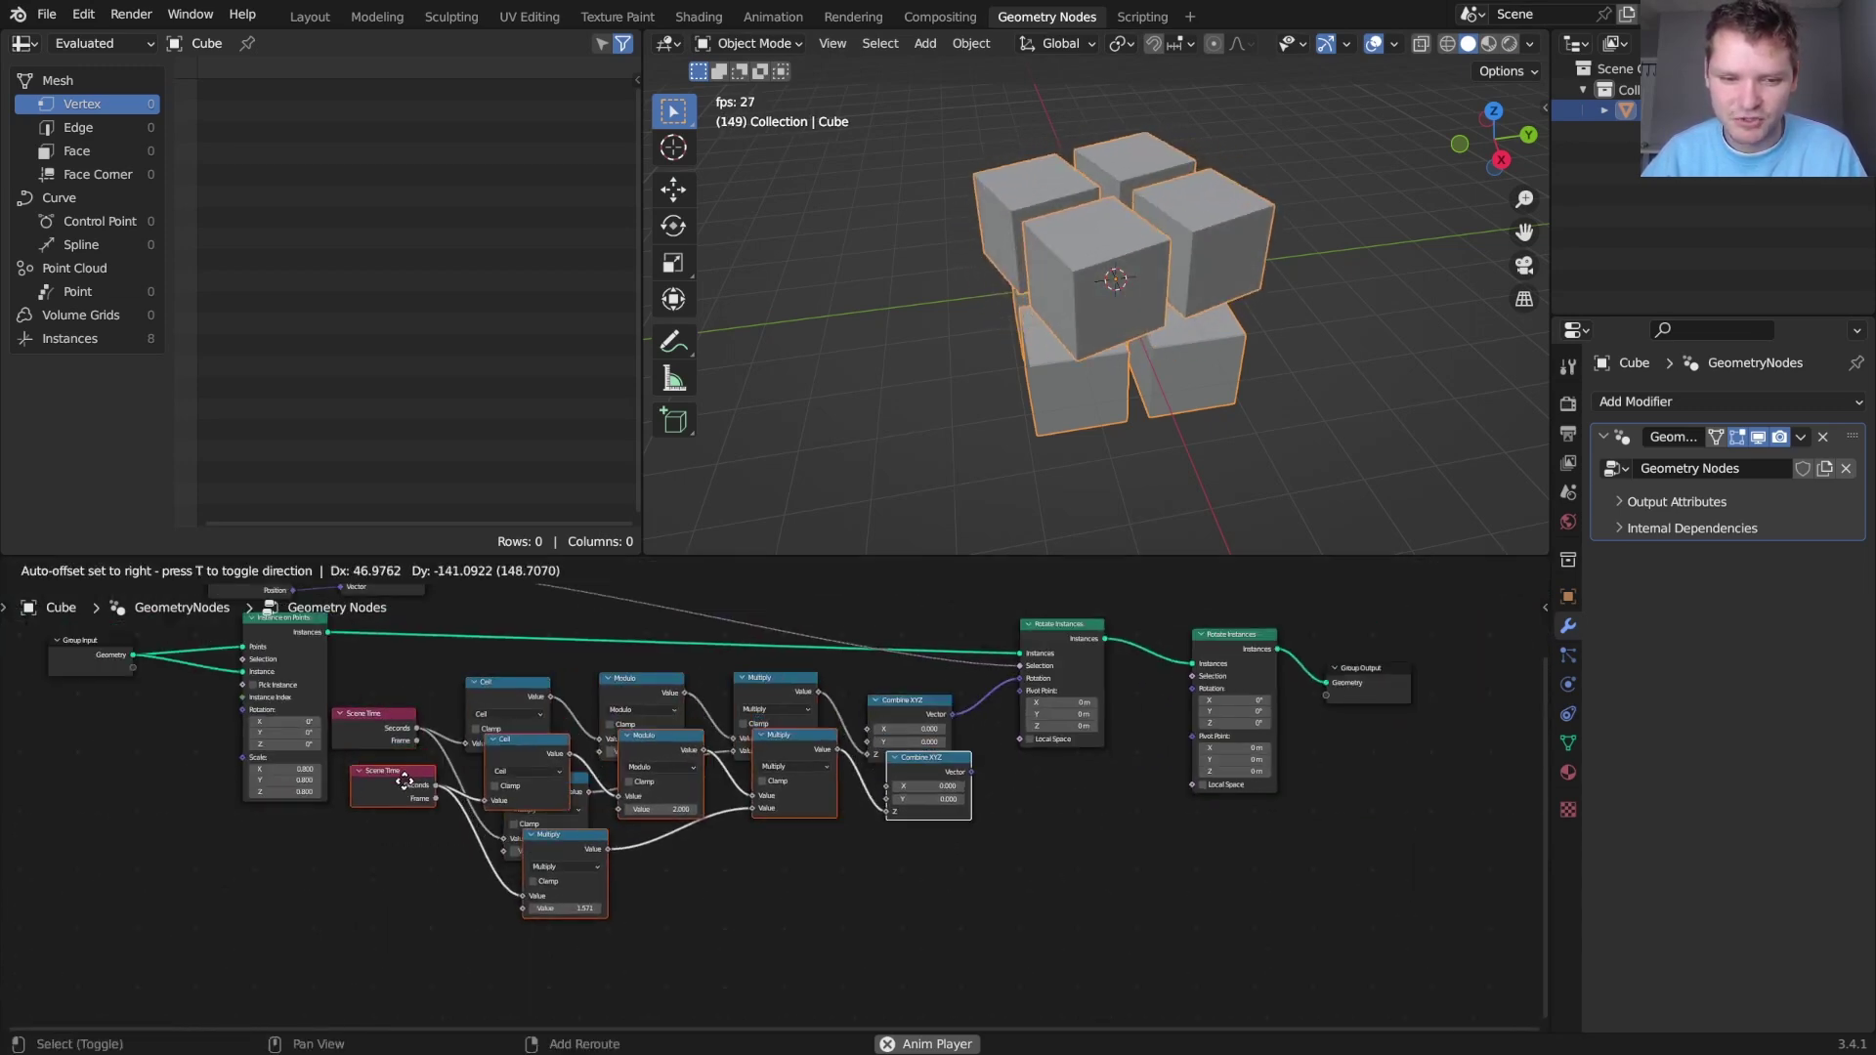
pyautogui.click(405, 902)
pyautogui.moveTo(970, 905); pyautogui.dragTo(1191, 689)
pyautogui.scroll(-2, 1068, 723)
pyautogui.scroll(3, 1067, 724)
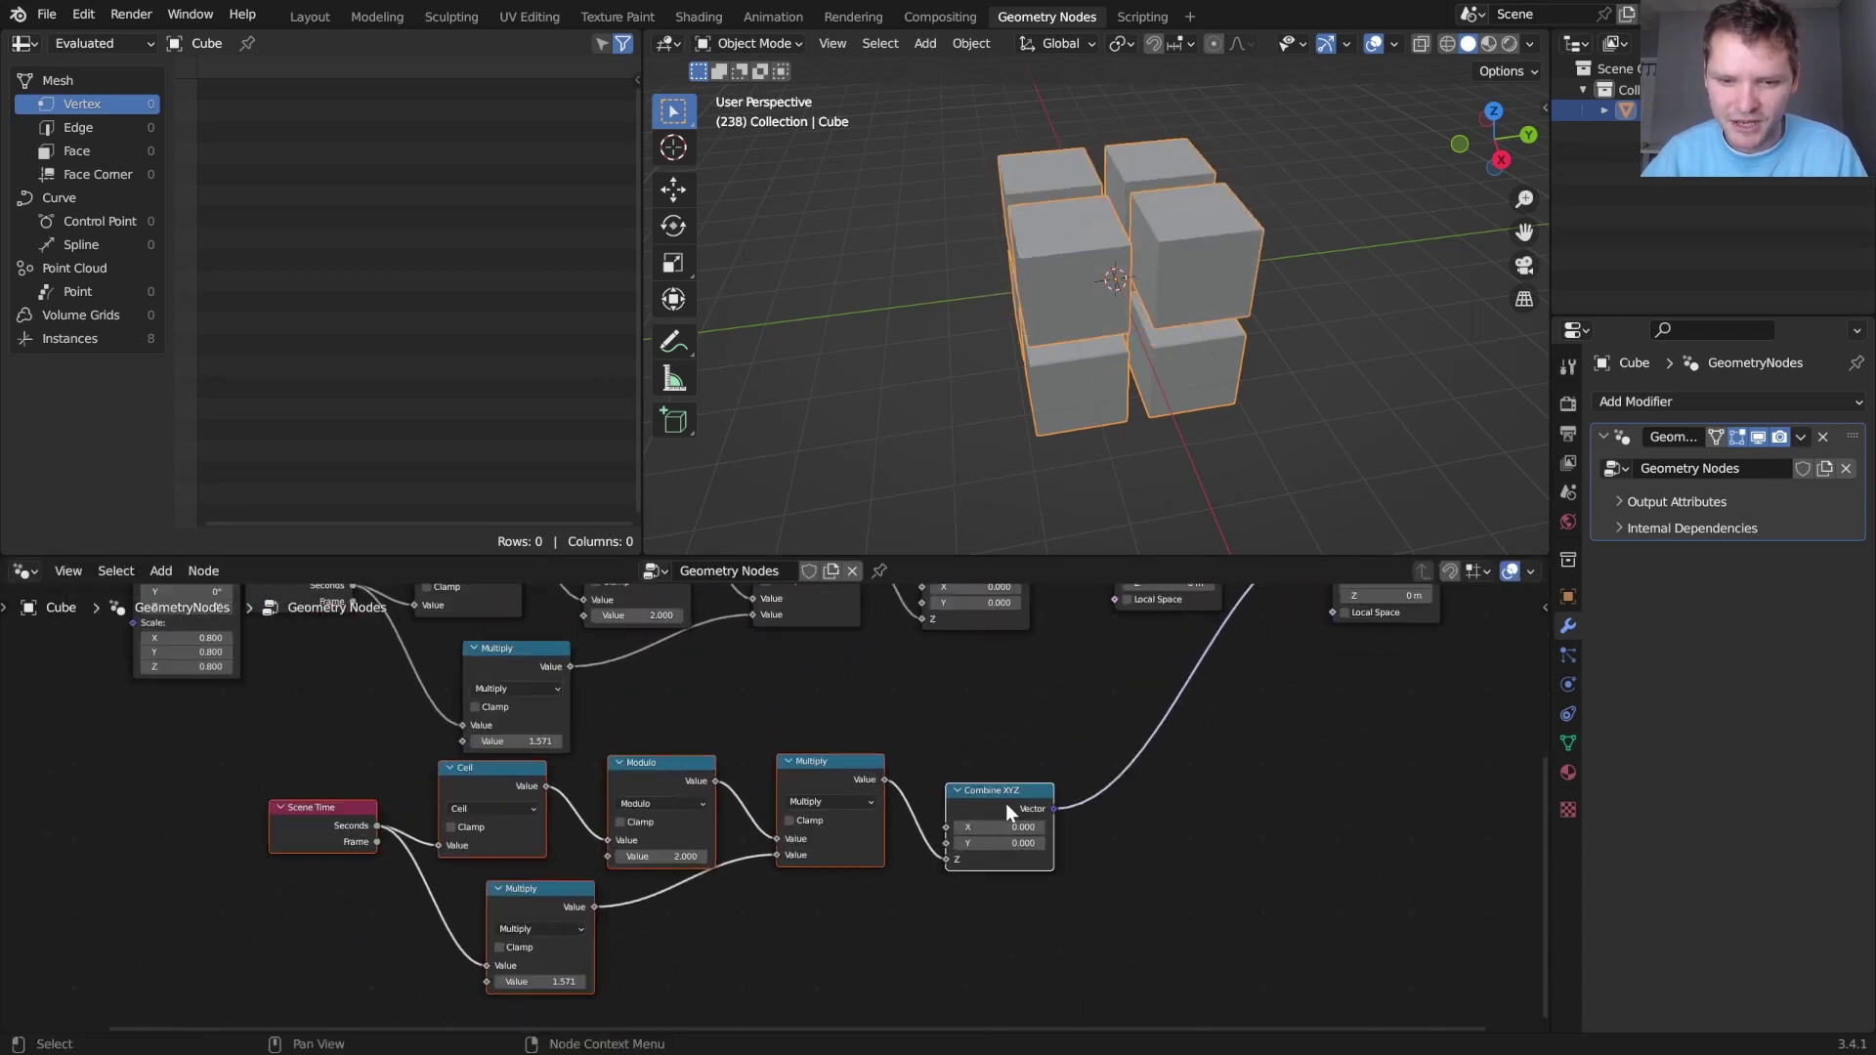
# Reconnect the copied Multiply output to Combine XYZ's X input and link Separate XYZ's X output to the second Rotate Instances' Selection
pyautogui.moveTo(989, 870); pyautogui.dragTo(991, 832)
pyautogui.moveTo(1154, 619); pyautogui.dragTo(959, 916, button='middle')
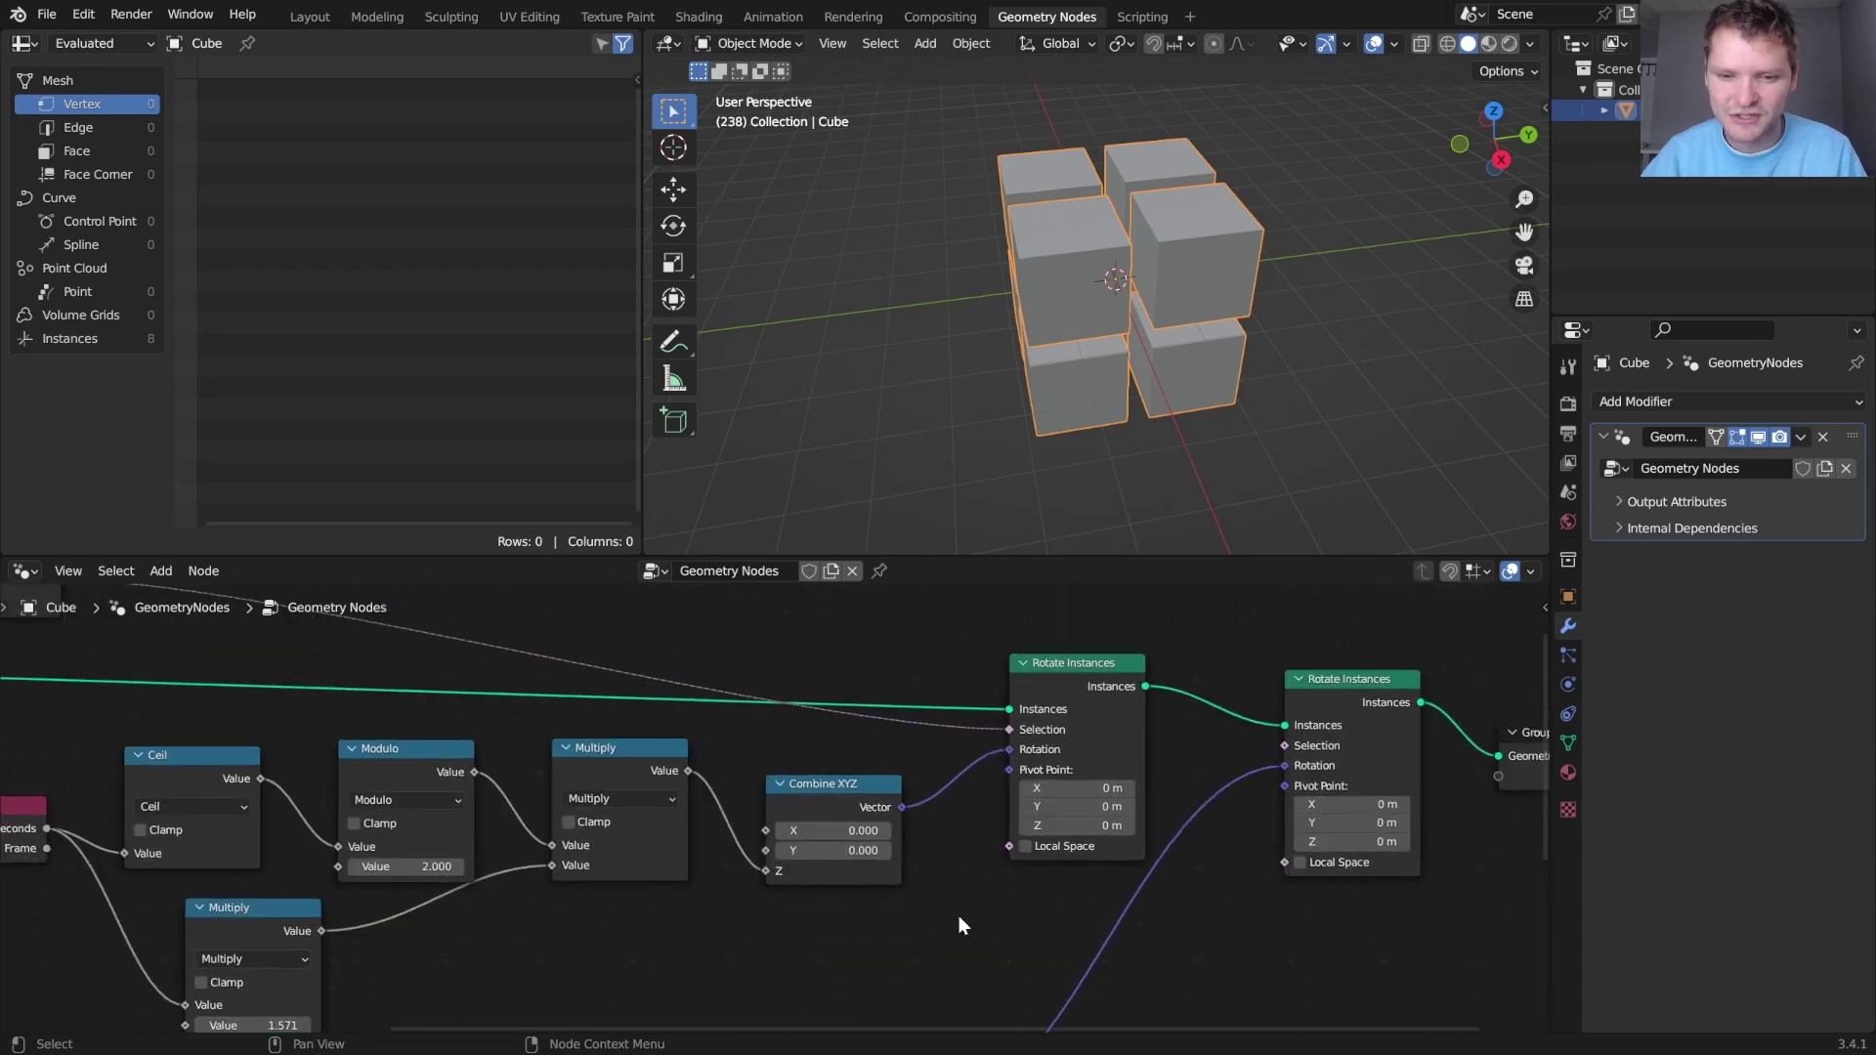
pyautogui.moveTo(874, 719); pyautogui.dragTo(872, 840, button='middle')
pyautogui.scroll(-1, 758, 818)
pyautogui.moveTo(162, 682); pyautogui.dragTo(1212, 866)
# Move the copied Scene Time node away from its Ceil node and join its two Seconds links with a reroute
pyautogui.moveTo(965, 884); pyautogui.dragTo(1191, 573, button='middle')
pyautogui.moveTo(553, 868); pyautogui.dragTo(856, 717, button='middle')
pyautogui.moveTo(624, 706); pyautogui.dragTo(431, 735)
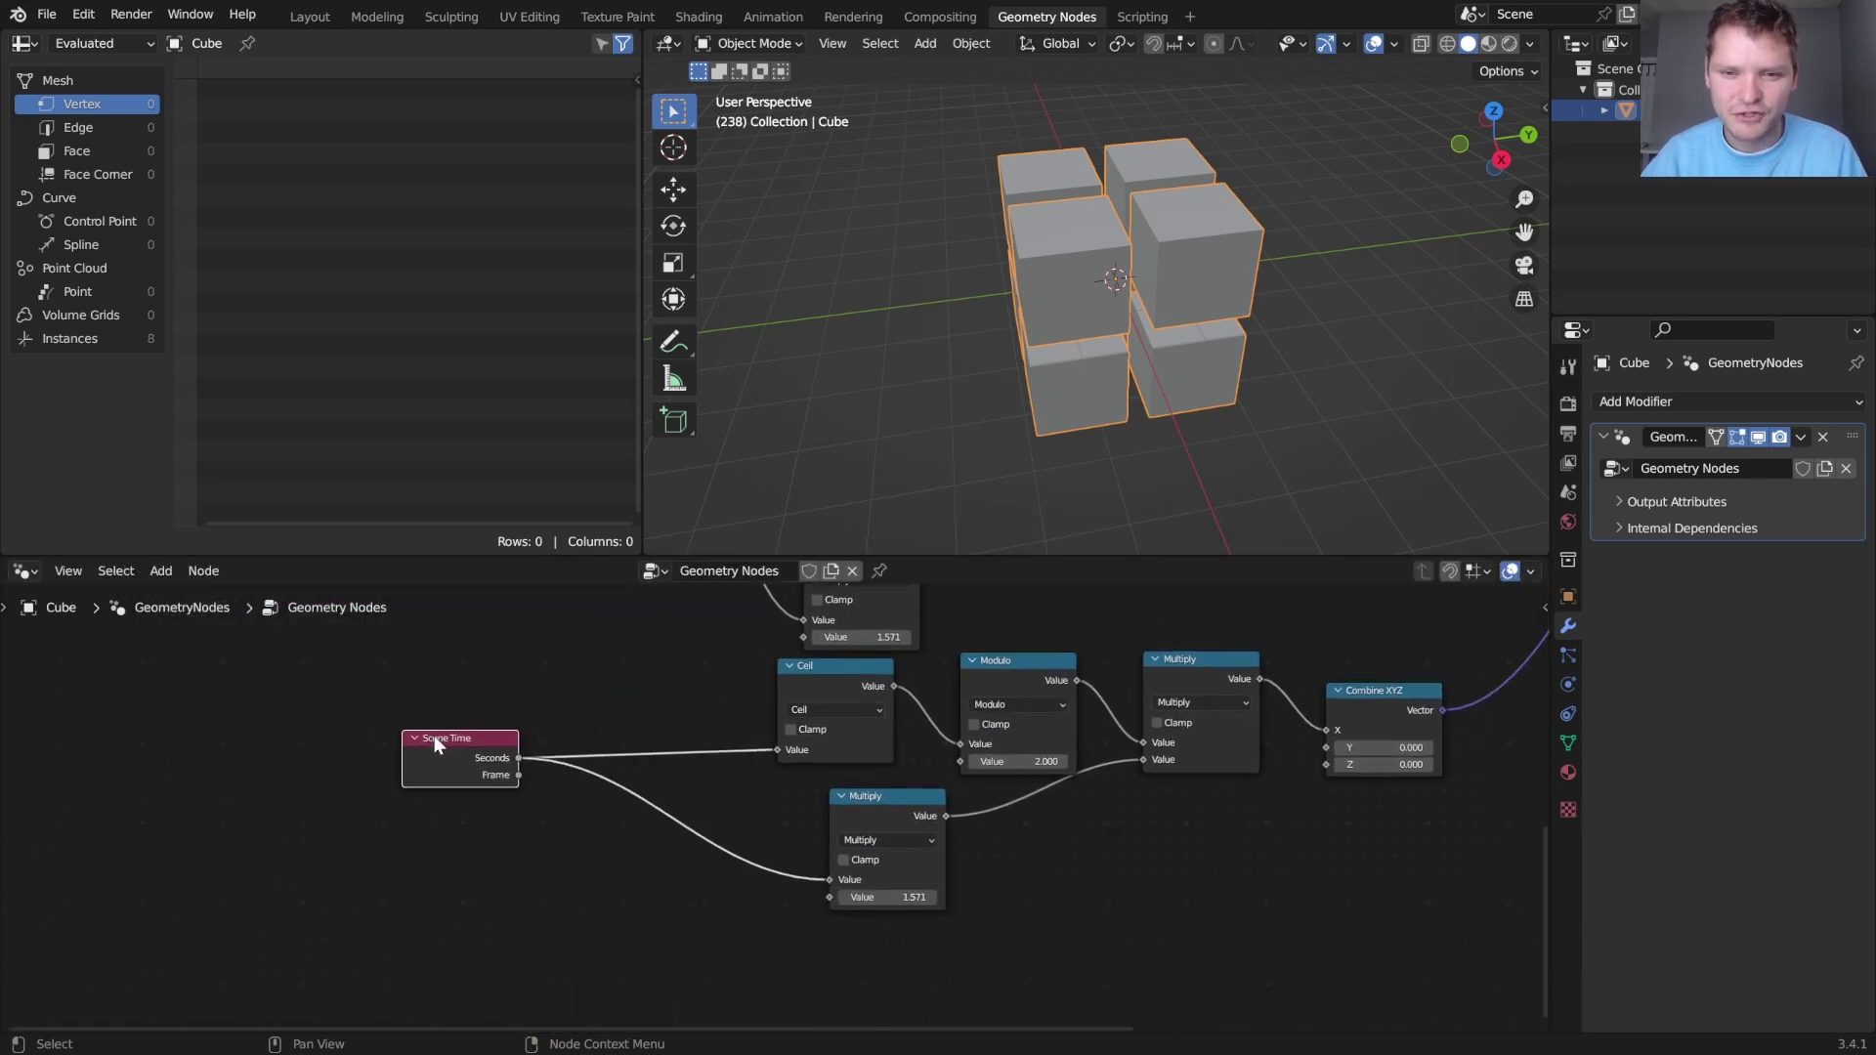
pyautogui.press('space')
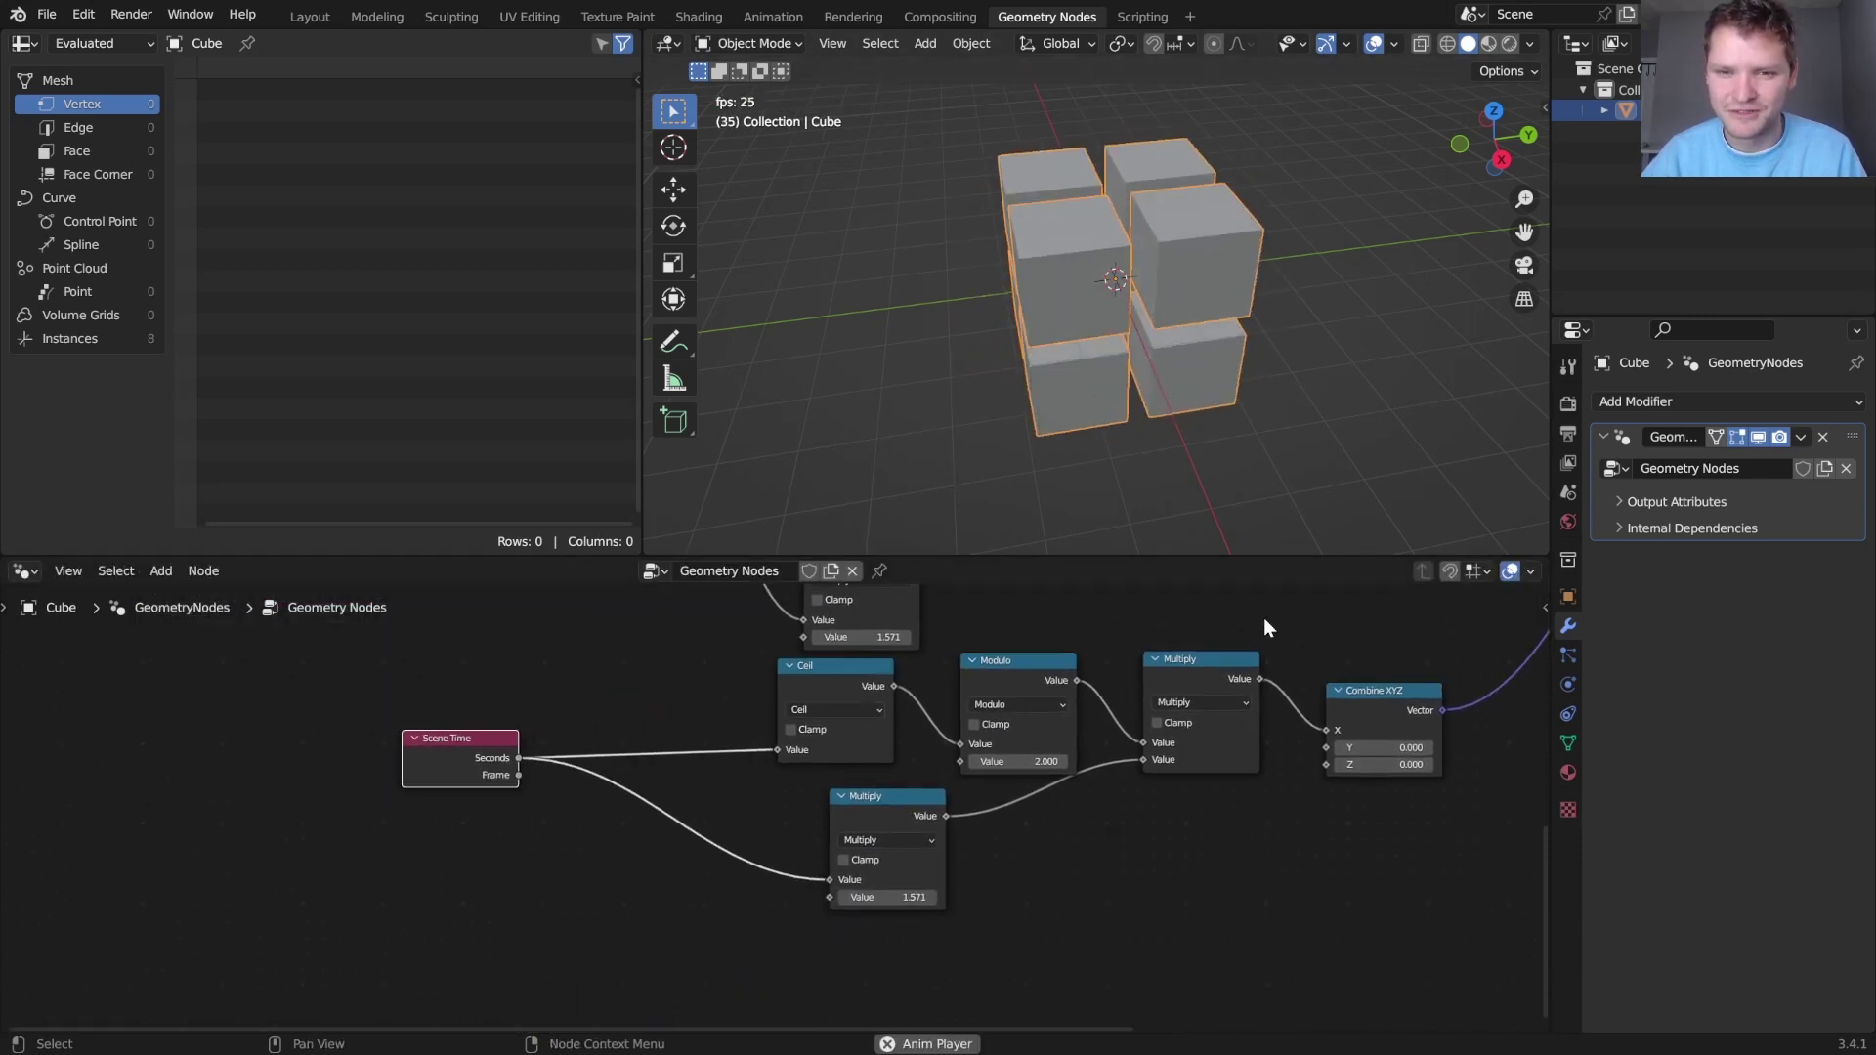
pyautogui.hotkey('shift', 'Left')
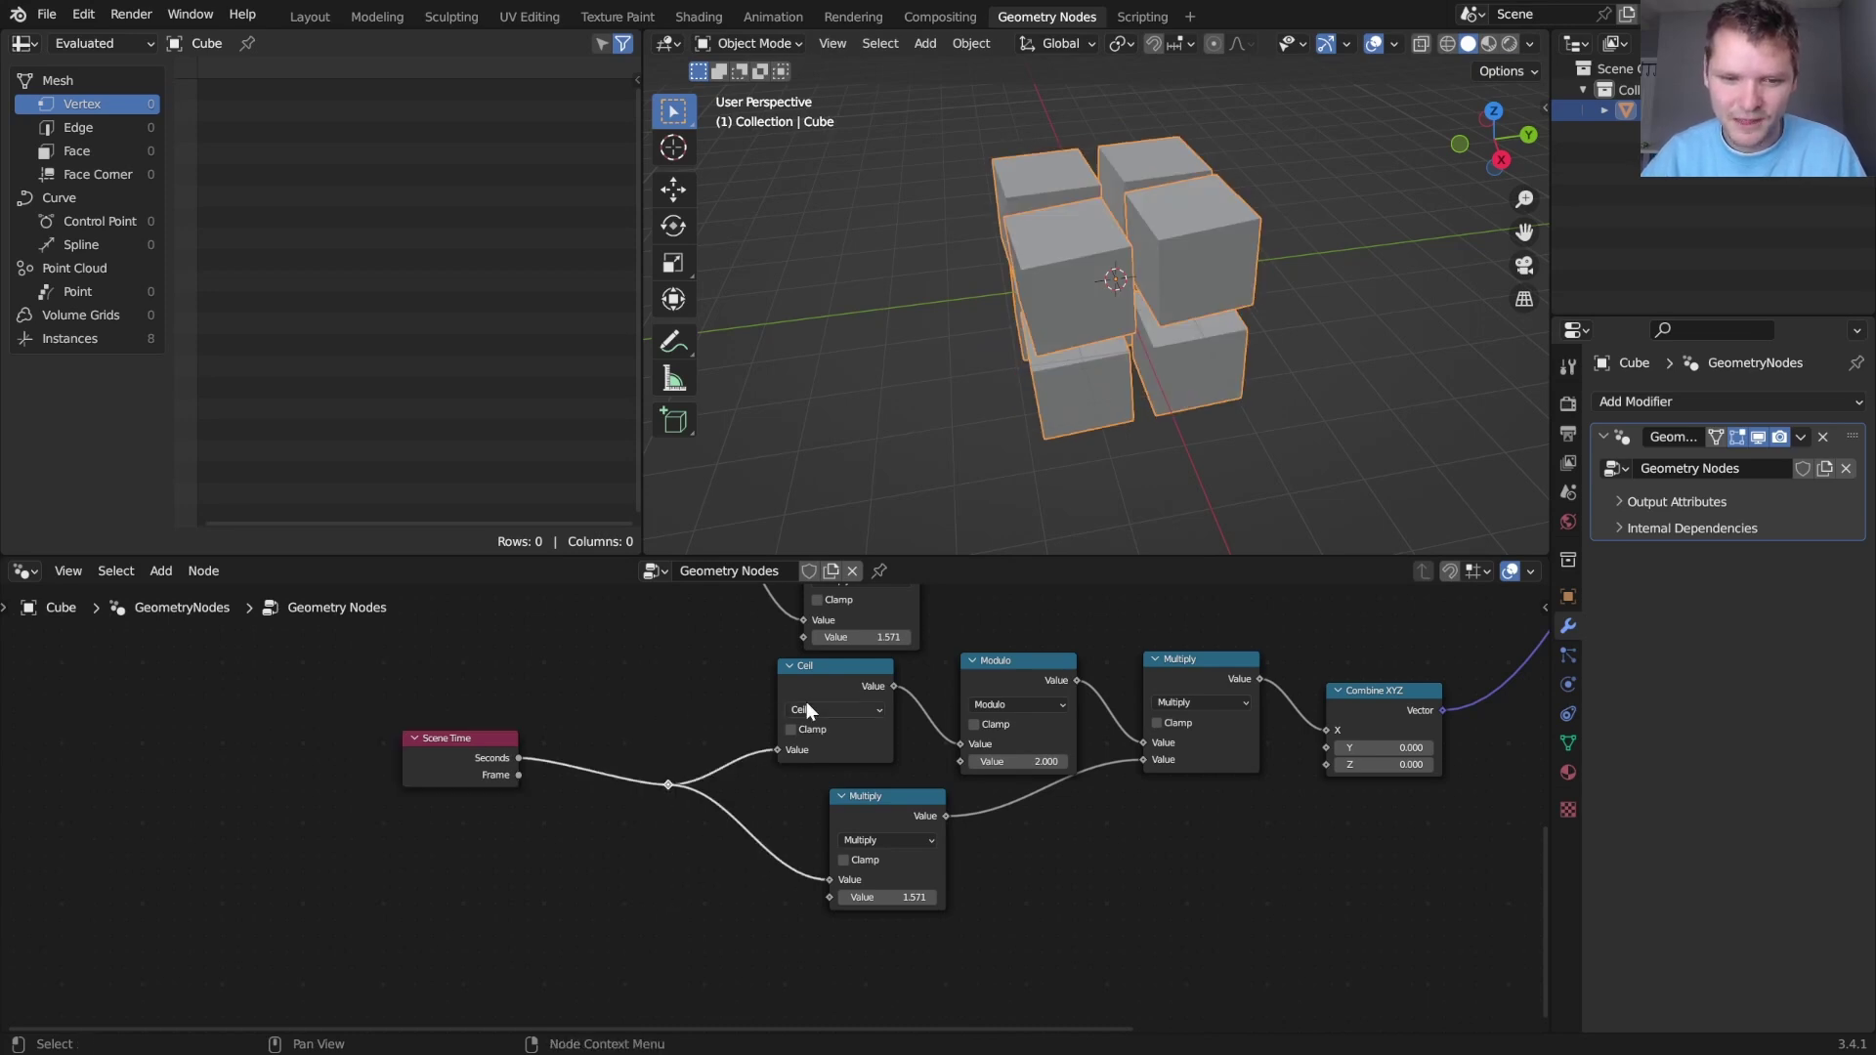
# Insert an Add math node with a value of 1 between the copied Scene Time and the reroute
pyautogui.click(584, 750)
pyautogui.click(625, 768)
pyautogui.click(611, 772)
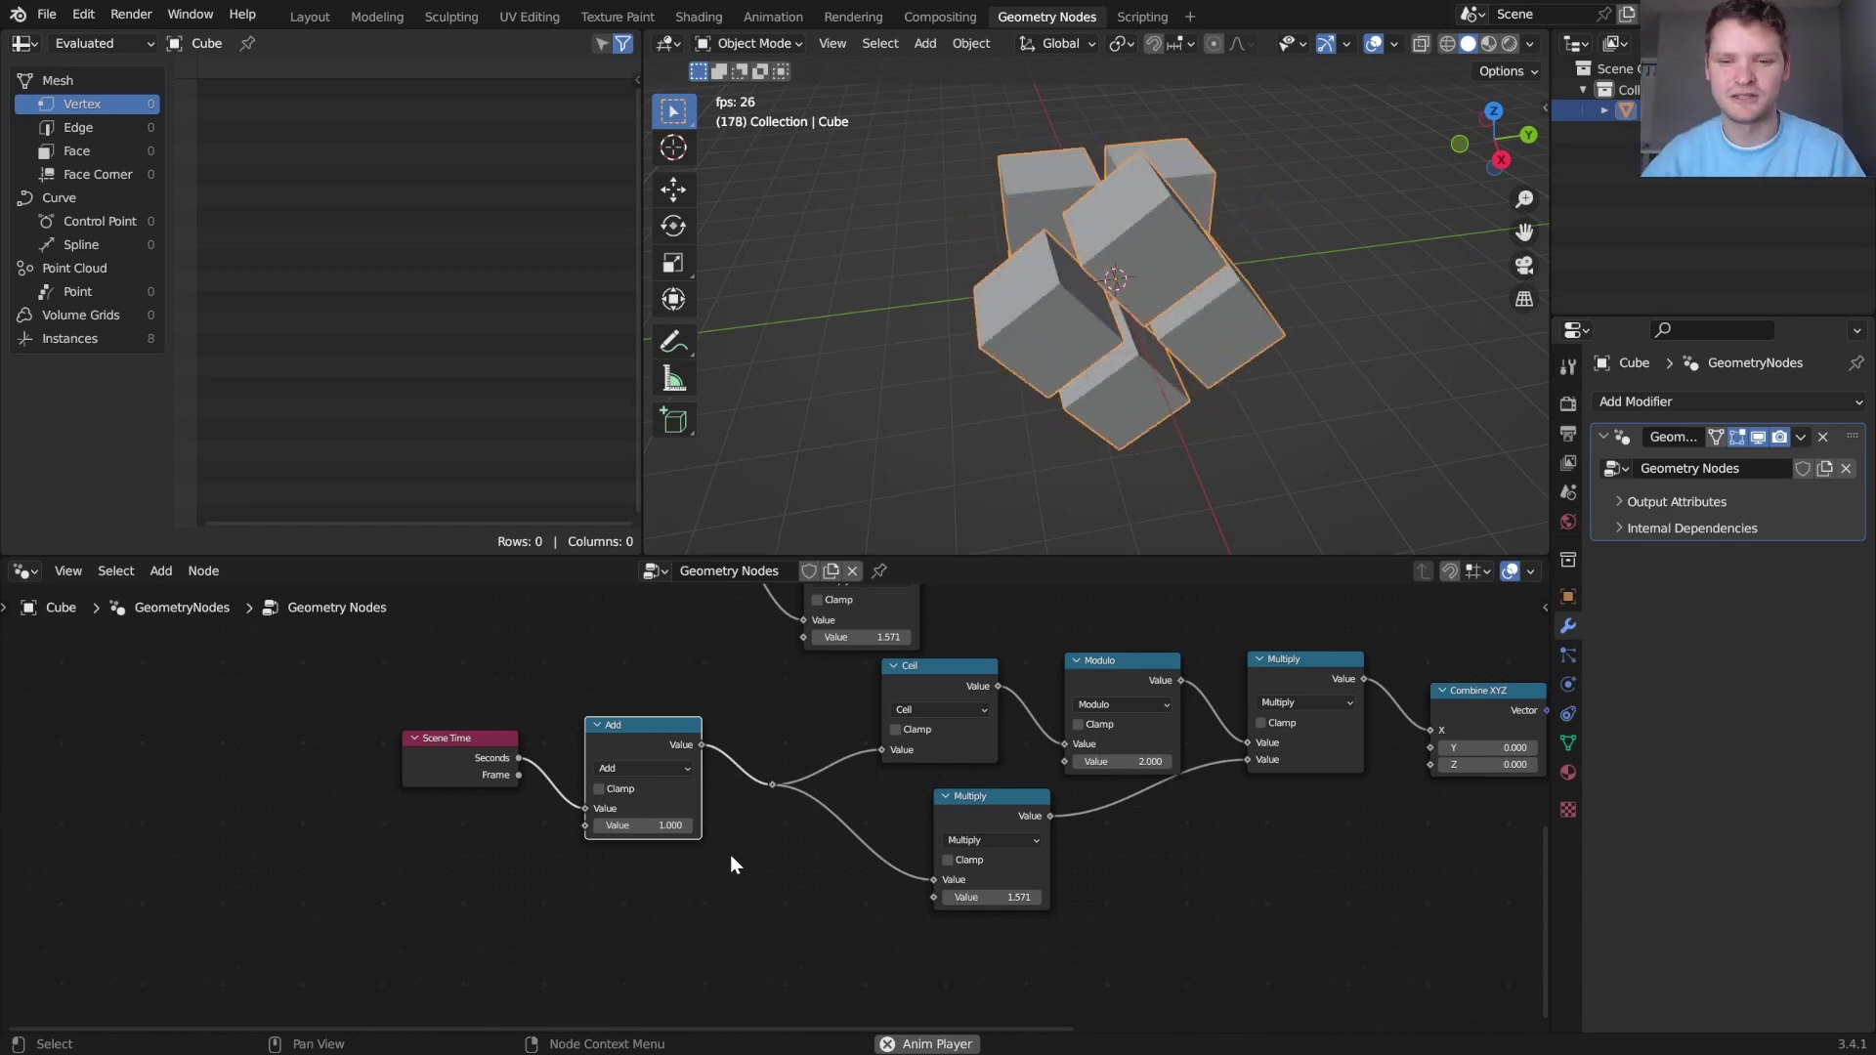
# Join the Group Input links with a reroute and move Group Input and Instance on Points away from the rotation nodes
pyautogui.scroll(-7, 1057, 918)
pyautogui.moveTo(1010, 658); pyautogui.dragTo(927, 785, button='middle')
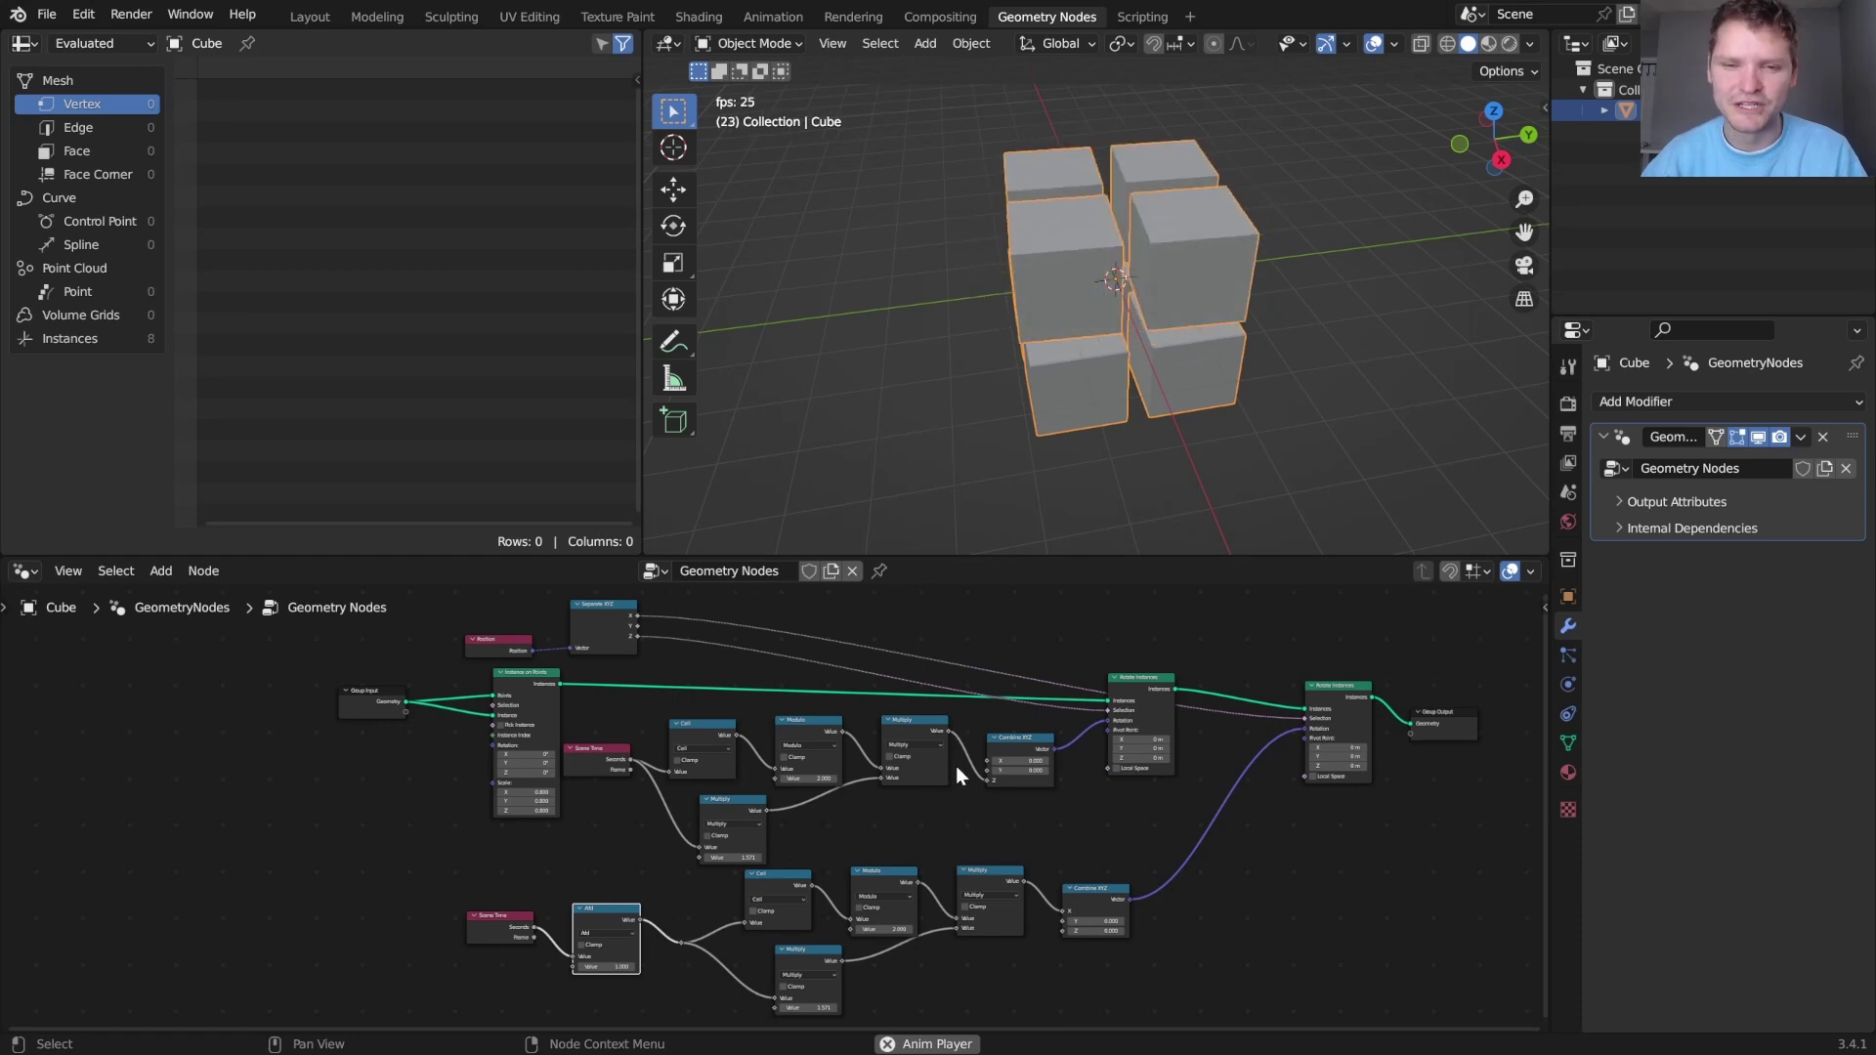
pyautogui.moveTo(1192, 759); pyautogui.dragTo(996, 746, button='middle')
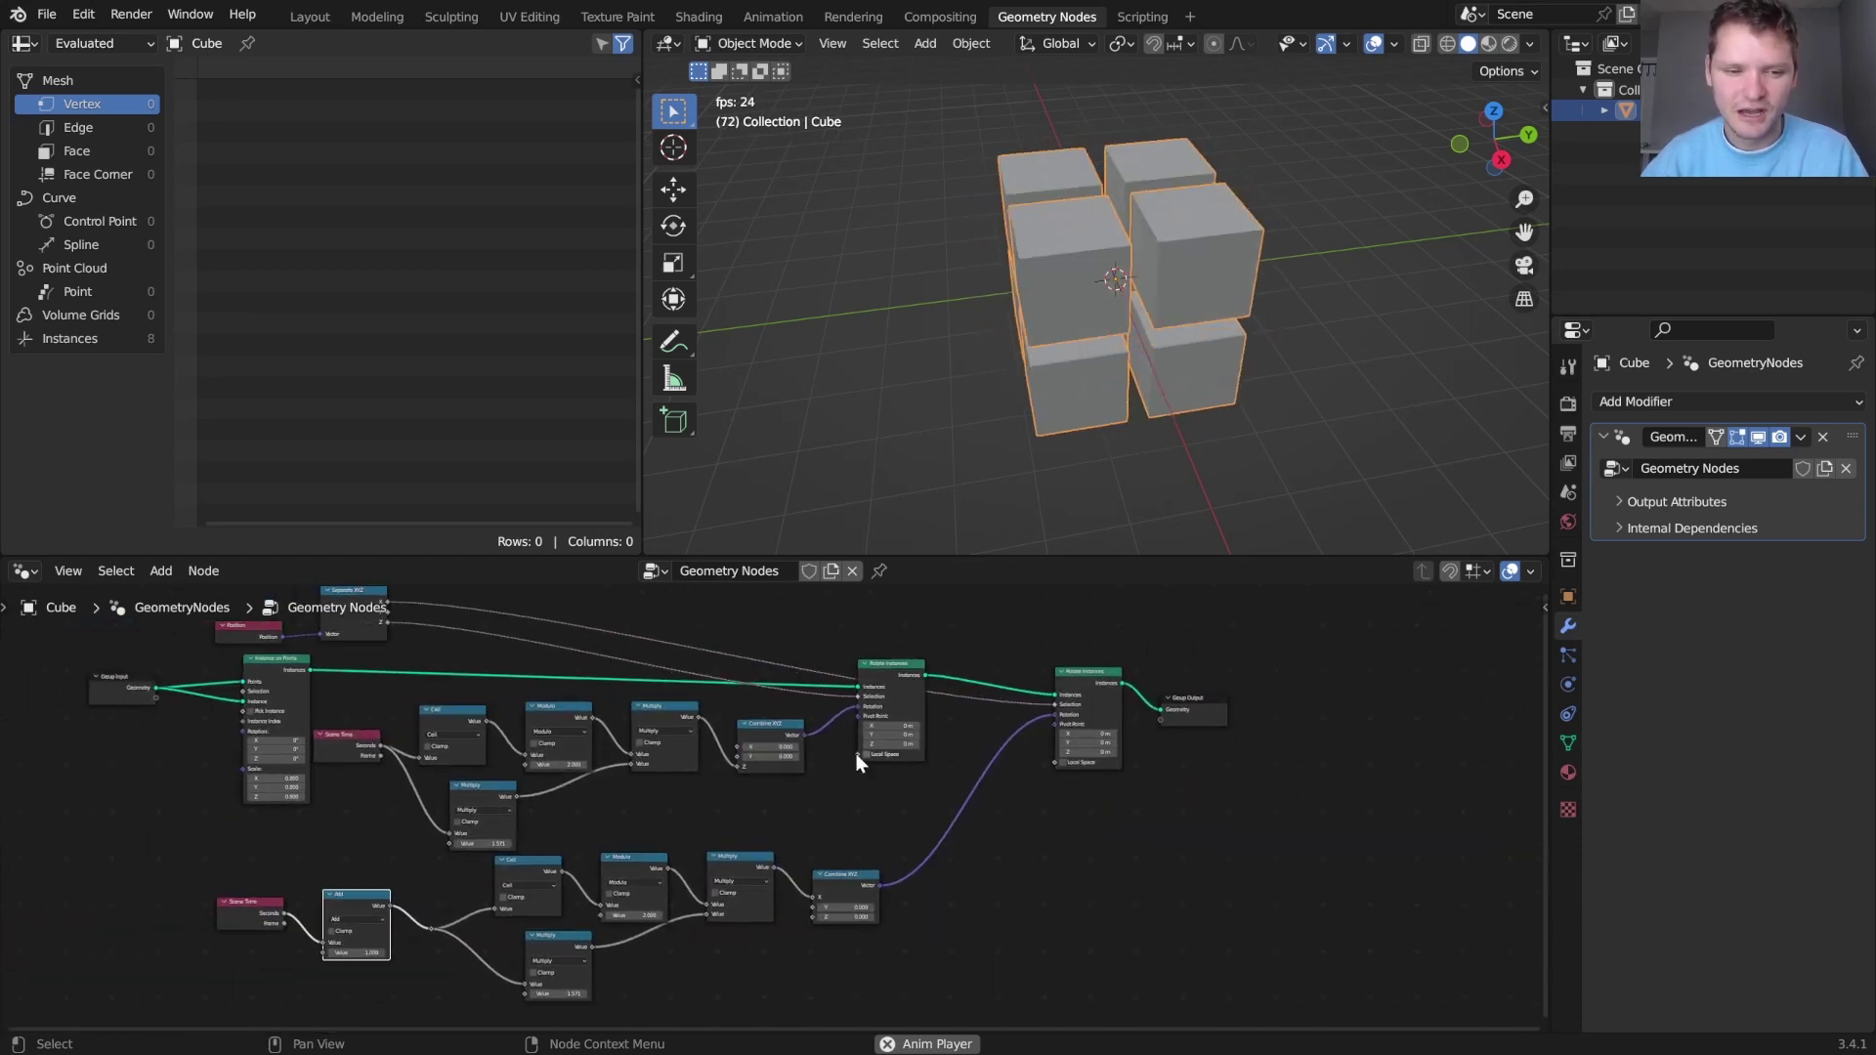
pyautogui.scroll(-5, 856, 753)
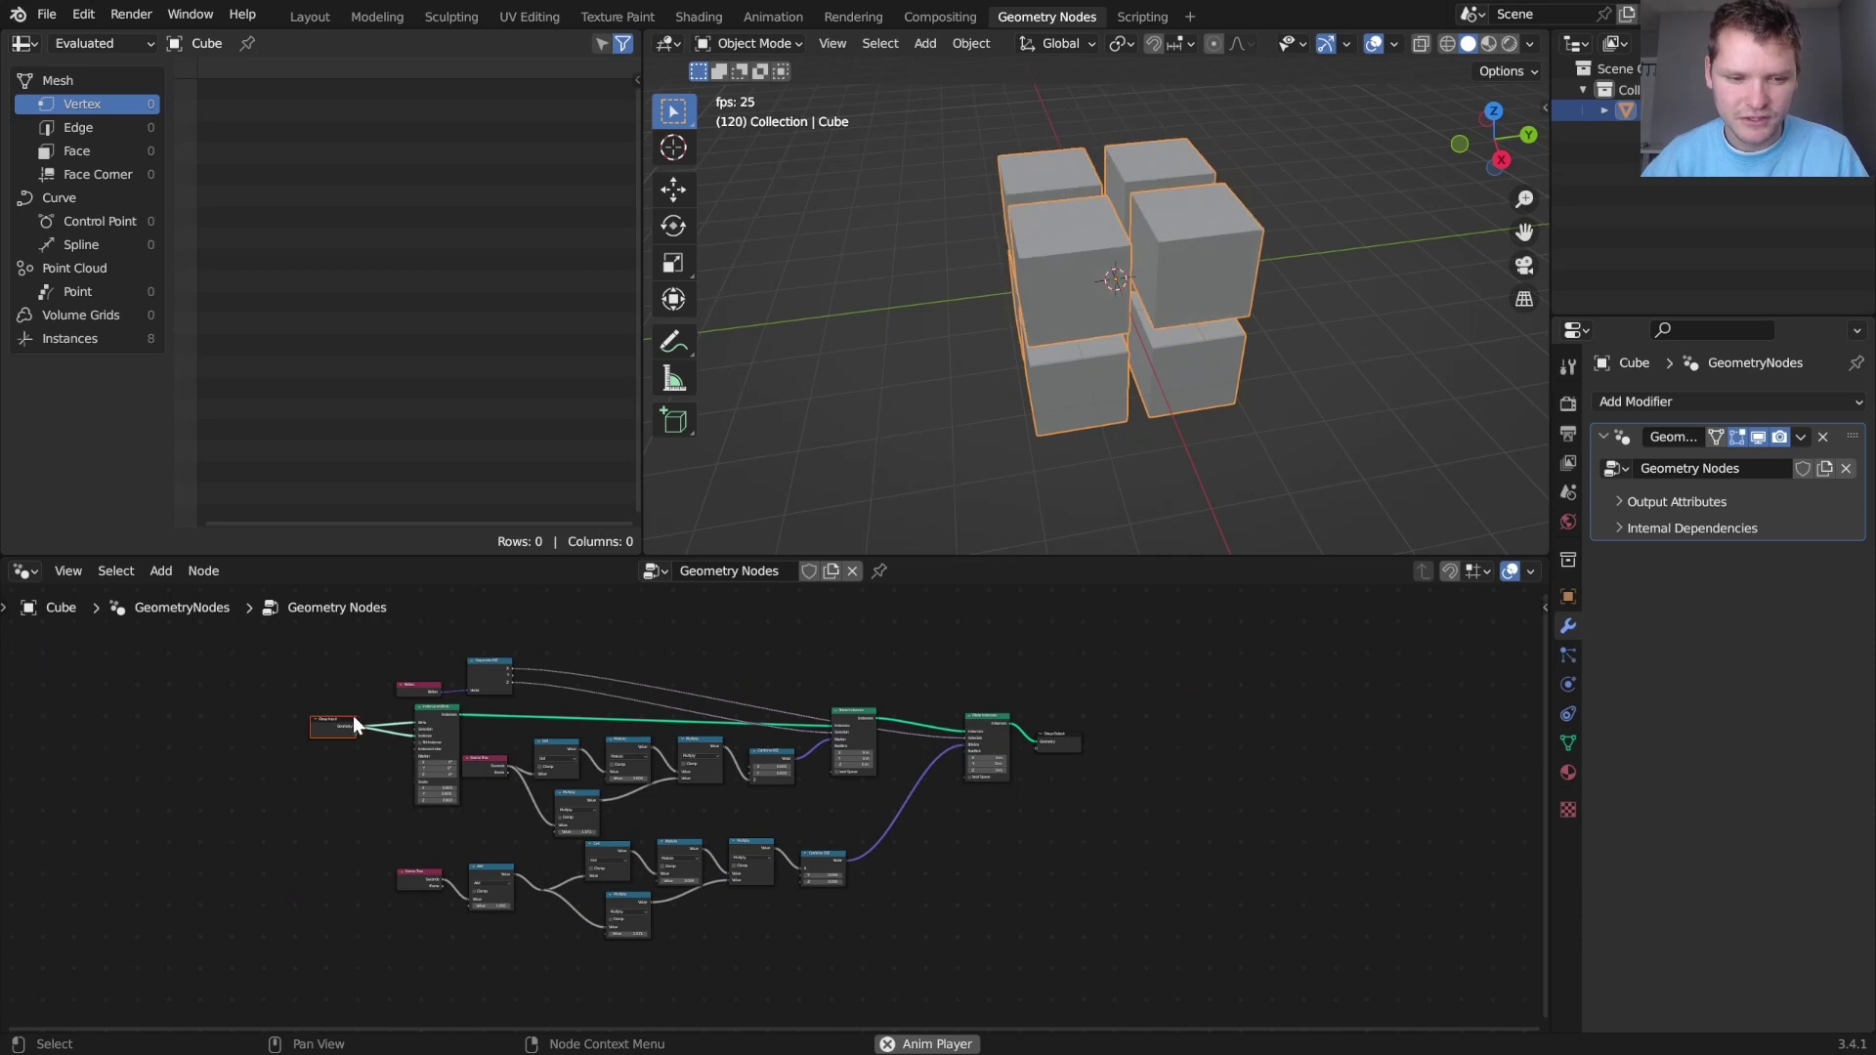
pyautogui.moveTo(354, 715); pyautogui.dragTo(220, 727)
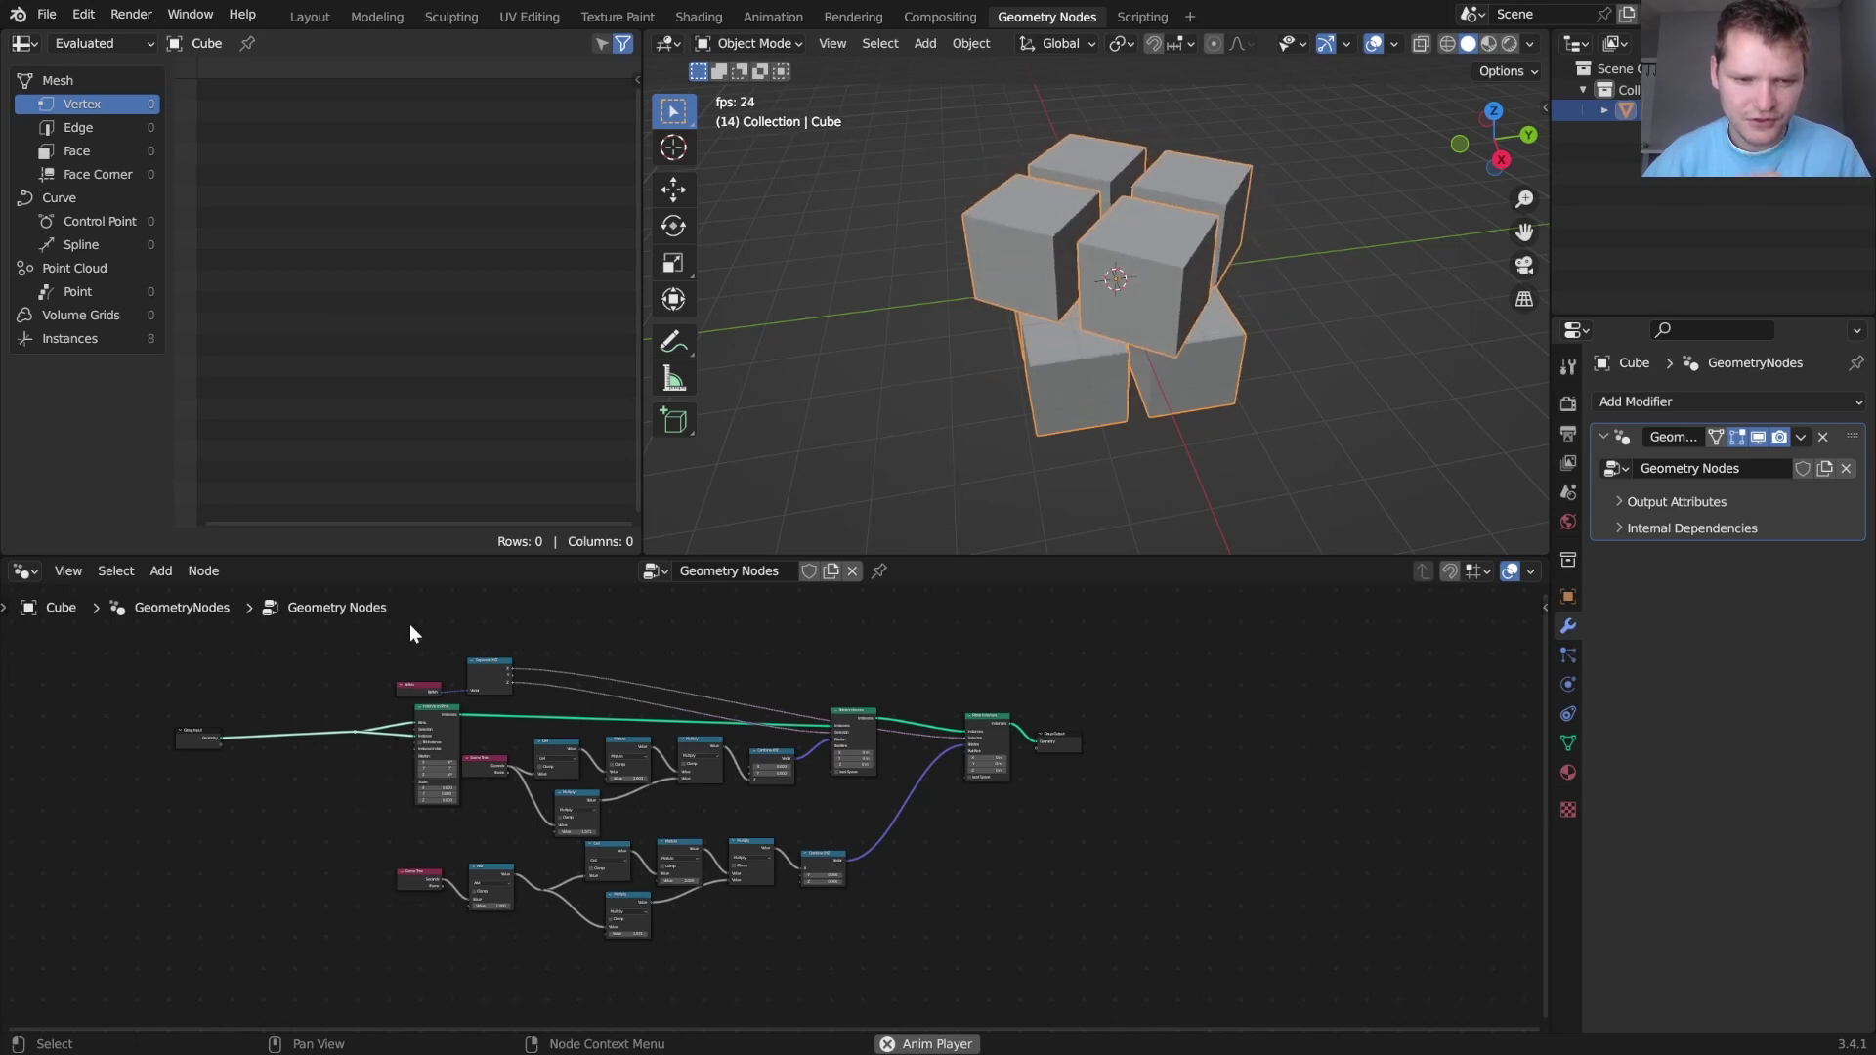
pyautogui.moveTo(399, 636); pyautogui.dragTo(414, 689)
pyautogui.hotkey('shift', 'd')
pyautogui.press('g')
# Combine all rotation nodes into a node group and return to the main node tree
pyautogui.moveTo(990, 961); pyautogui.dragTo(386, 690)
pyautogui.hotkey('ctrl', 'g')
pyautogui.press('Tab')
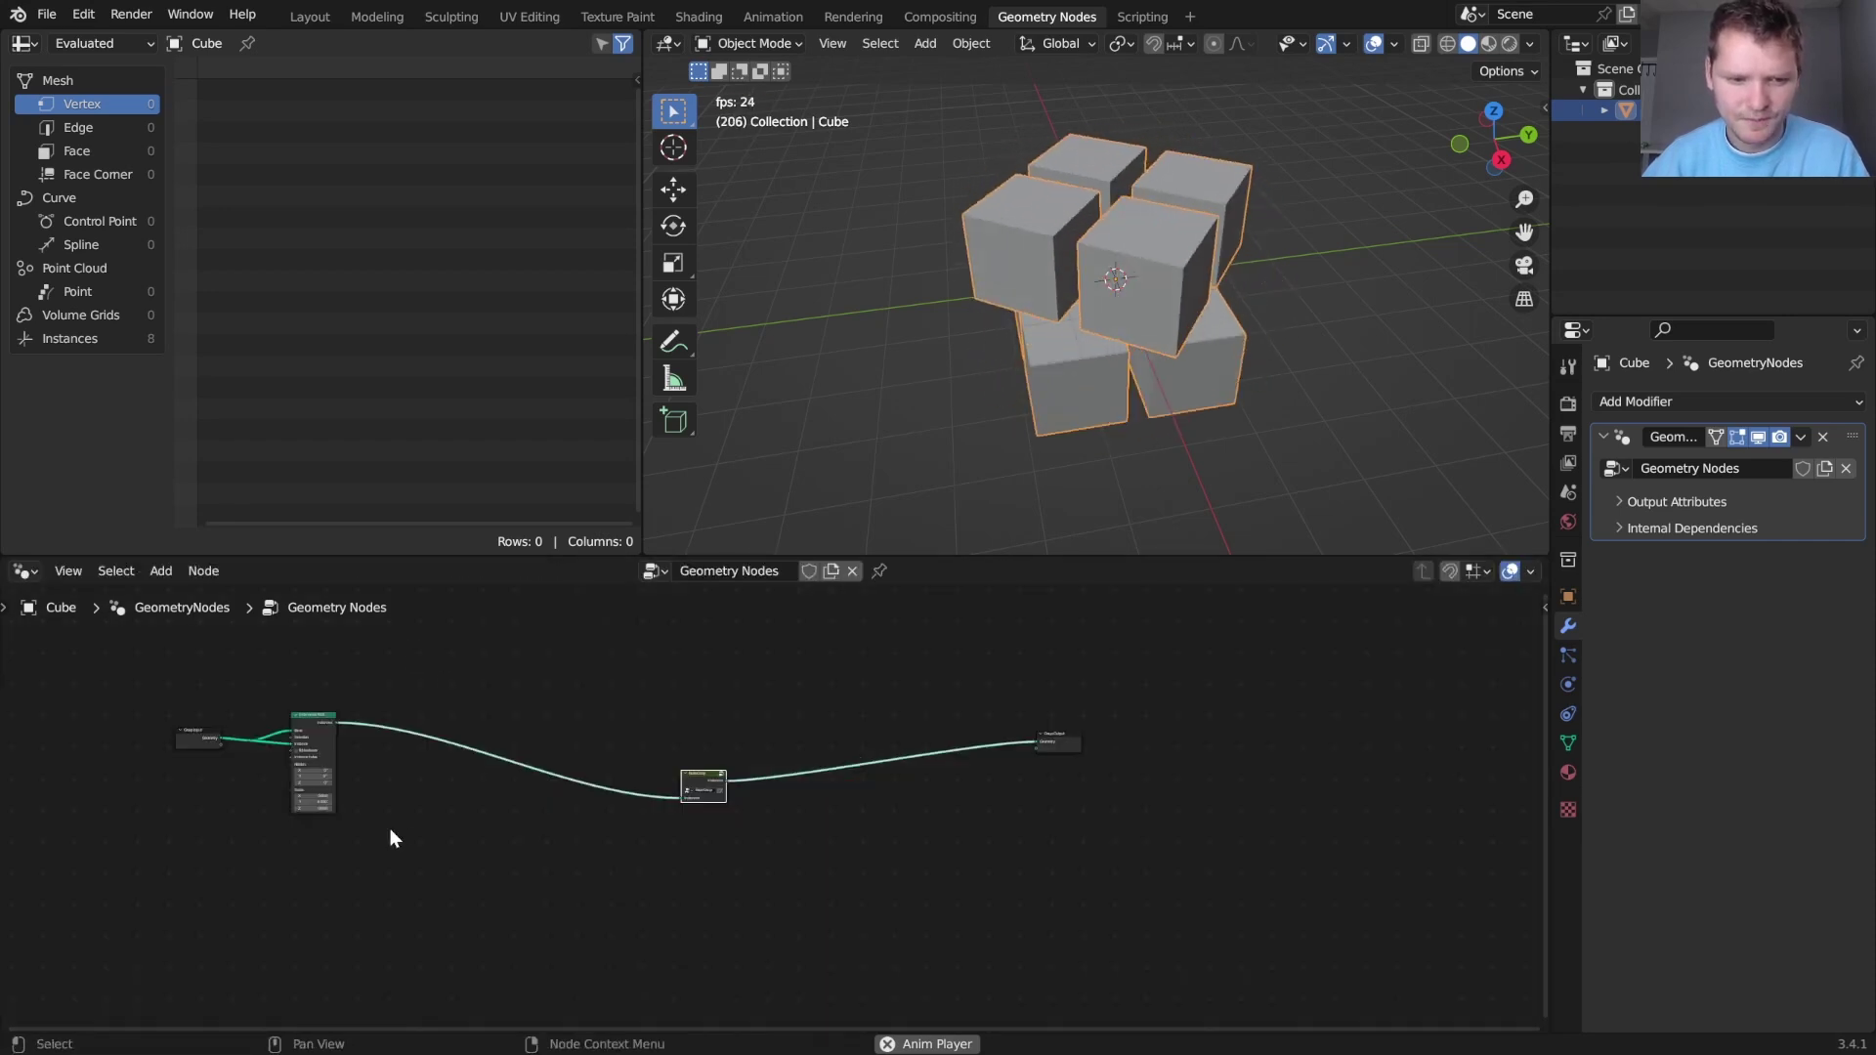
# Move Group Input and Instance on Points next to the new node group and line the group up with them
pyautogui.scroll(5, 390, 829)
pyautogui.moveTo(493, 804); pyautogui.dragTo(866, 805, button='middle')
pyautogui.moveTo(637, 818); pyautogui.dragTo(180, 670)
pyautogui.press('g')
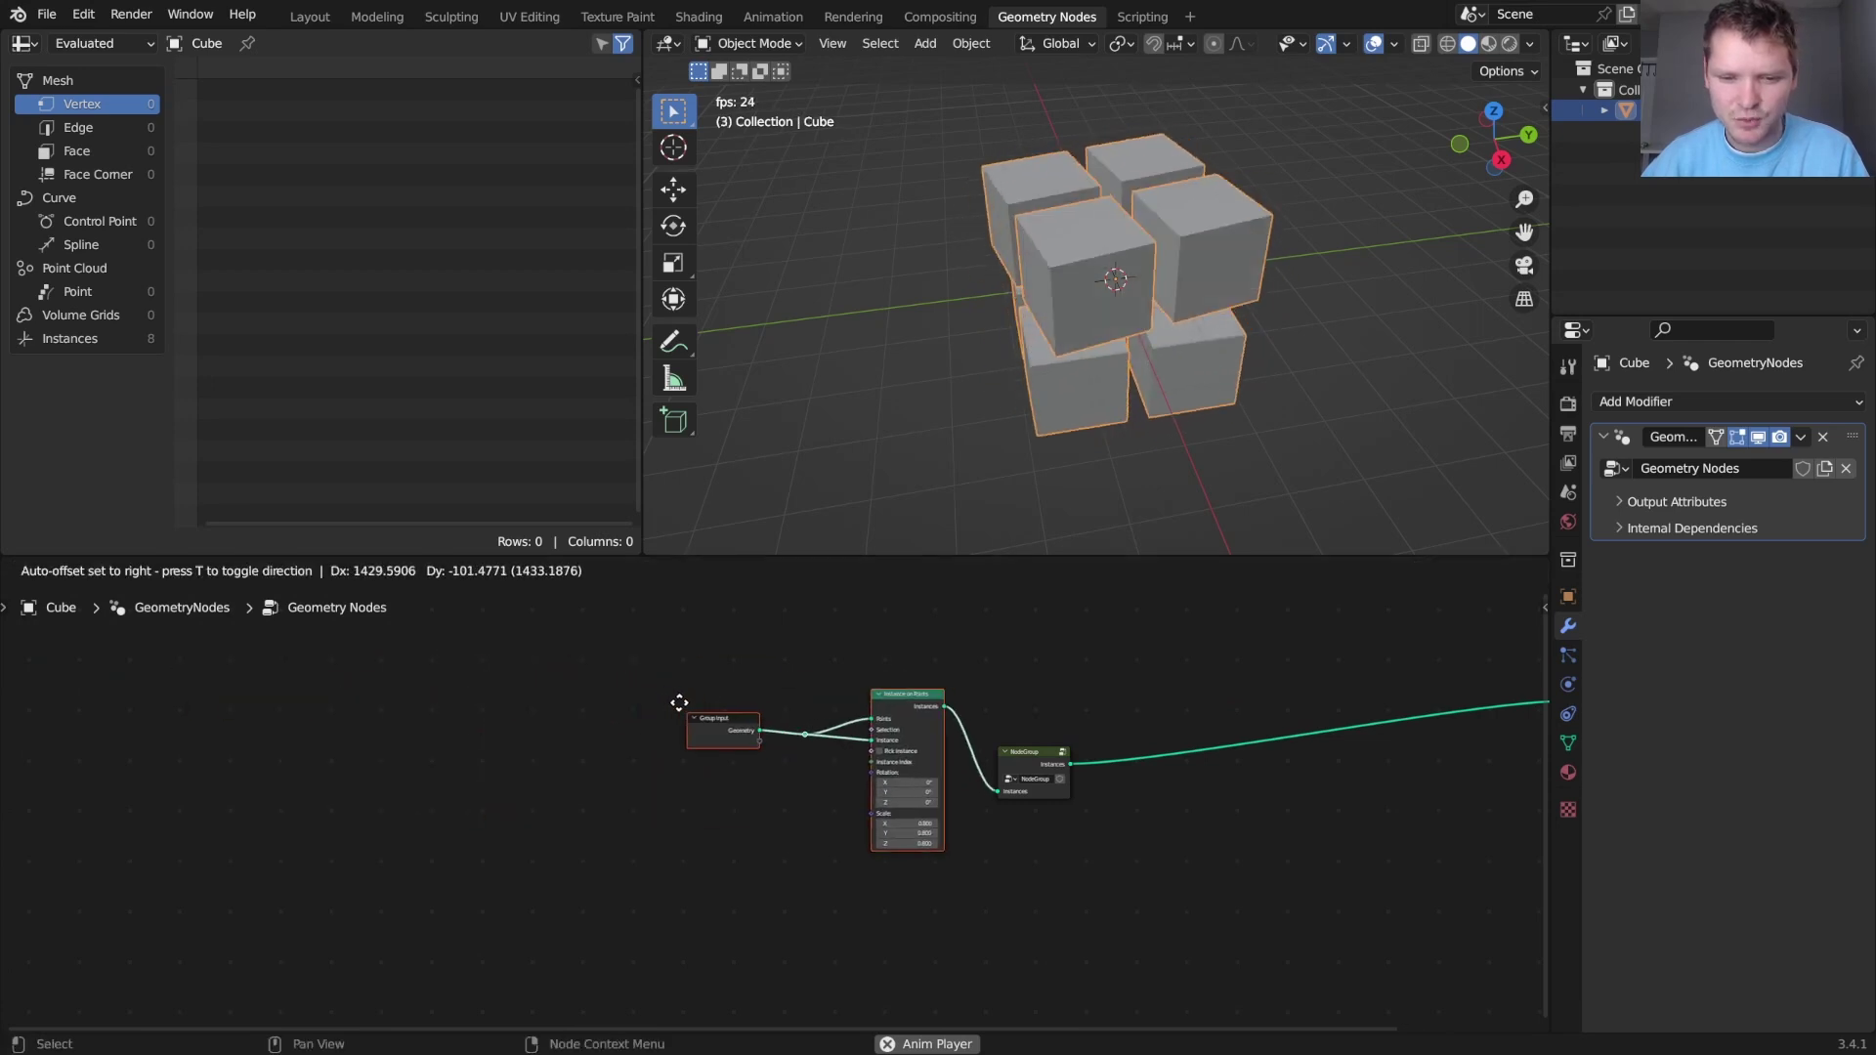
pyautogui.click(680, 702)
pyautogui.press('Home')
pyautogui.moveTo(690, 764); pyautogui.dragTo(700, 738)
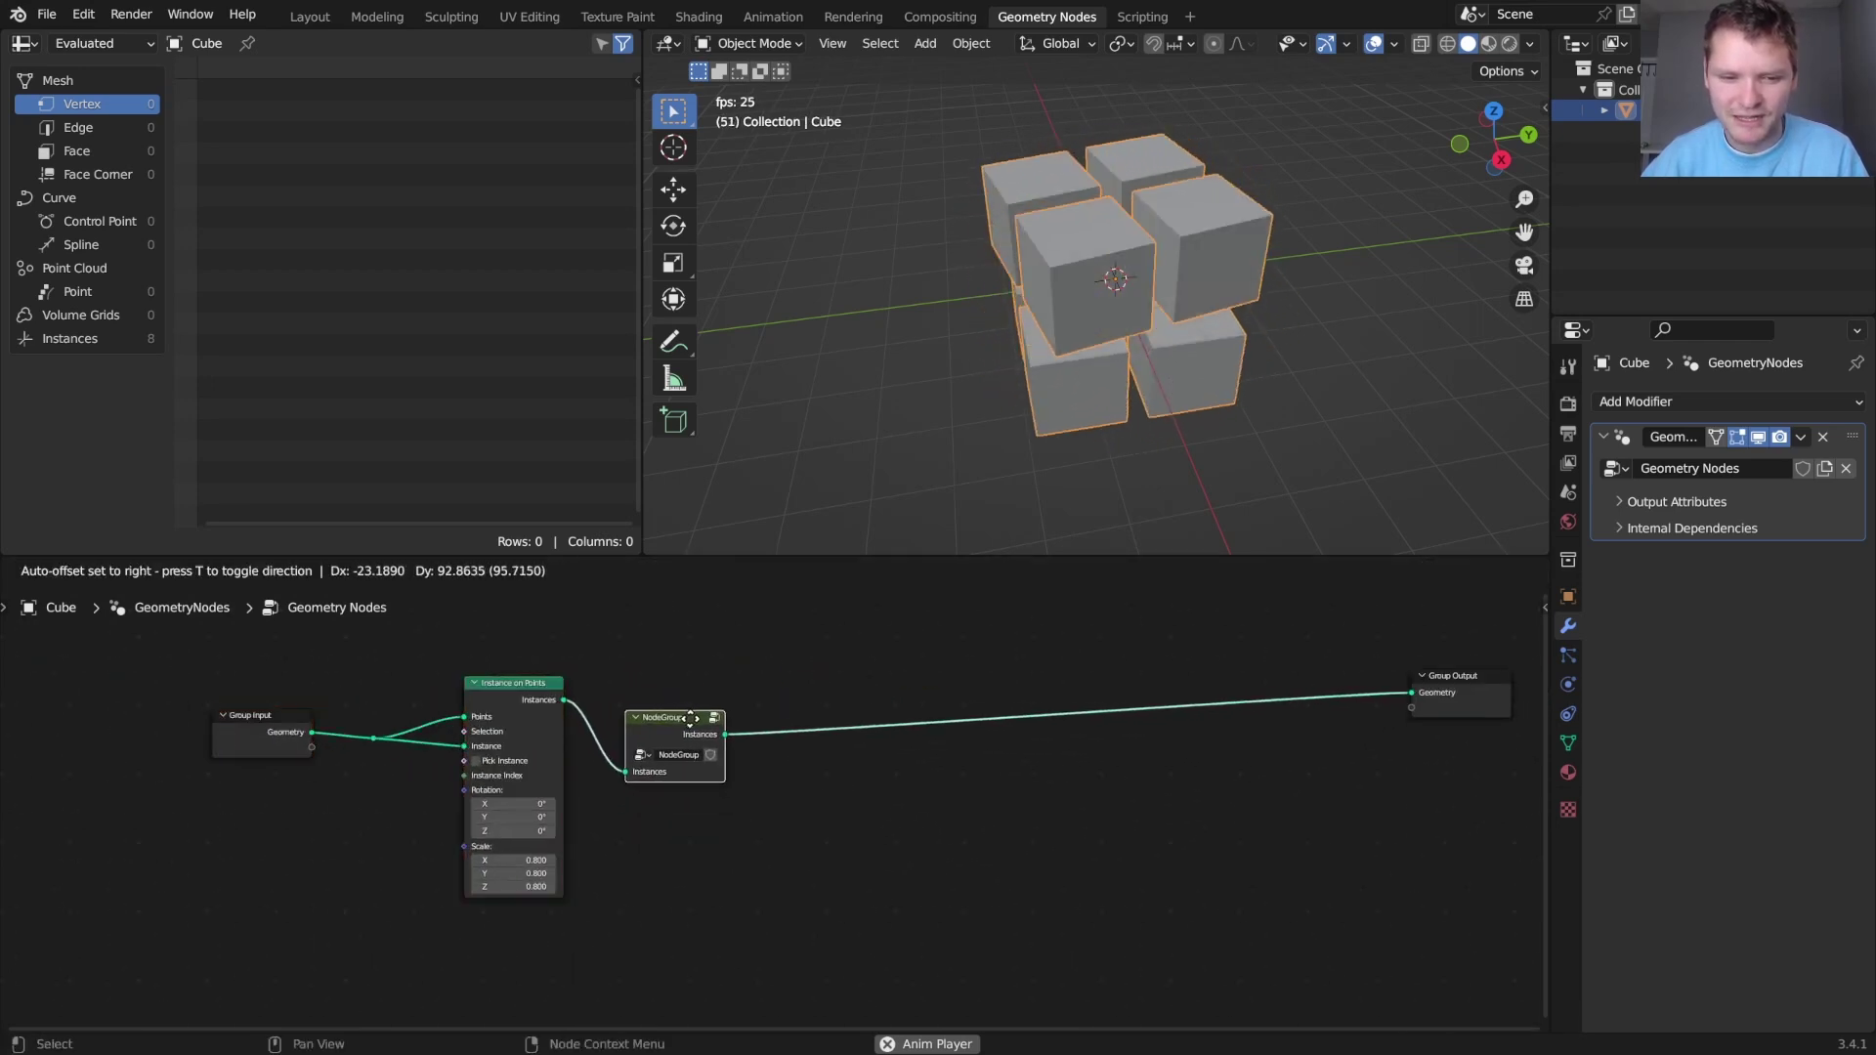
# Duplicate Instance on Points, feeding Group Input's Geometry into Points and the node group into Instance, and link its output to Group Output
pyautogui.click(497, 696)
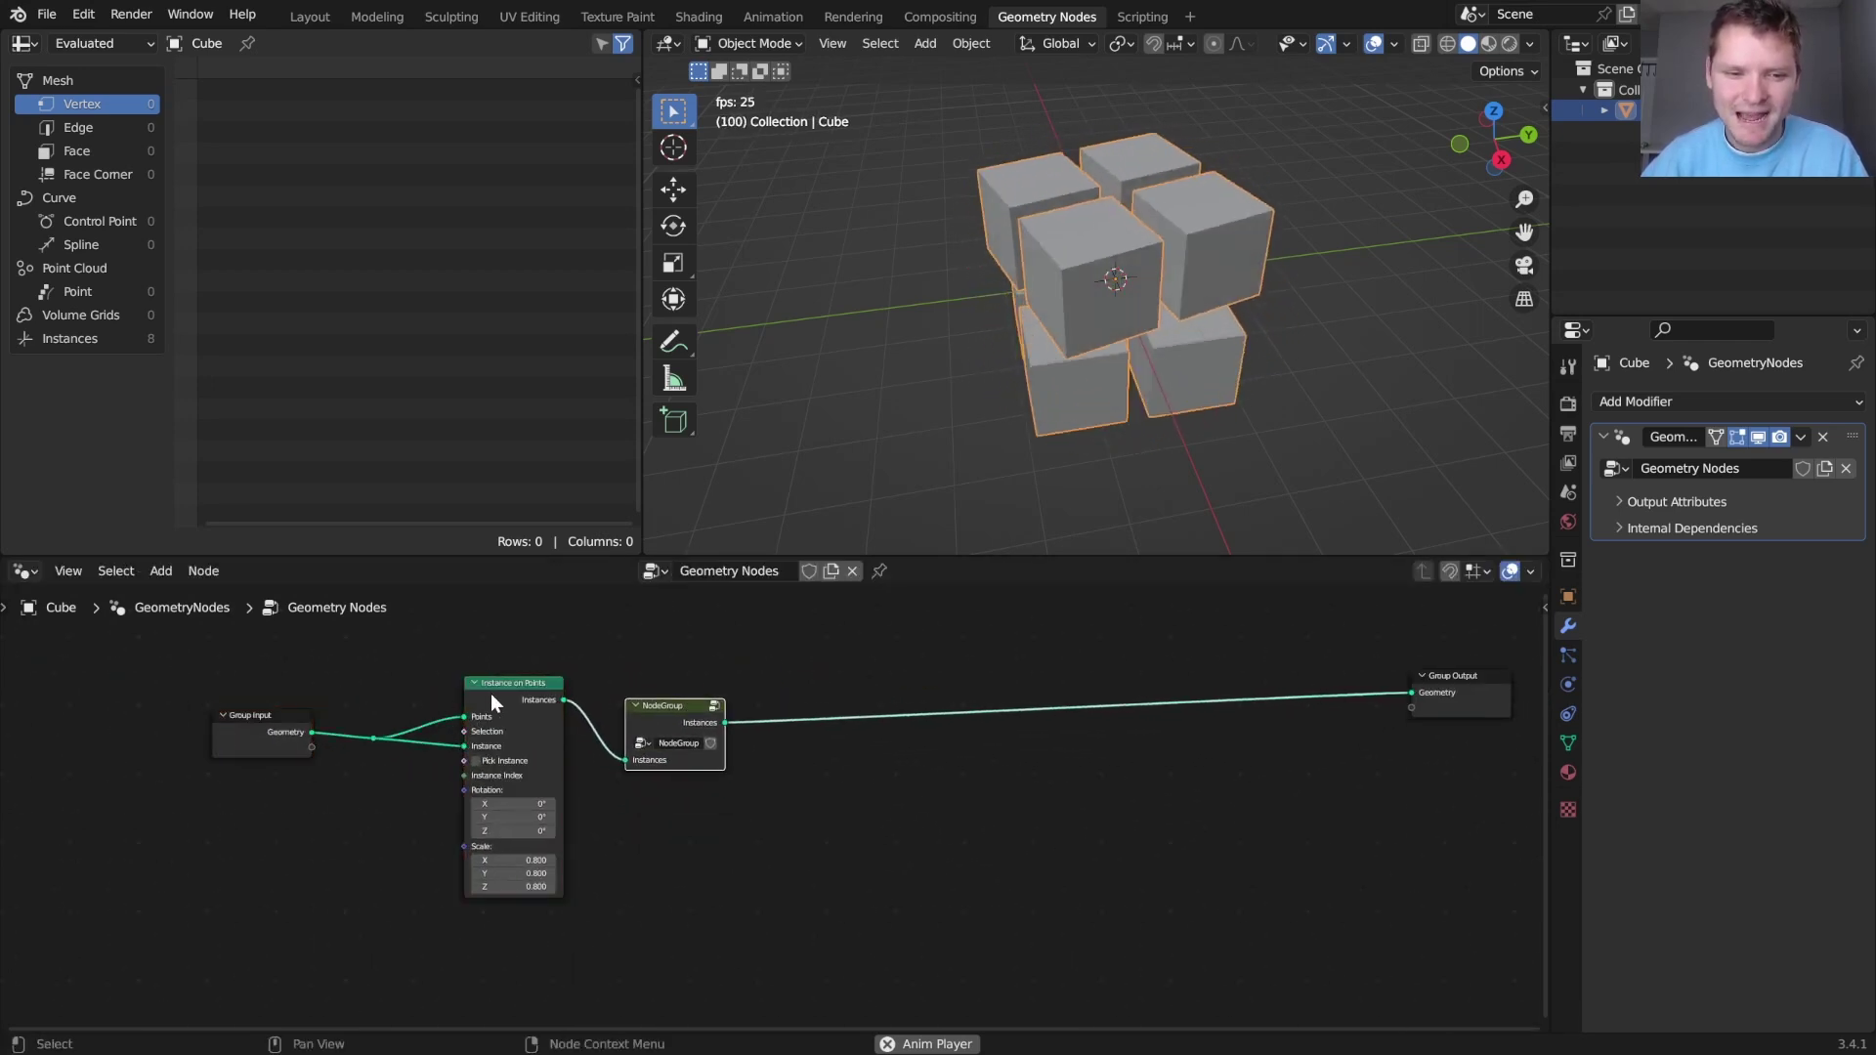
pyautogui.hotkey('shift', 'd')
pyautogui.click(883, 774)
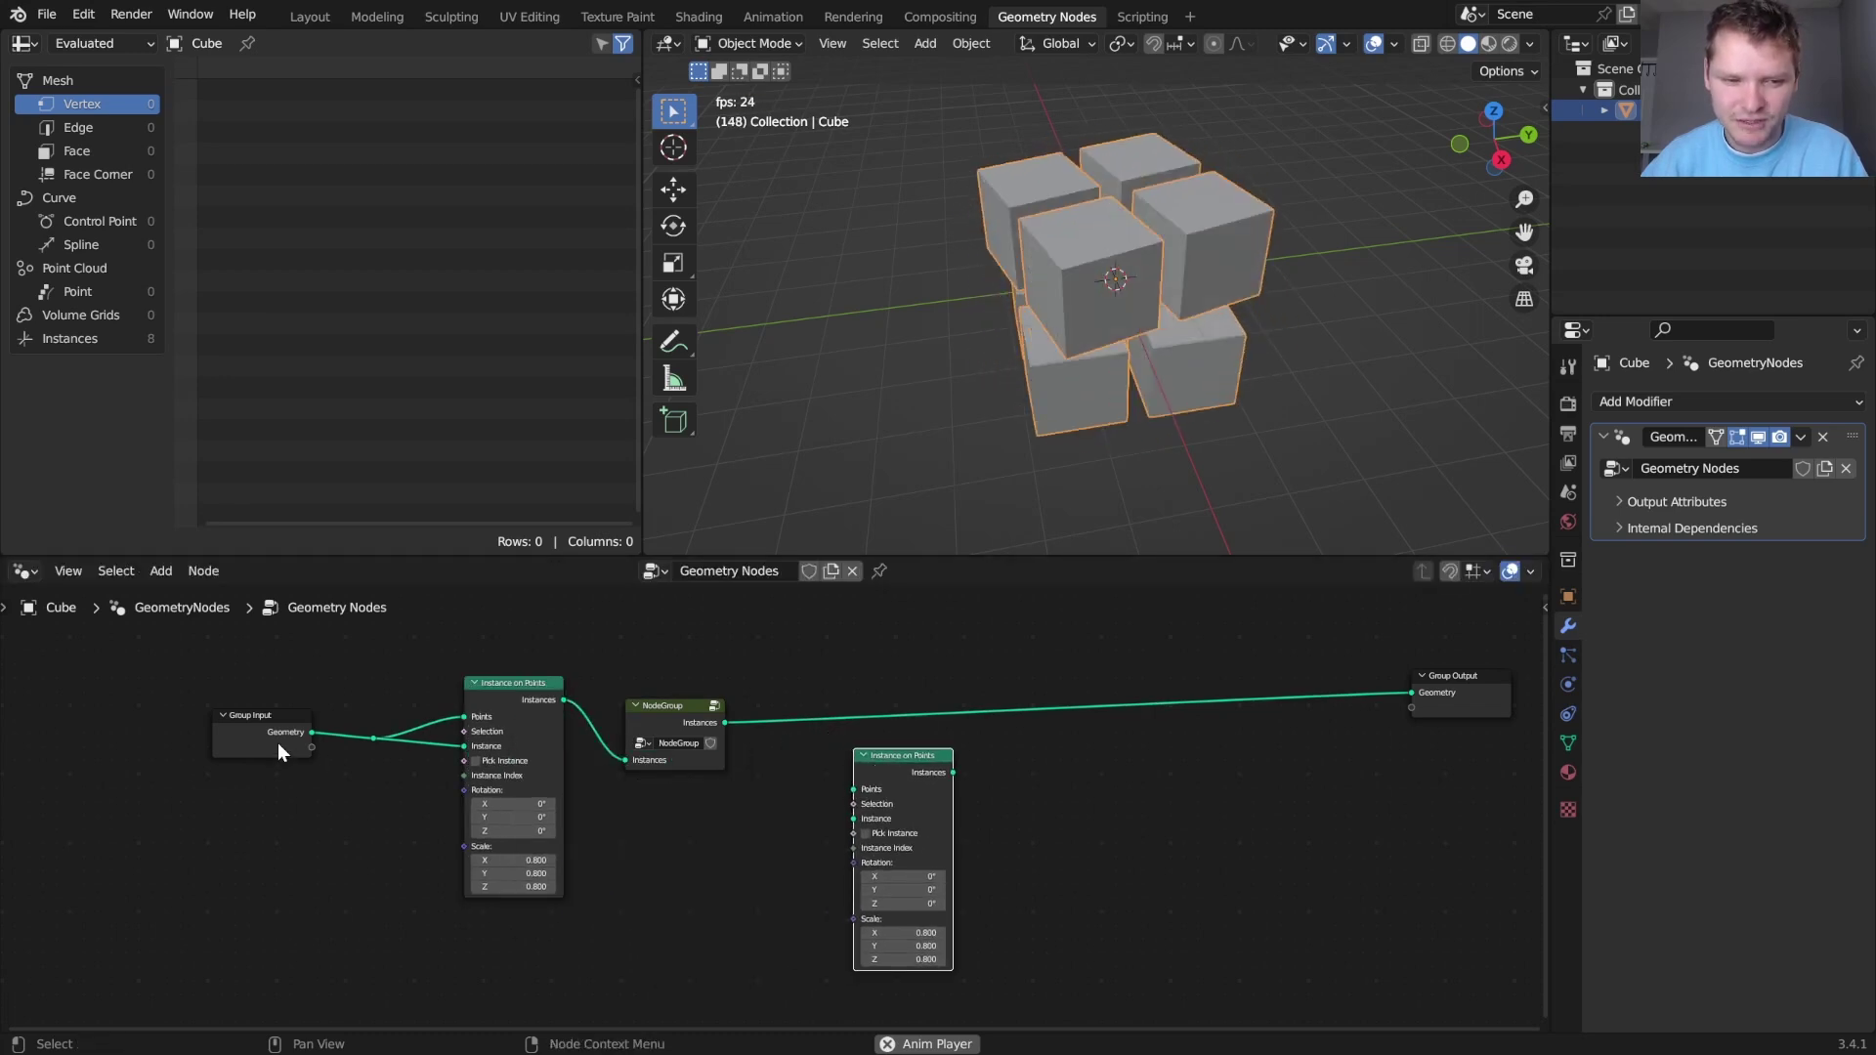
pyautogui.moveTo(314, 731); pyautogui.dragTo(853, 790)
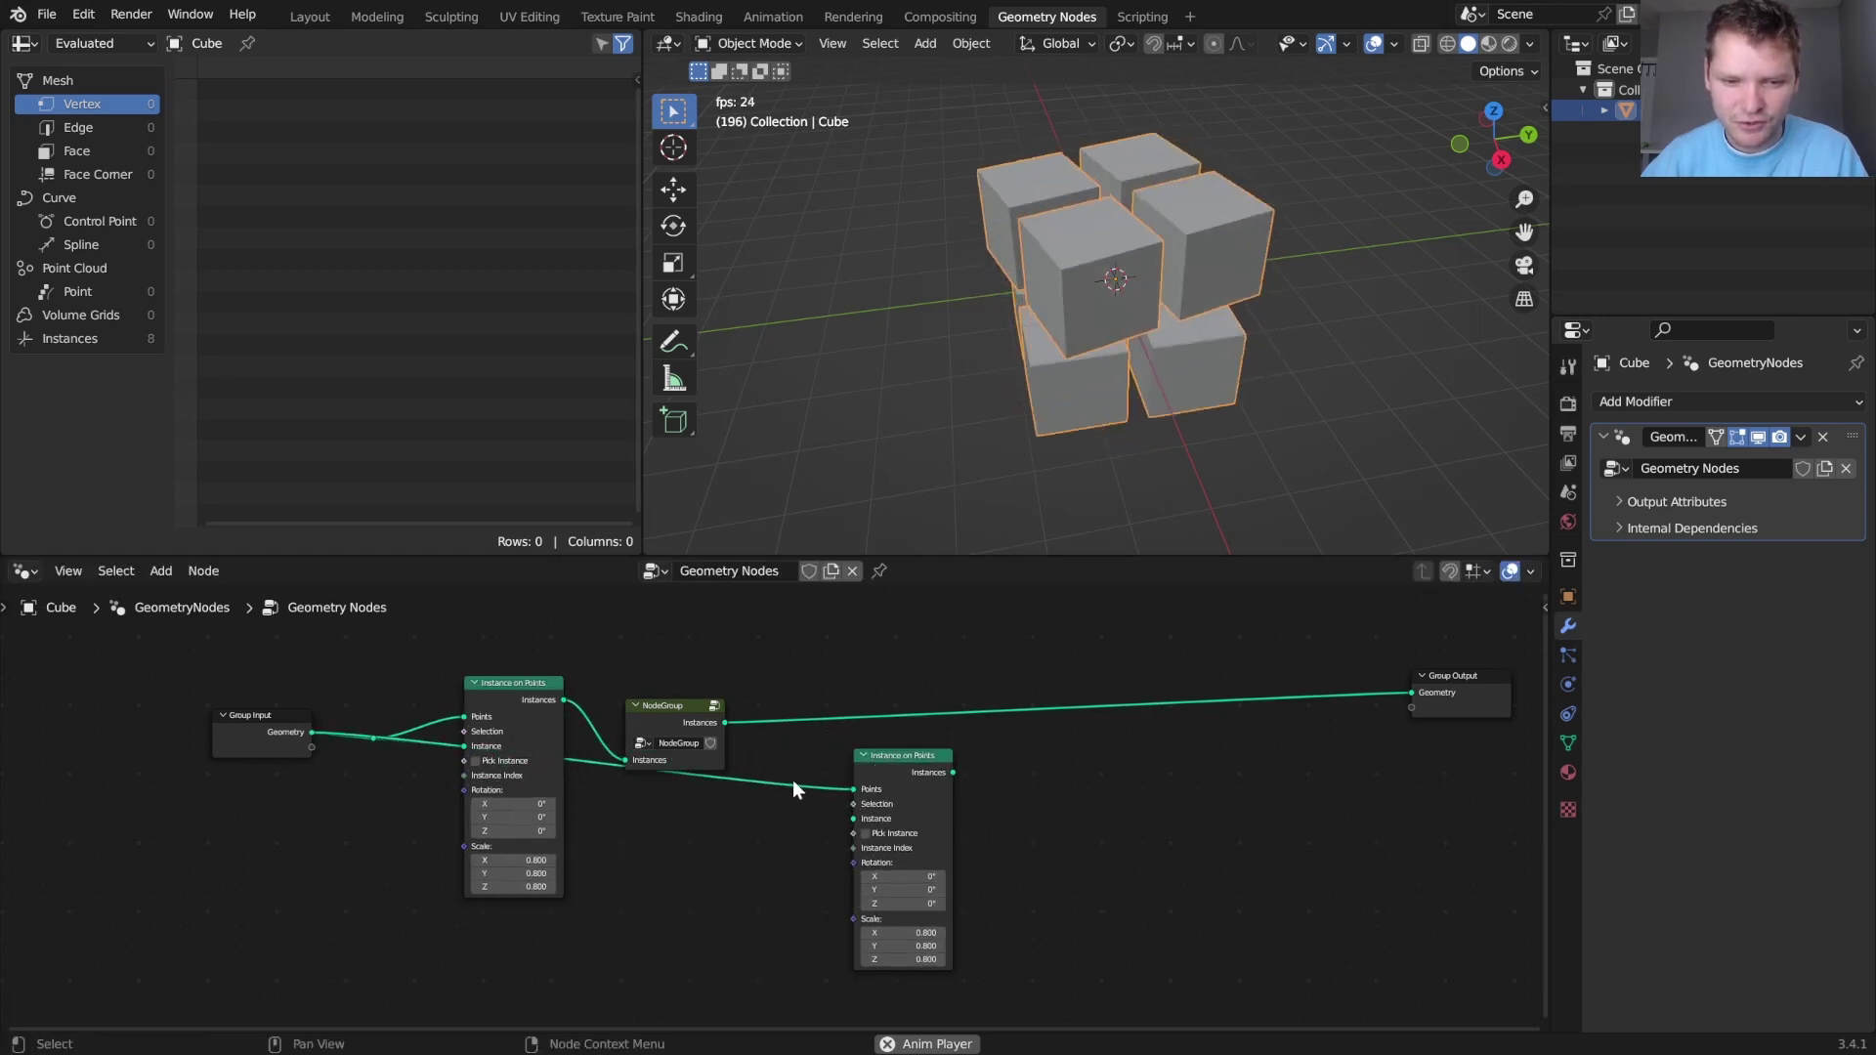
pyautogui.scroll(2, 794, 780)
pyautogui.keyDown('alt'); pyautogui.moveTo(712, 701); pyautogui.dragTo(871, 815, button='right'); pyautogui.keyUp('alt')
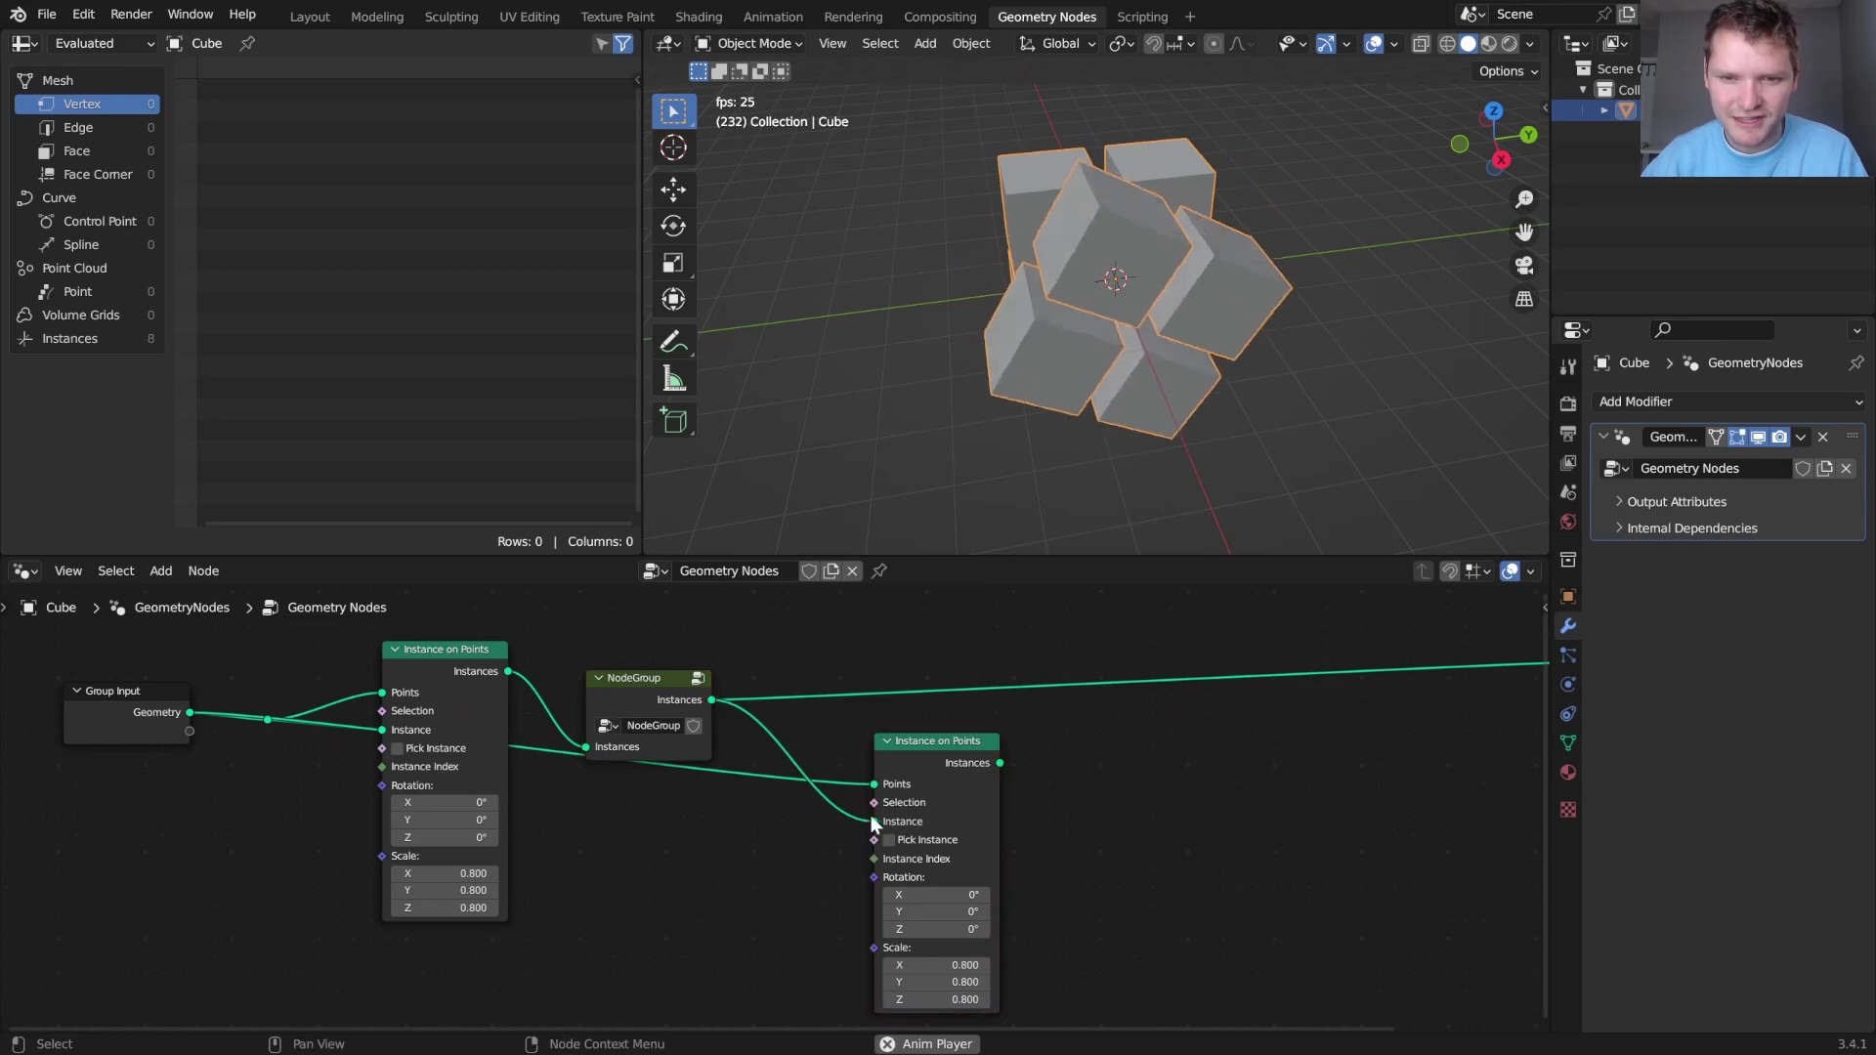
pyautogui.keyDown('alt'); pyautogui.keyDown('shift'); pyautogui.click(935, 754); pyautogui.keyUp('shift'); pyautogui.keyUp('alt')
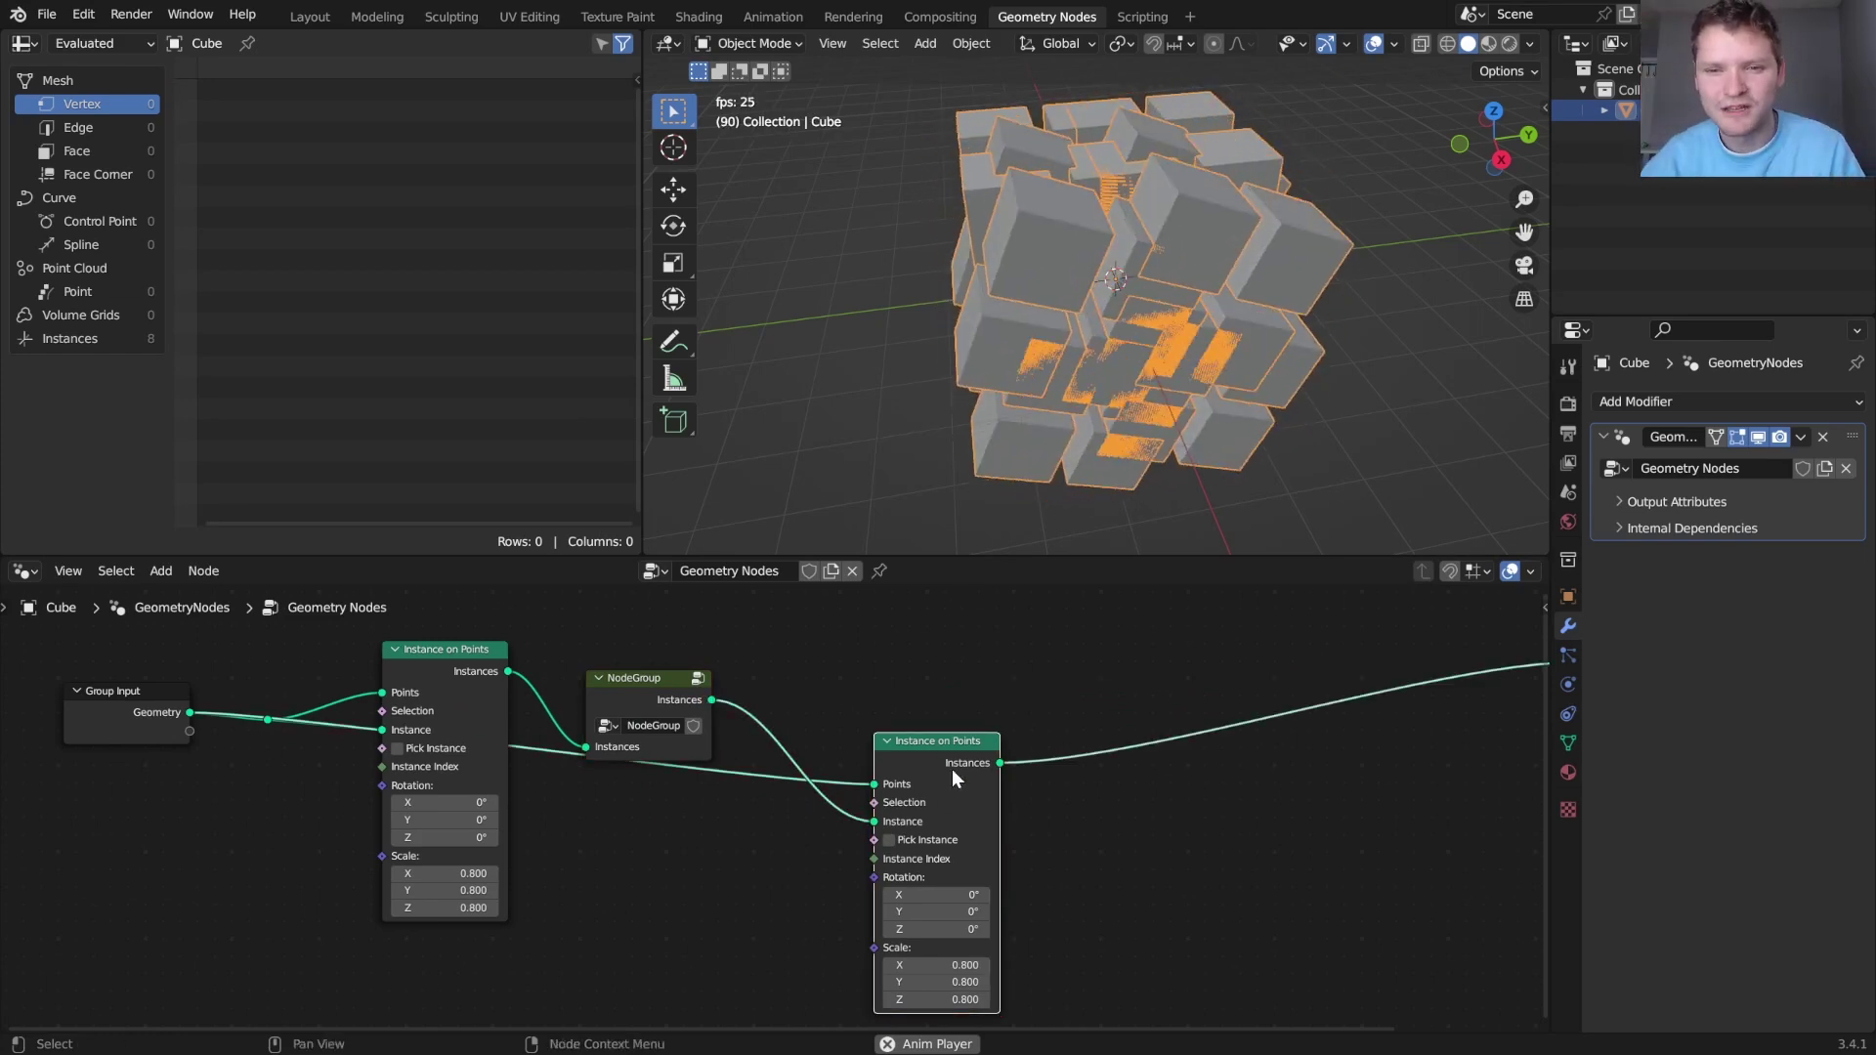
# Set the second Instance on Points' X, Y and Z scale to 0.49 and play the animation
pyautogui.press('space')
pyautogui.moveTo(961, 852); pyautogui.dragTo(955, 728, button='middle')
pyautogui.scroll(6, 962, 873)
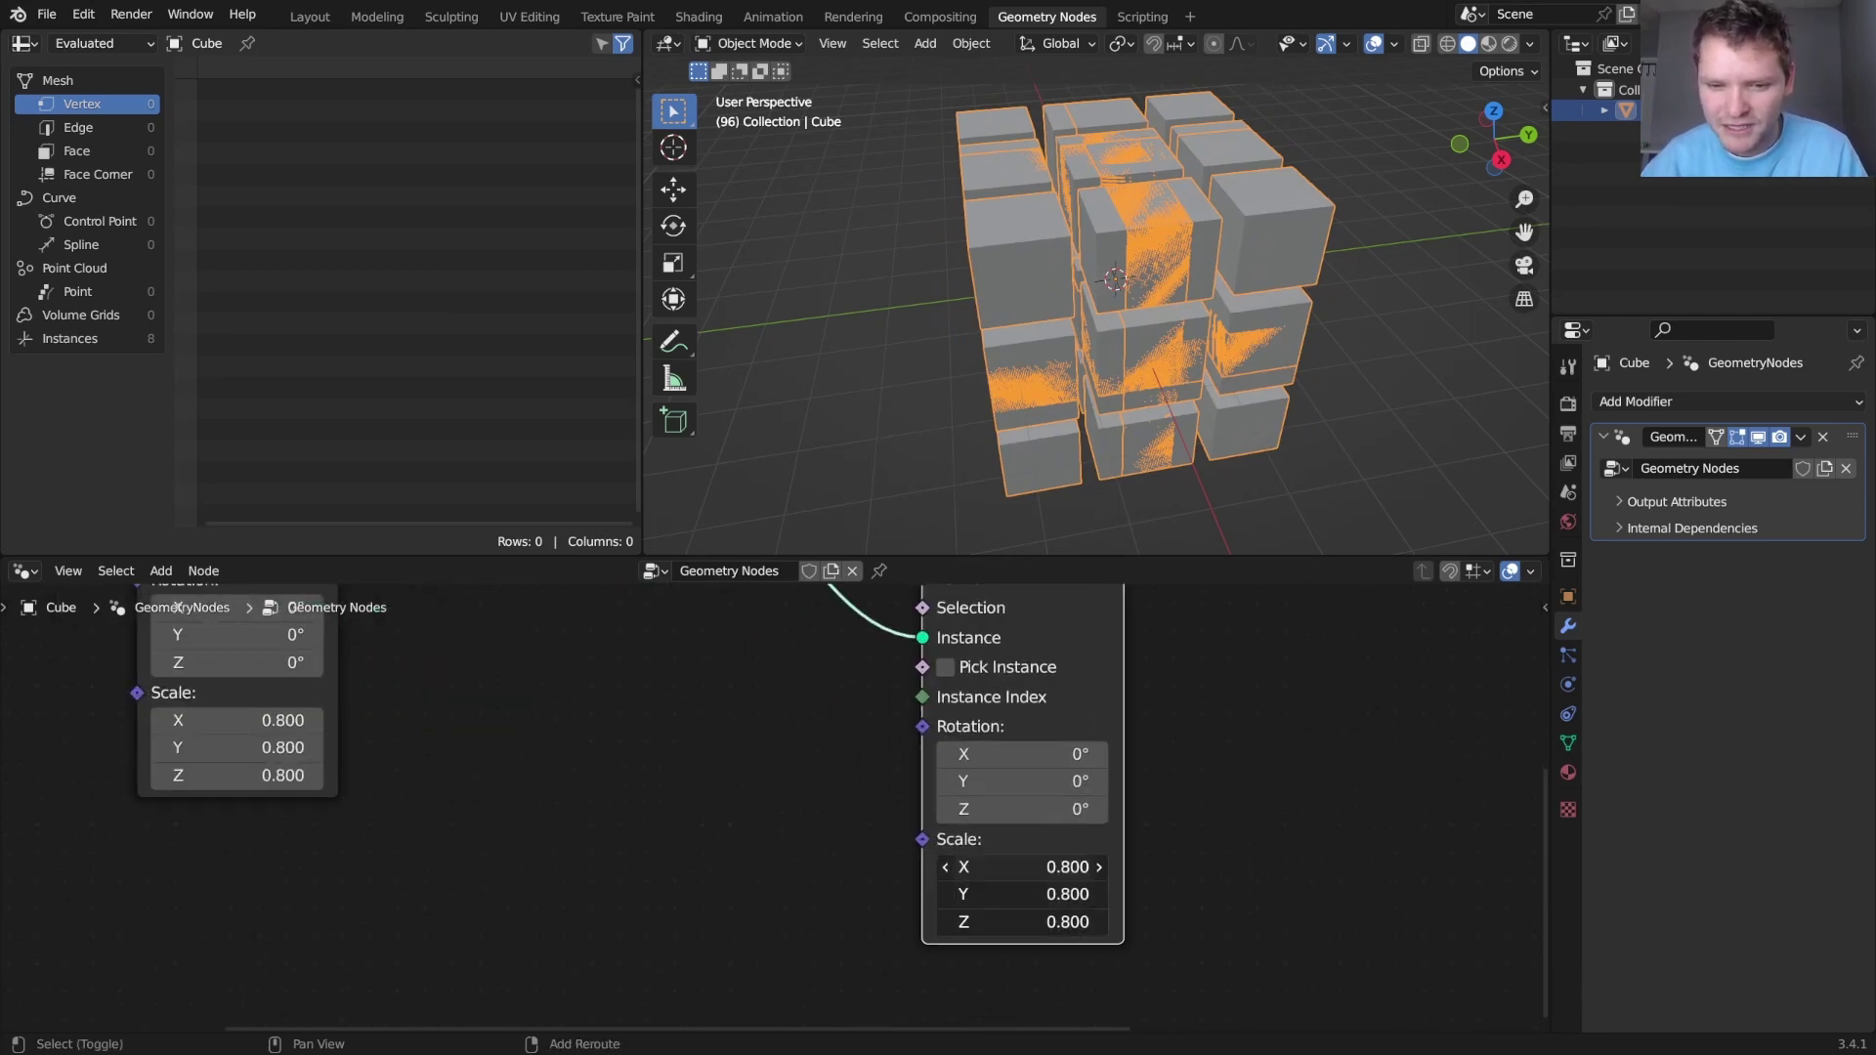
pyautogui.keyDown('alt'); pyautogui.moveTo(1044, 867); pyautogui.dragTo(909, 867); pyautogui.keyUp('alt')
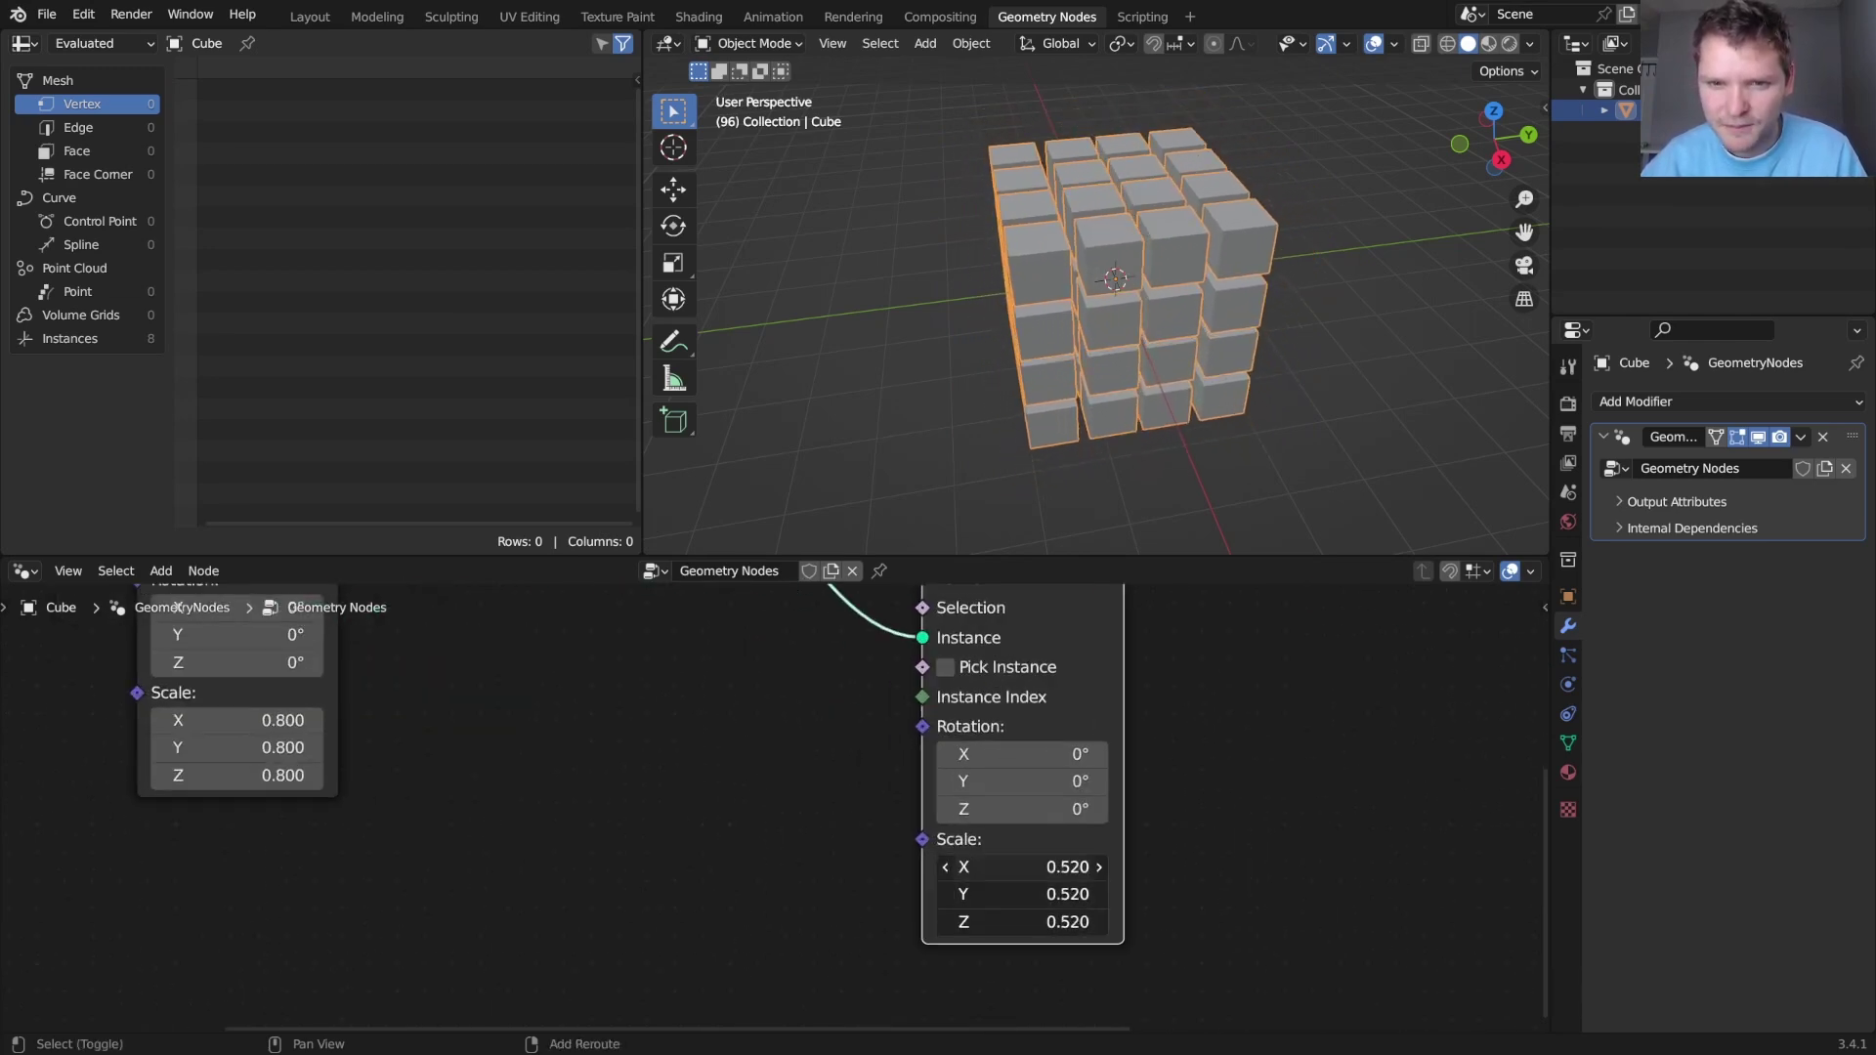
pyautogui.press('space')
pyautogui.press('space')
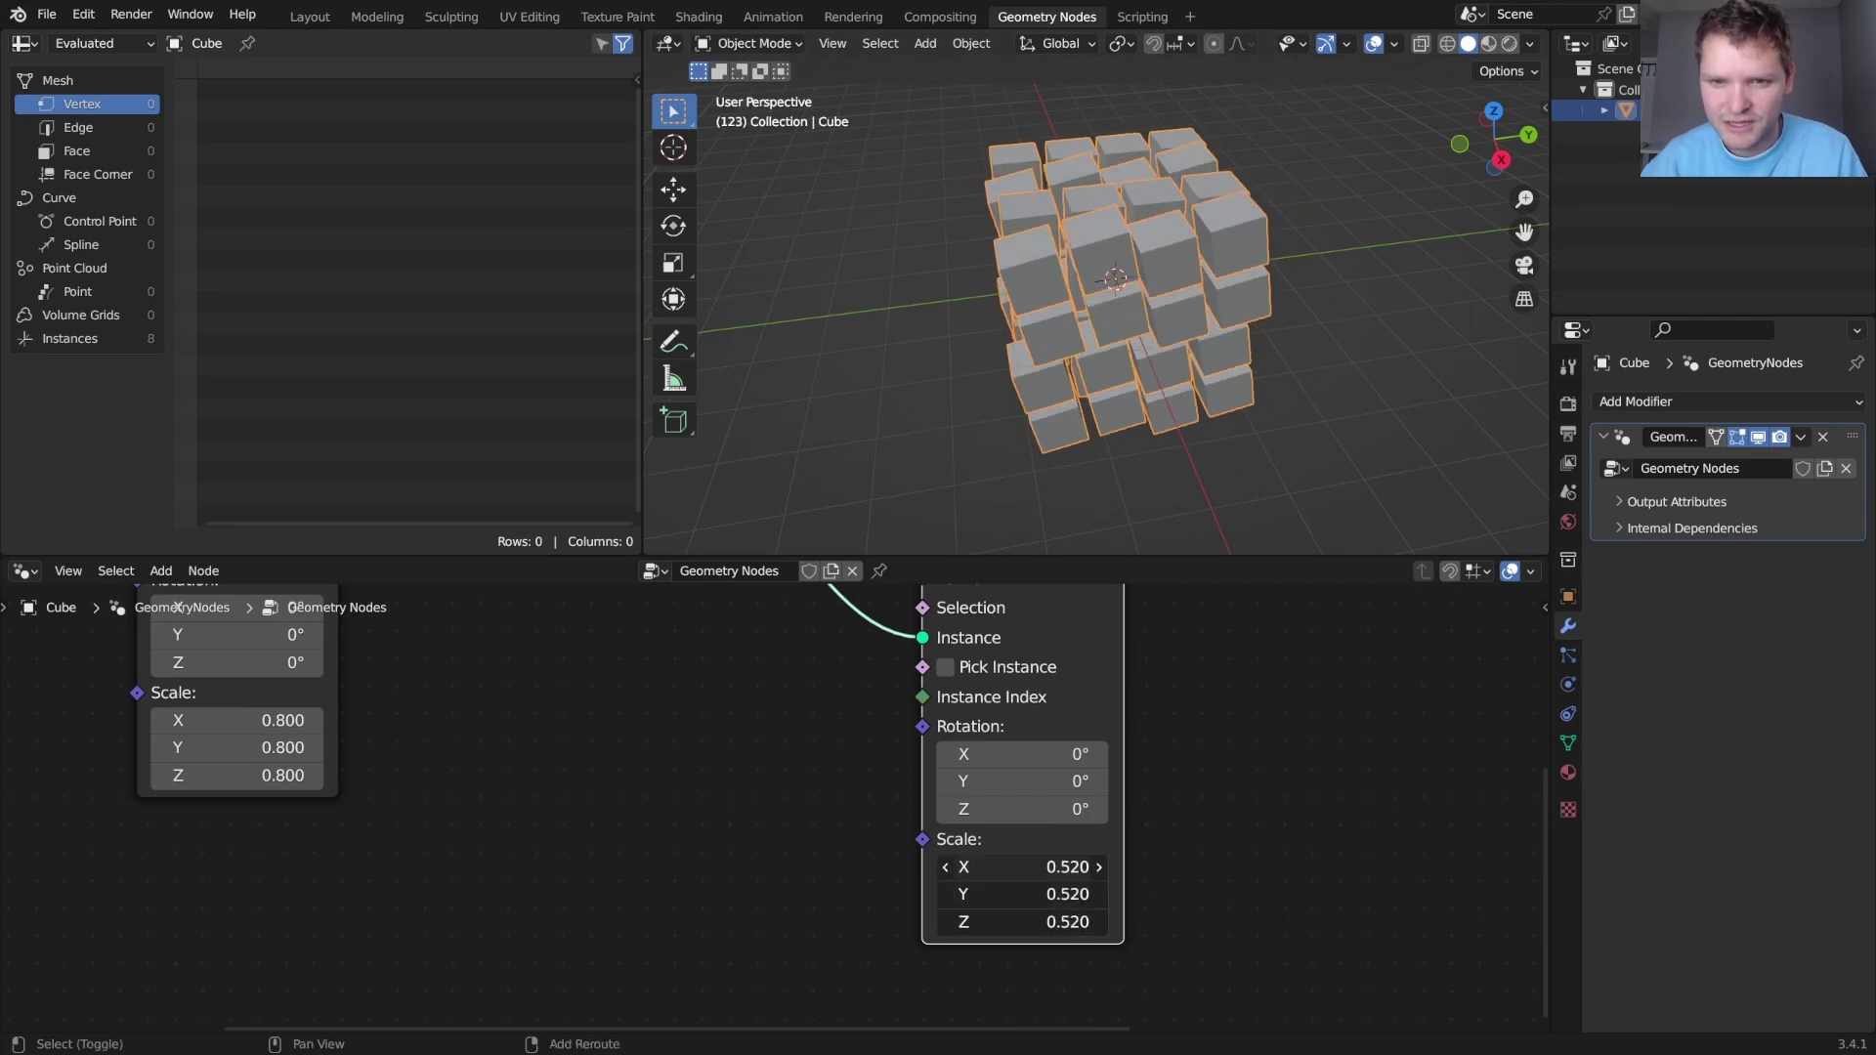
pyautogui.press('space')
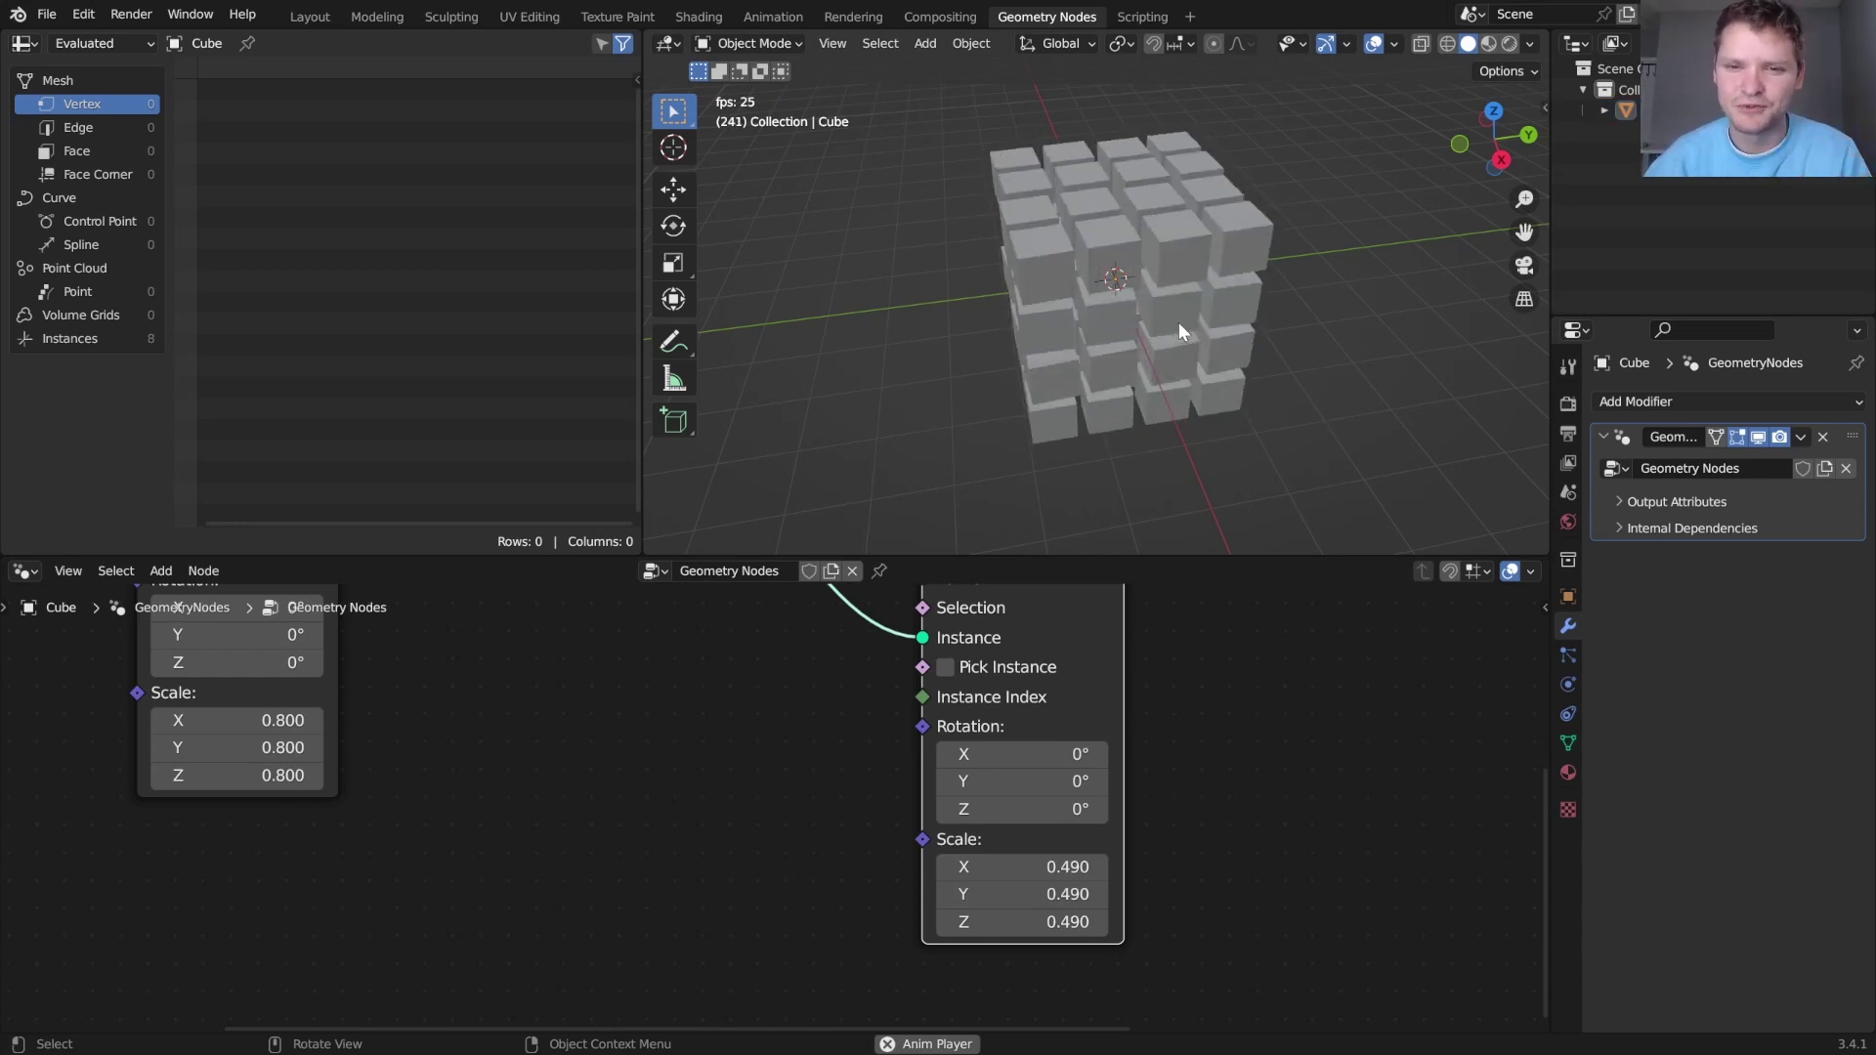
# Insert a duplicate of the rotation node group between the second Instance on Points and Group Output
pyautogui.scroll(-3, 1075, 762)
pyautogui.moveTo(997, 715); pyautogui.dragTo(975, 797, button='middle')
pyautogui.scroll(3, 840, 757)
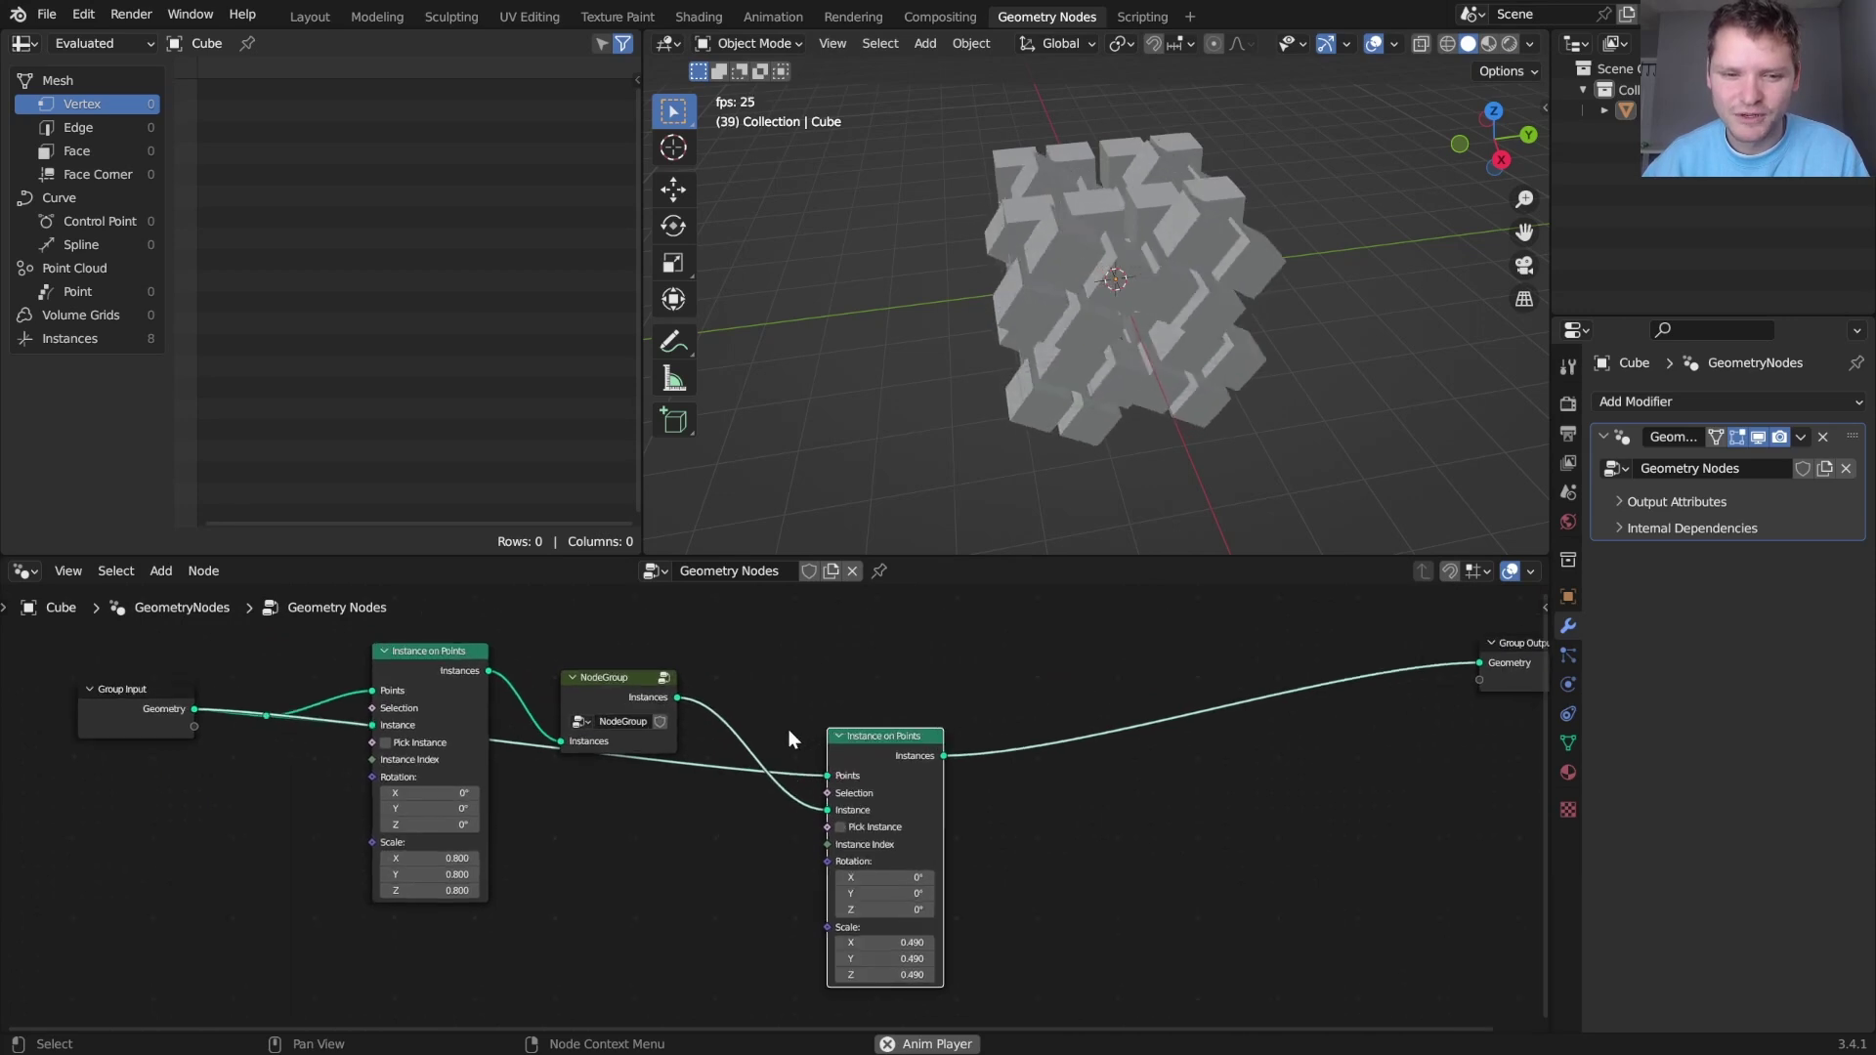
pyautogui.click(598, 661)
pyautogui.hotkey('shift', 'd')
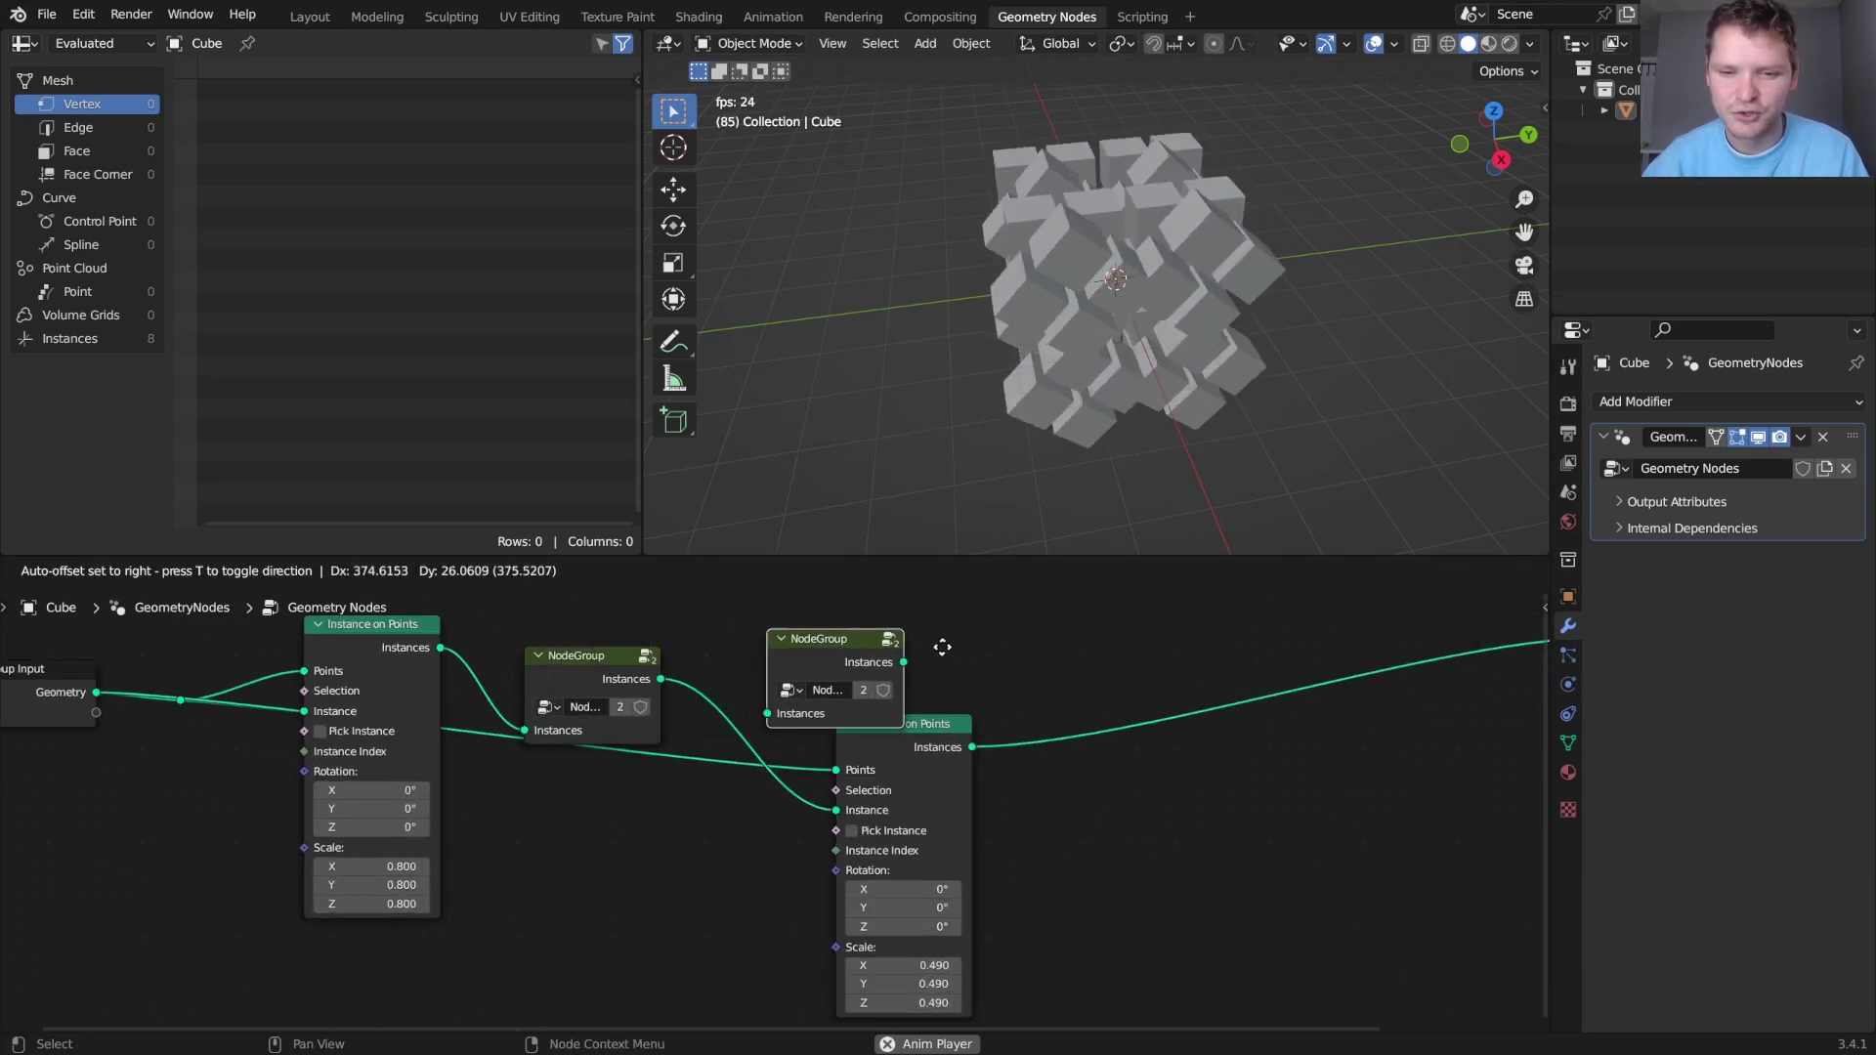
pyautogui.click(1126, 700)
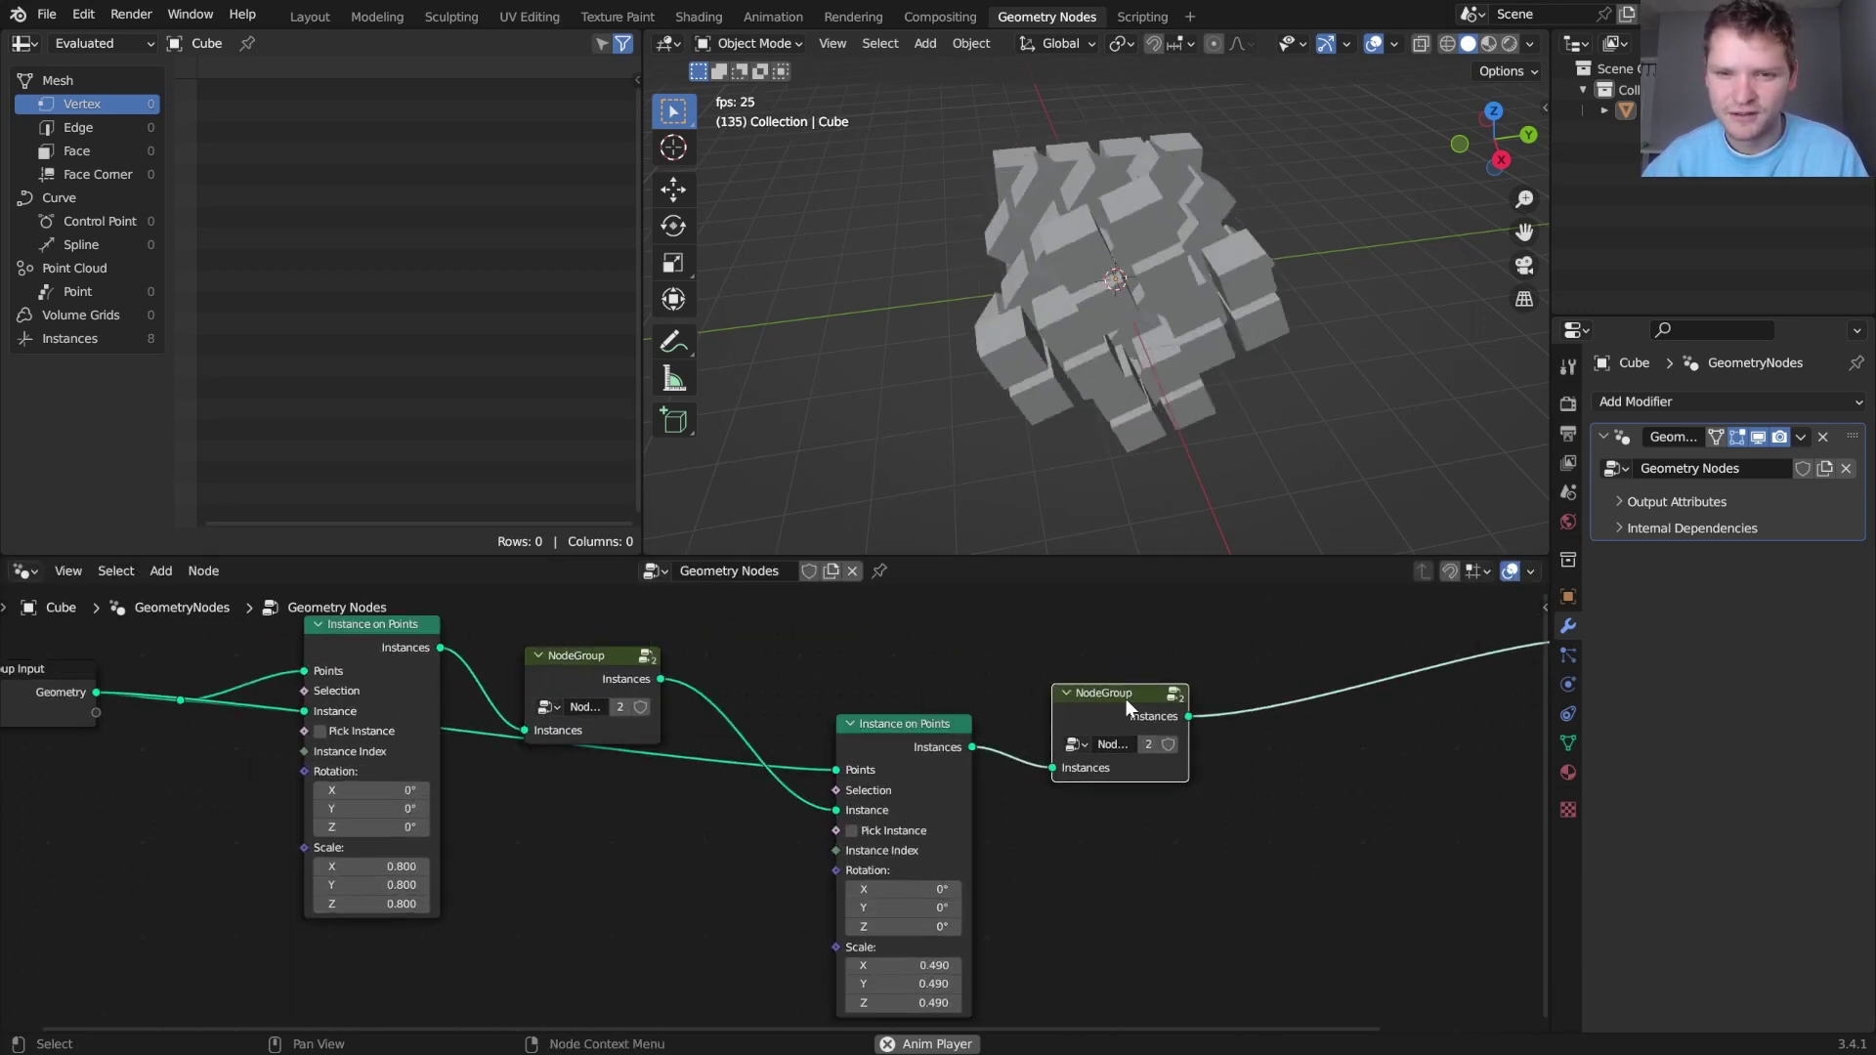
pyautogui.moveTo(1093, 366); pyautogui.dragTo(1241, 293, button='middle')
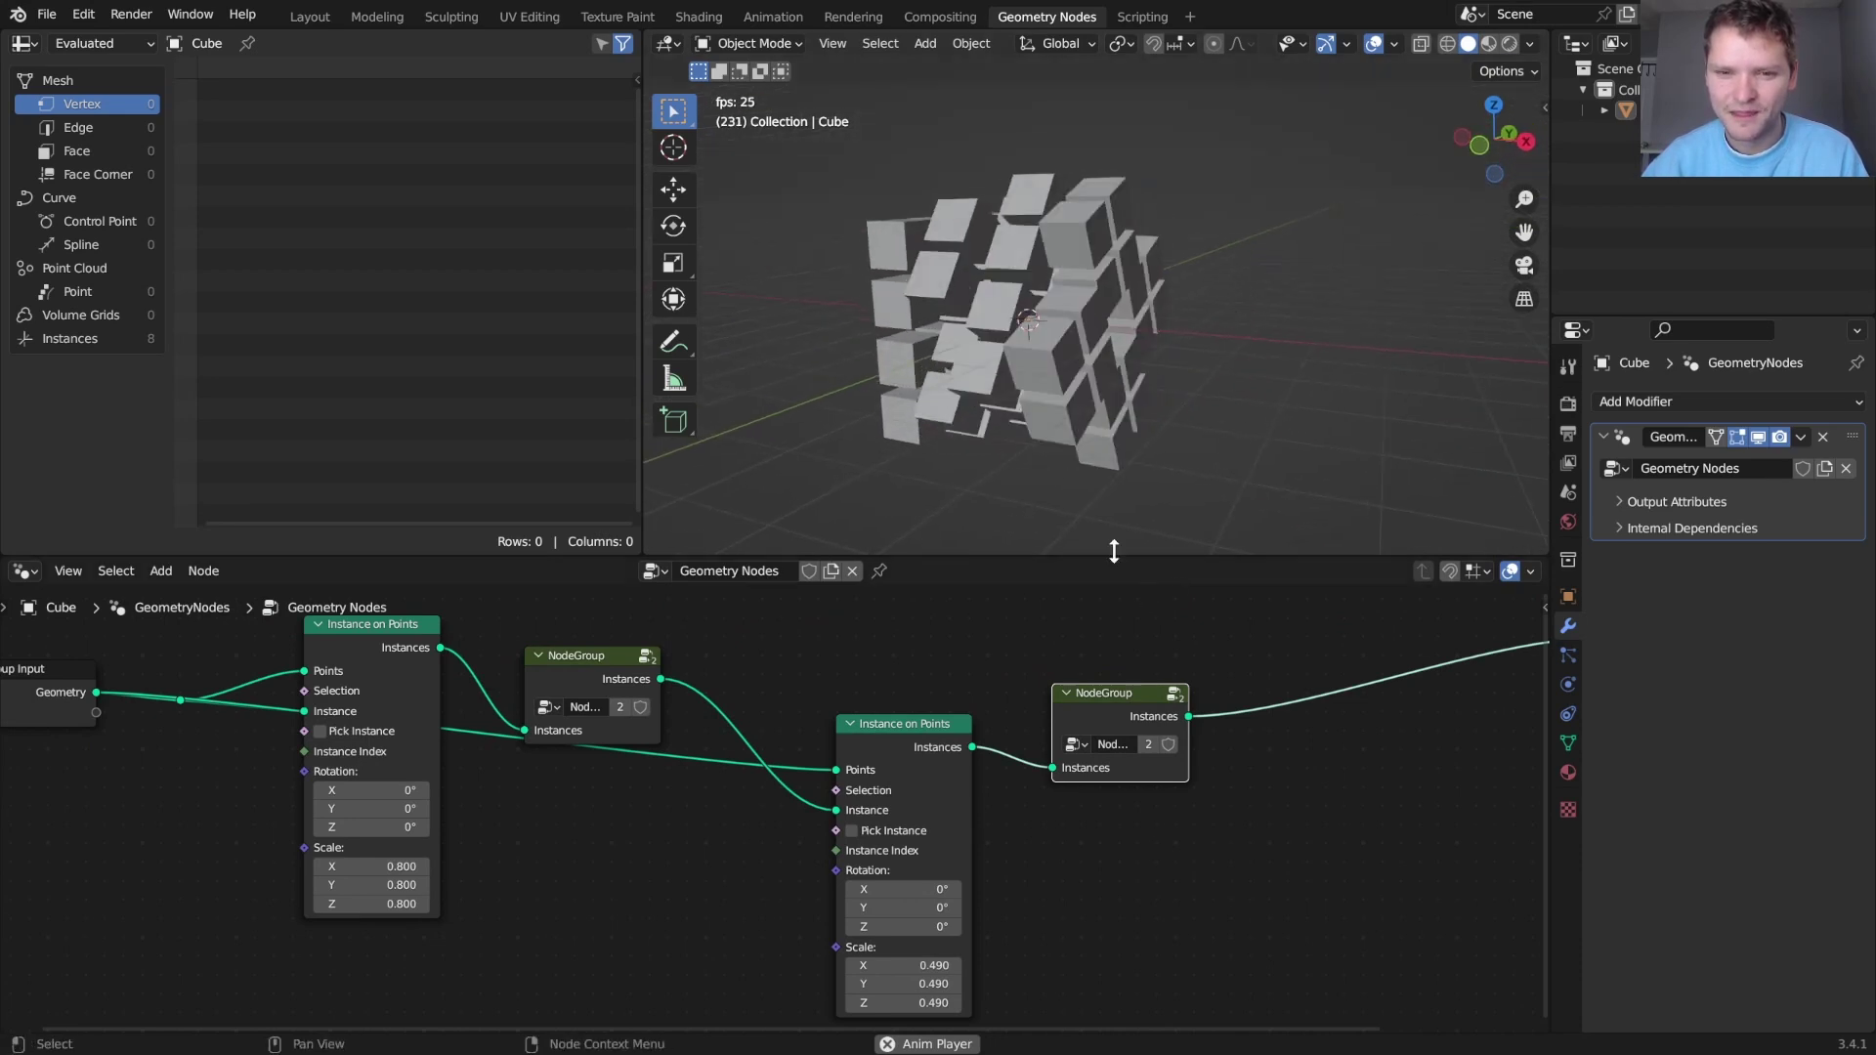
# Make the second rotation node group a single-user copy and open it for editing
pyautogui.click(1149, 744)
pyautogui.click(1173, 695)
pyautogui.moveTo(607, 750); pyautogui.dragTo(1156, 669, button='middle')
pyautogui.moveTo(665, 735); pyautogui.dragTo(811, 653, button='middle')
pyautogui.click(841, 624)
pyautogui.moveTo(841, 624); pyautogui.dragTo(537, 819)
pyautogui.moveTo(859, 839); pyautogui.dragTo(870, 786, button='middle')
pyautogui.keyDown('shift'); pyautogui.moveTo(872, 786); pyautogui.dragTo(821, 728, button='right'); pyautogui.keyUp('shift')
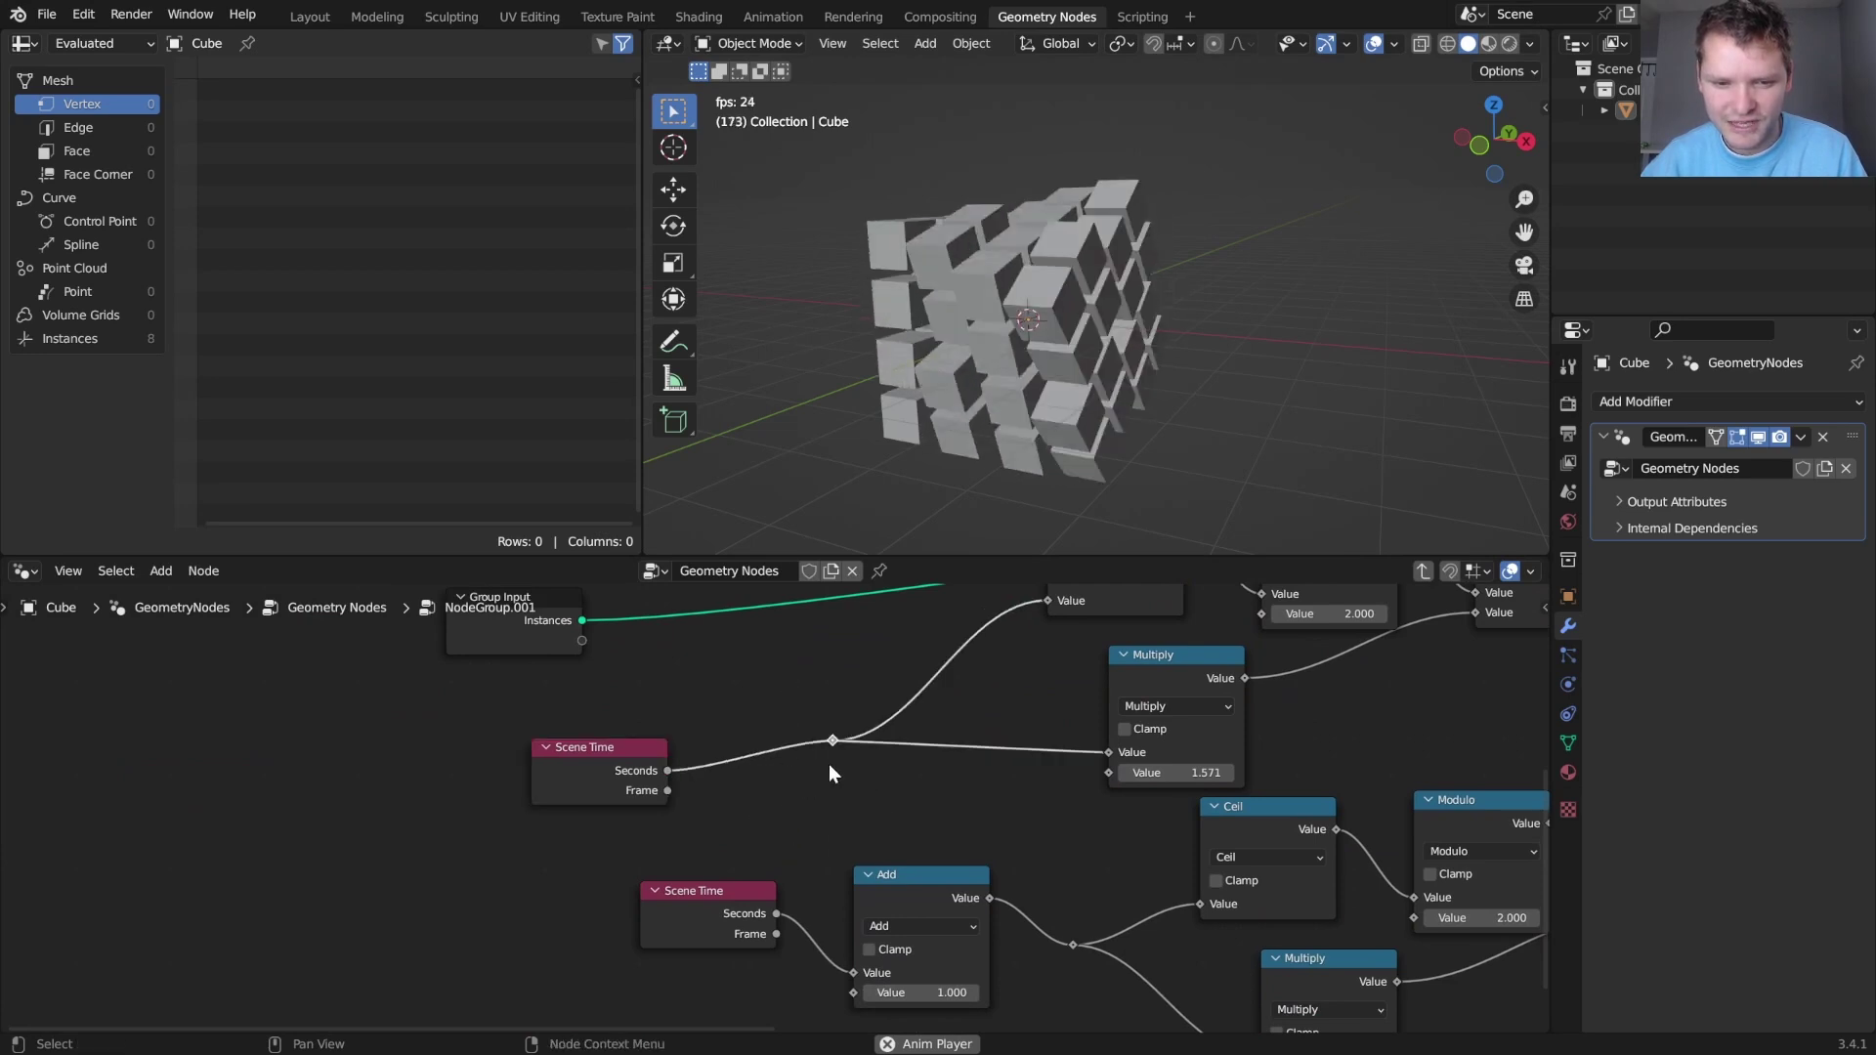
# Feed the Add node from the first Scene Time's Seconds reroute and delete the second Scene Time node
pyautogui.moveTo(784, 846); pyautogui.dragTo(783, 710, button='middle')
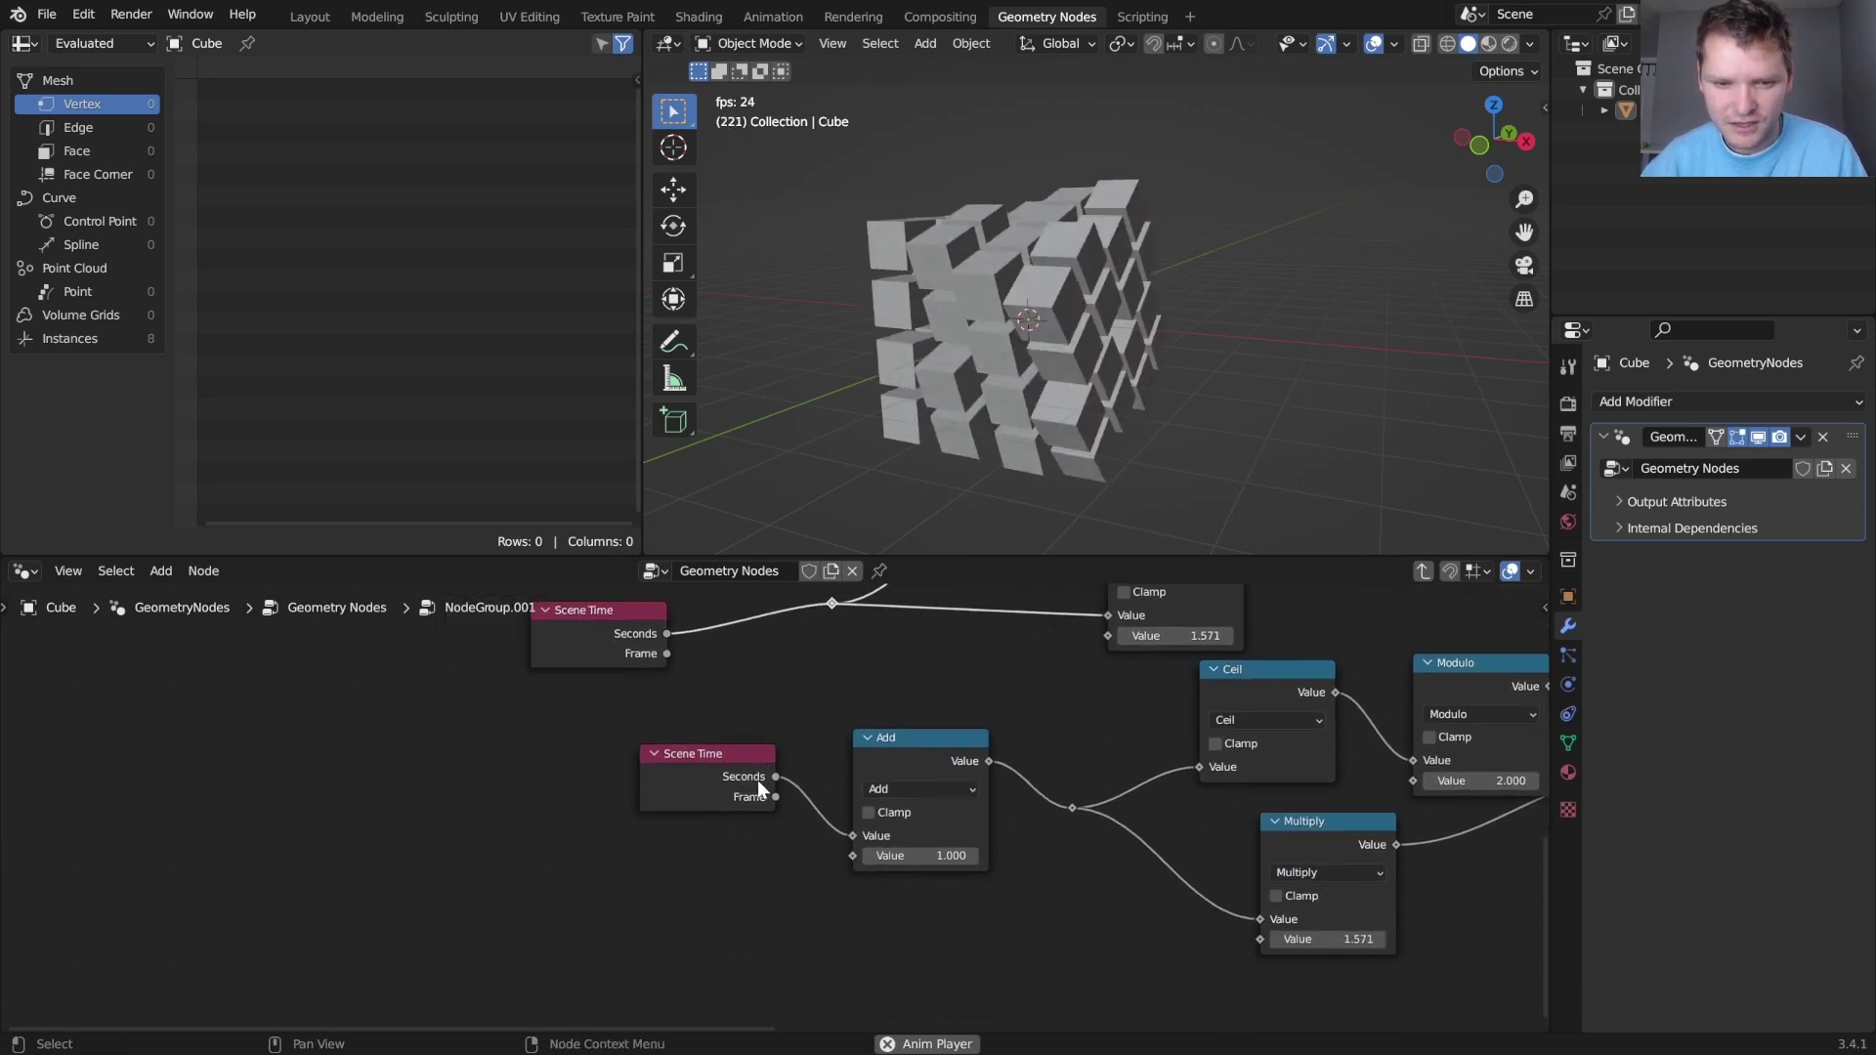
pyautogui.moveTo(759, 780); pyautogui.dragTo(558, 799)
pyautogui.moveTo(832, 603); pyautogui.dragTo(853, 836)
pyautogui.click(522, 779)
pyautogui.press('x')
pyautogui.moveTo(607, 717); pyautogui.dragTo(721, 783, button='middle')
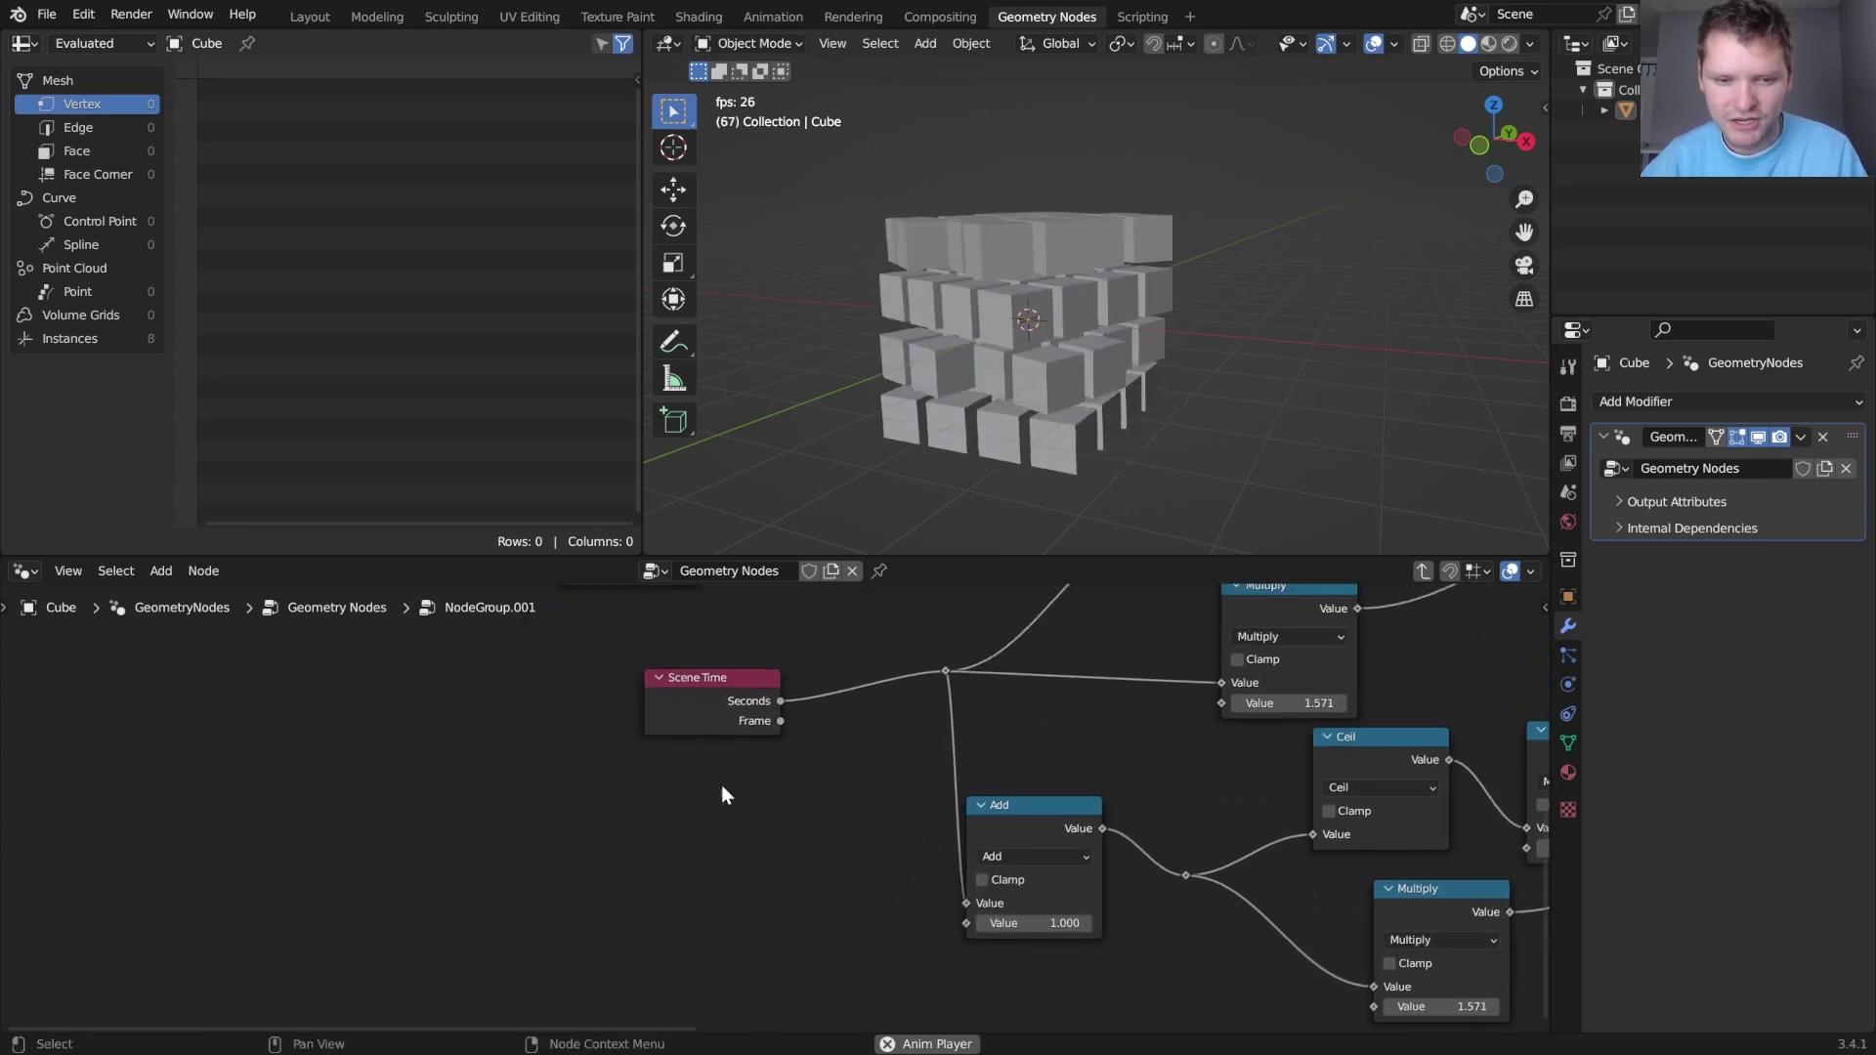
# Insert a duplicate Add node with value 1.000 between Scene Time and its reroute, and return to the main node tree
pyautogui.moveTo(717, 697); pyautogui.dragTo(475, 724)
pyautogui.click(1040, 811)
pyautogui.hotkey('shift', 'd')
pyautogui.click(731, 665)
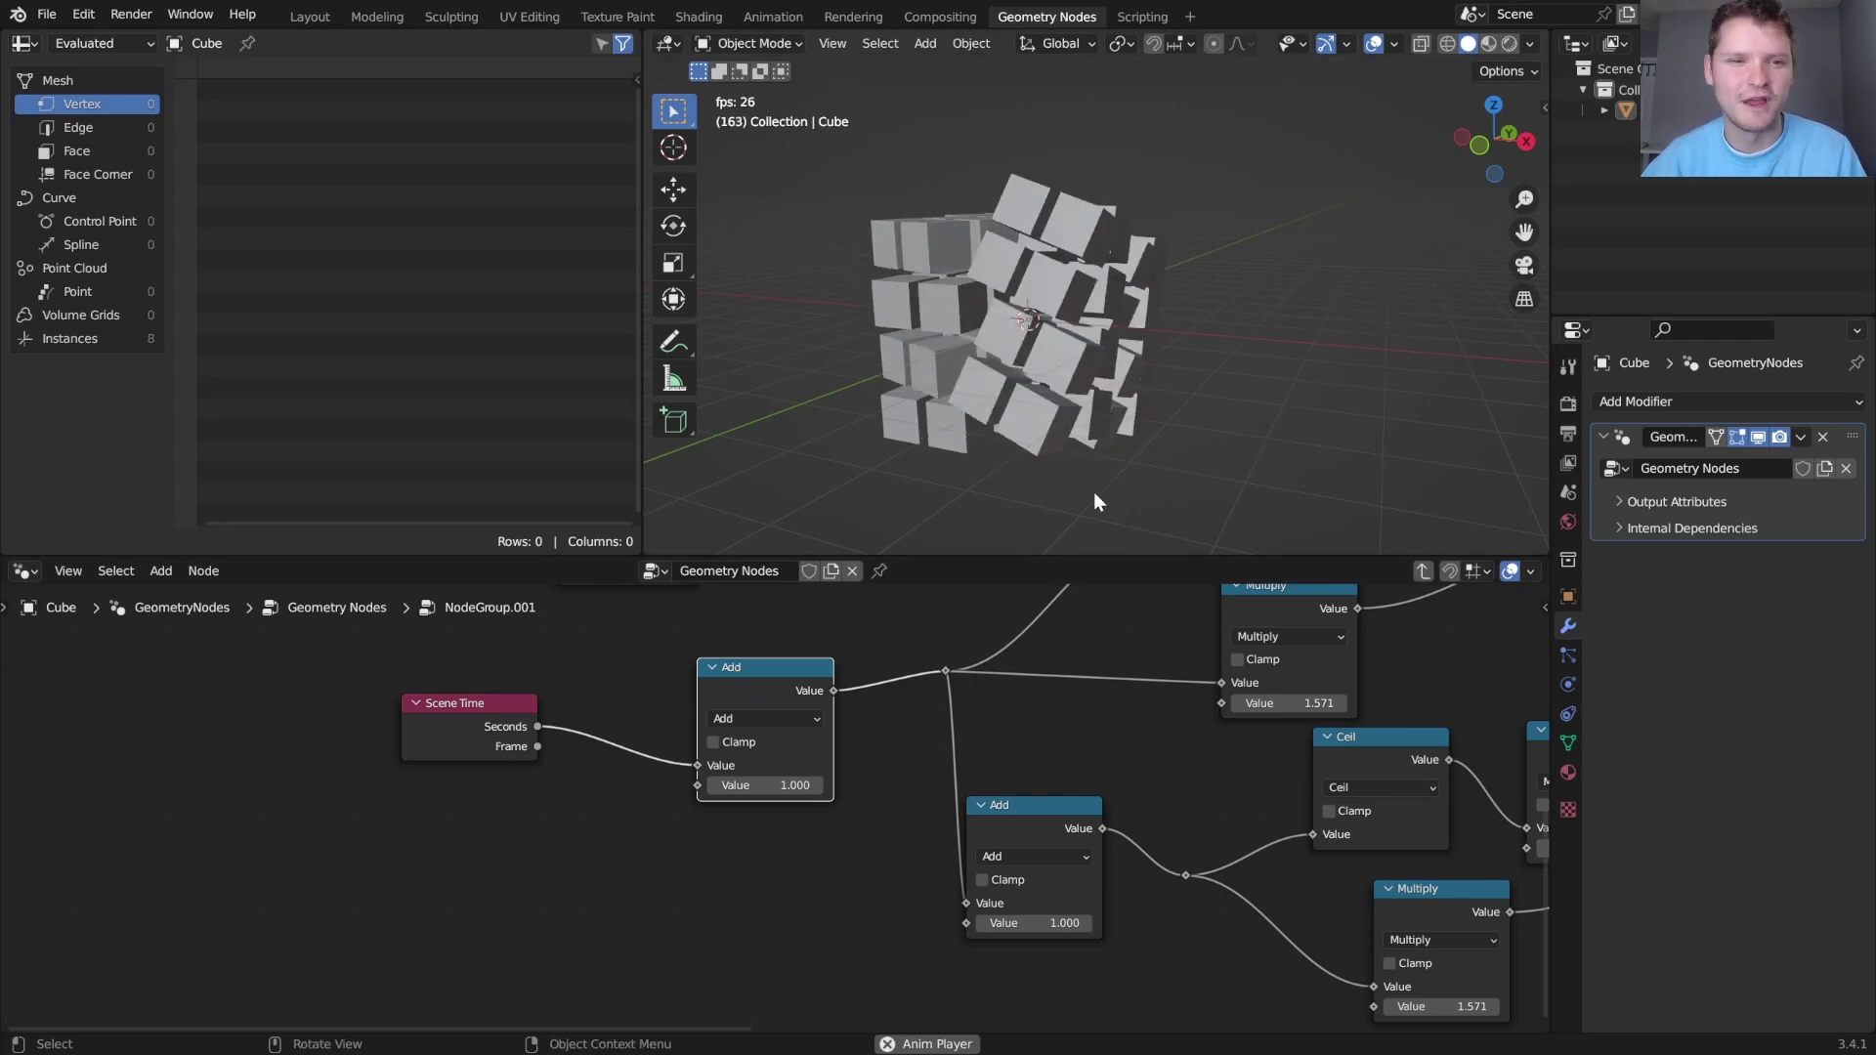
pyautogui.click(1423, 571)
pyautogui.moveTo(1007, 266); pyautogui.dragTo(1012, 303, button='middle')
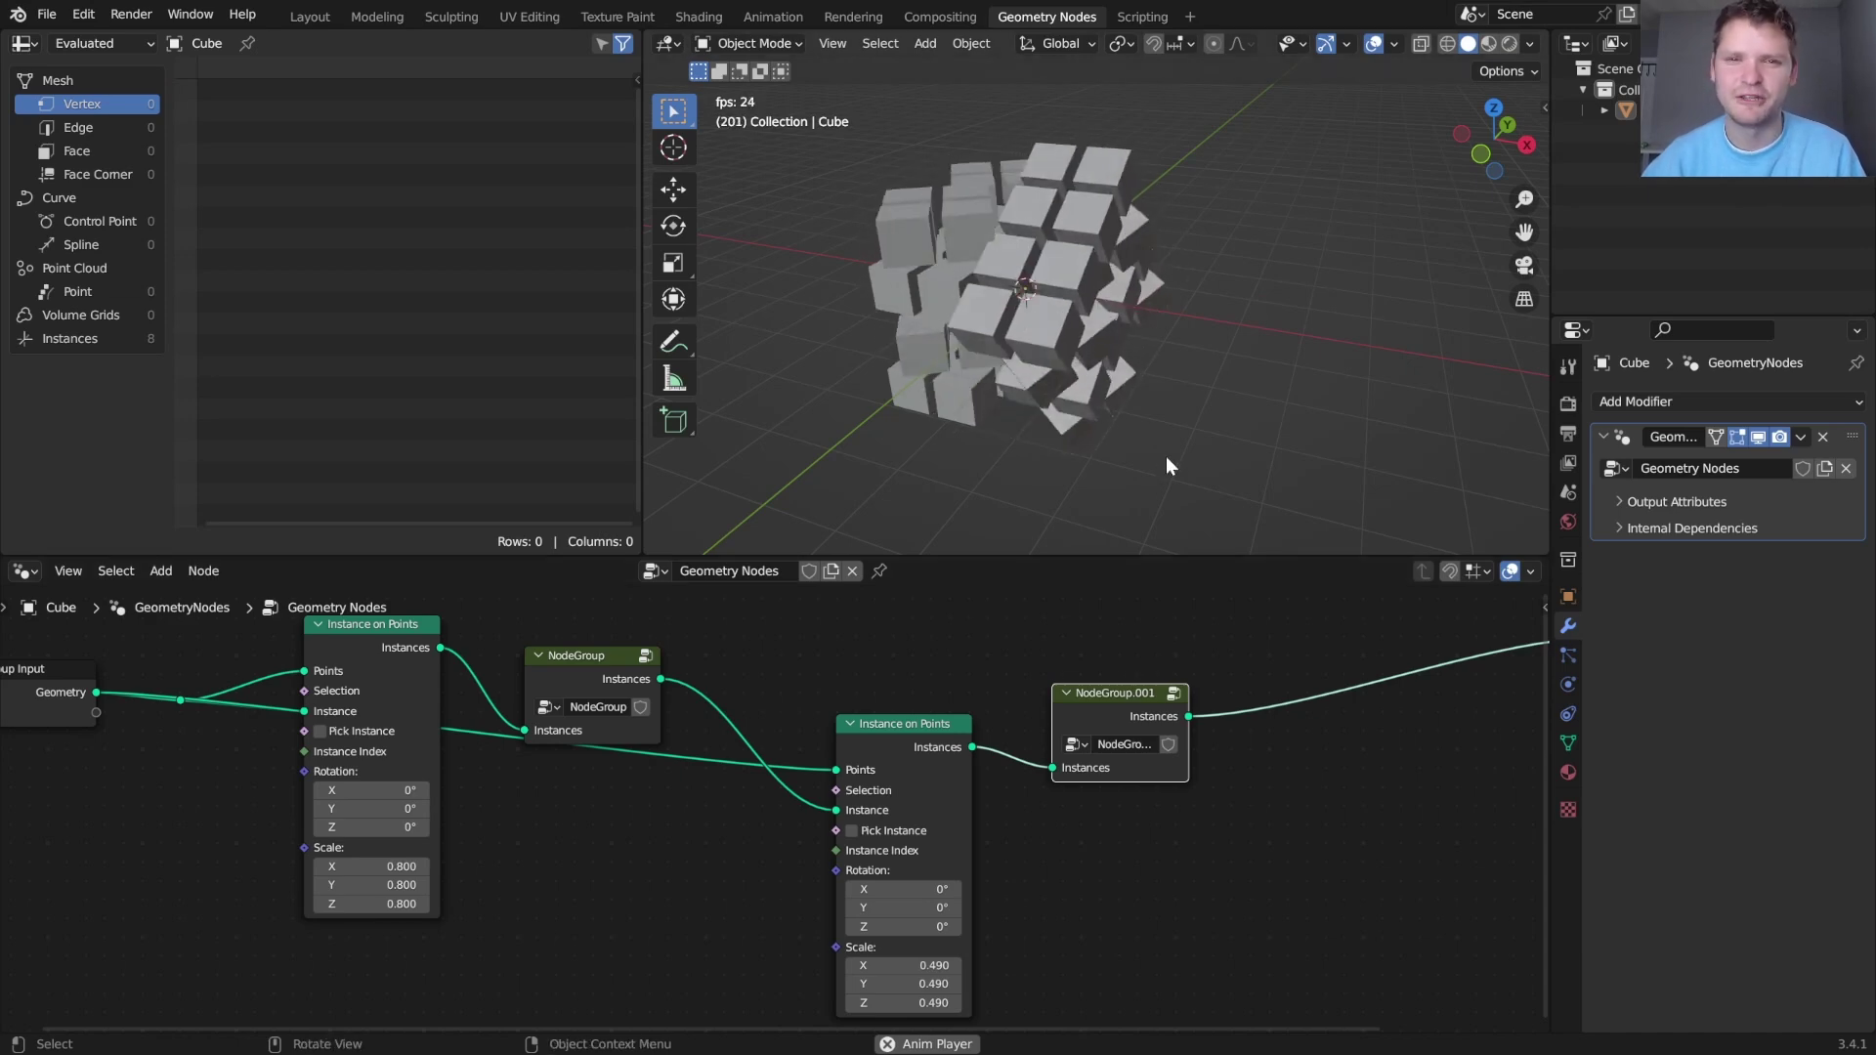
# Move Group Output farther away and insert a Capture Attribute node after NodeGroup.001
pyautogui.moveTo(1364, 803); pyautogui.dragTo(930, 828, button='middle')
pyautogui.moveTo(1236, 648); pyautogui.dragTo(1381, 718)
pyautogui.moveTo(1088, 698); pyautogui.dragTo(1089, 670, button='middle')
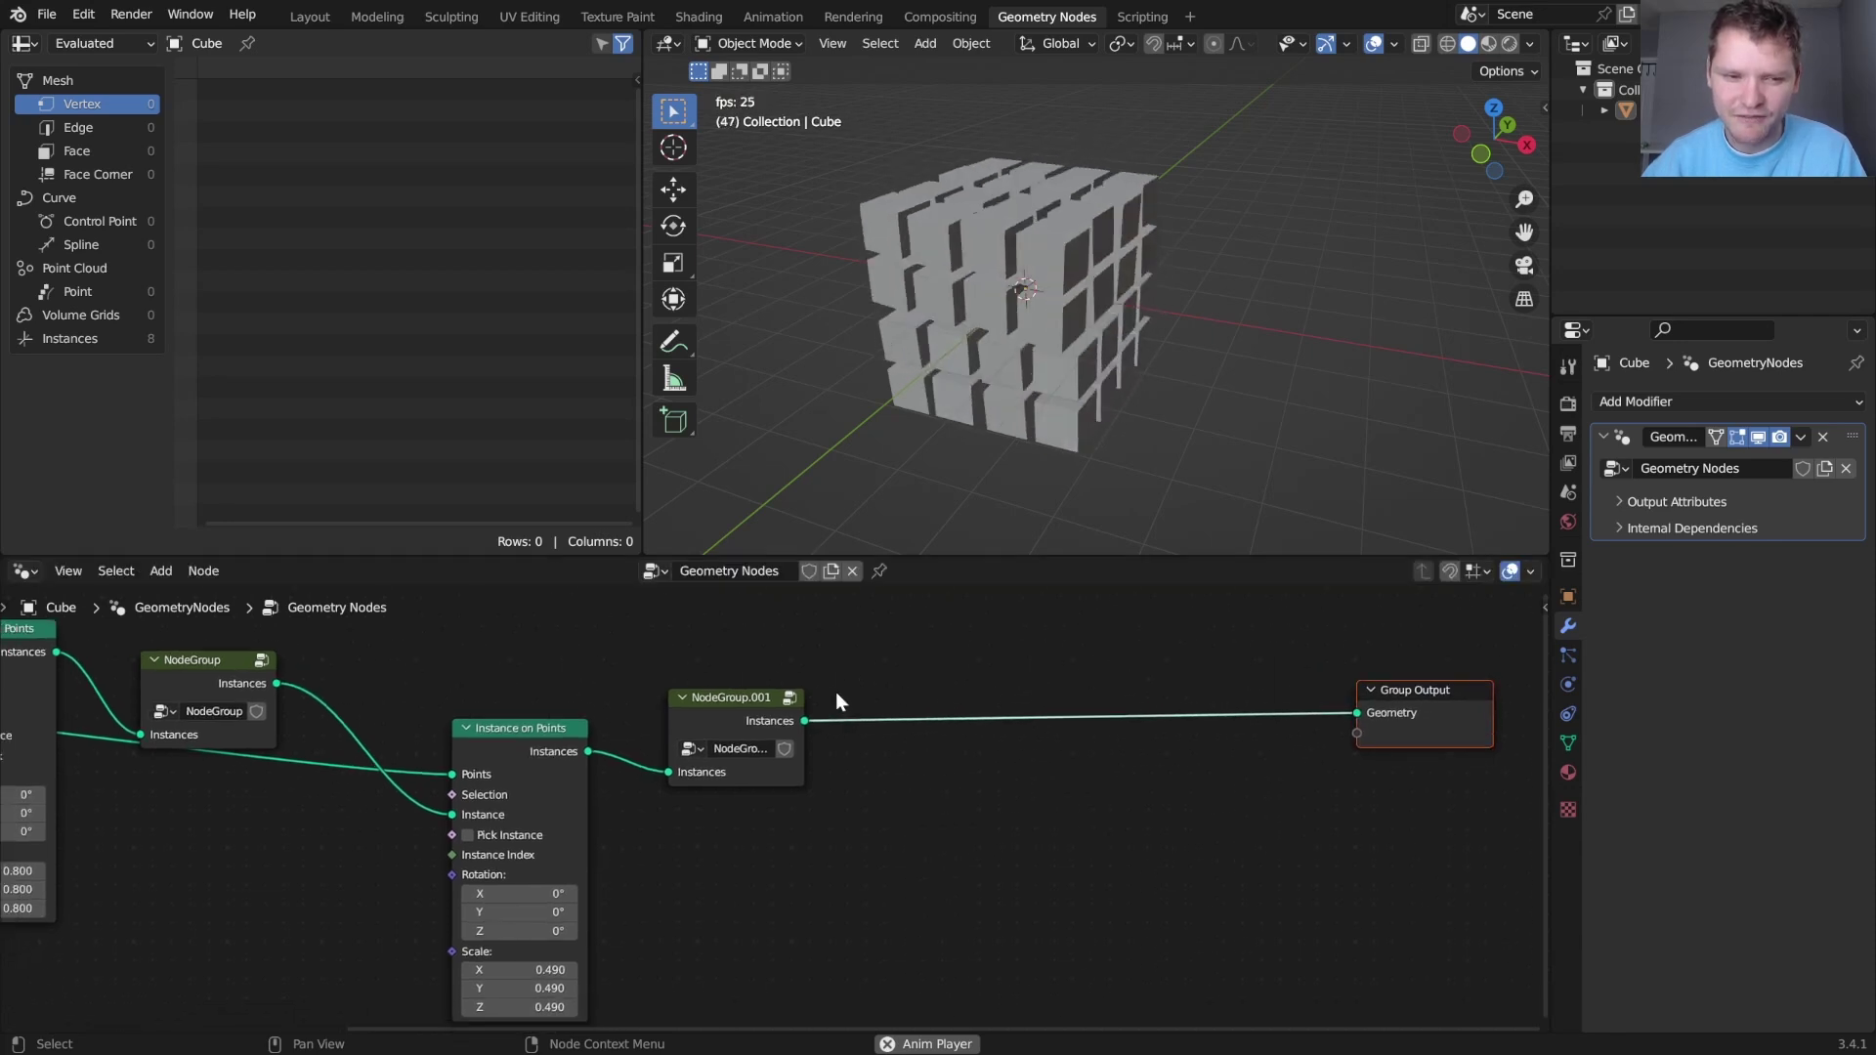
pyautogui.moveTo(620, 712); pyautogui.dragTo(626, 701, button='middle')
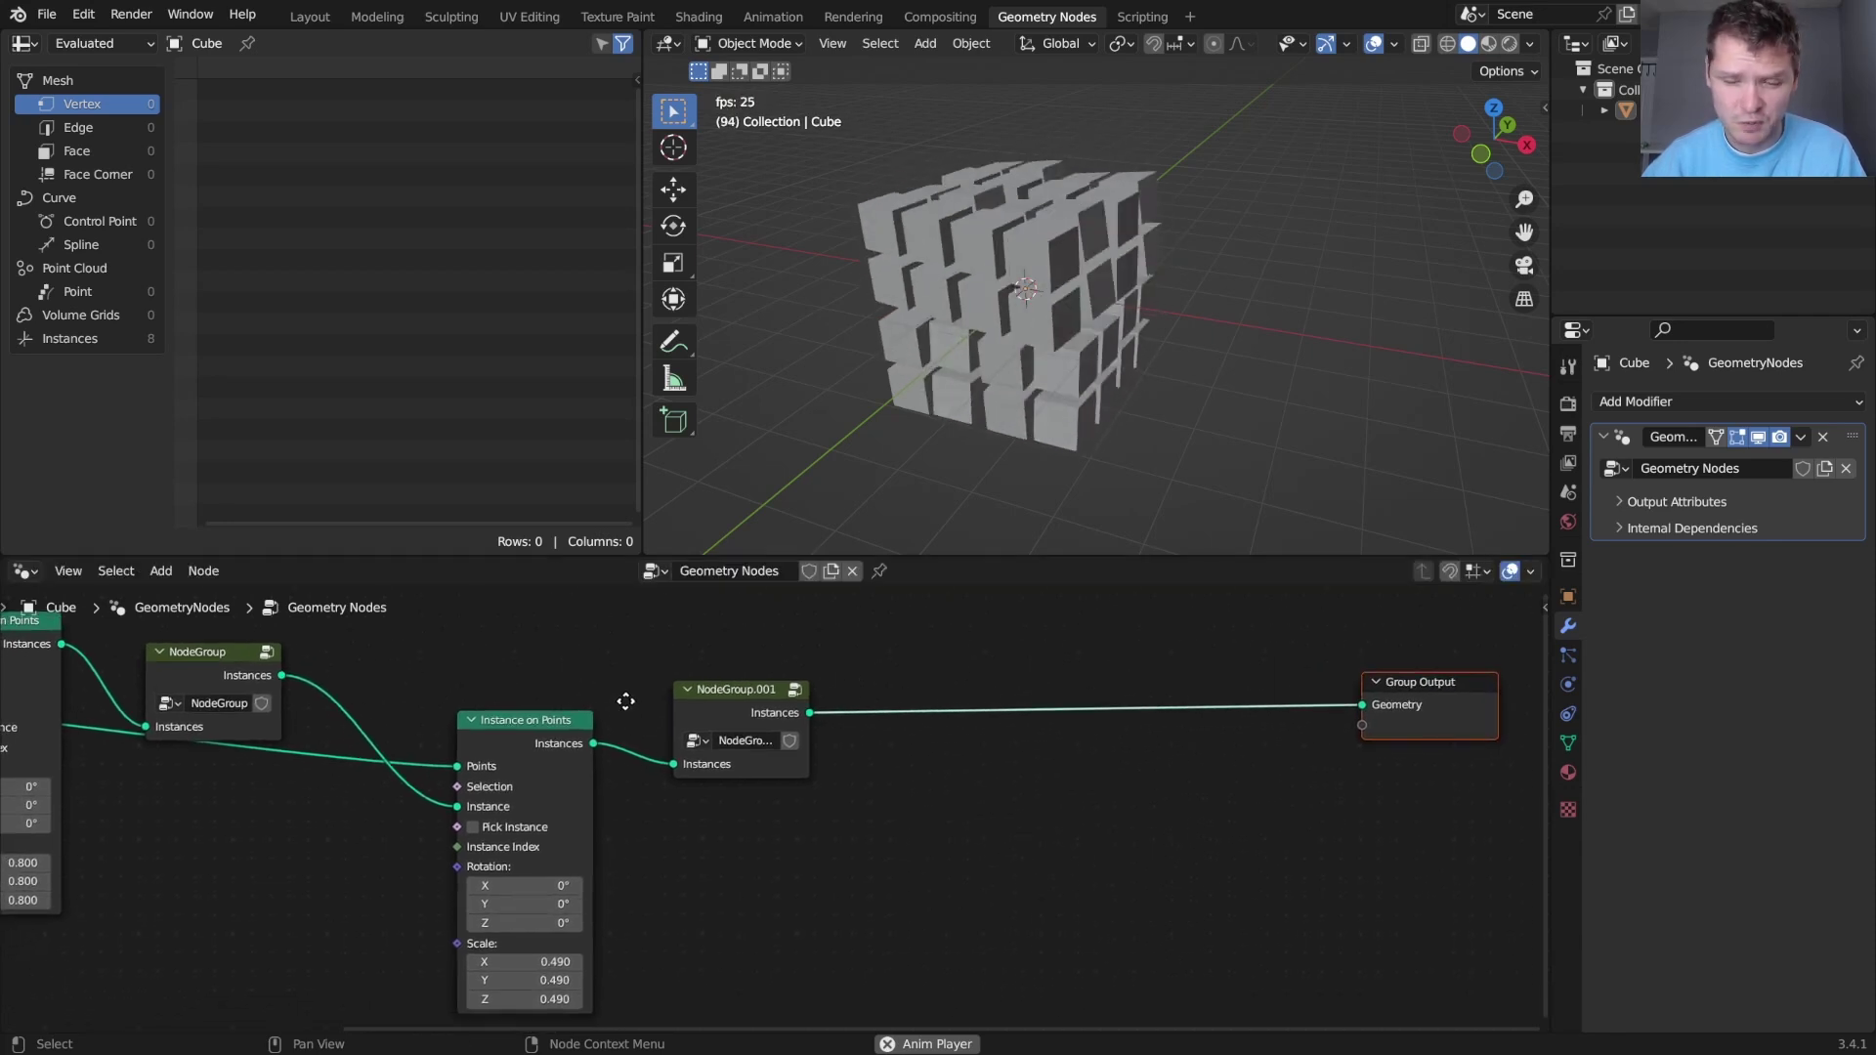
pyautogui.scroll(1, 748, 753)
pyautogui.hotkey('shift', 'a')
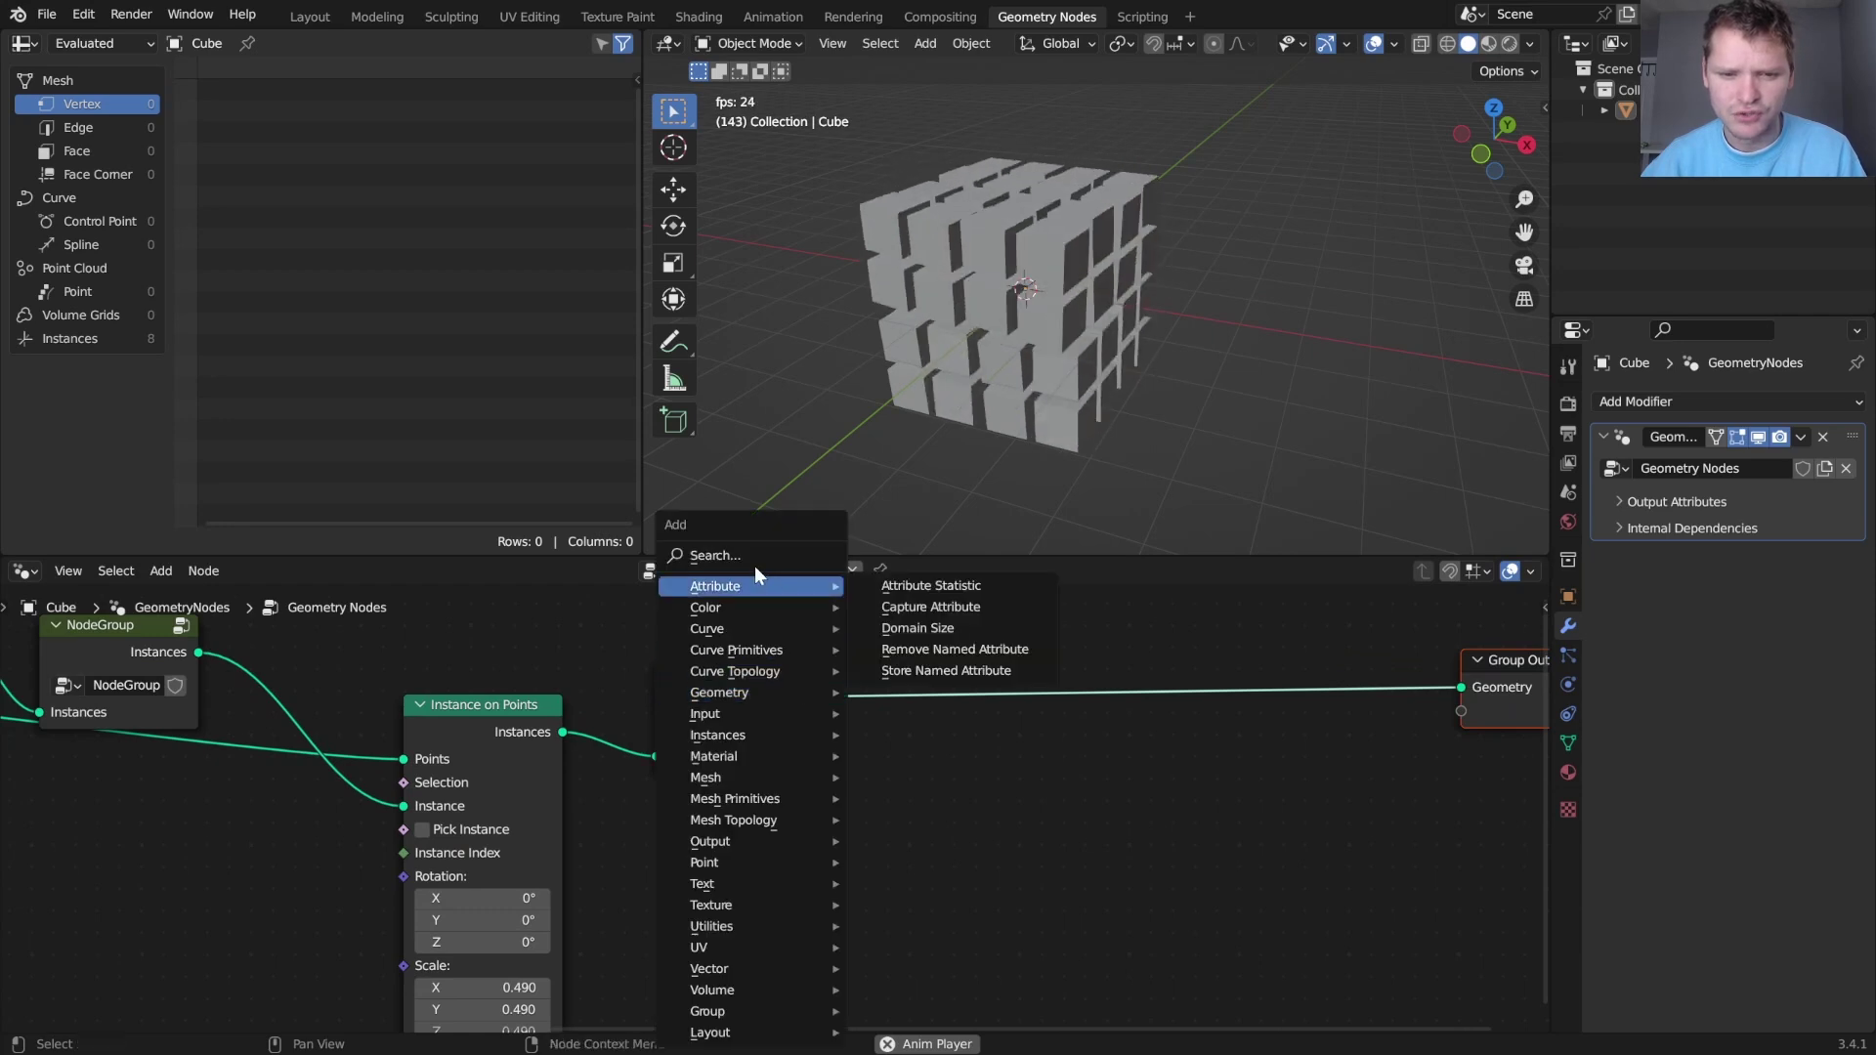
pyautogui.click(750, 559)
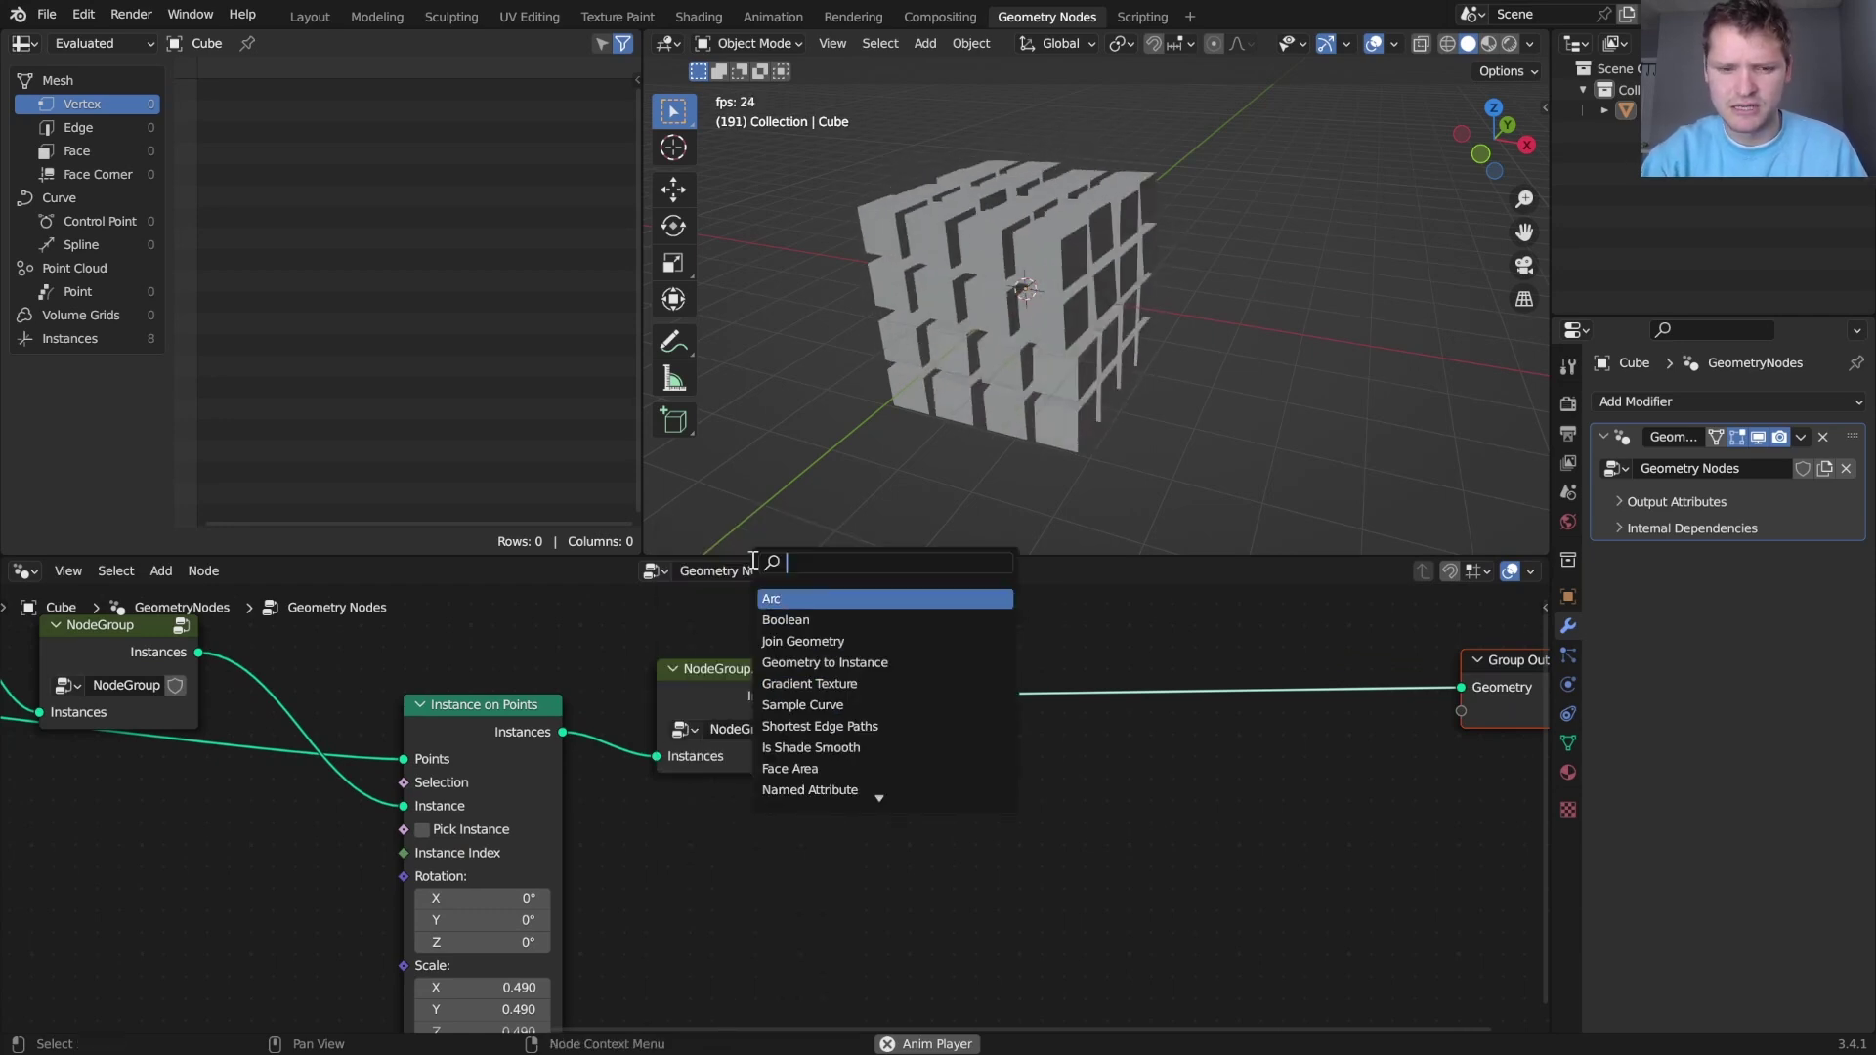
pyautogui.write('cap')
pyautogui.press('Return')
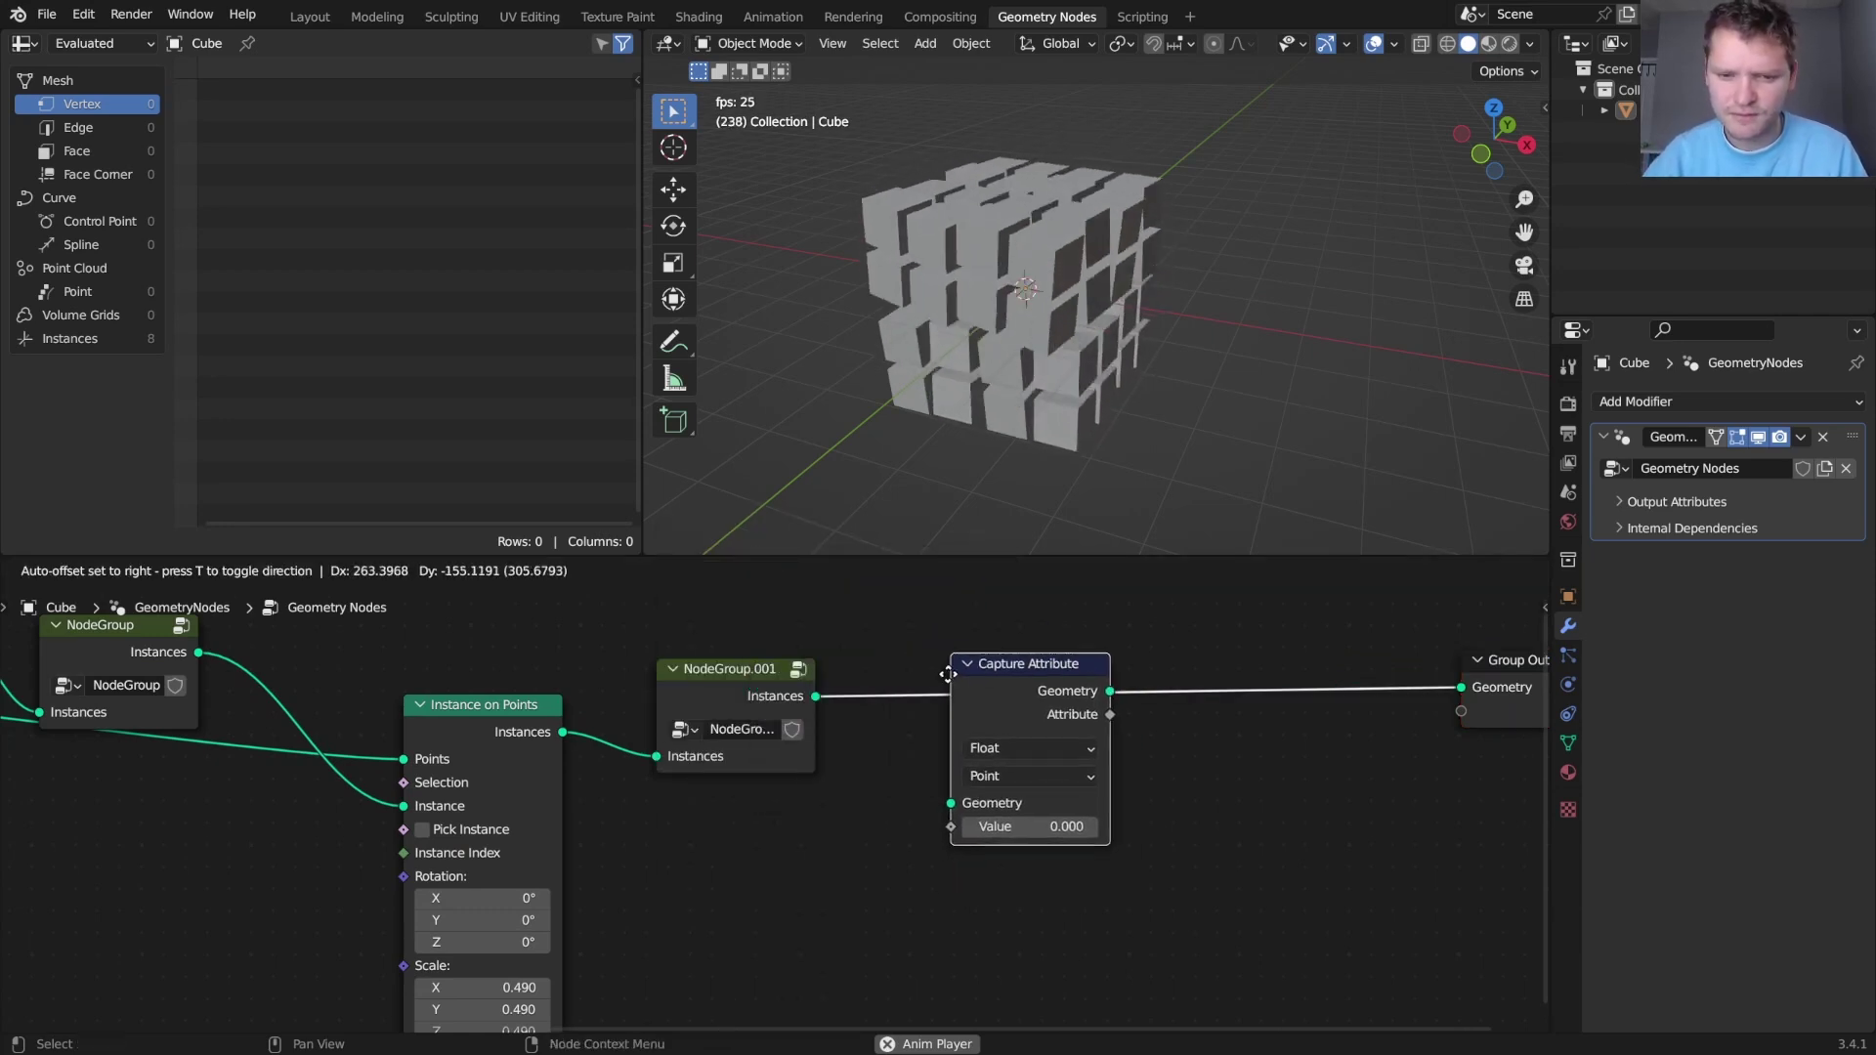
pyautogui.click(975, 794)
# Feed Capture Attribute's Value from a new Random Value node set to Boolean, and set the capture domain to Instance
pyautogui.moveTo(991, 813); pyautogui.dragTo(894, 851)
pyautogui.write('random')
pyautogui.press('Return')
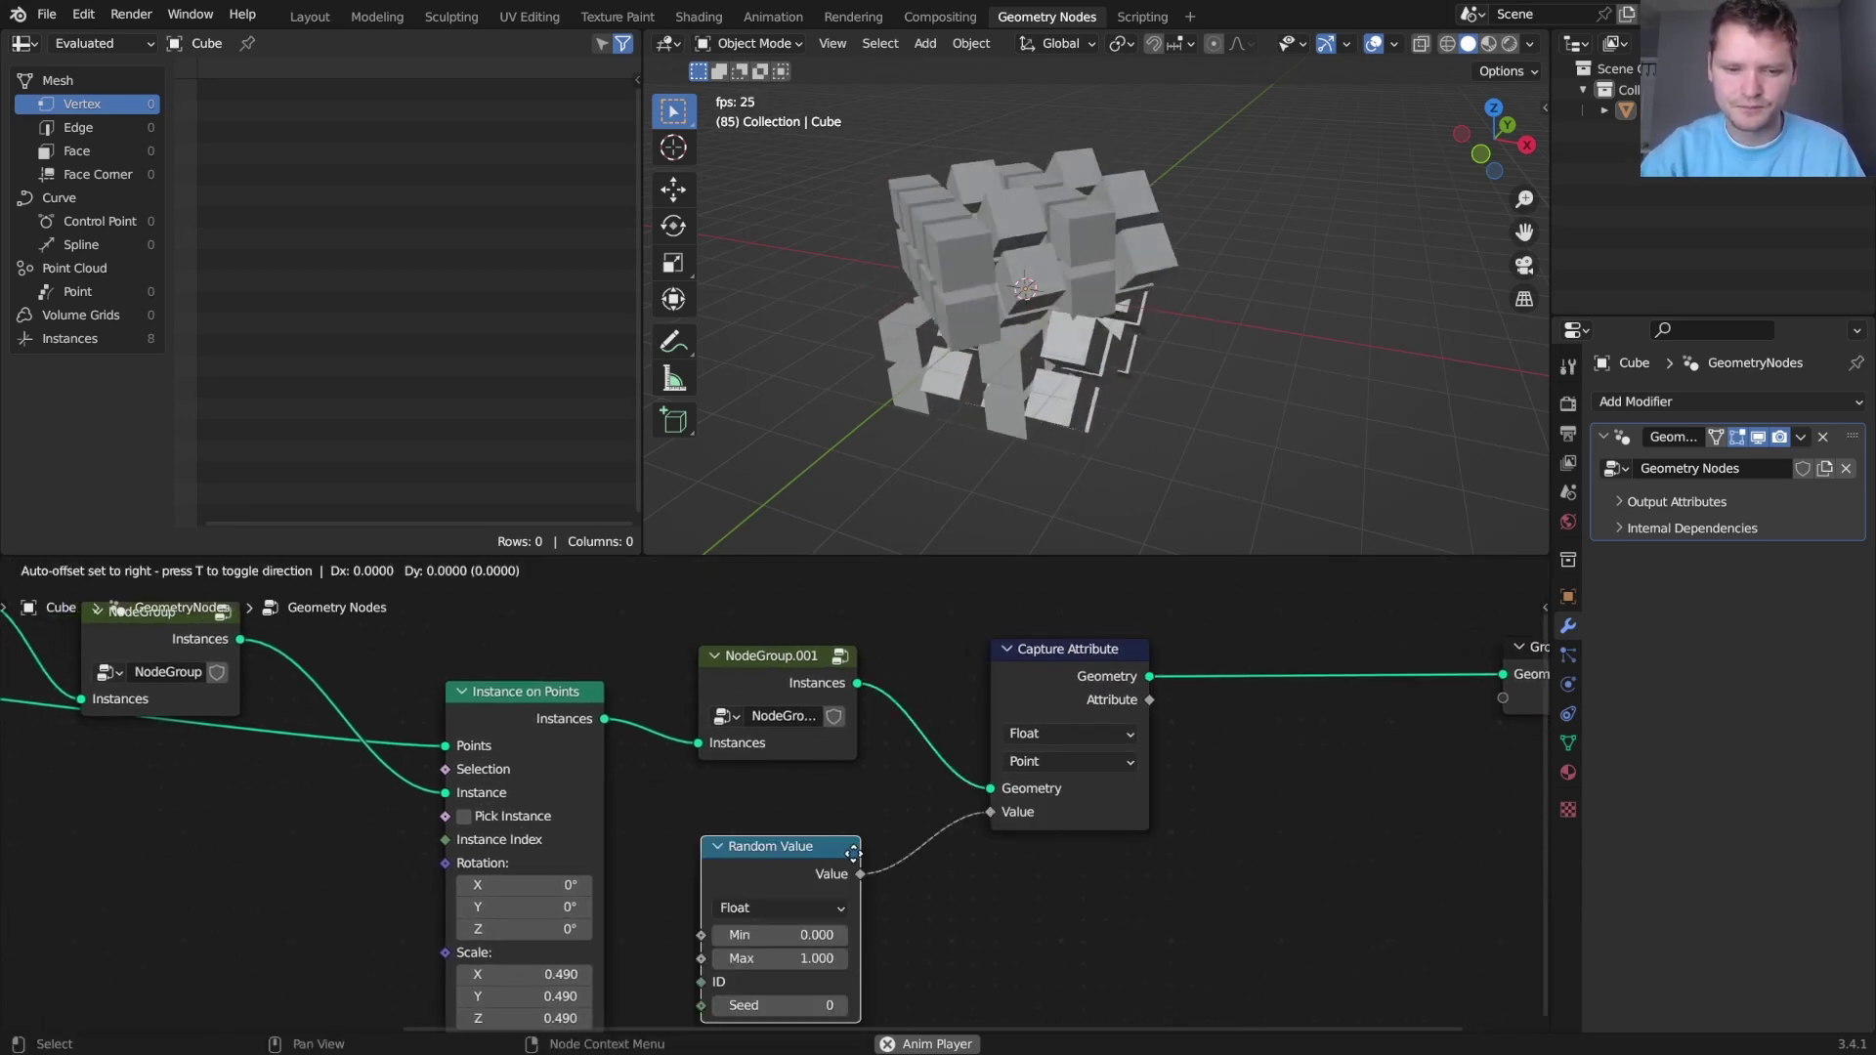
pyautogui.click(827, 849)
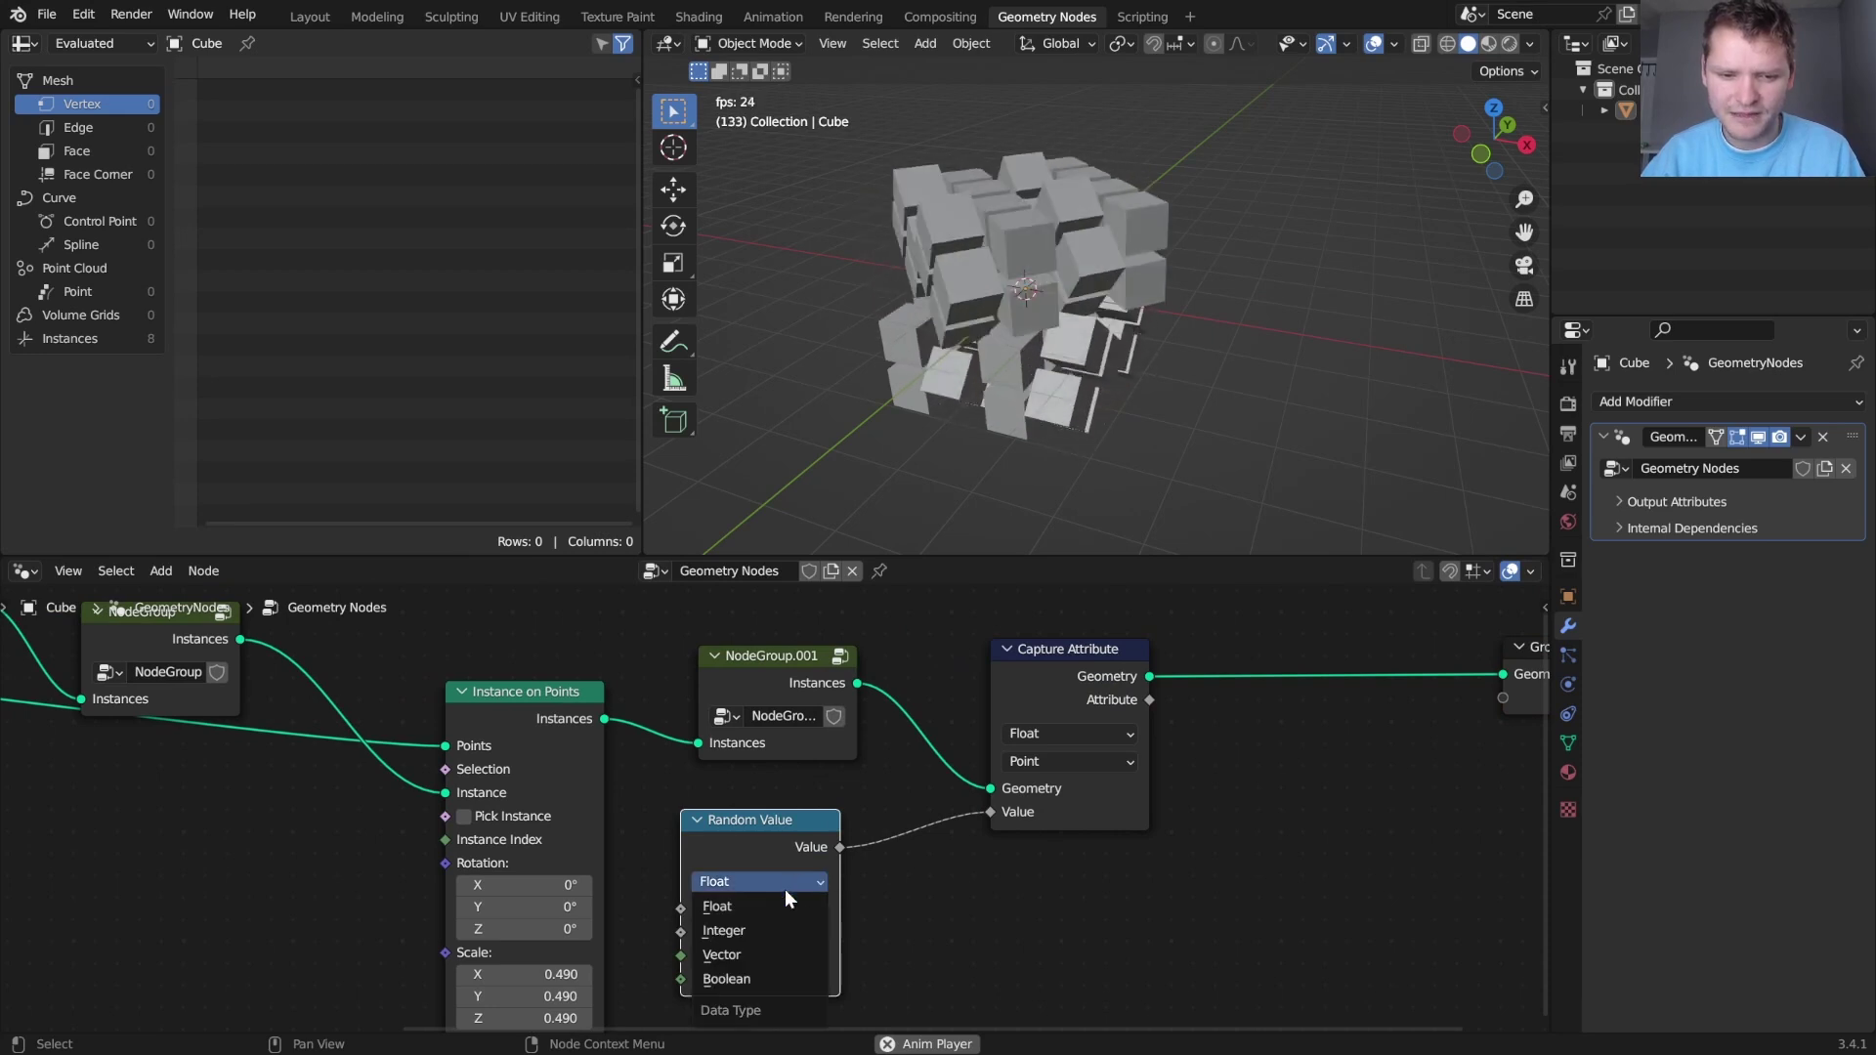
pyautogui.click(752, 978)
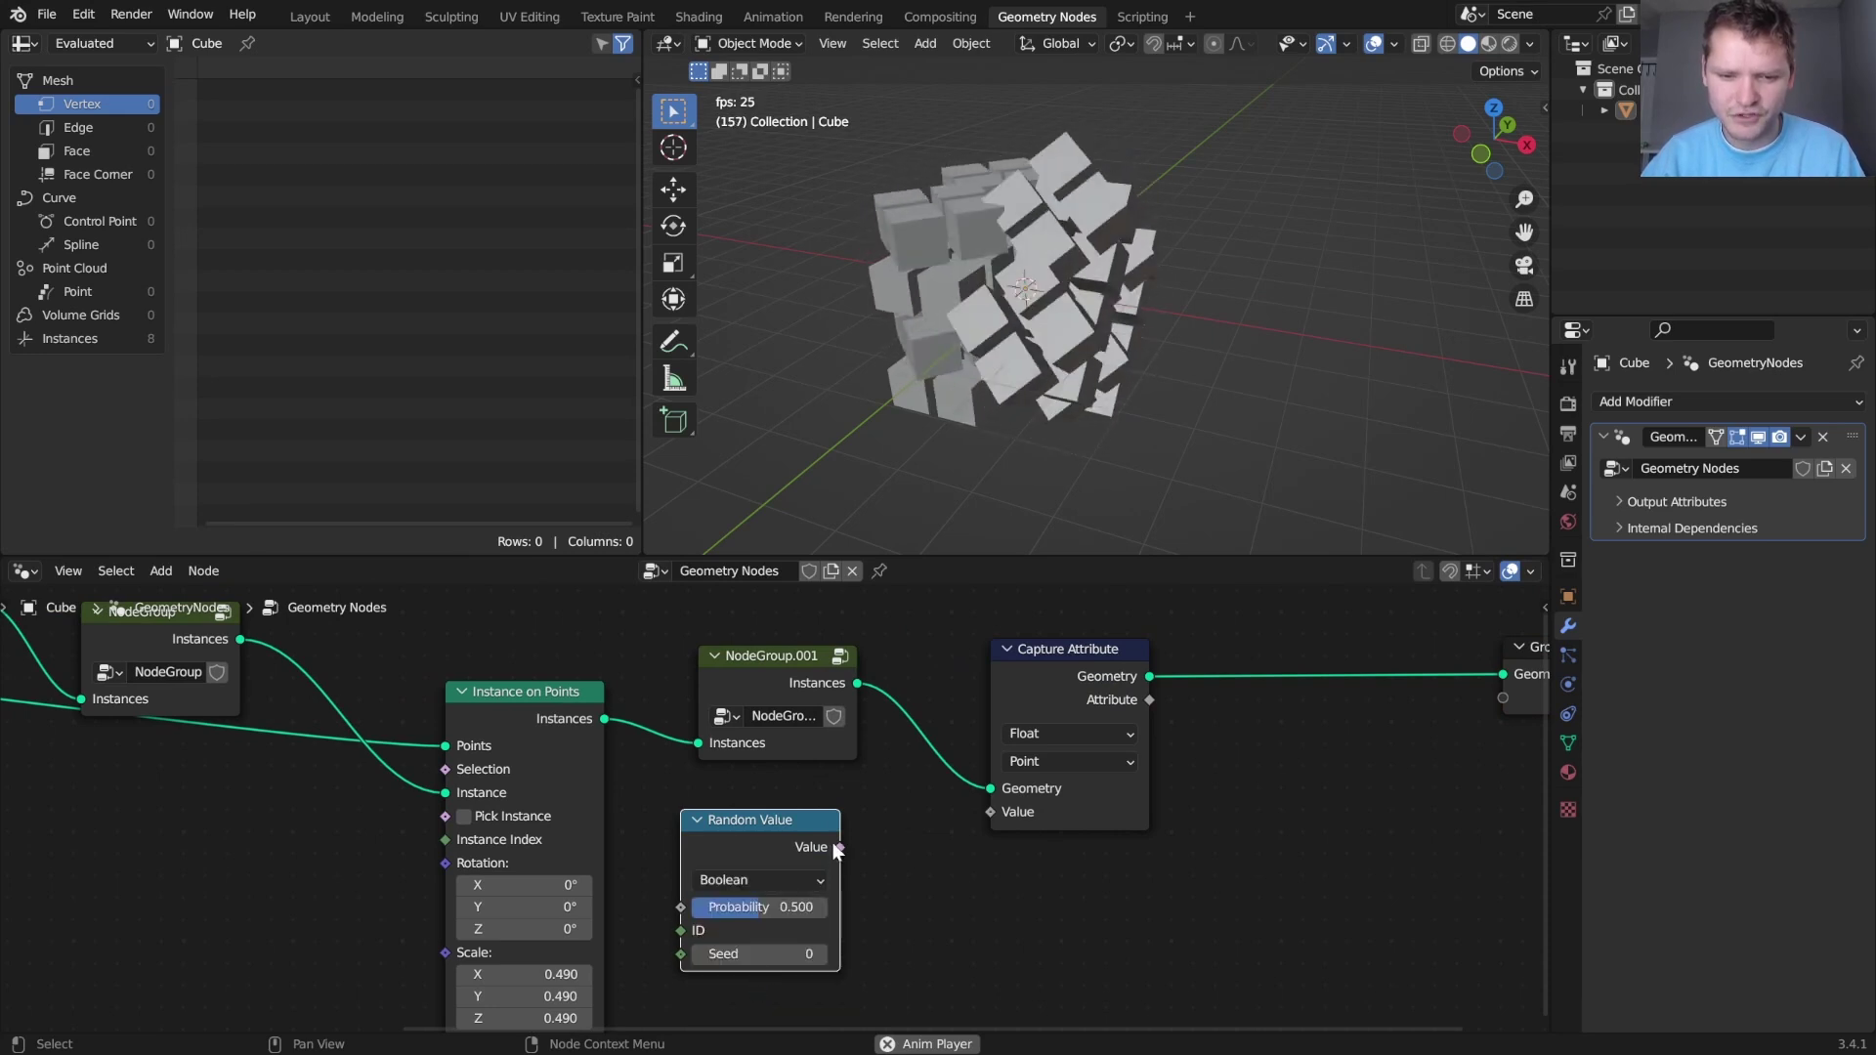
pyautogui.click(1064, 754)
pyautogui.click(1040, 900)
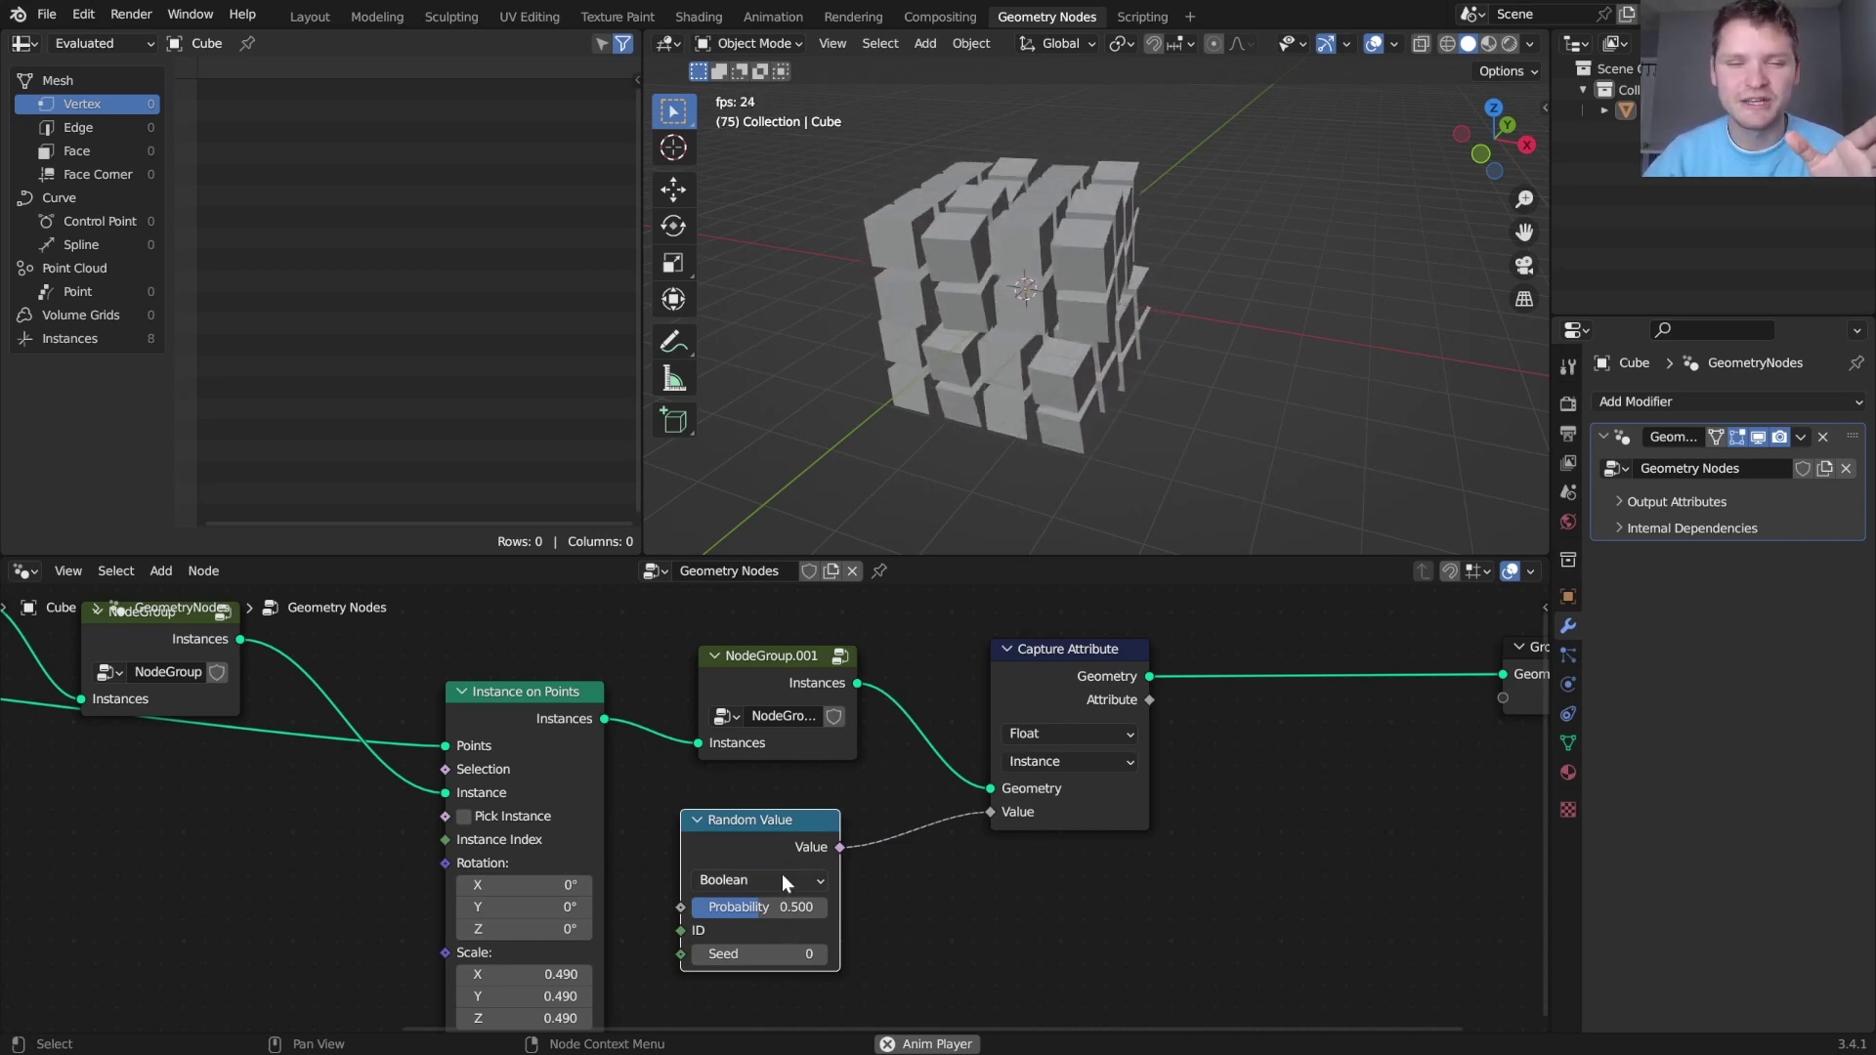
# Pause the animation and insert a Realize Instances node between Capture Attribute and Group Output
pyautogui.moveTo(1055, 759); pyautogui.dragTo(715, 806, button='middle')
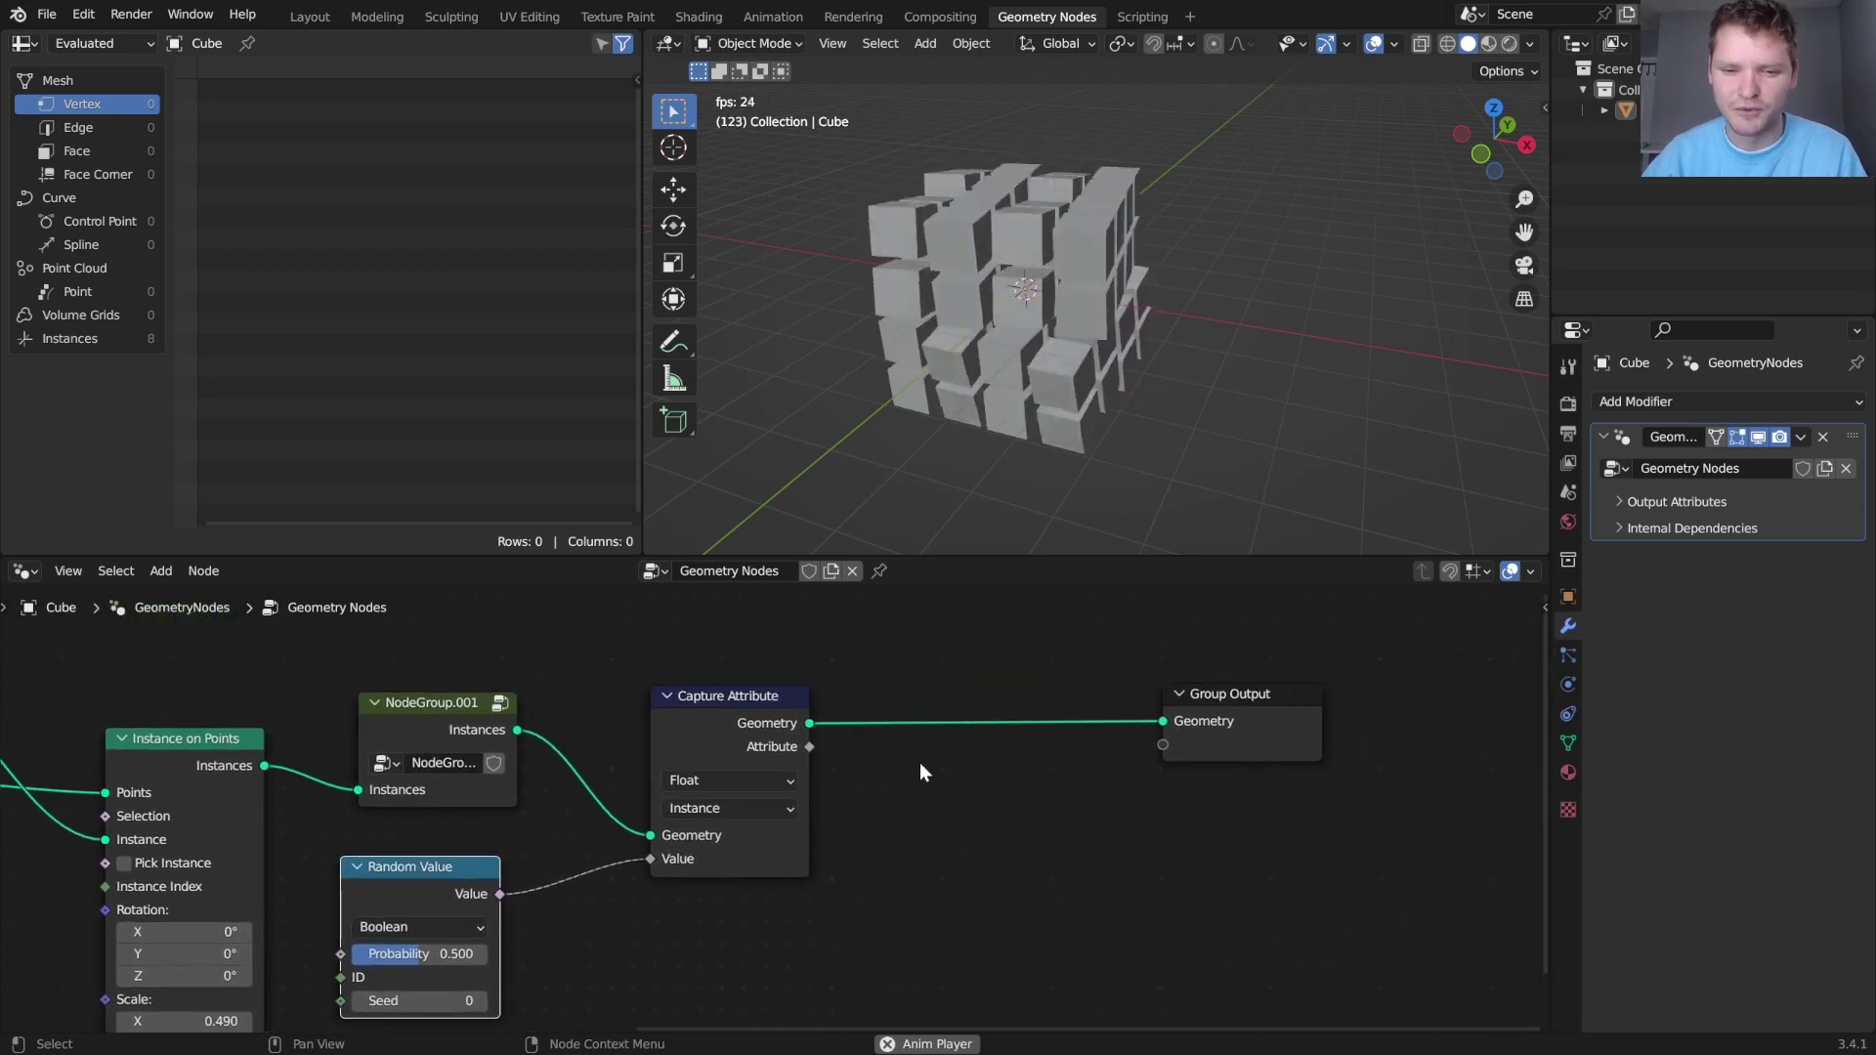
pyautogui.press('space')
pyautogui.moveTo(899, 747); pyautogui.dragTo(571, 810, button='middle')
pyautogui.hotkey('shift', 'a')
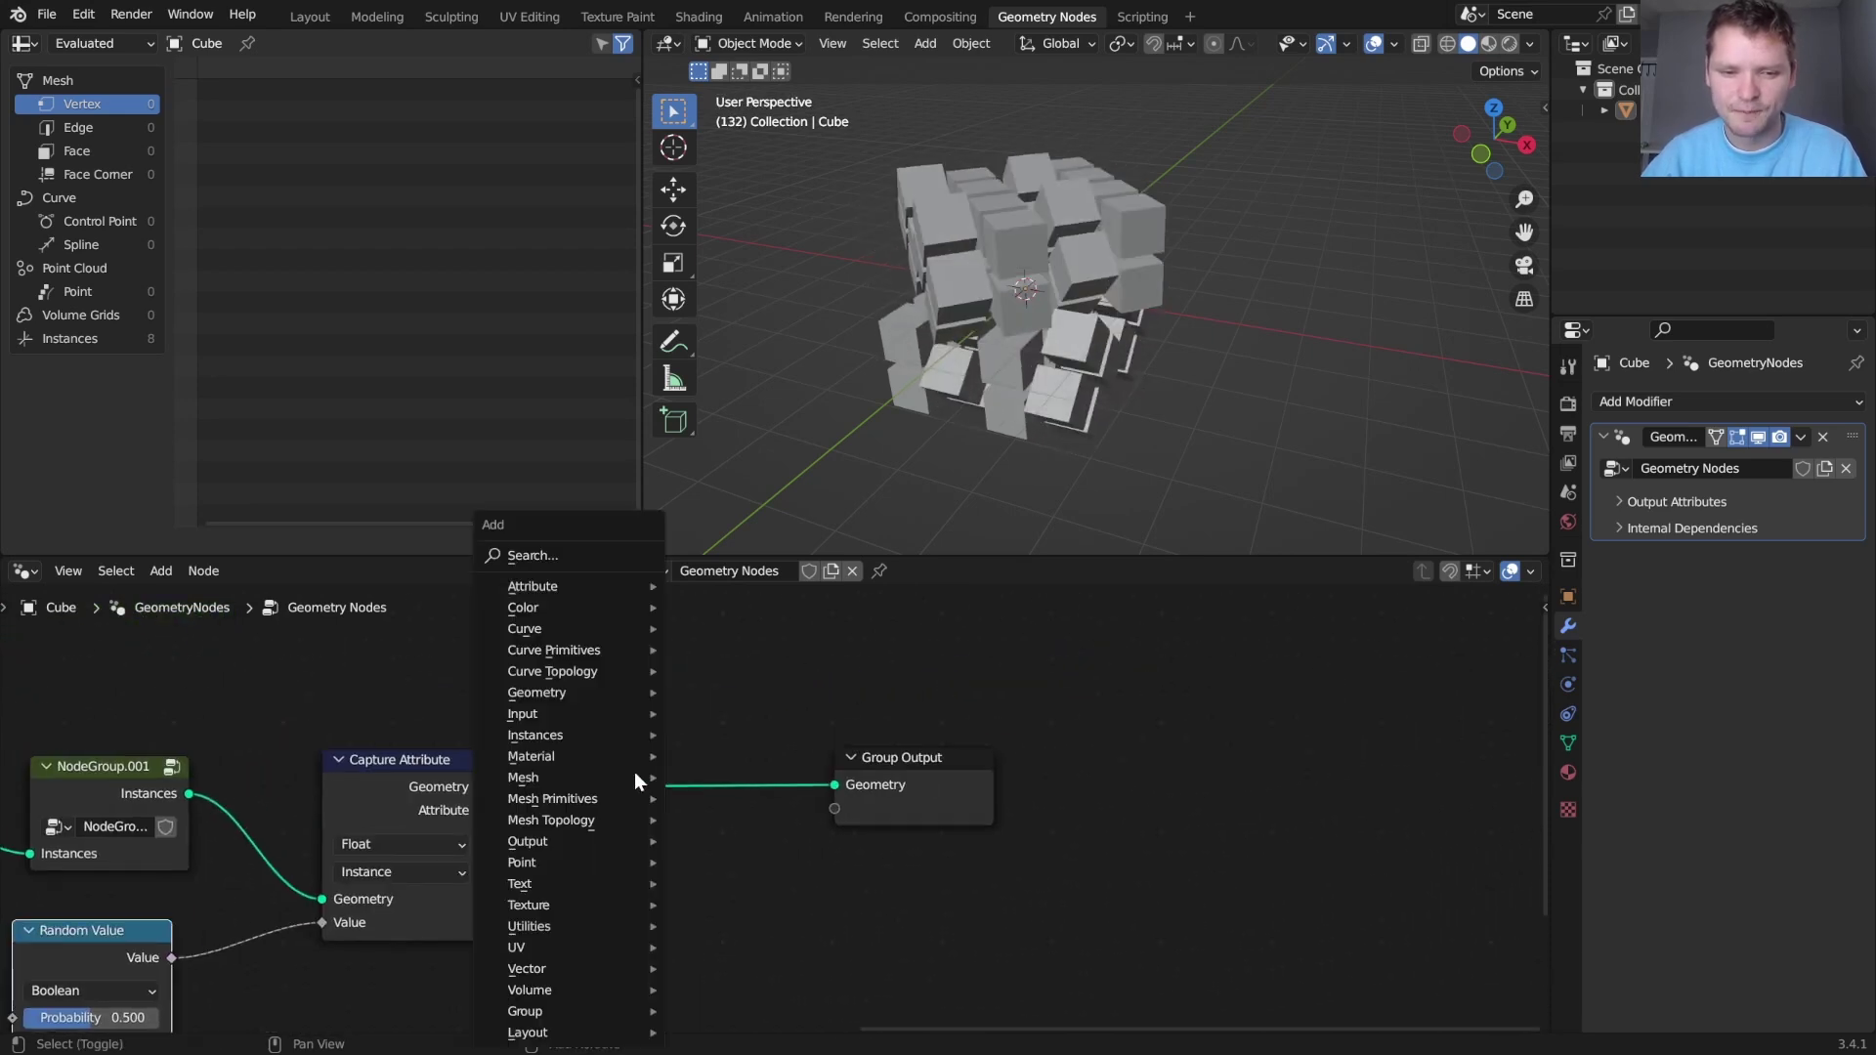
pyautogui.click(565, 555)
pyautogui.write('rea')
pyautogui.click(600, 594)
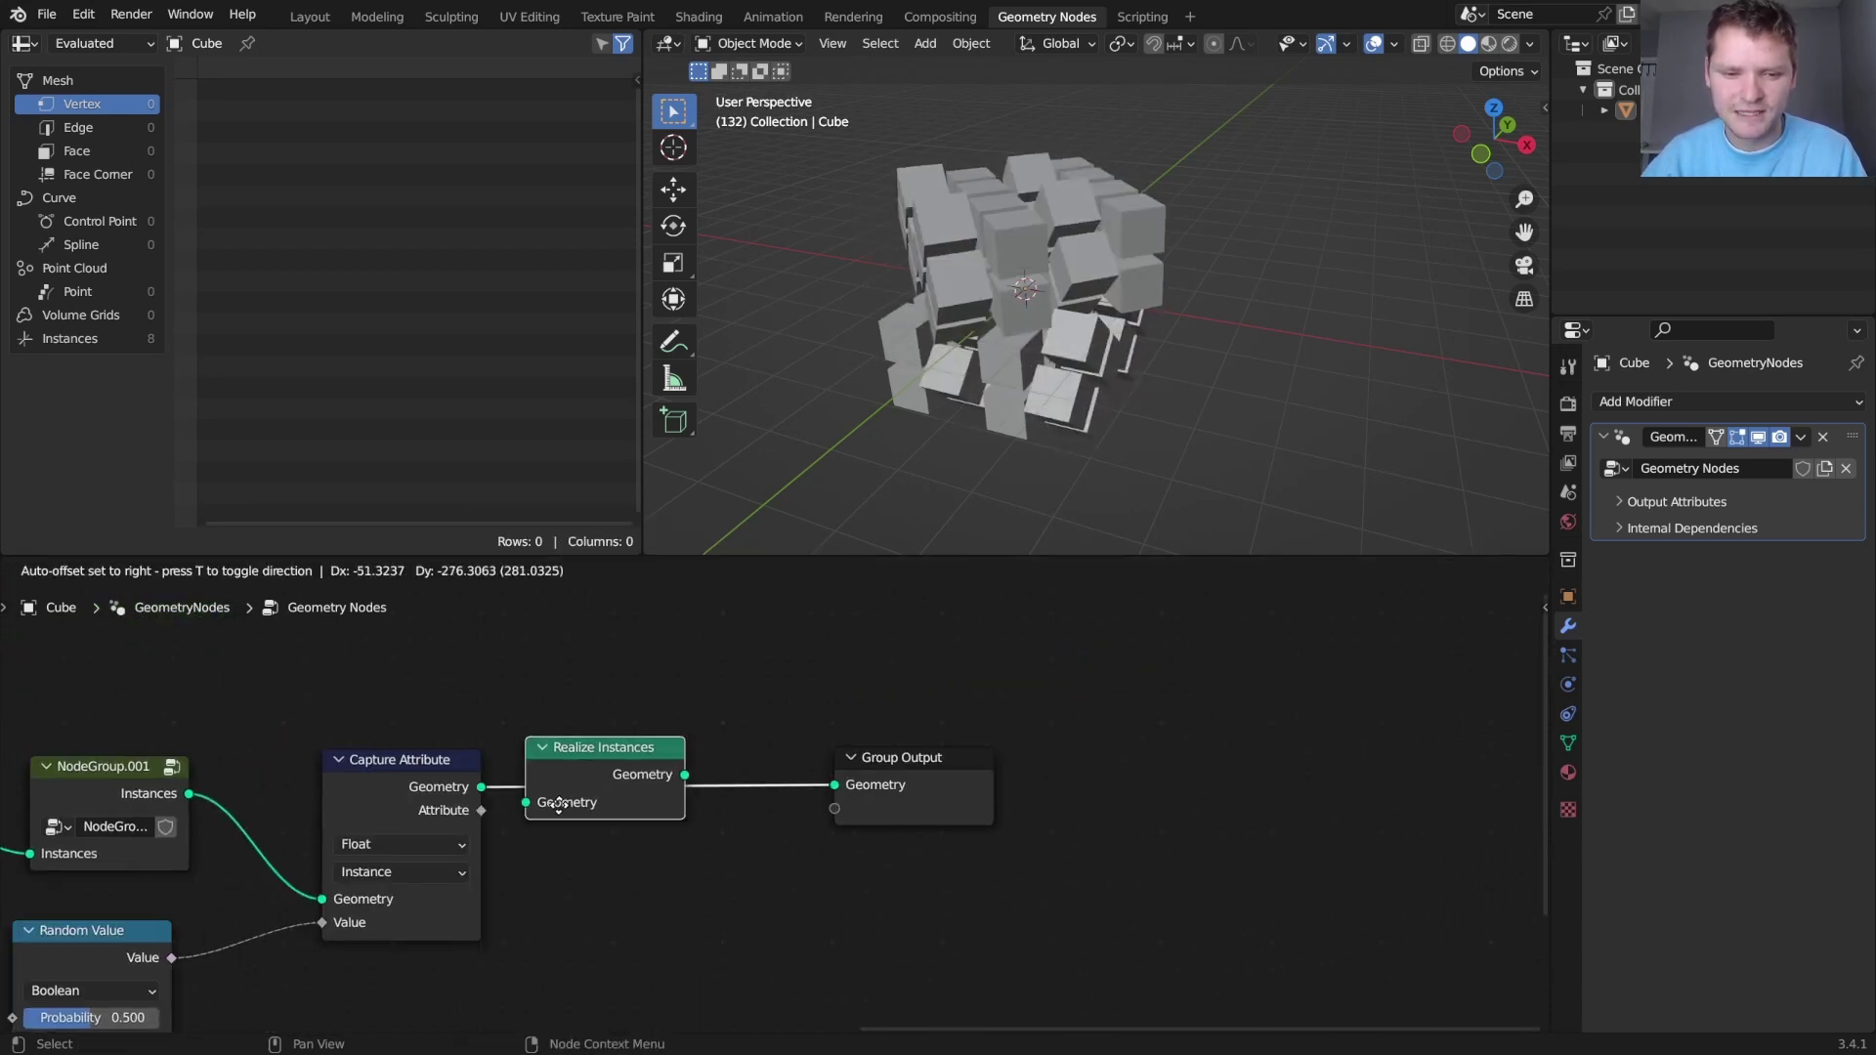
pyautogui.click(554, 805)
# Move Group Output farther away and insert a Separate Geometry node after Realize Instances
pyautogui.moveTo(981, 849); pyautogui.dragTo(900, 738)
pyautogui.press('g')
pyautogui.click(1239, 750)
pyautogui.hotkey('shift', 'a')
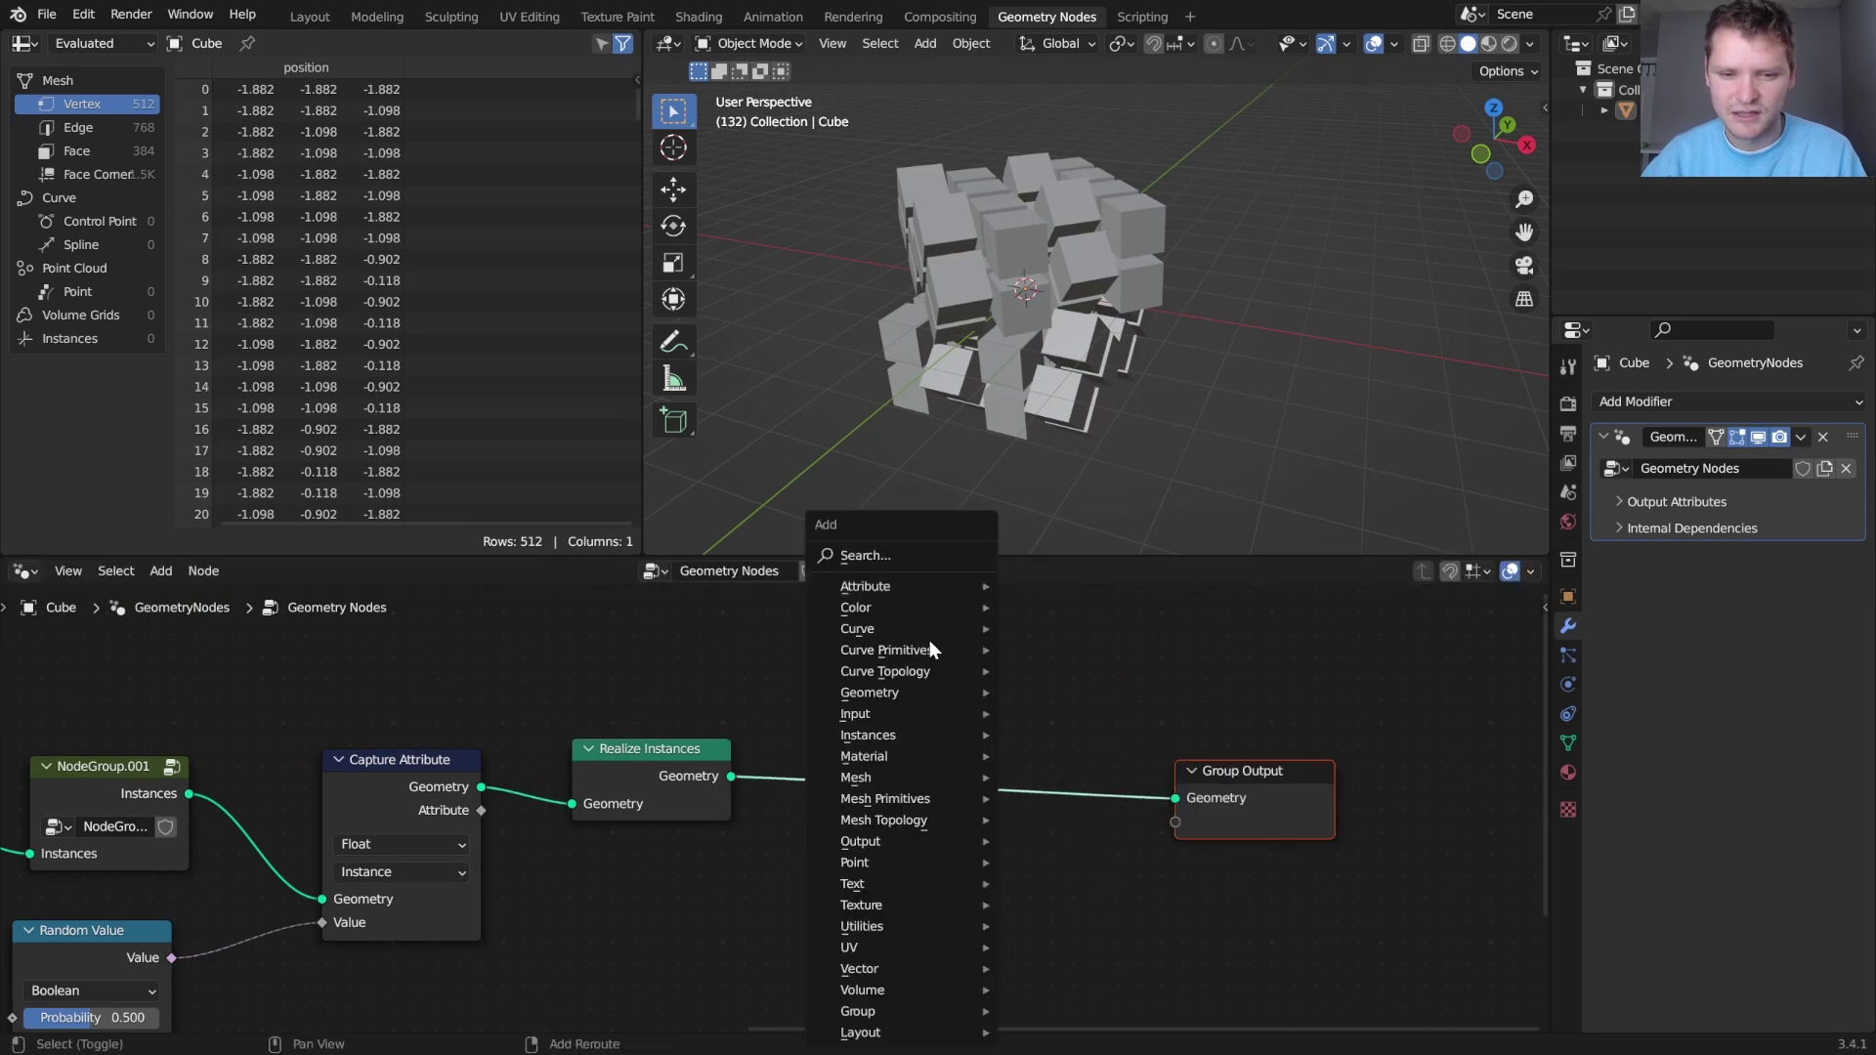
pyautogui.click(922, 554)
pyautogui.write('sep')
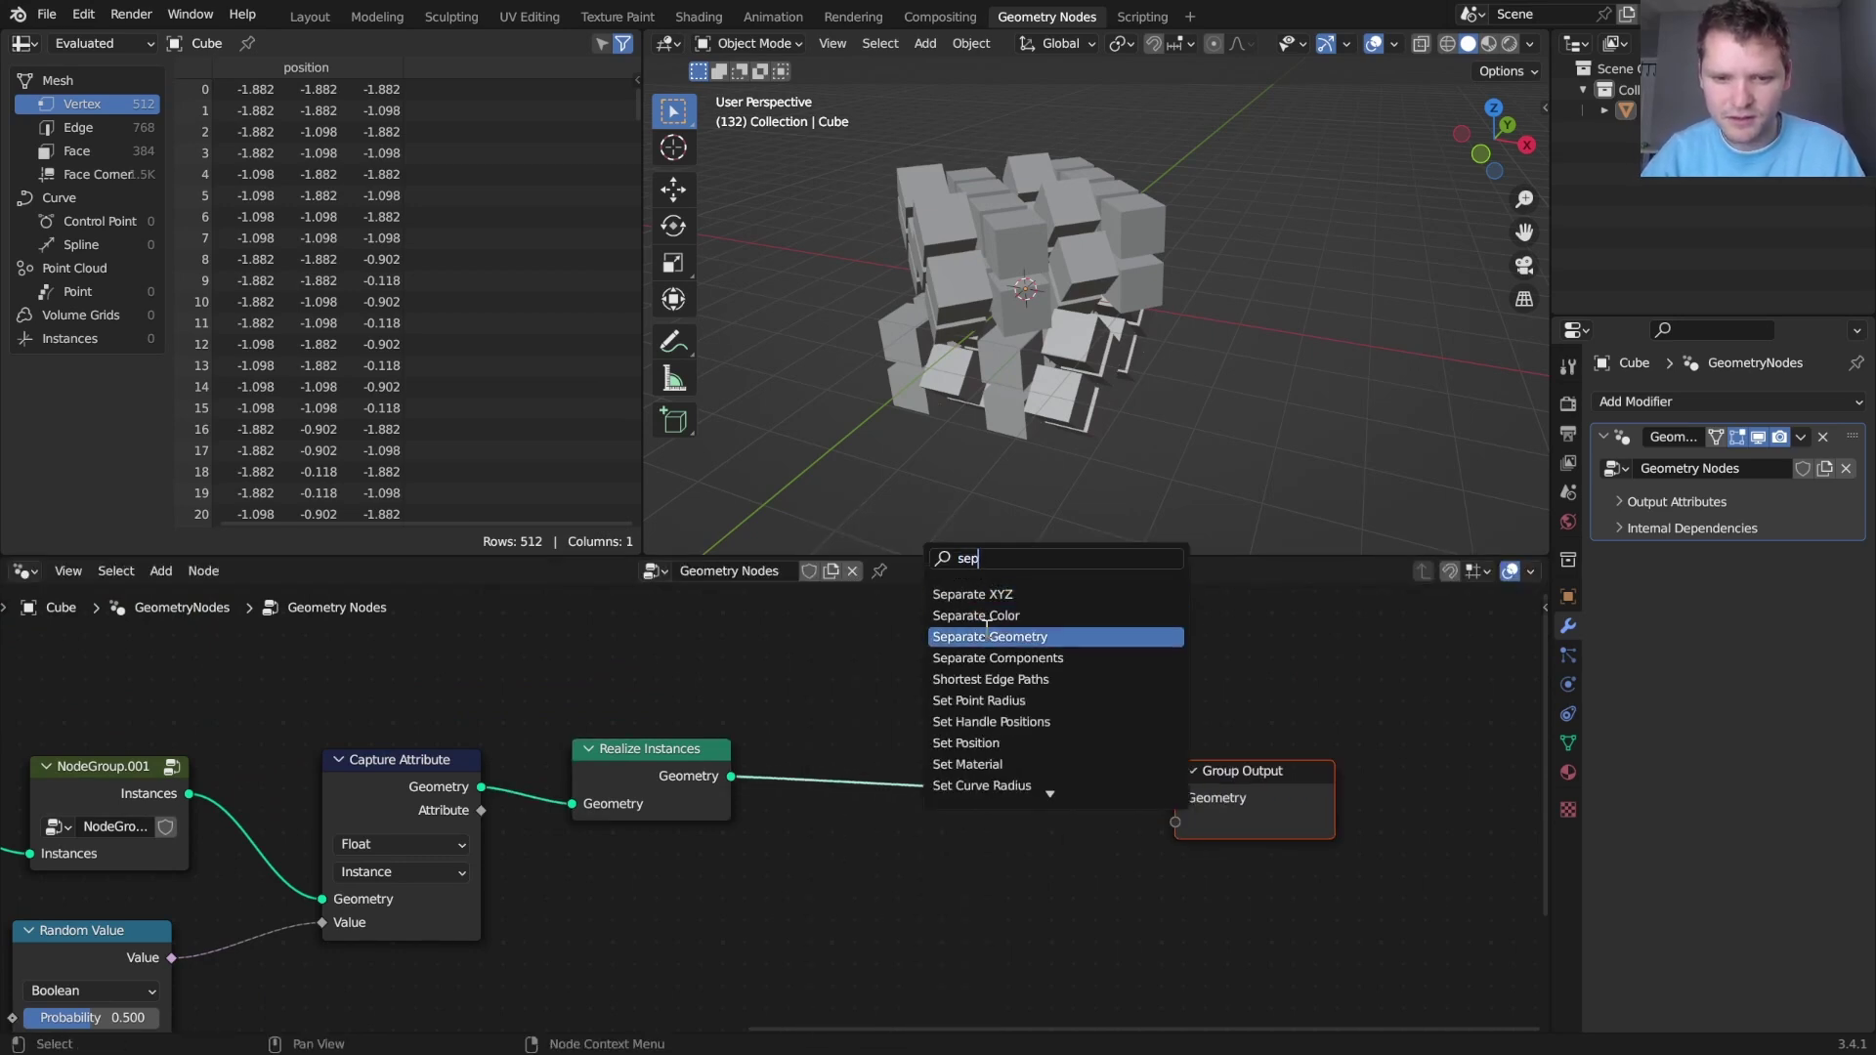
pyautogui.click(989, 635)
pyautogui.click(919, 743)
# Link Capture Attribute's Attribute to Separate Geometry's Selection input, and preview the Inverted and Selection outputs during playback
pyautogui.moveTo(503, 798); pyautogui.dragTo(617, 741, button='middle')
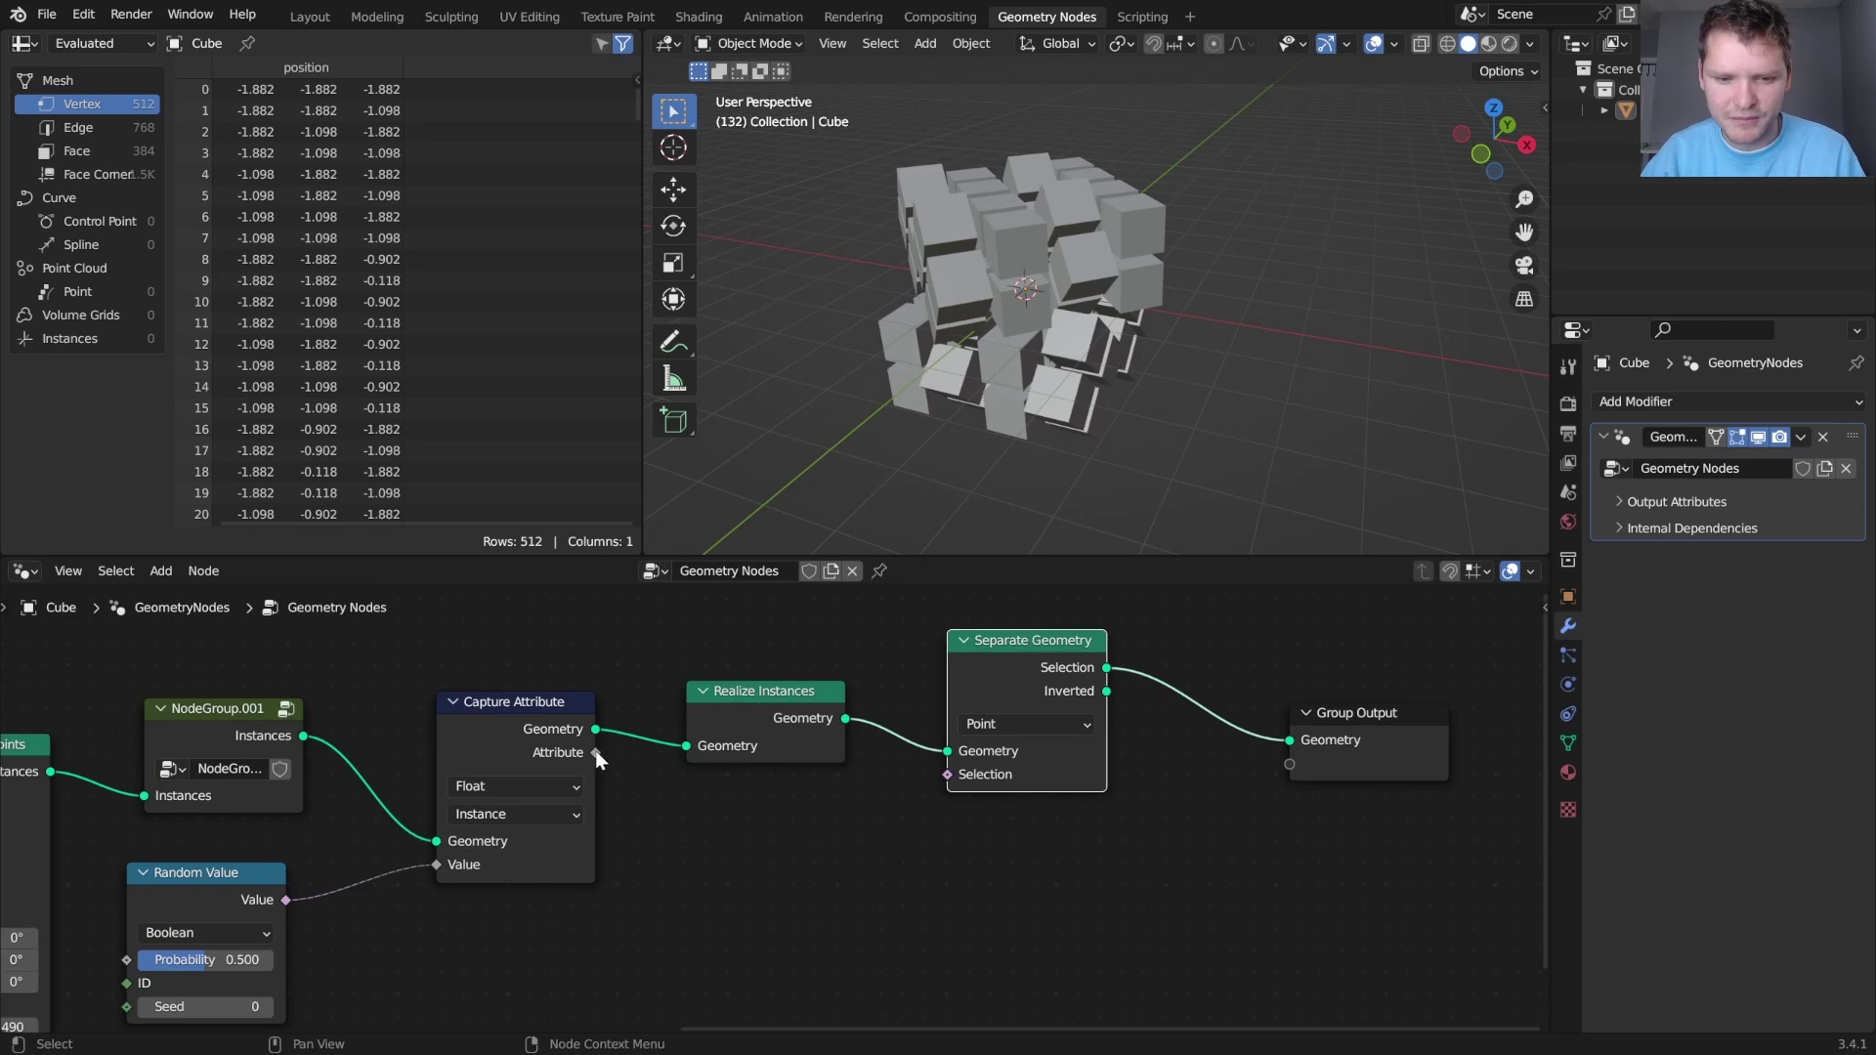
pyautogui.moveTo(956, 763); pyautogui.dragTo(954, 771)
pyautogui.press('space')
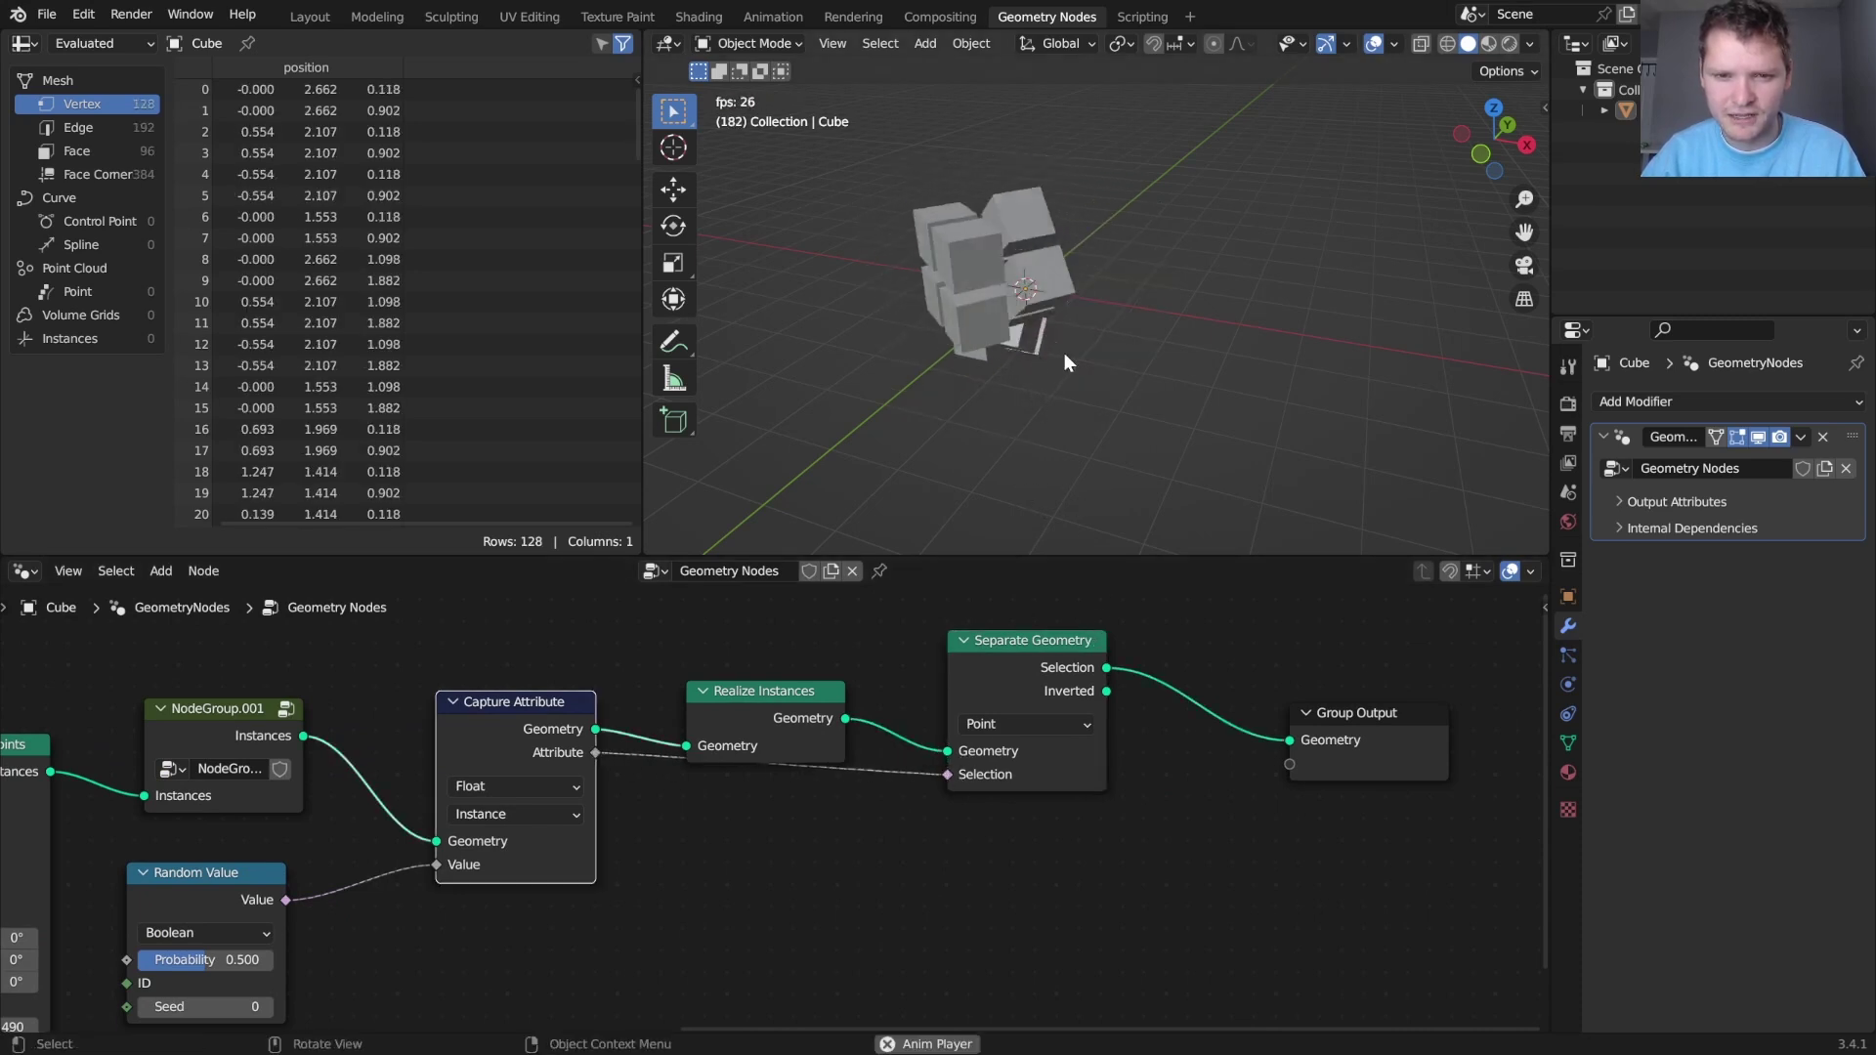
pyautogui.keyDown('alt'); pyautogui.keyDown('shift'); pyautogui.click(1062, 667); pyautogui.keyUp('shift'); pyautogui.keyUp('alt')
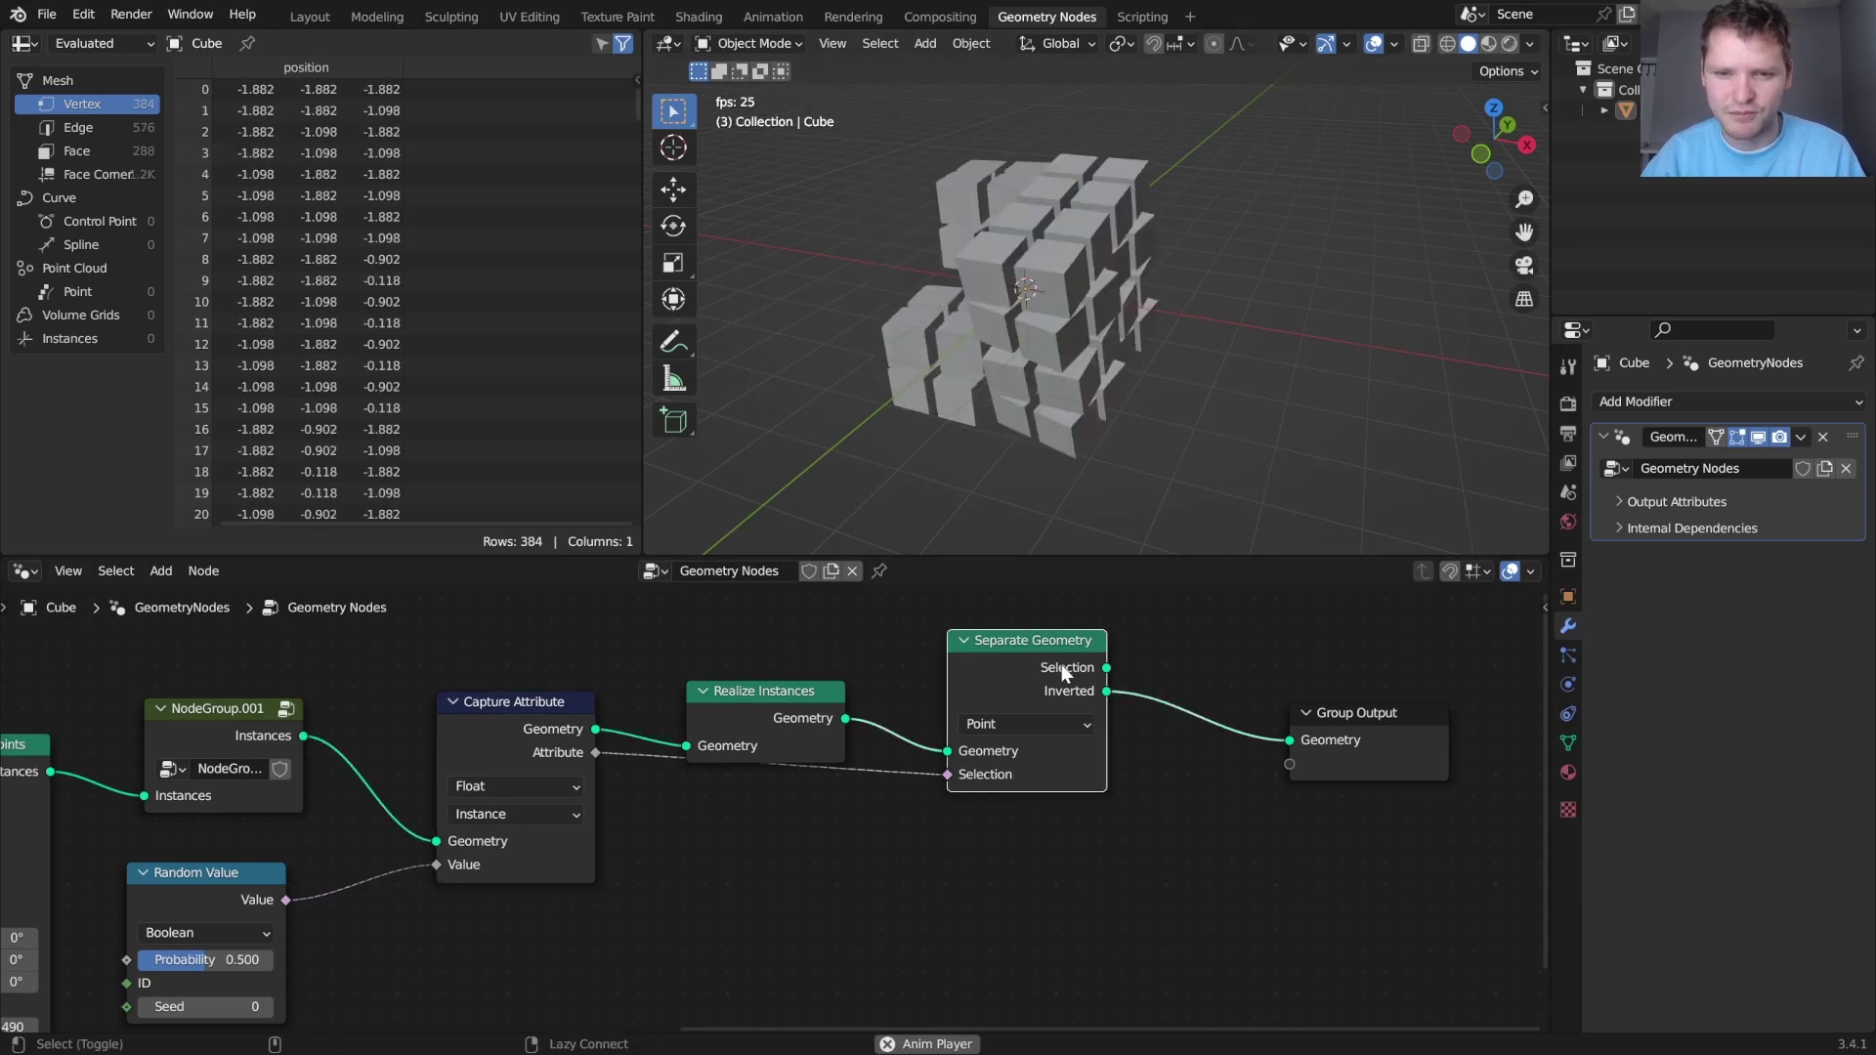
pyautogui.keyDown('alt'); pyautogui.keyDown('shift'); pyautogui.click(1061, 666); pyautogui.keyUp('shift'); pyautogui.keyUp('alt')
pyautogui.press('space')
# Make room before Group Output and insert a Mesh to Curve node after Separate Geometry's Selection output
pyautogui.moveTo(1136, 692); pyautogui.dragTo(743, 724, button='middle')
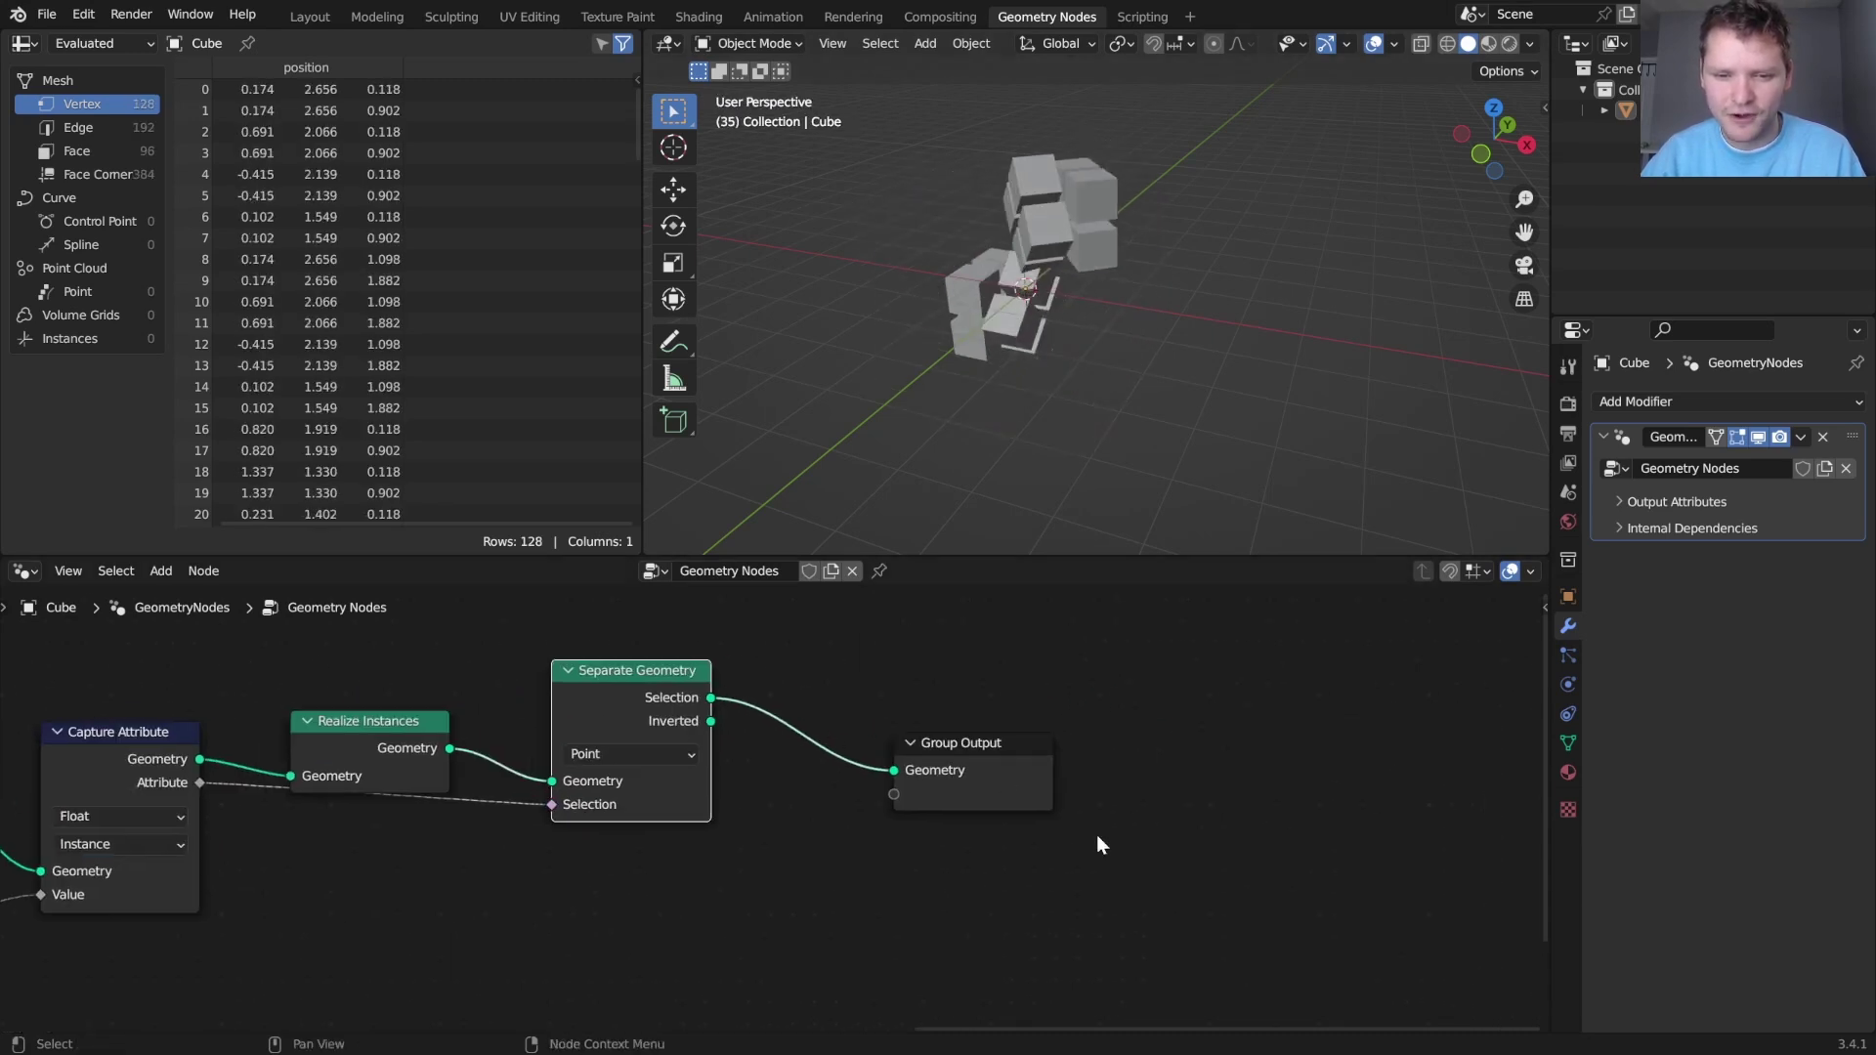
pyautogui.moveTo(1040, 743); pyautogui.dragTo(1363, 744)
pyautogui.hotkey('shift', 'a')
pyautogui.click(994, 555)
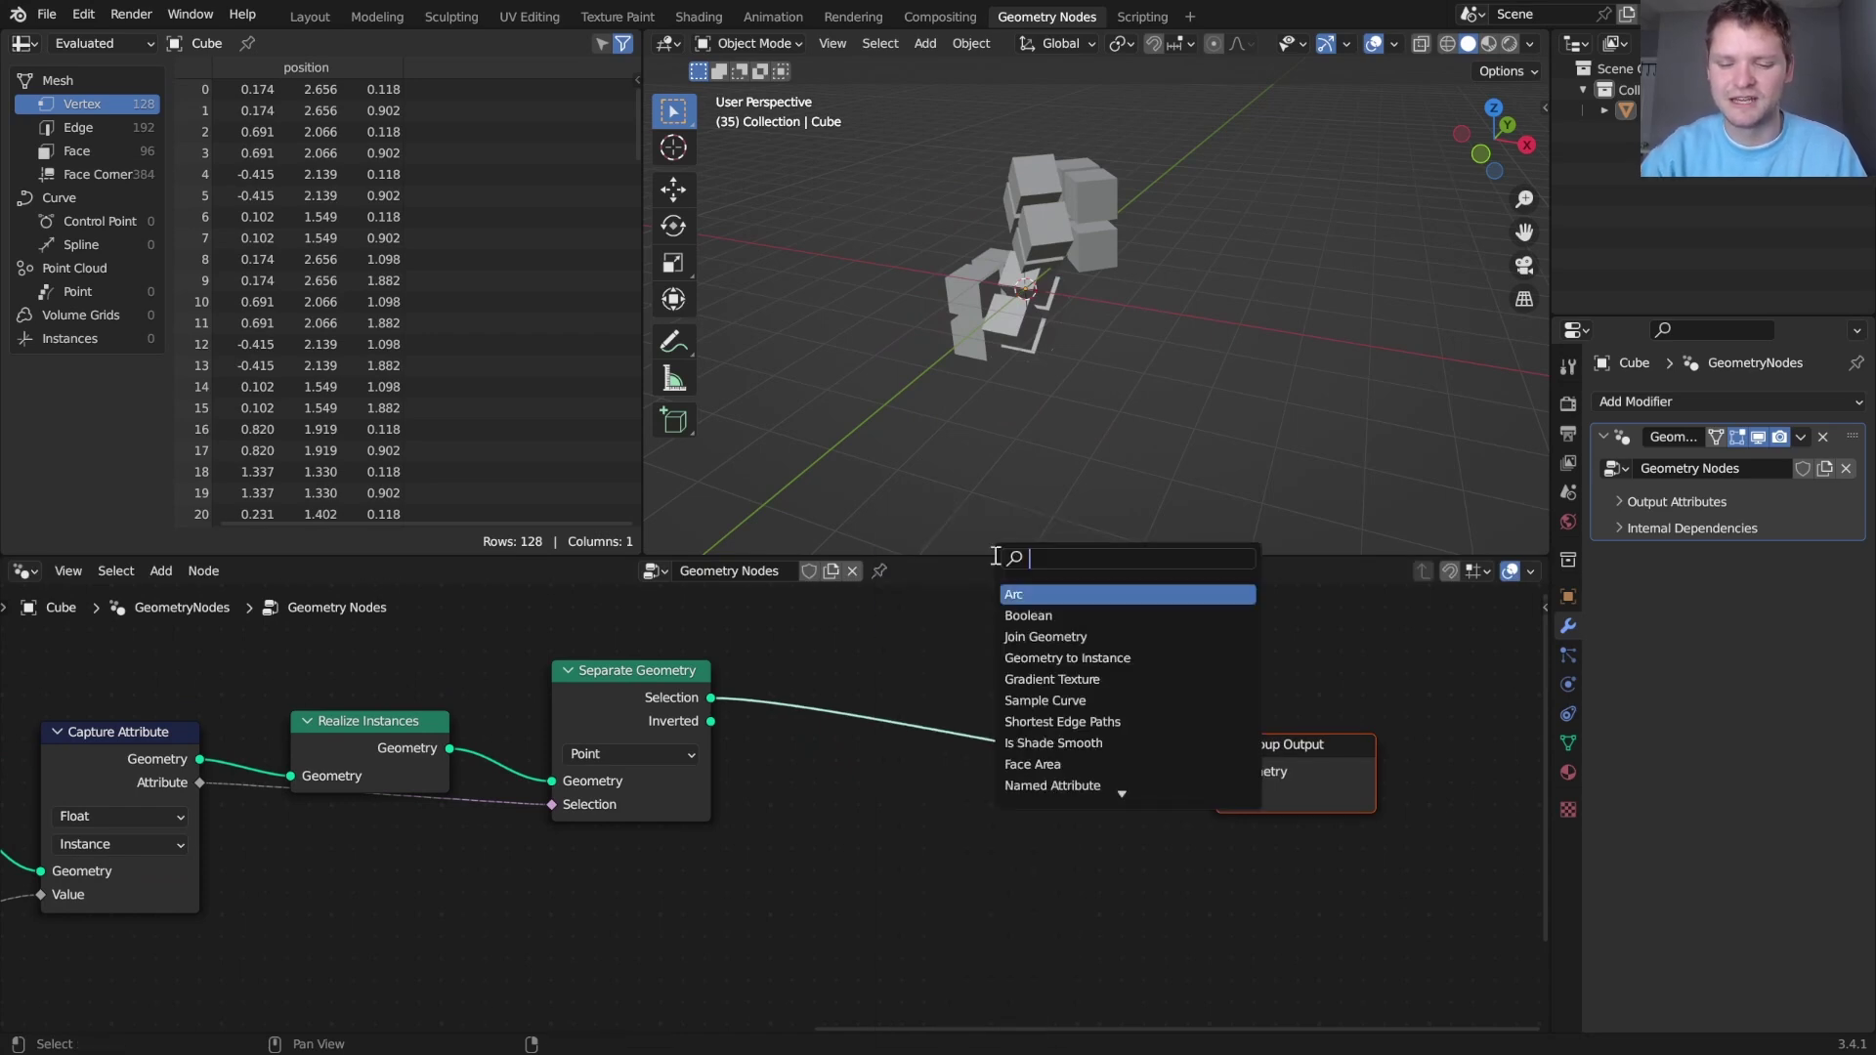
pyautogui.write('mesh to')
pyautogui.press('Return')
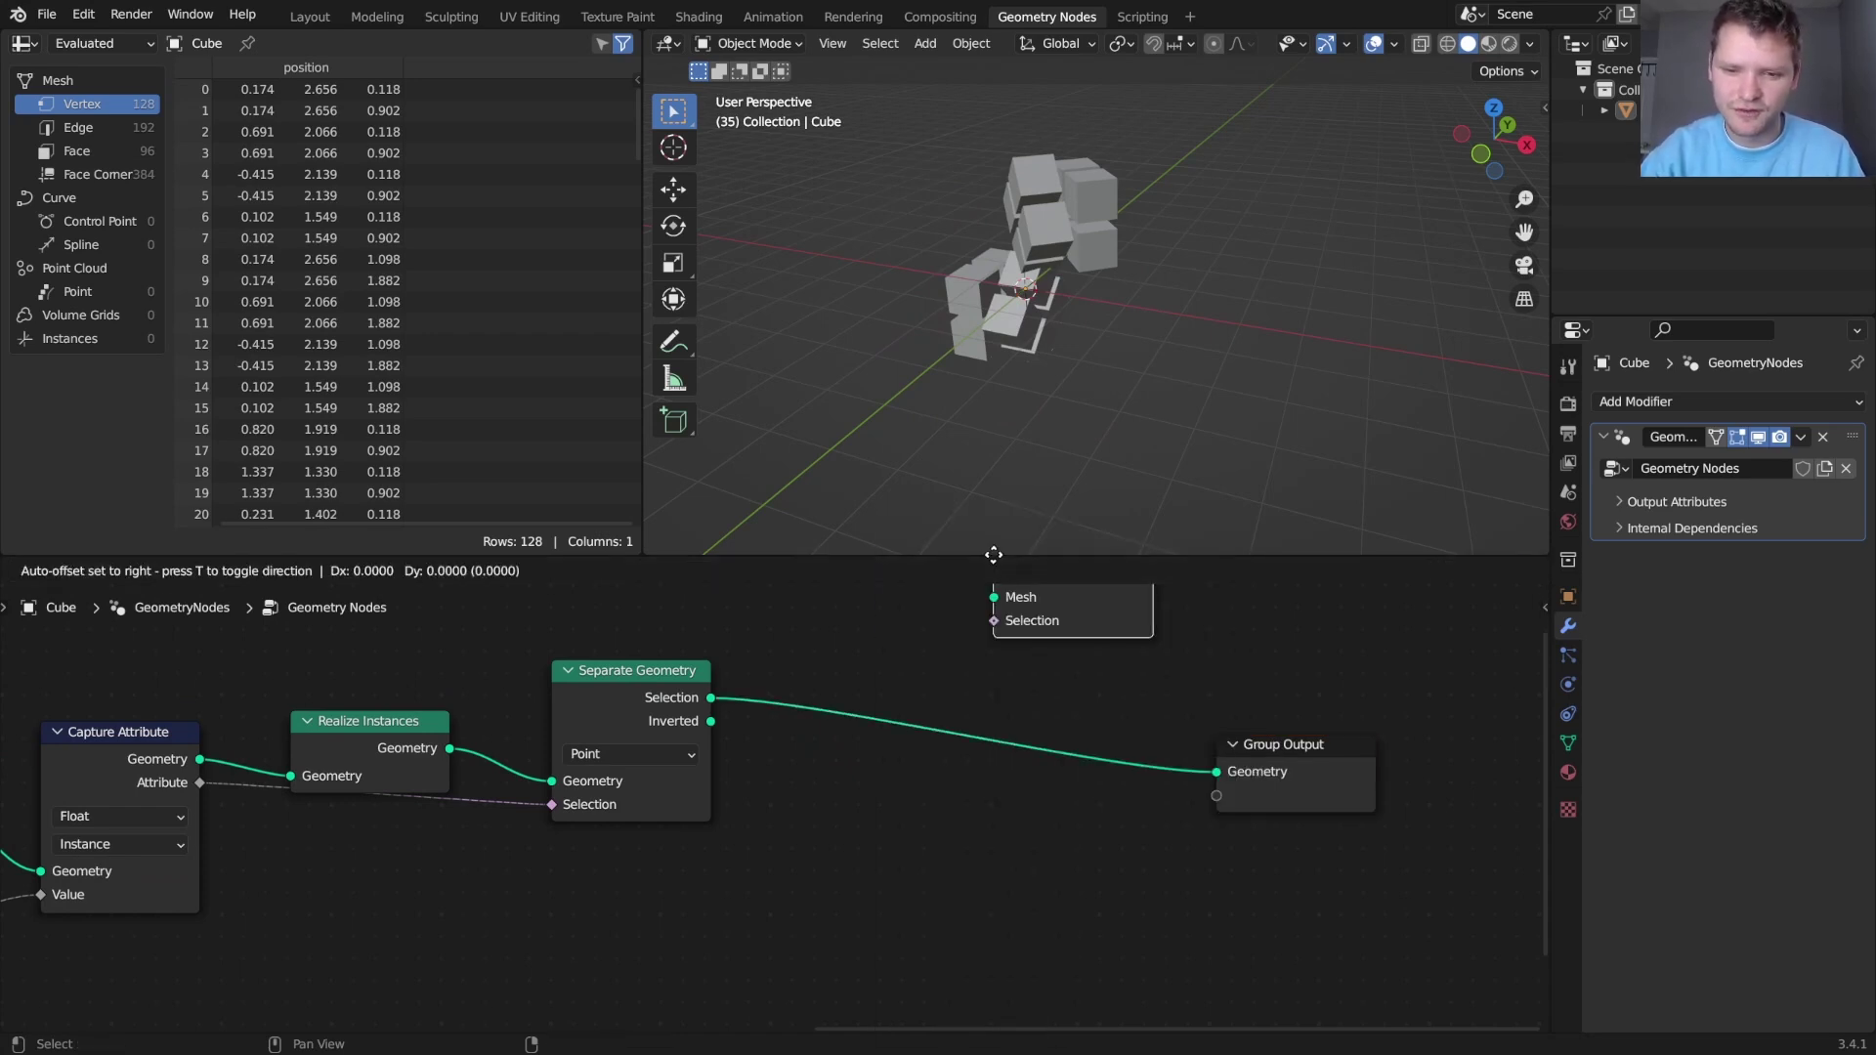
pyautogui.click(893, 706)
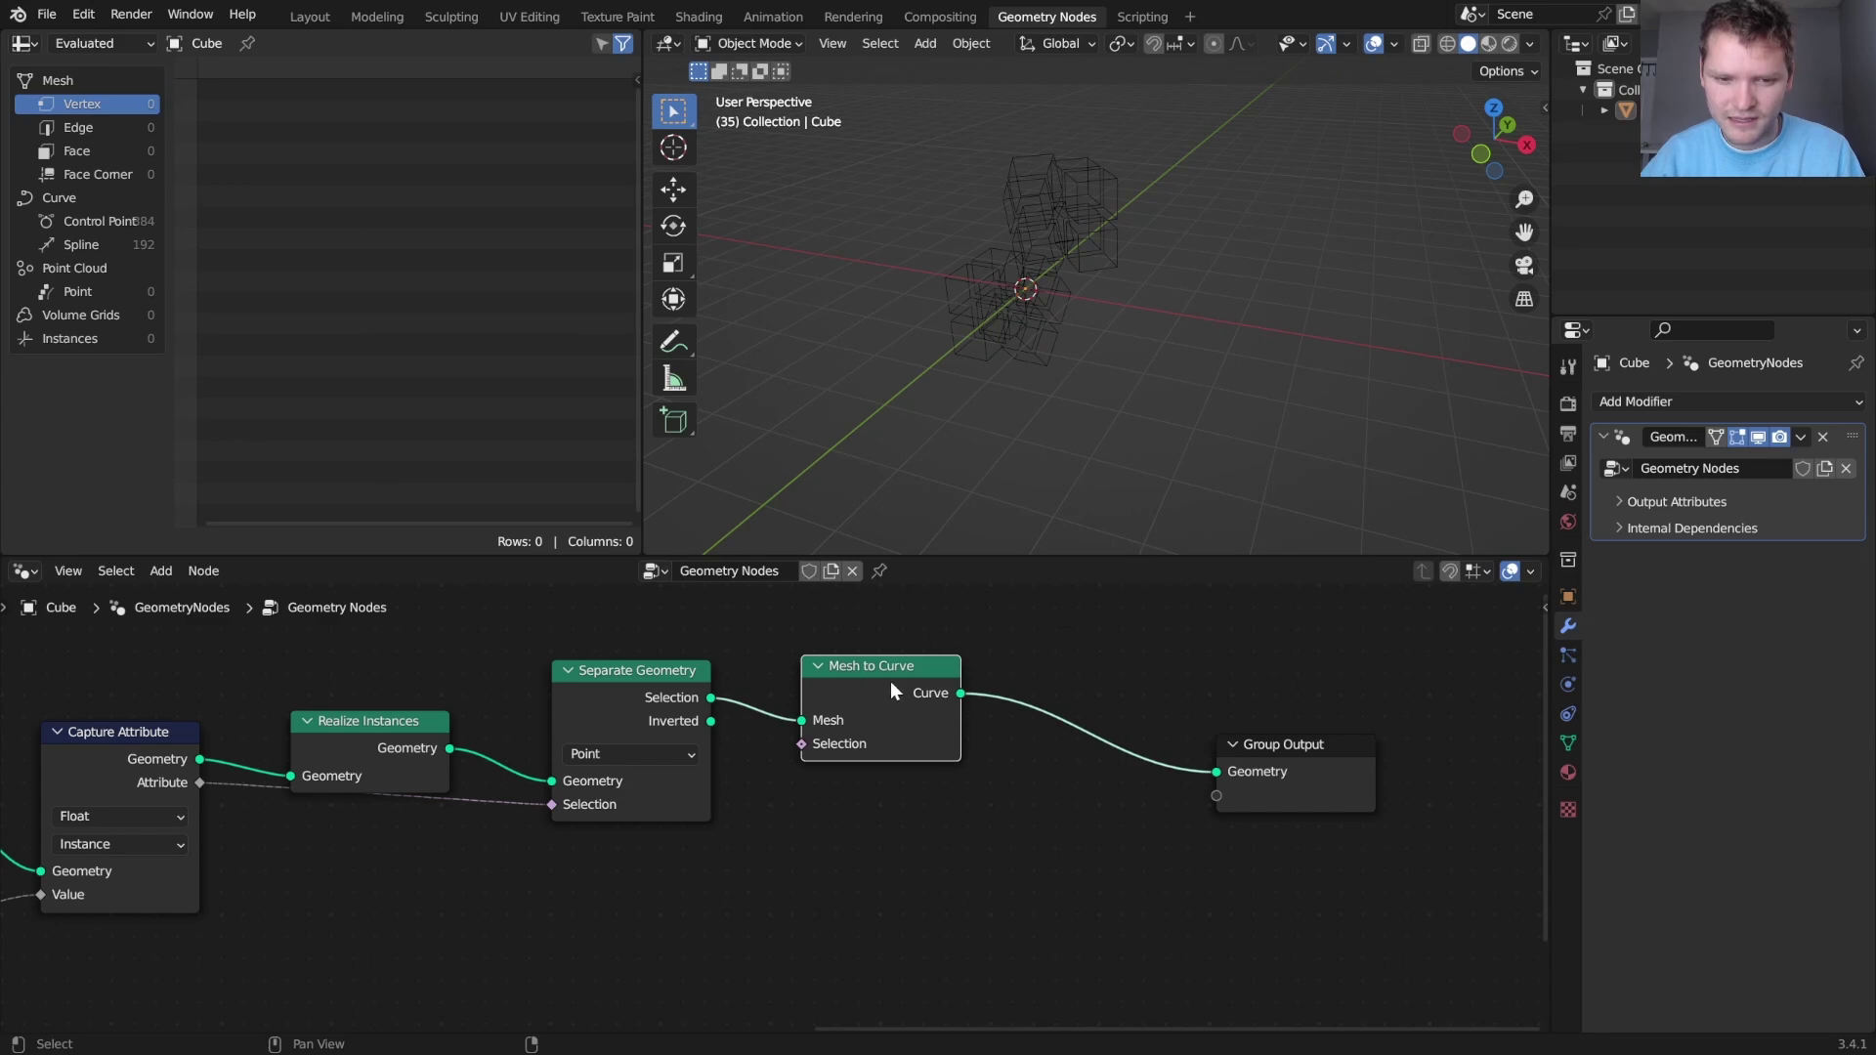
# Insert a Join Geometry node after Mesh to Curve and link Separate Geometry's Inverted output into it
pyautogui.hotkey('shift', 'a')
pyautogui.click(888, 555)
pyautogui.write('j')
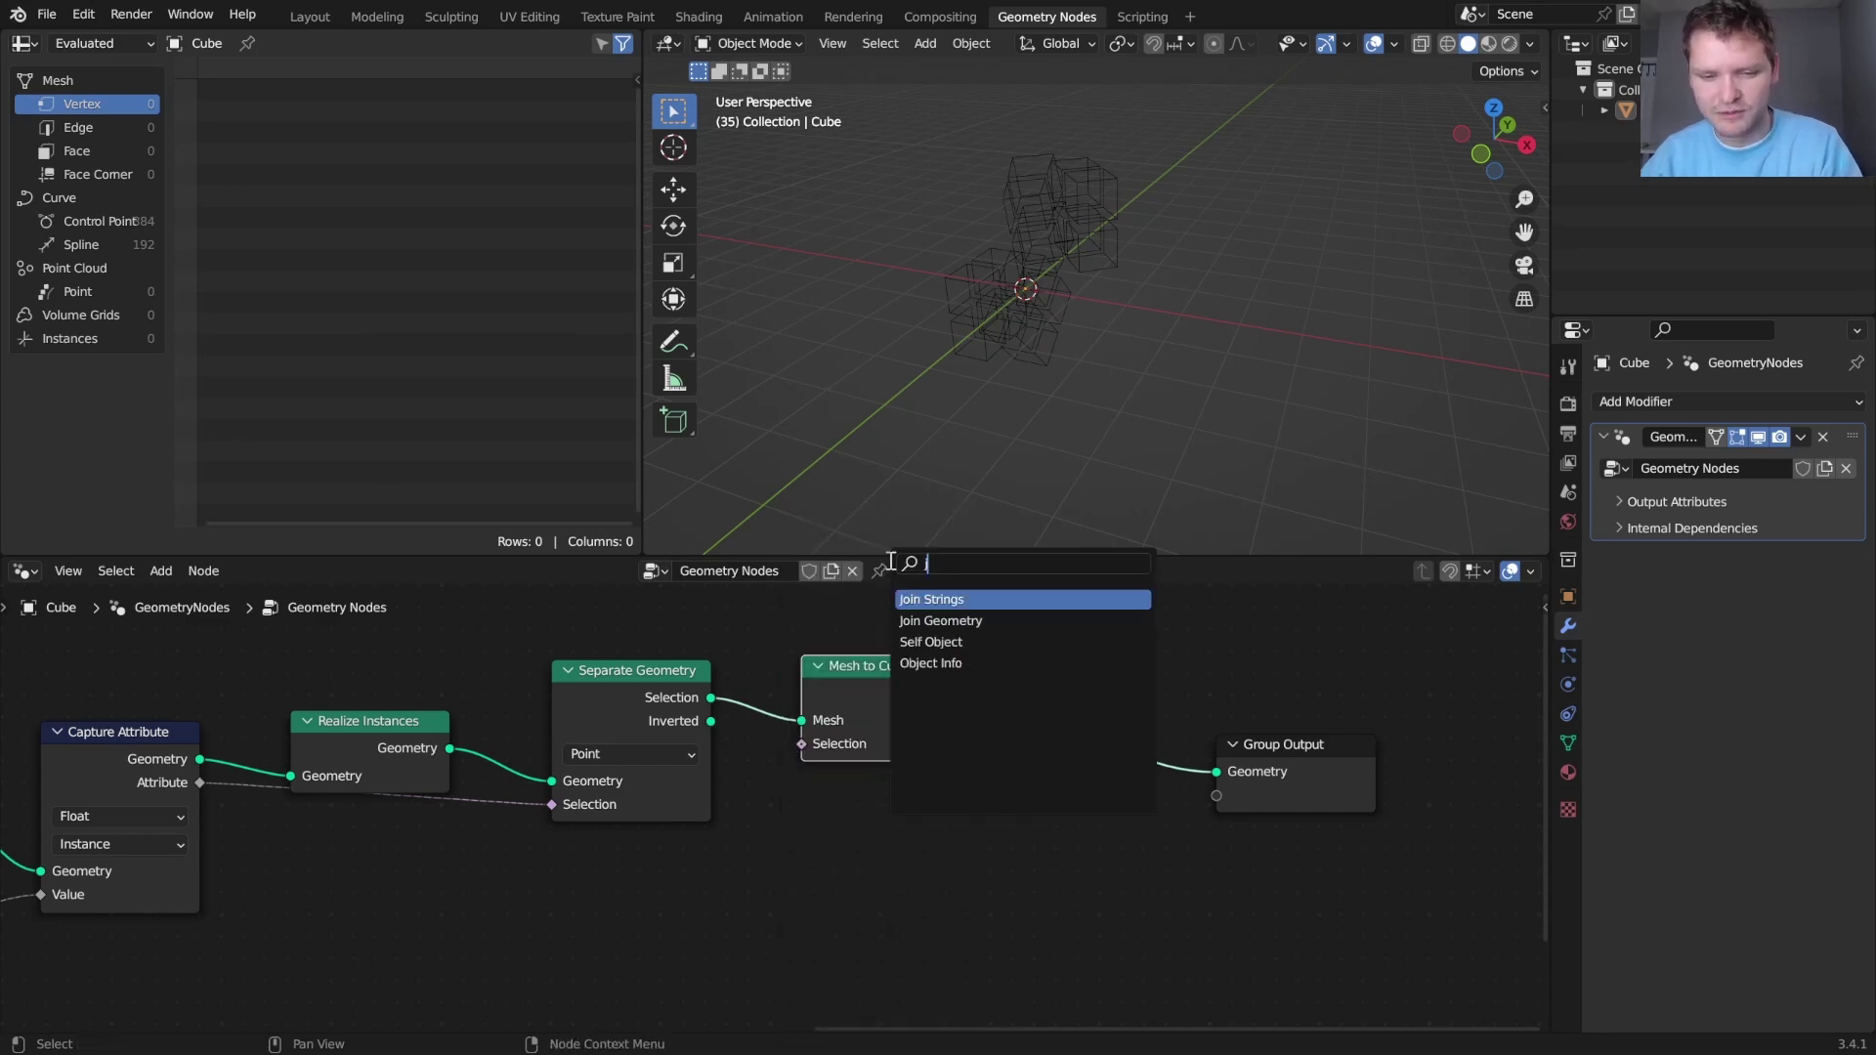
pyautogui.write('oi')
pyautogui.click(940, 619)
pyautogui.click(1098, 751)
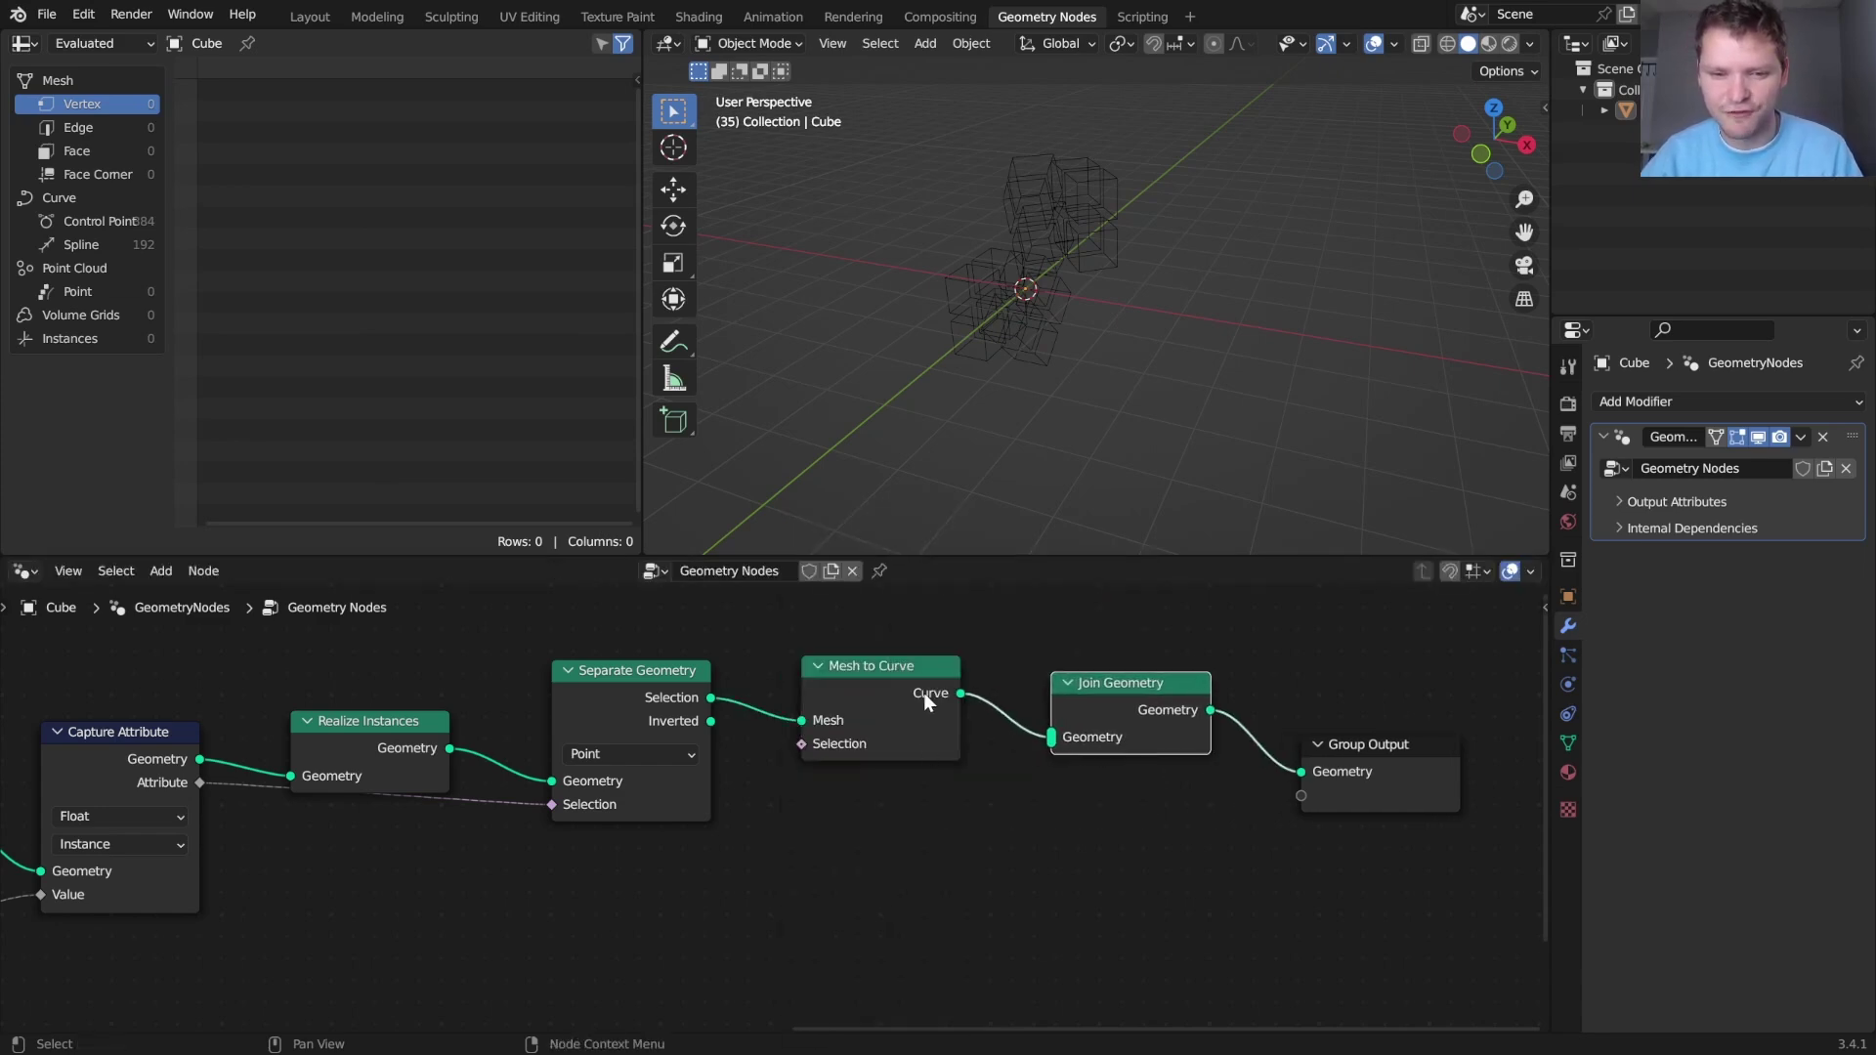
pyautogui.moveTo(712, 721); pyautogui.dragTo(1046, 743)
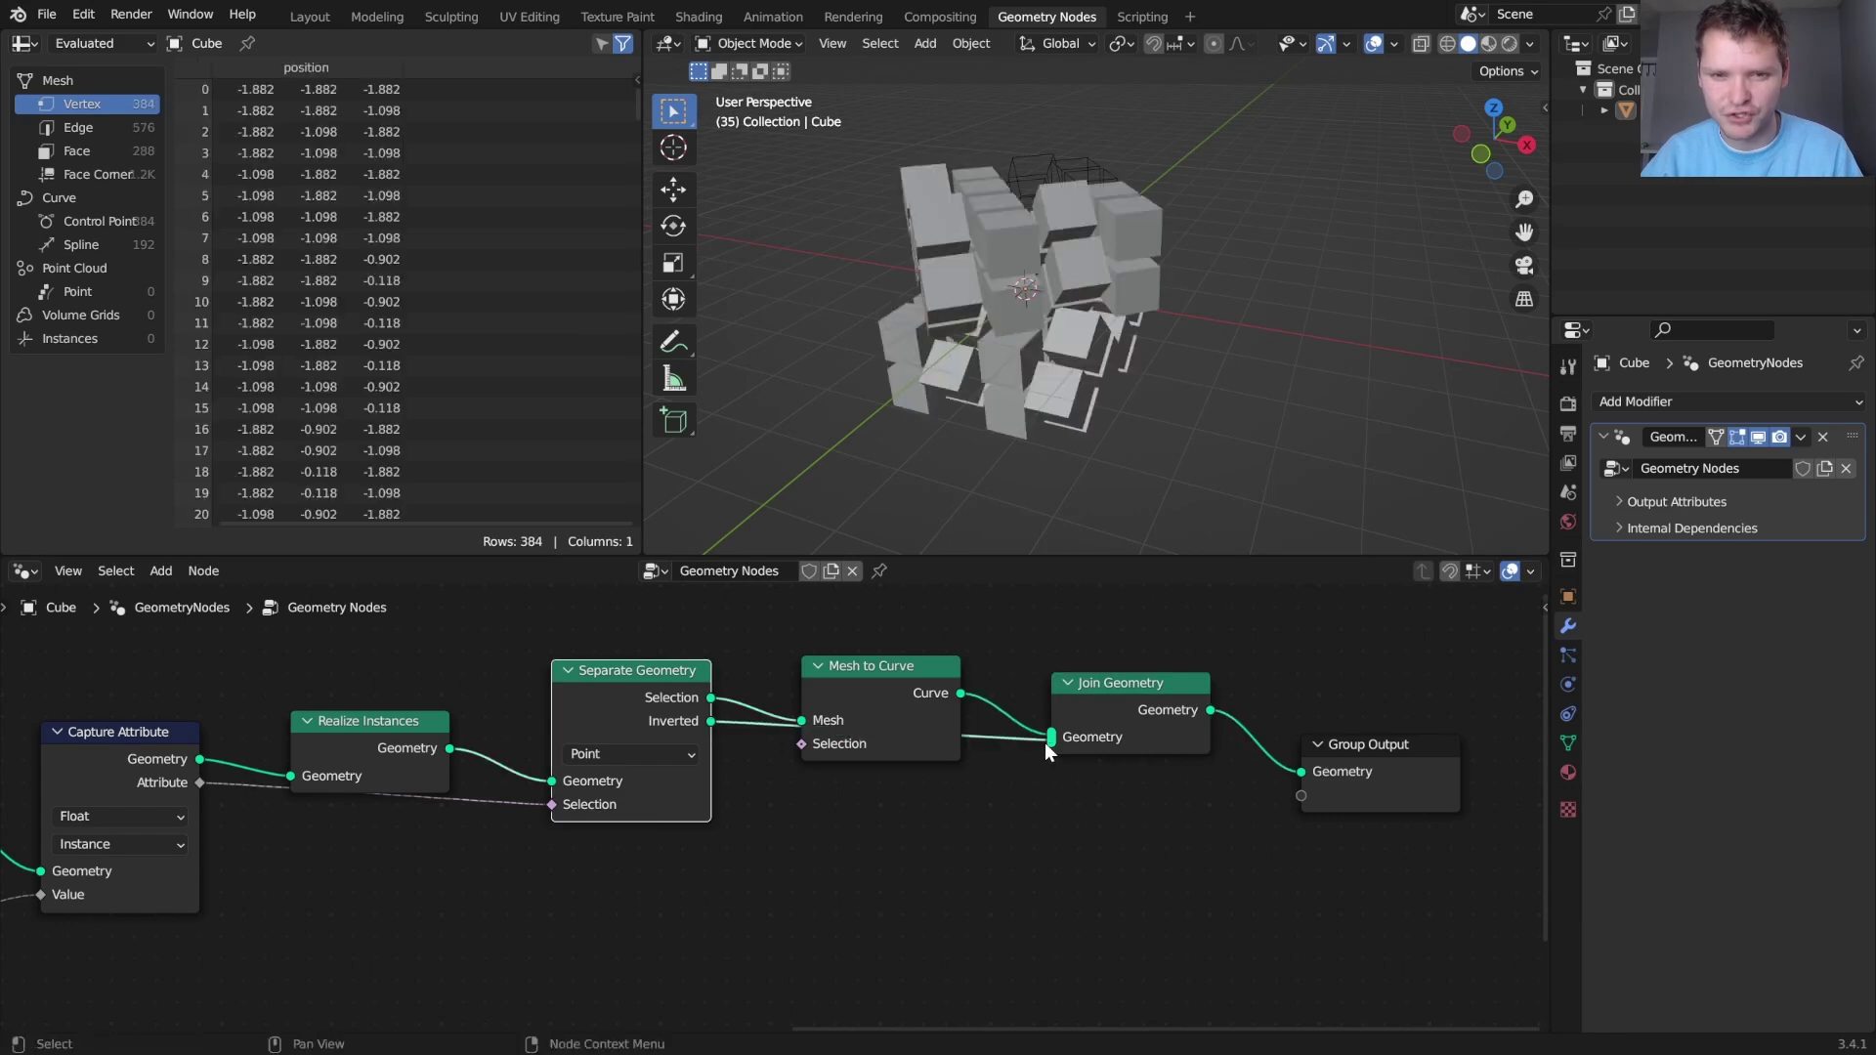
# Play the animation to check the mix of solid and wireframe cubes from another angle, and pause it
pyautogui.press('space')
pyautogui.moveTo(989, 279); pyautogui.dragTo(941, 283, button='middle')
pyautogui.click(911, 250)
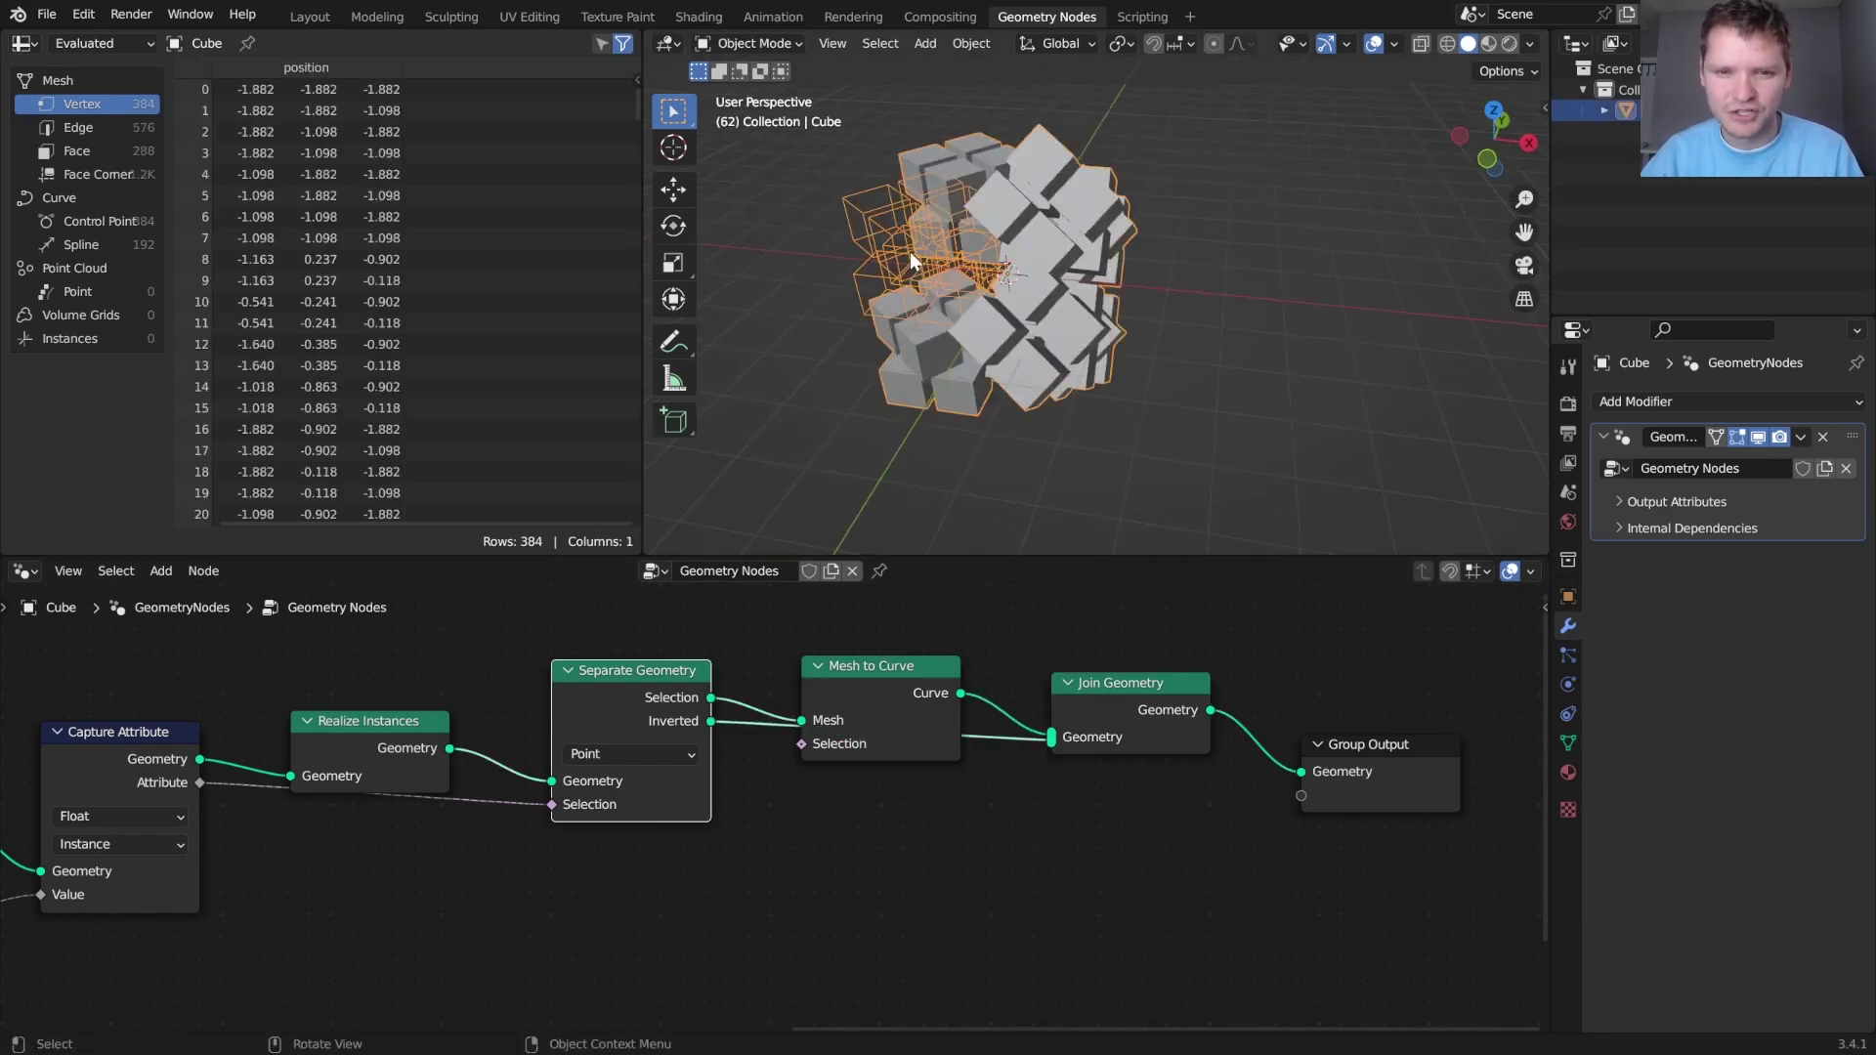
pyautogui.press('space')
# Raise Mesh to Curve above the other nodes and move Join Geometry and Group Output away to make room
pyautogui.moveTo(885, 667); pyautogui.dragTo(805, 596)
pyautogui.moveTo(890, 674); pyautogui.dragTo(548, 714, button='middle')
pyautogui.moveTo(1151, 927); pyautogui.dragTo(833, 734)
pyautogui.press('g')
pyautogui.click(1185, 757)
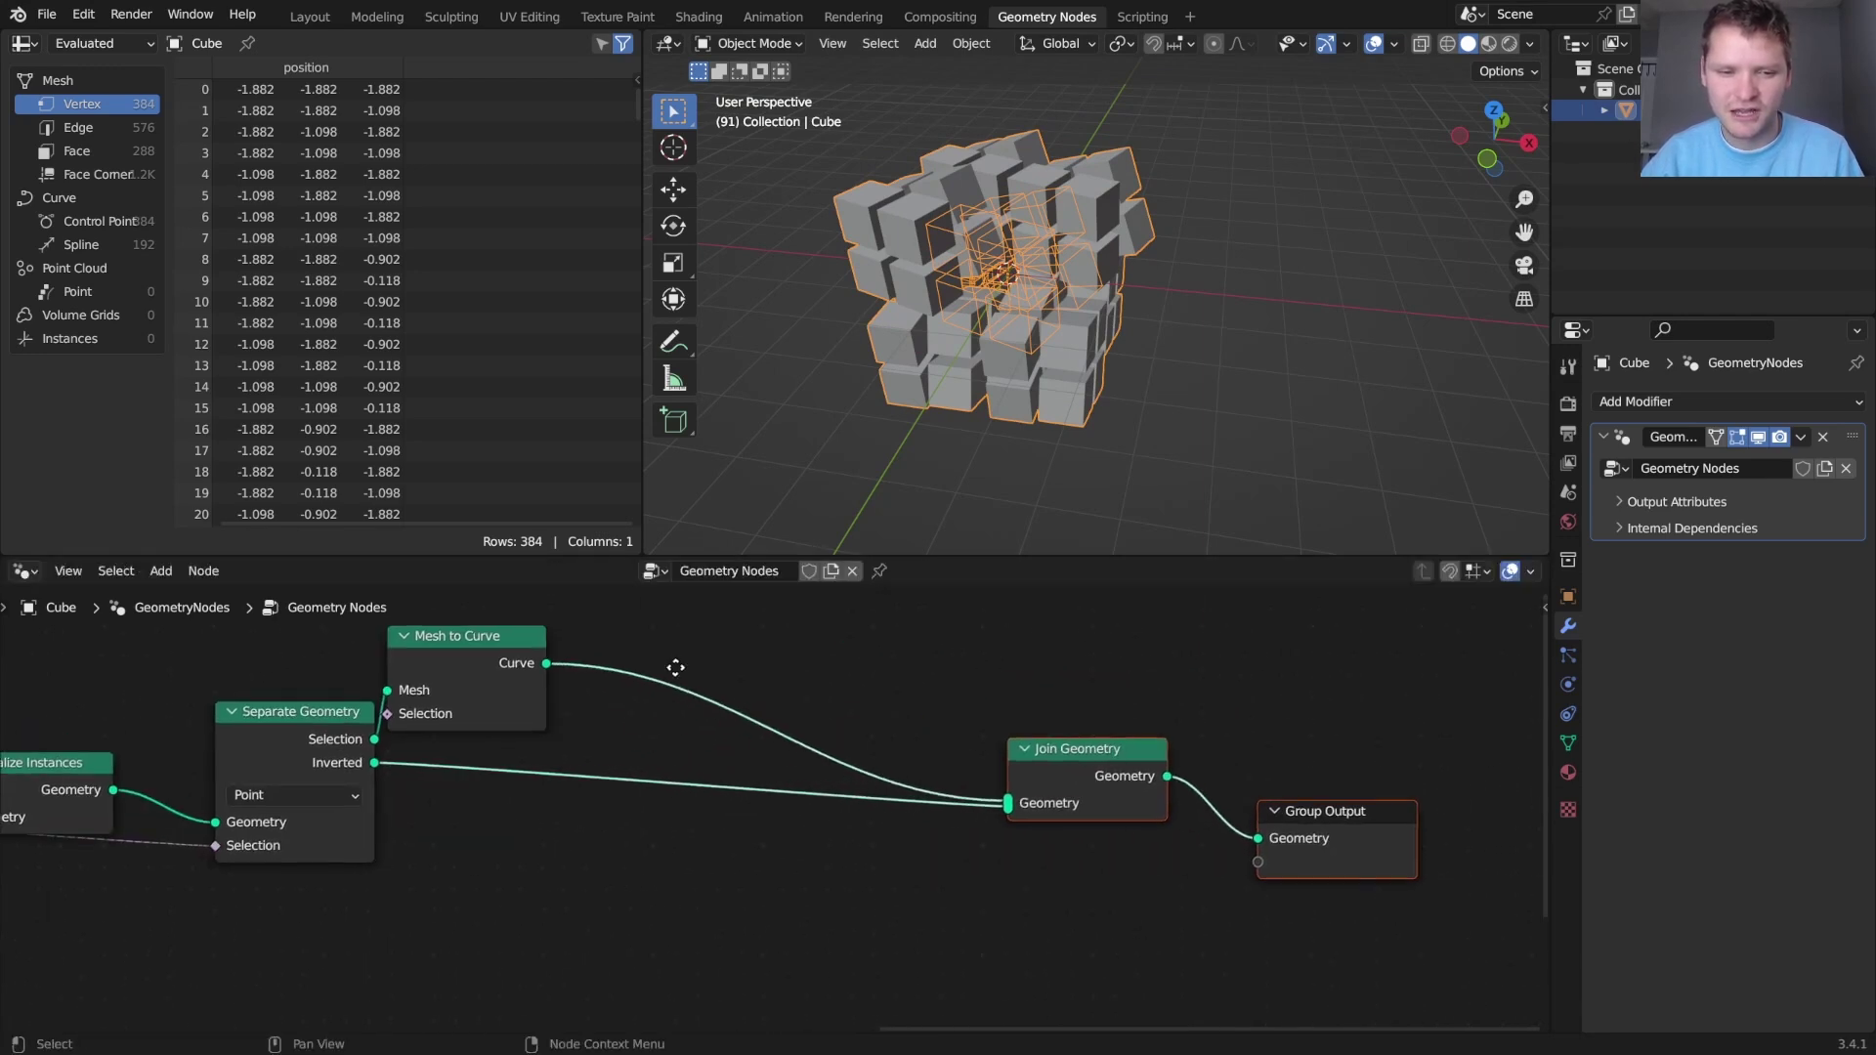
# Insert a Curve to Mesh node on the link between Mesh to Curve and Join Geometry
pyautogui.moveTo(675, 666); pyautogui.dragTo(777, 733, button='middle')
pyautogui.hotkey('shift', 'a')
pyautogui.click(710, 554)
pyautogui.write('curv')
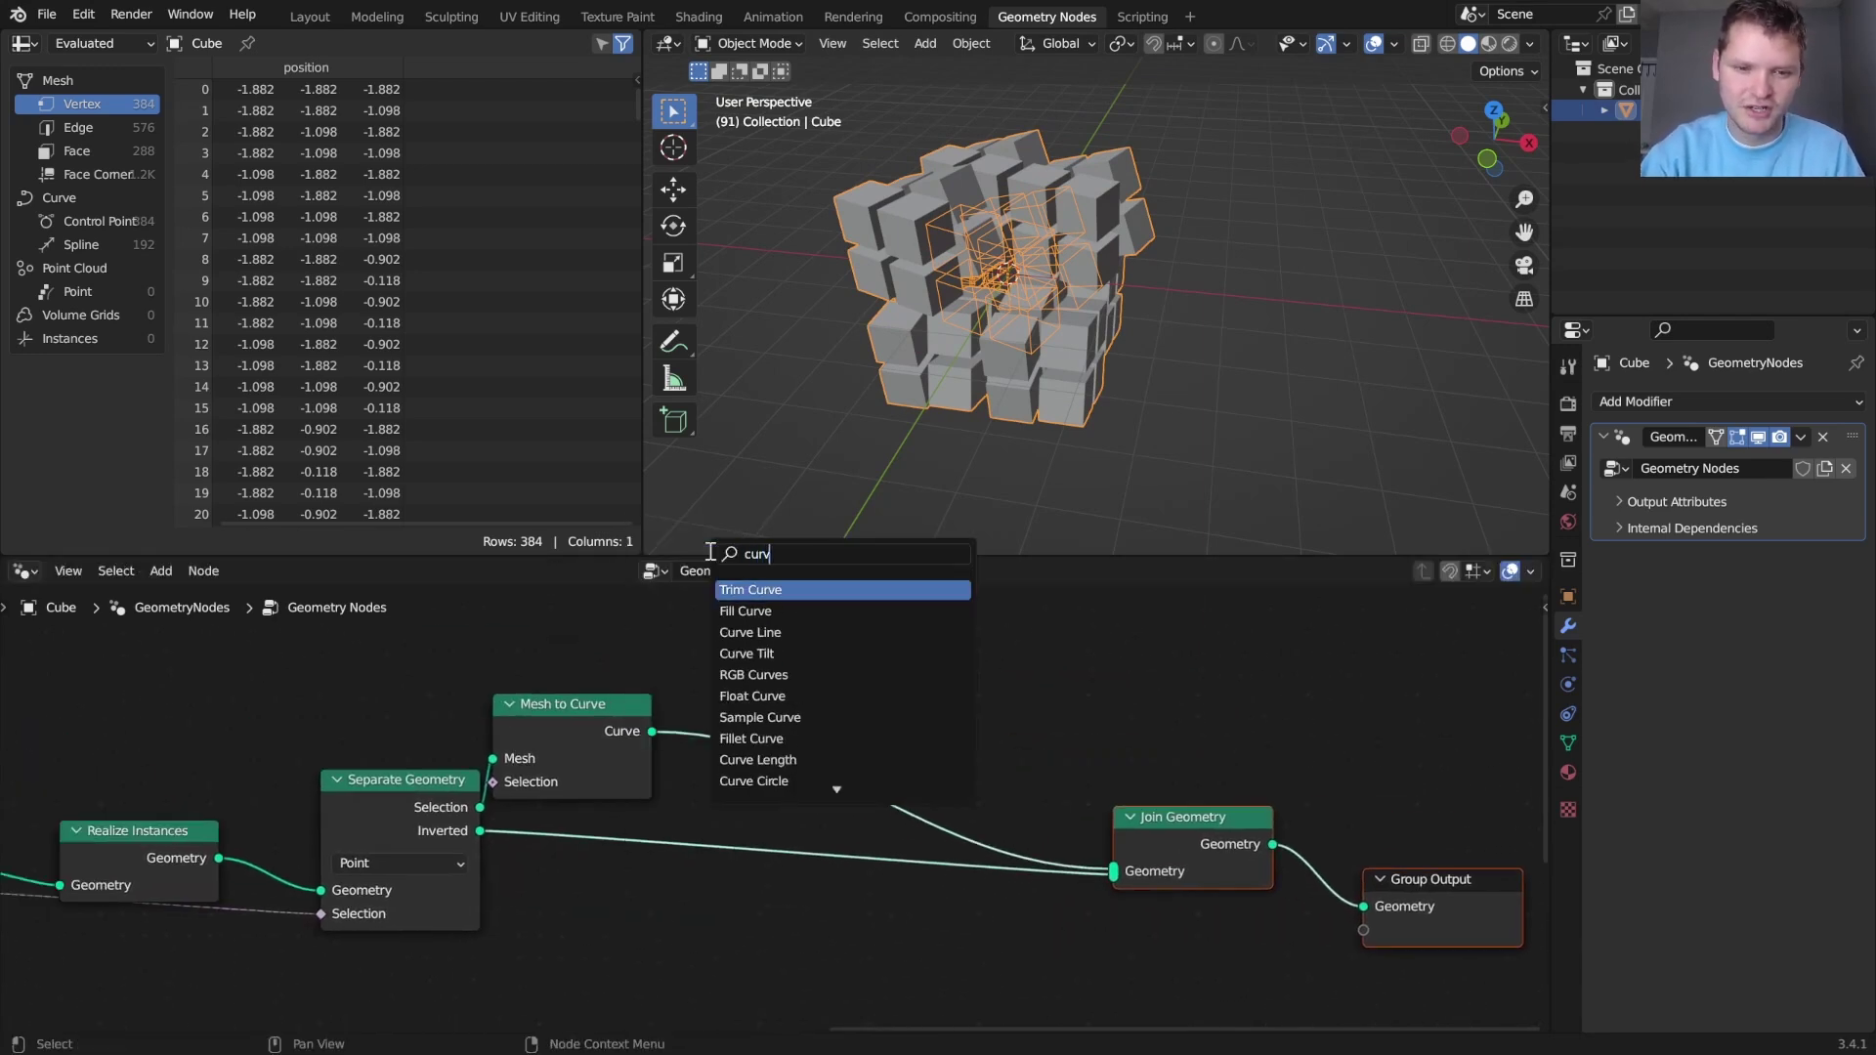
pyautogui.write('e to')
pyautogui.press('Return')
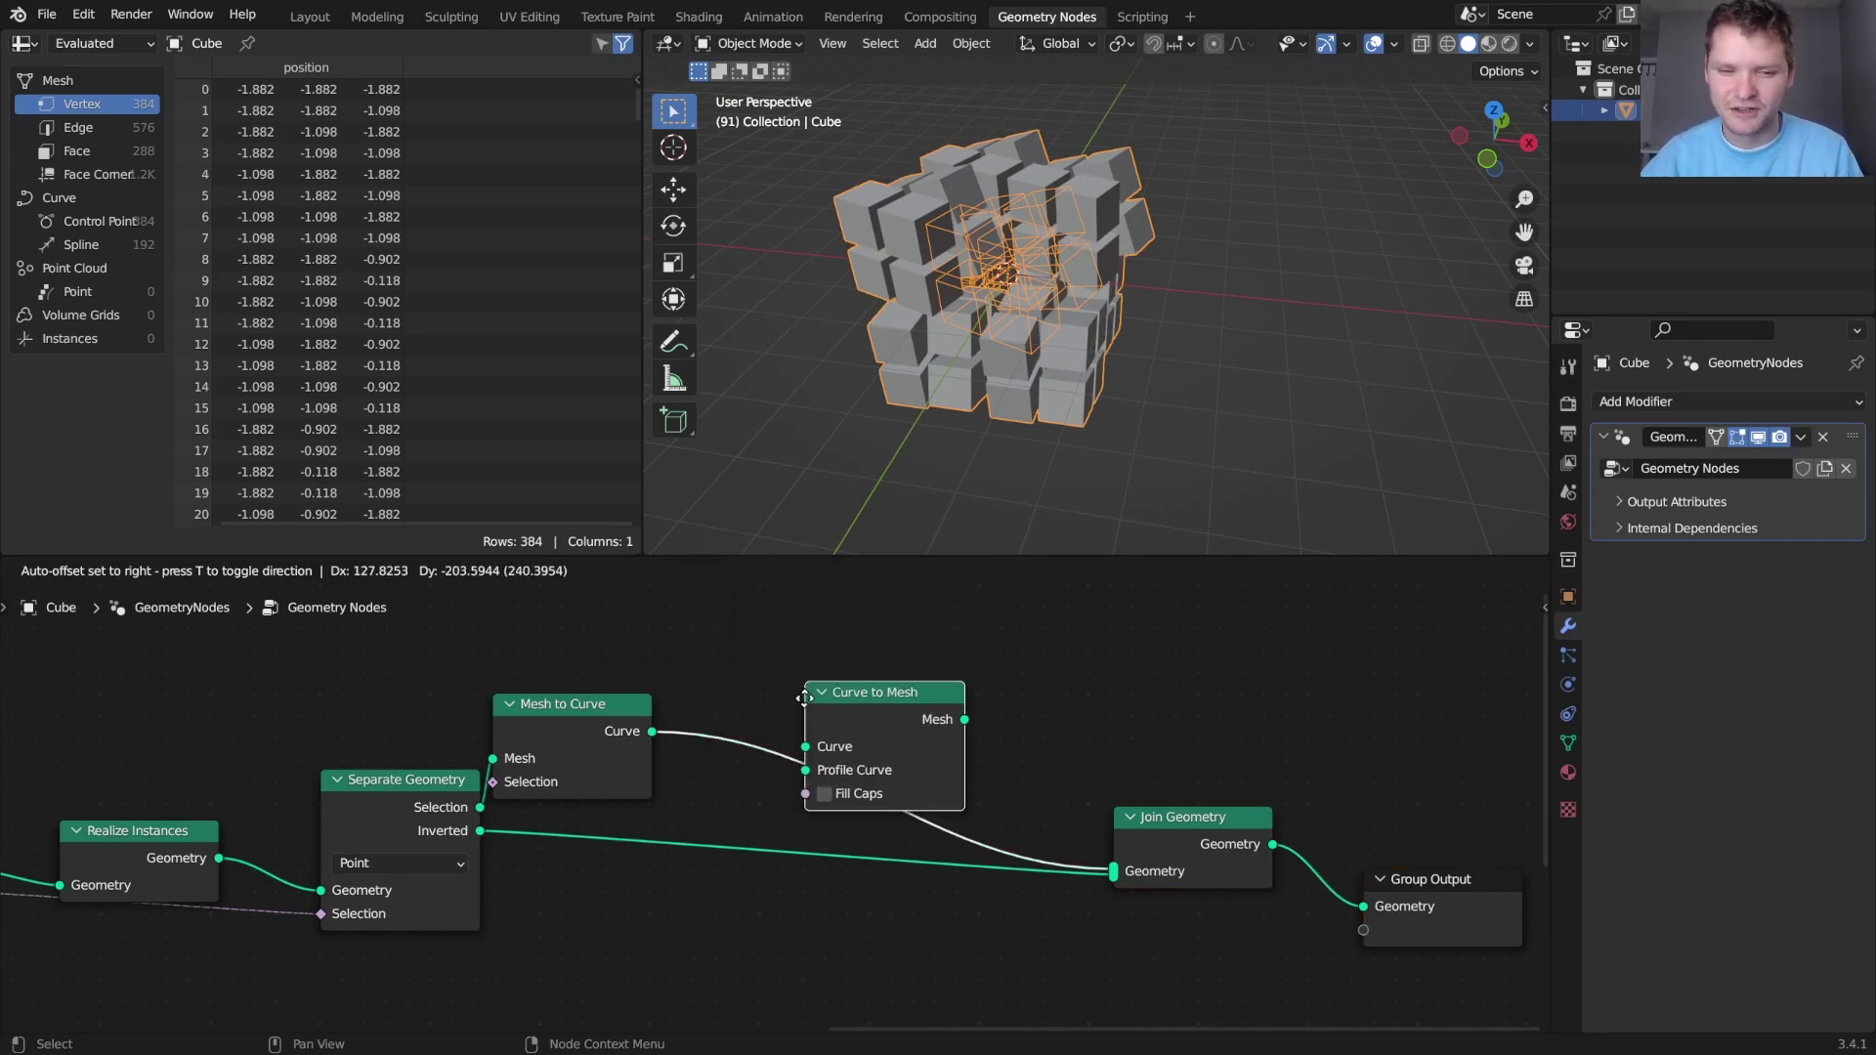
pyautogui.click(802, 700)
pyautogui.moveTo(760, 729); pyautogui.dragTo(909, 794, button='middle')
# Connect a Curve Circle node to Curve to Mesh's Profile Curve input and set its radius to 0.1 m
pyautogui.moveTo(847, 765); pyautogui.dragTo(759, 696)
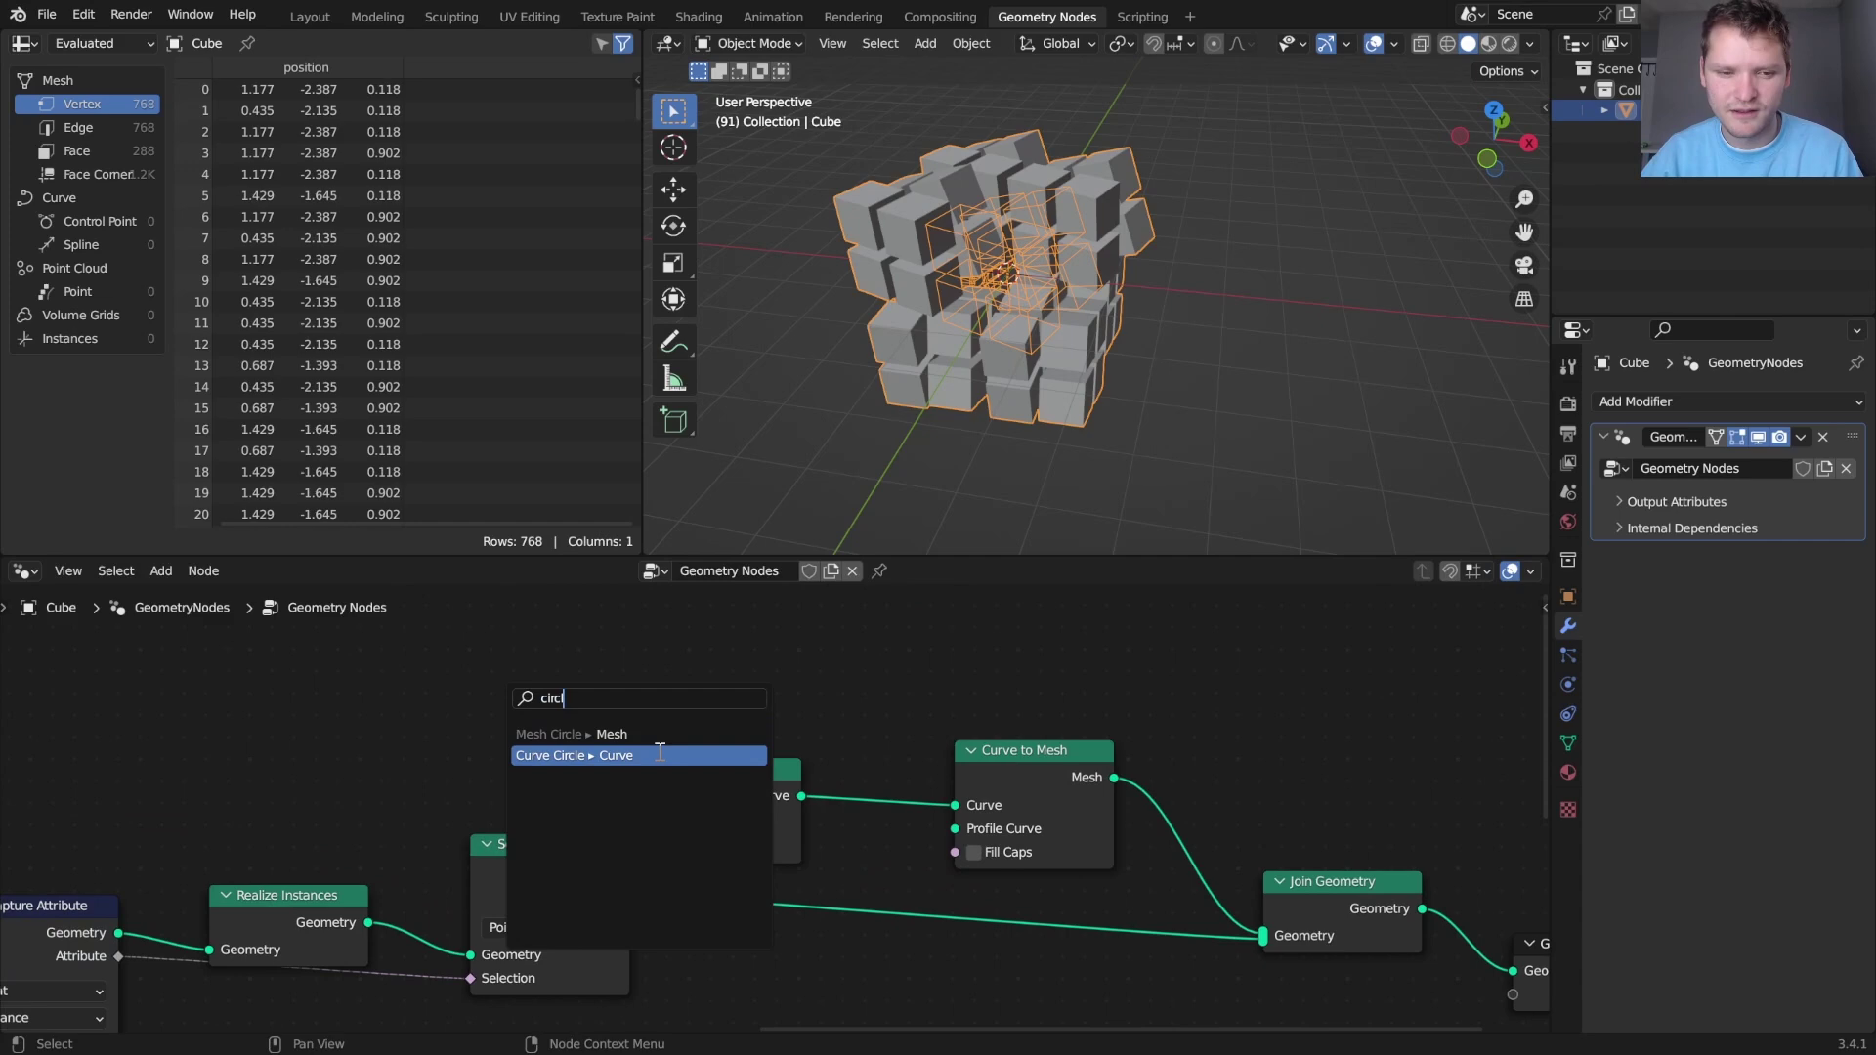
pyautogui.click(660, 755)
pyautogui.click(689, 690)
pyautogui.write('0.1')
pyautogui.press('Return')
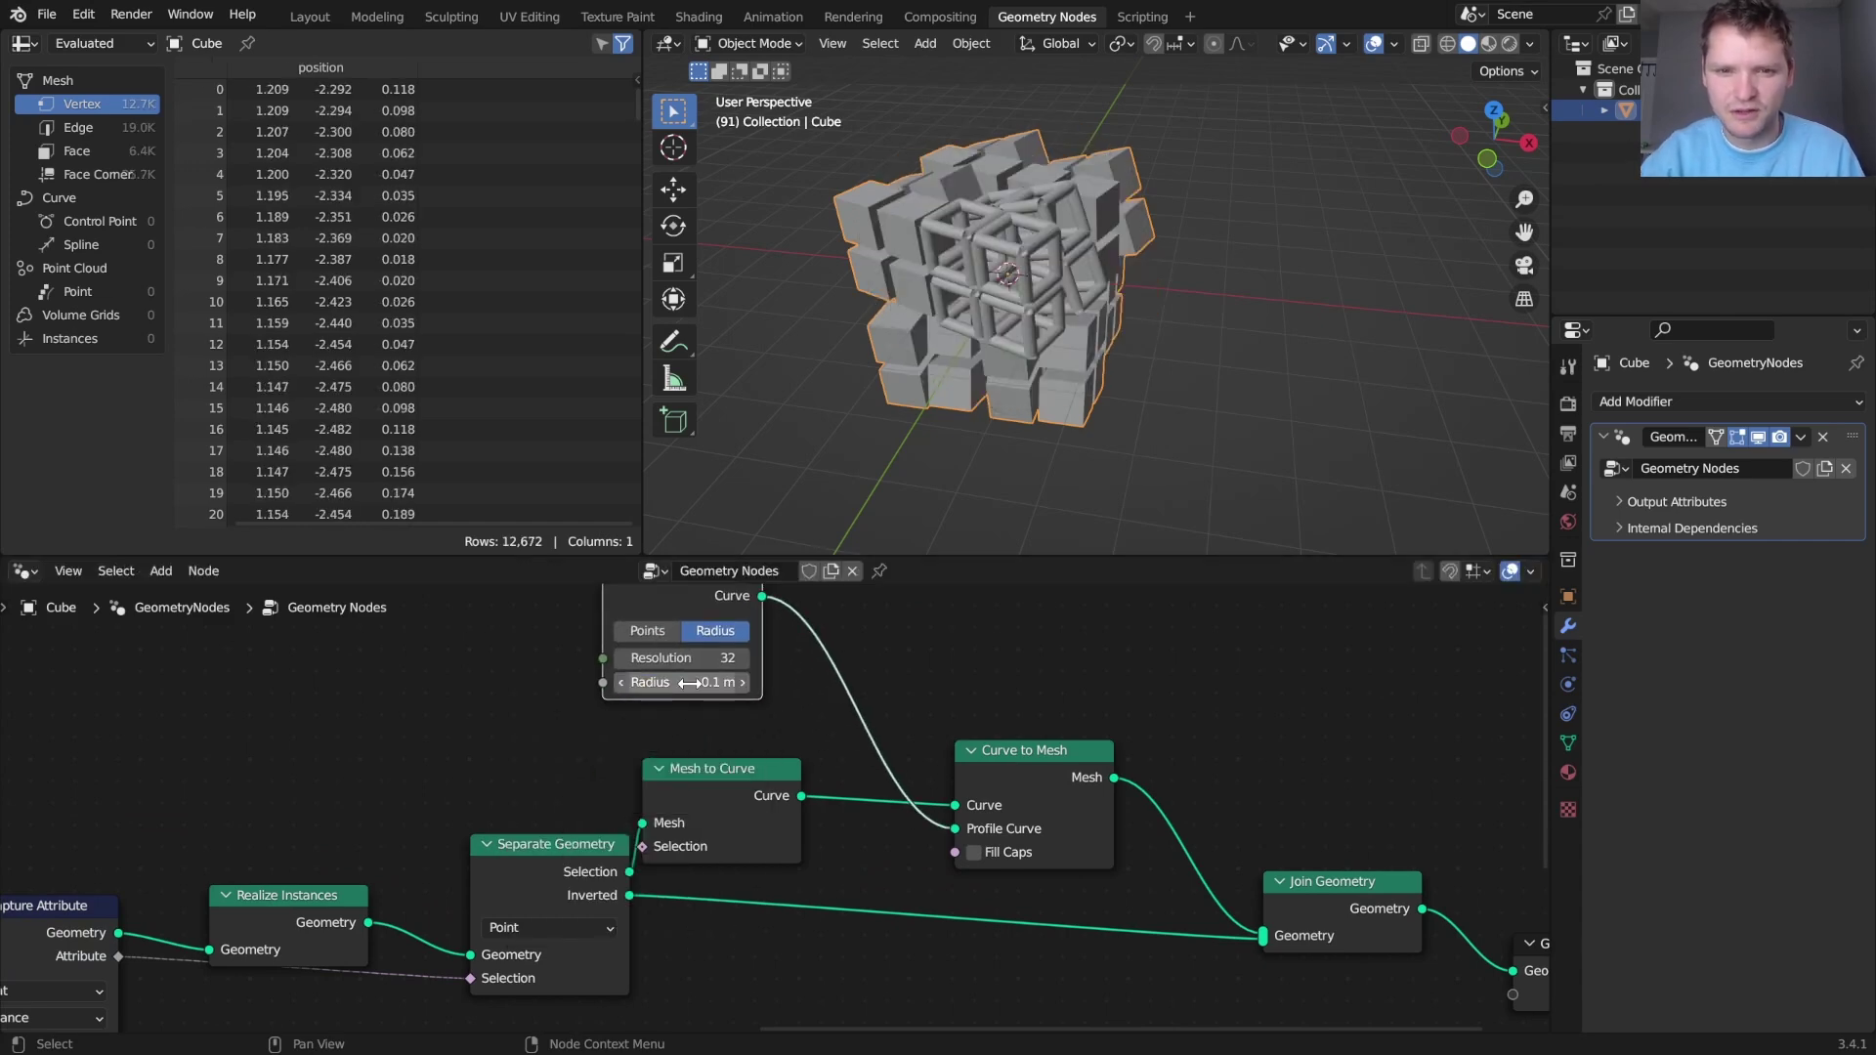
# Start the animation playback and thin the wireframe tubes by setting the Curve Circle radius to 0.05 m
pyautogui.press('space')
pyautogui.click(690, 682)
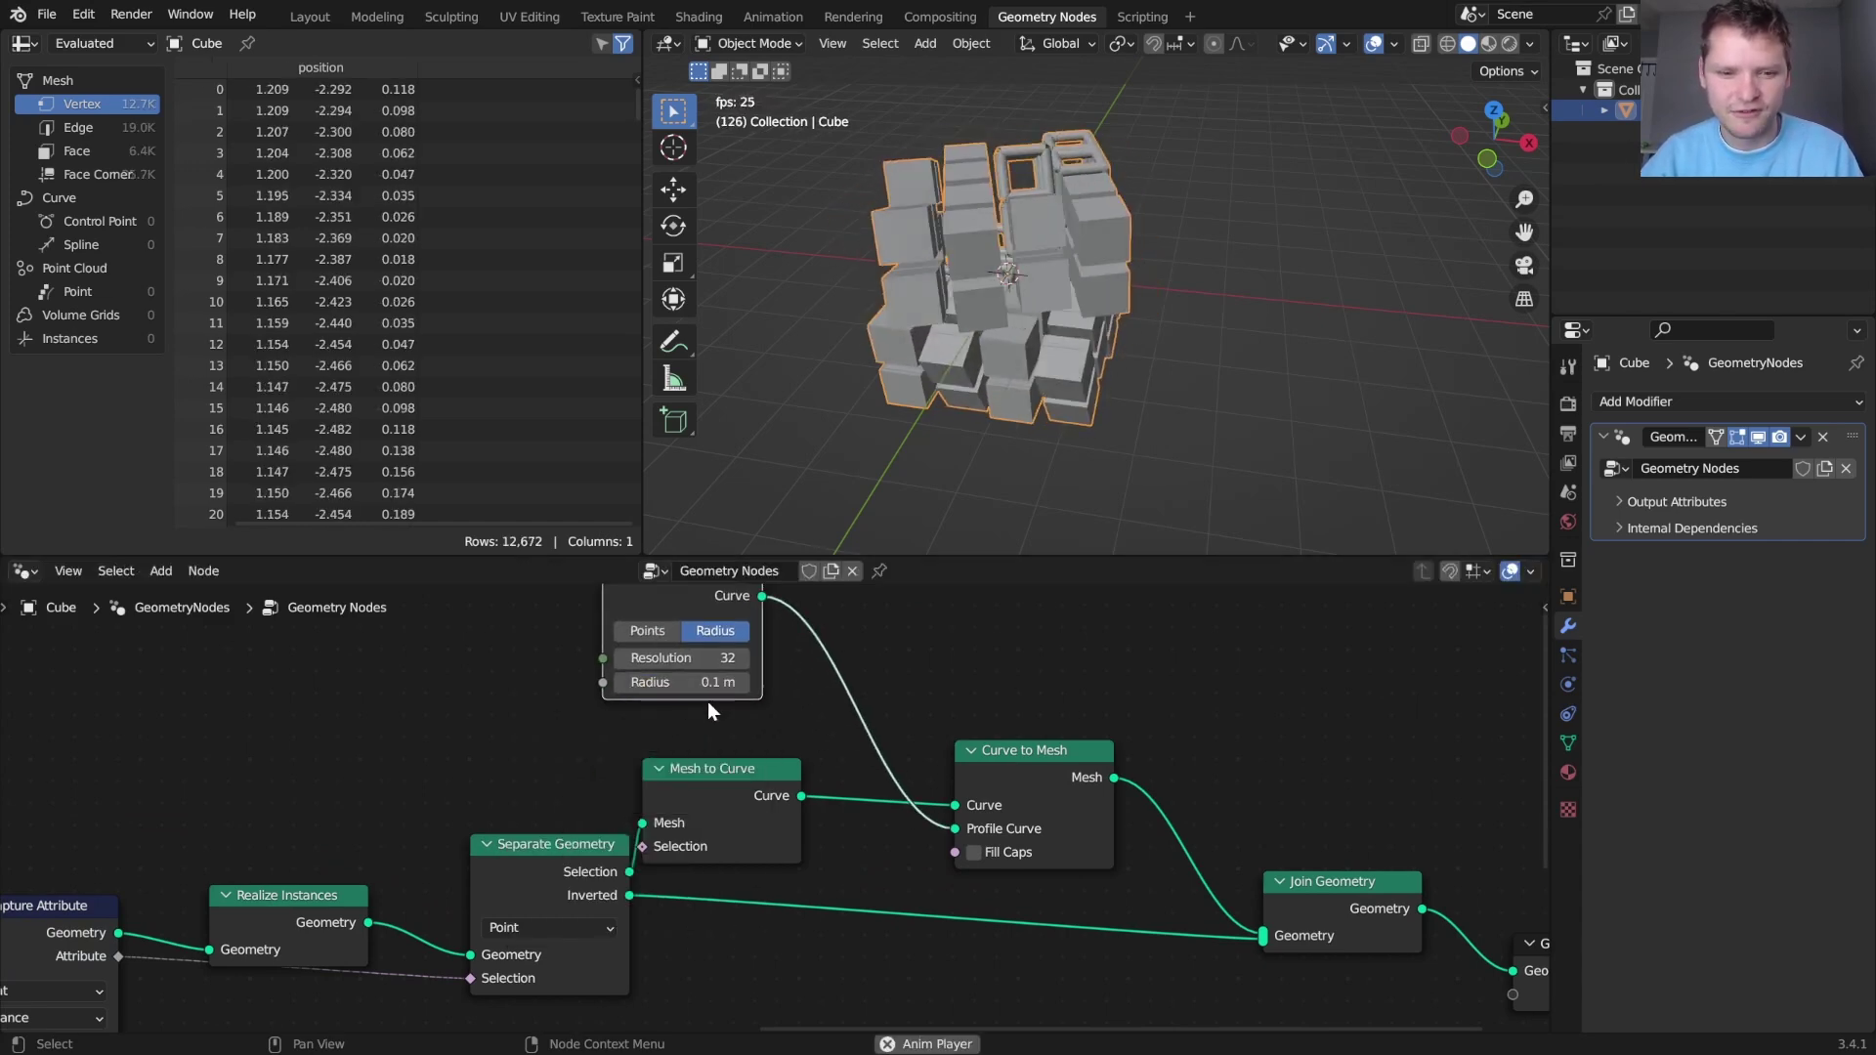
pyautogui.write('0.05')
pyautogui.press('Return')
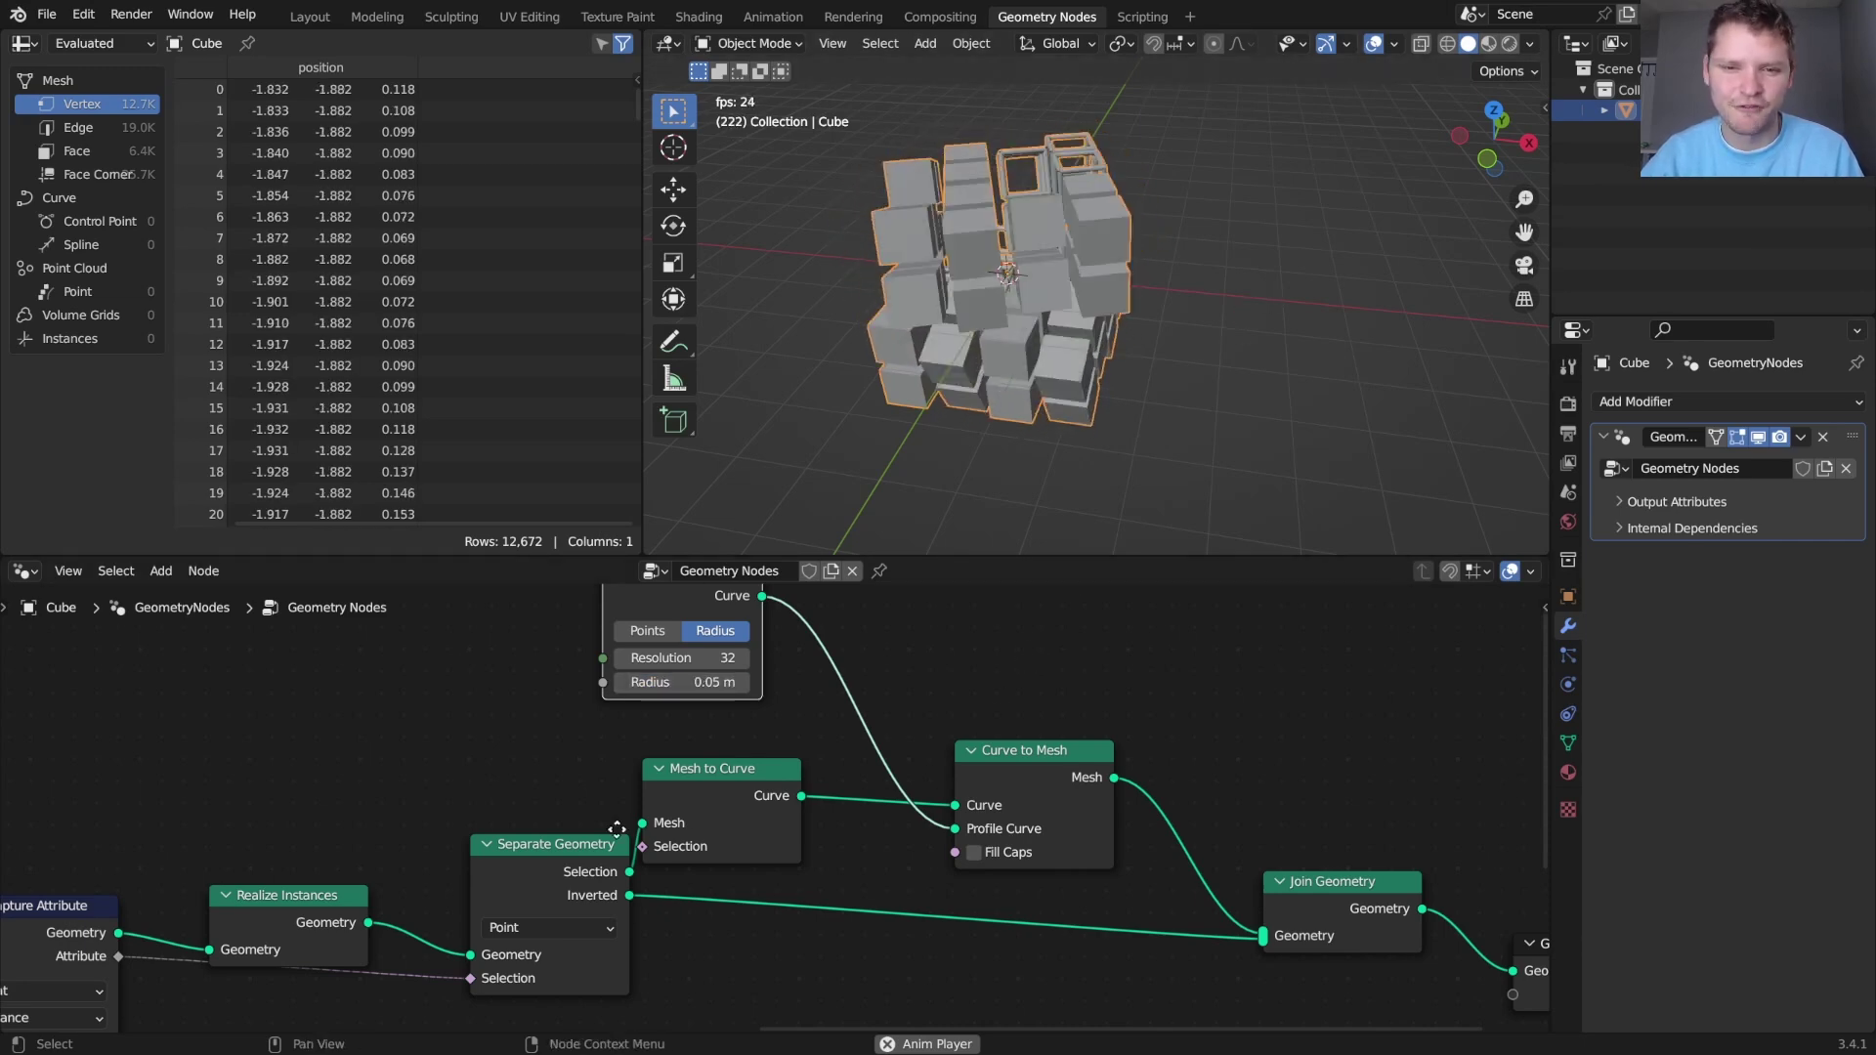
# Try a Random Value probability of 0.837, and lower it again to reduce the number of wireframe blocks
pyautogui.moveTo(613, 827); pyautogui.dragTo(1166, 618, button='middle')
pyautogui.moveTo(580, 802); pyautogui.dragTo(953, 658, button='middle')
pyautogui.moveTo(680, 808)
pyautogui.mouseDown()
pyautogui.moveTo(742, 808)
pyautogui.moveTo(697, 807)
pyautogui.mouseUp()
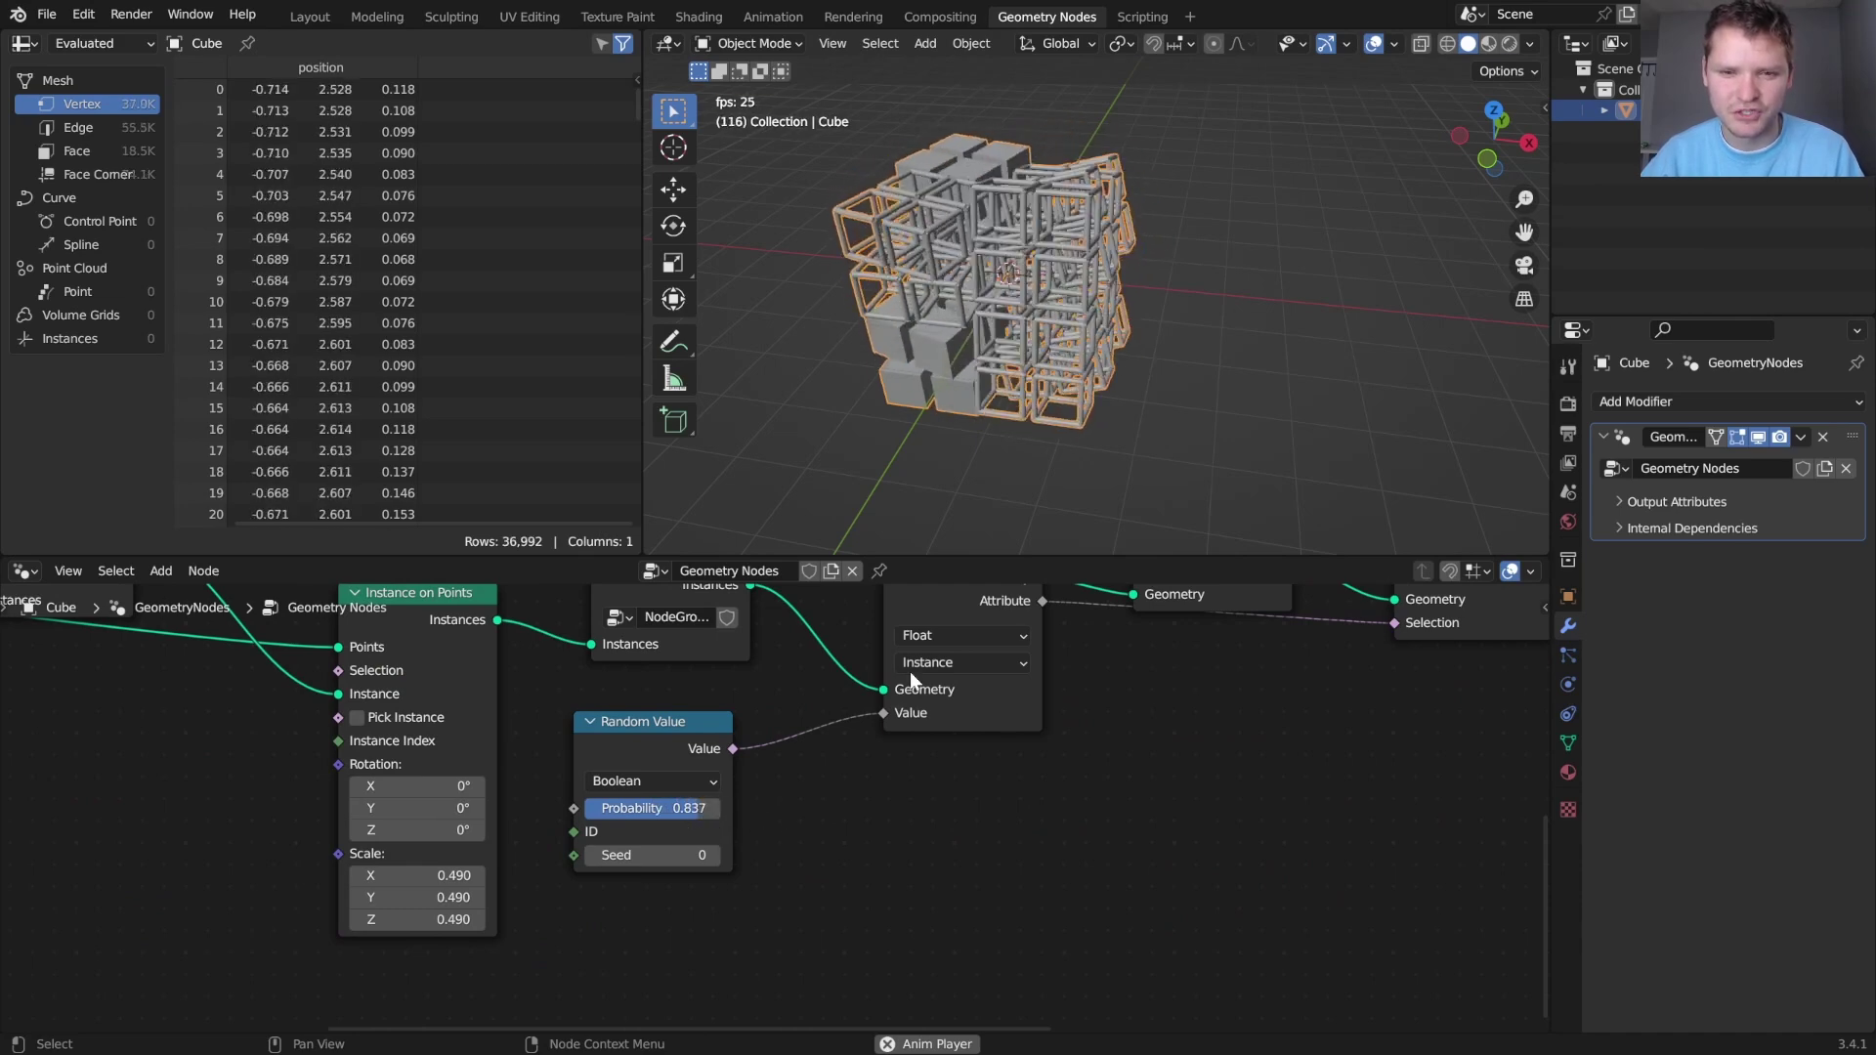
pyautogui.click(1187, 338)
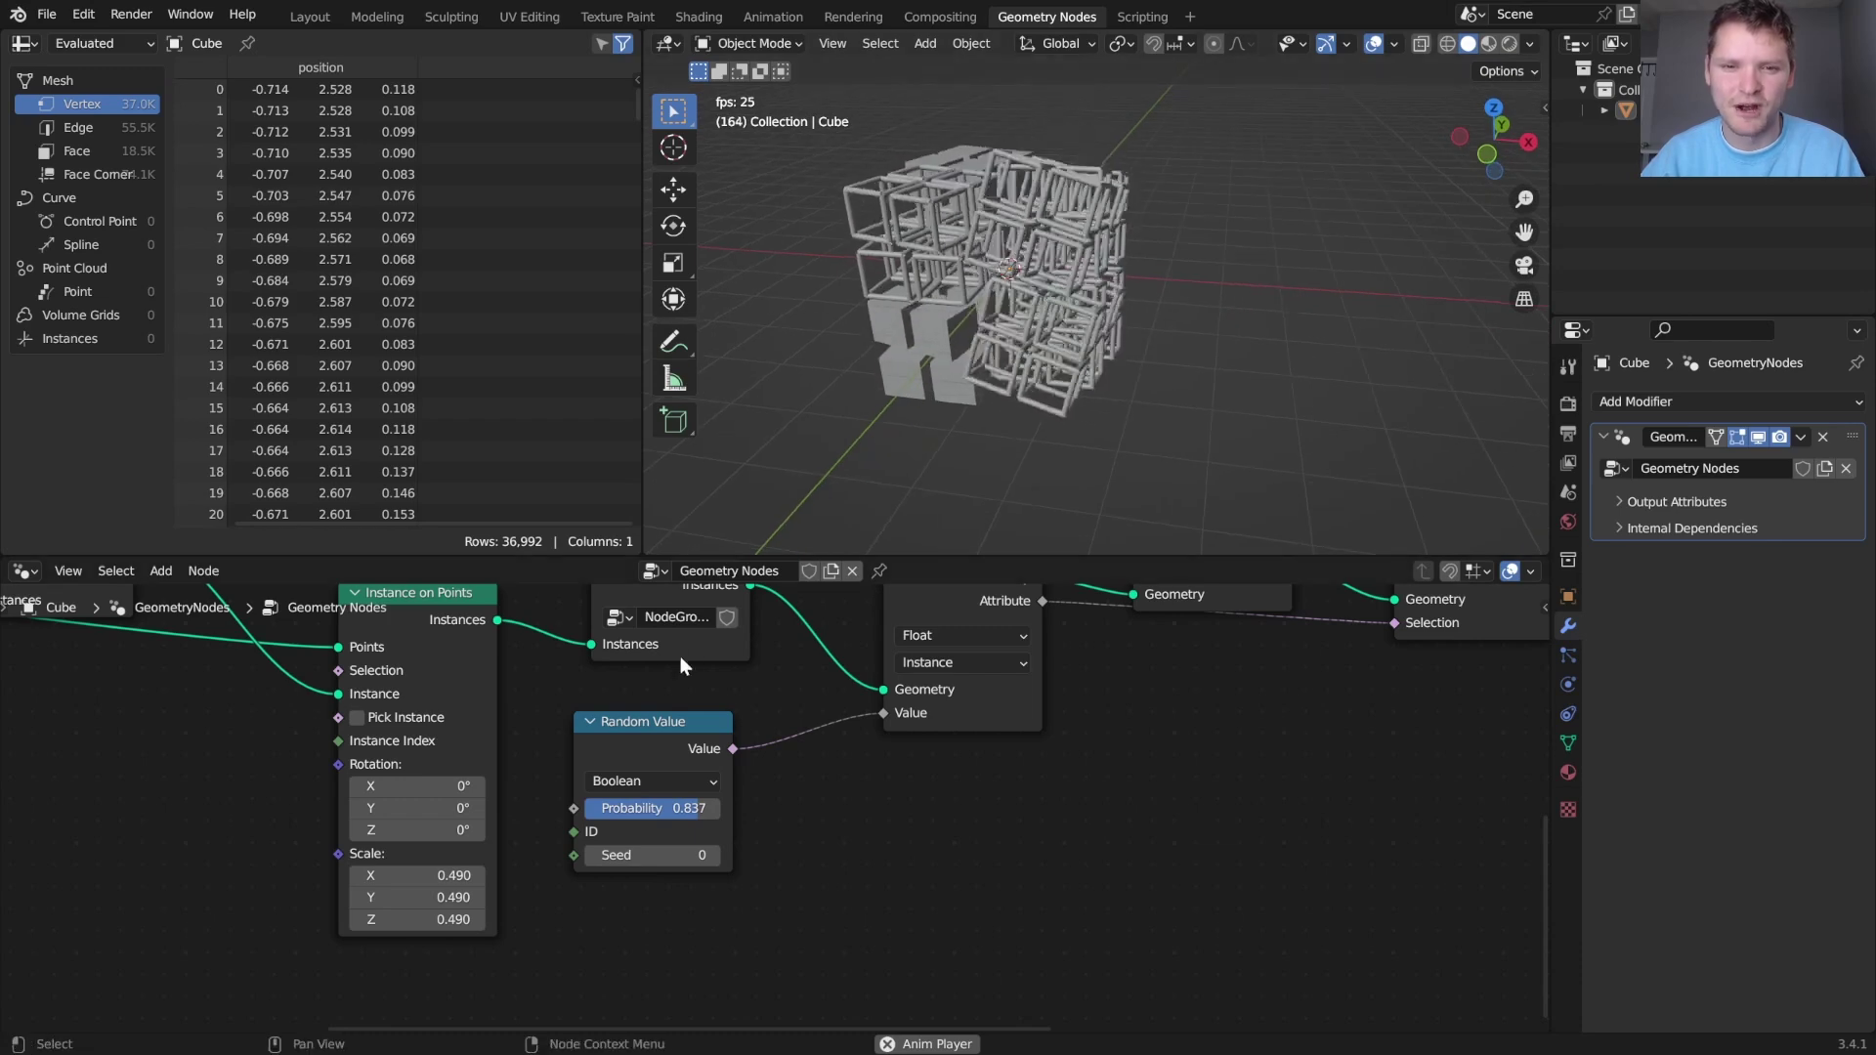
pyautogui.moveTo(610, 812)
pyautogui.mouseDown()
pyautogui.moveTo(536, 811)
pyautogui.moveTo(586, 811)
pyautogui.mouseUp()
pyautogui.moveTo(1037, 248)
pyautogui.mouseDown(button='middle')
pyautogui.moveTo(1167, 220)
pyautogui.moveTo(1058, 247)
pyautogui.mouseUp(button='middle')
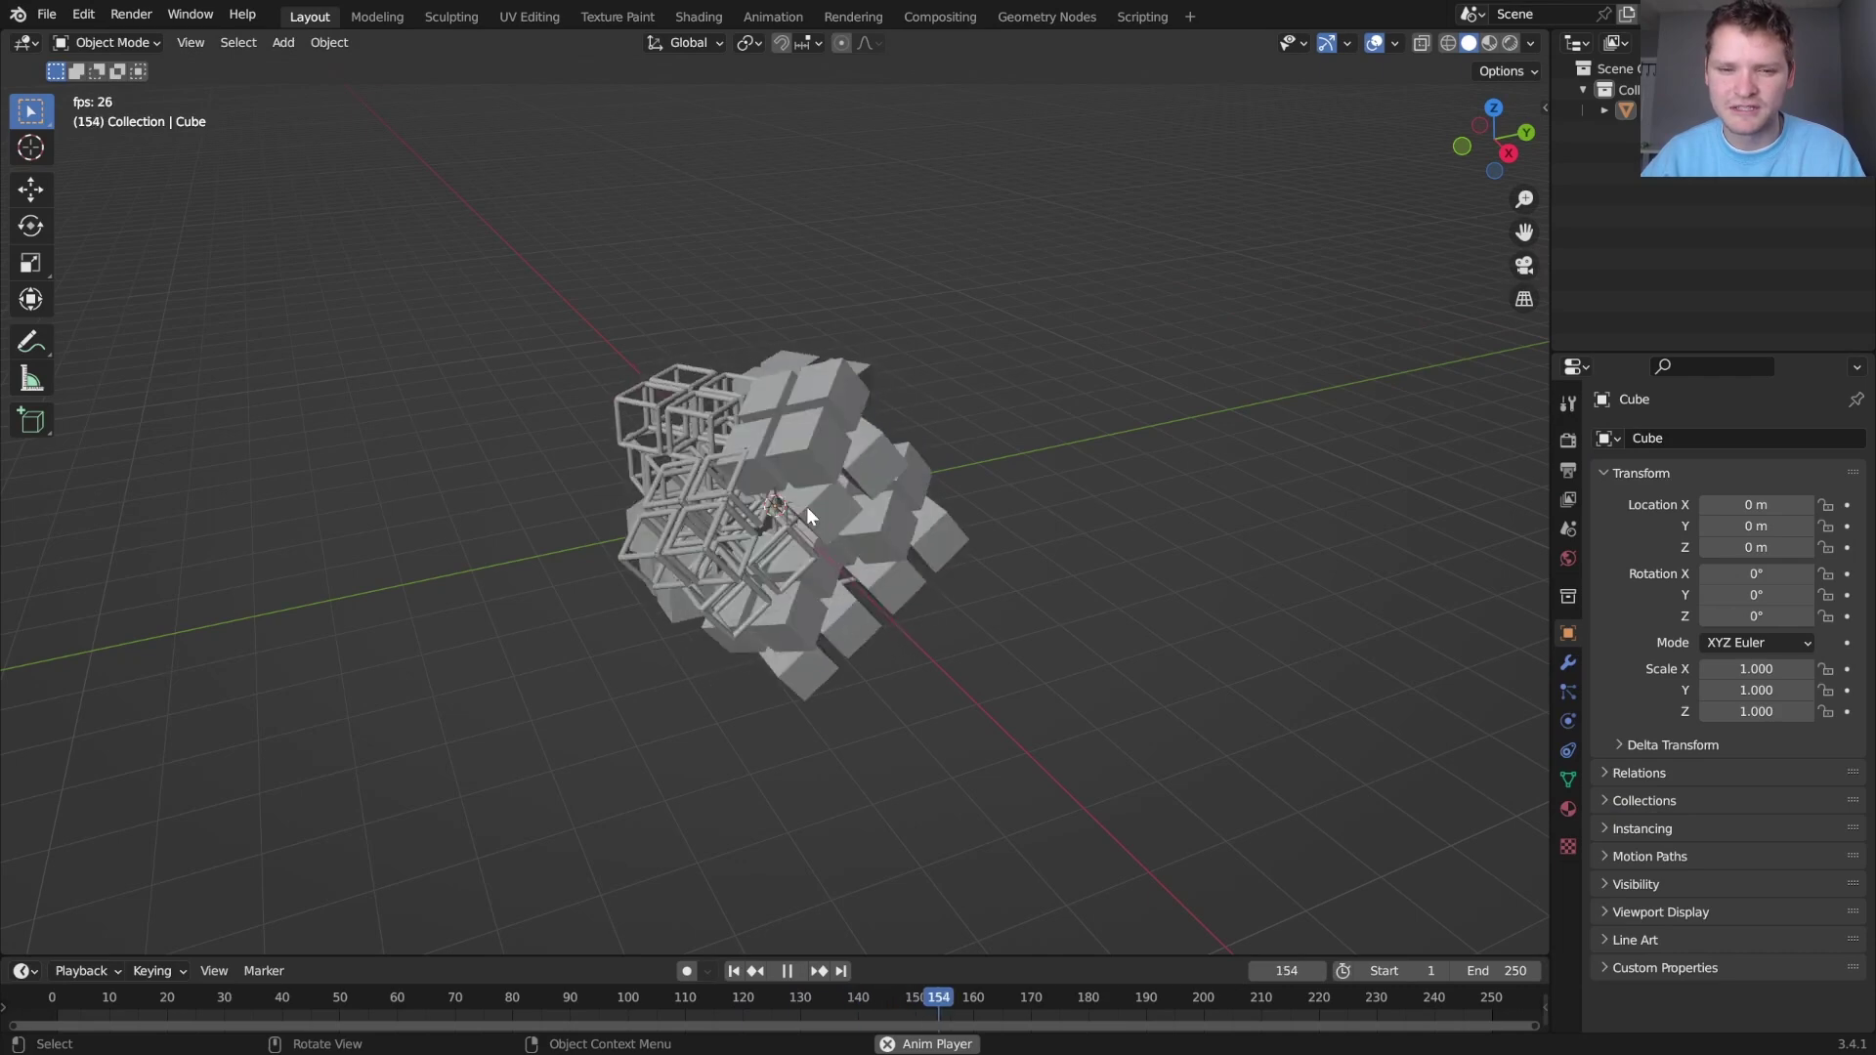
# Add a camera to the scene in the Layout workspace and look through it
pyautogui.hotkey('shift', 'a')
pyautogui.click(762, 821)
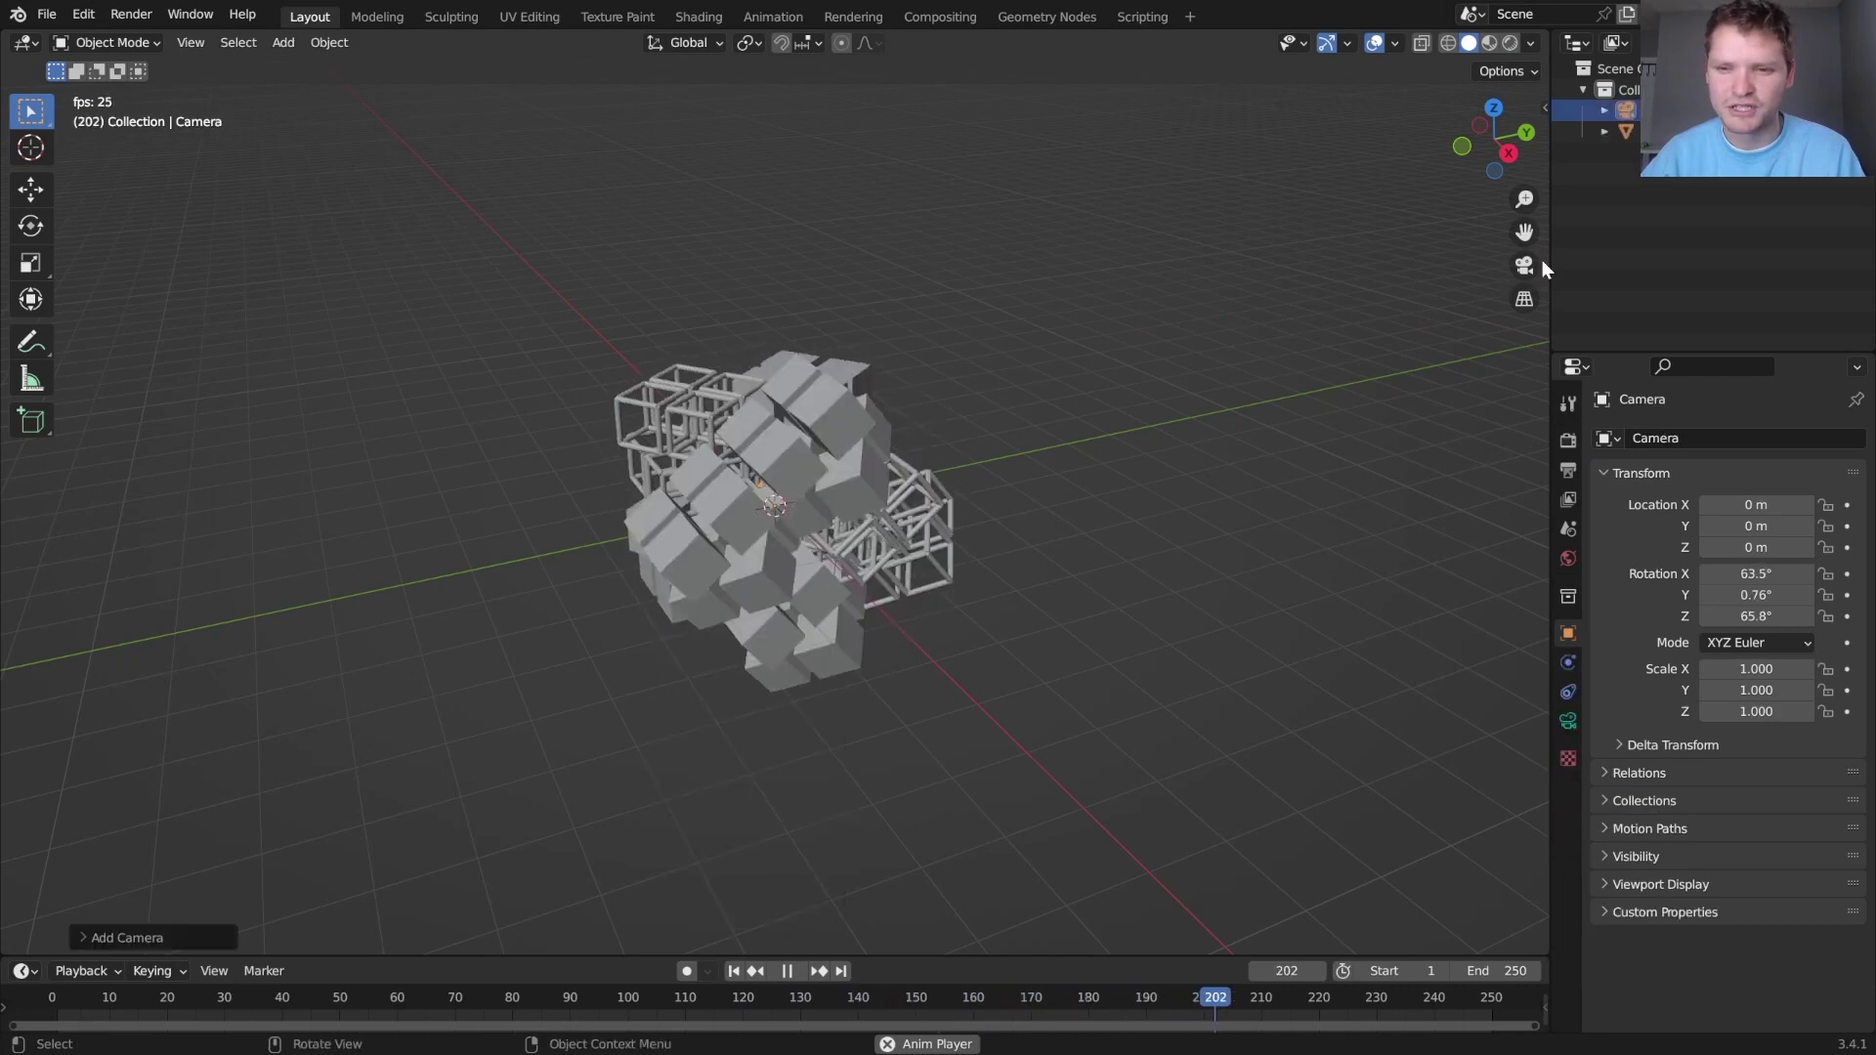
pyautogui.press('KP_0')
# Lock the camera to the view, pull it back and orbit until the whole cube is framed, and unlock it
pyautogui.press('n')
pyautogui.click(1538, 201)
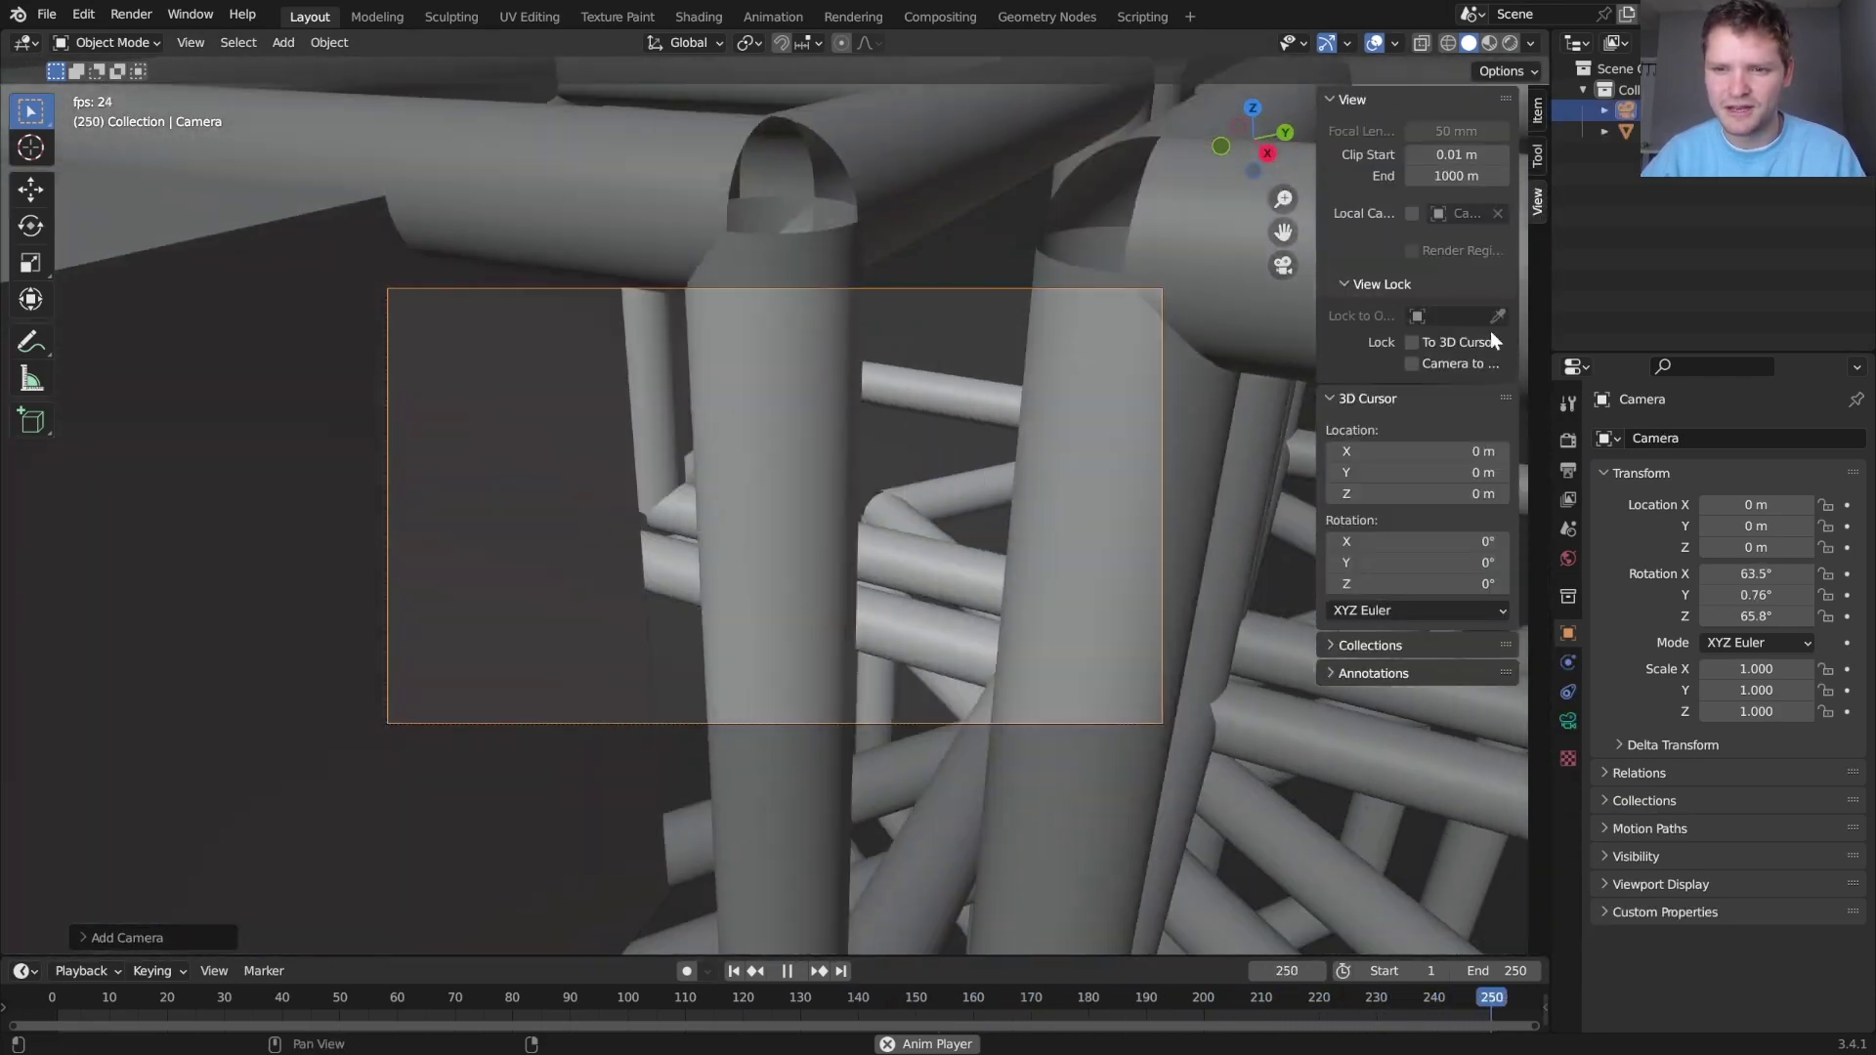
pyautogui.click(1412, 364)
pyautogui.scroll(-2, 1138, 379)
pyautogui.scroll(-5, 1137, 379)
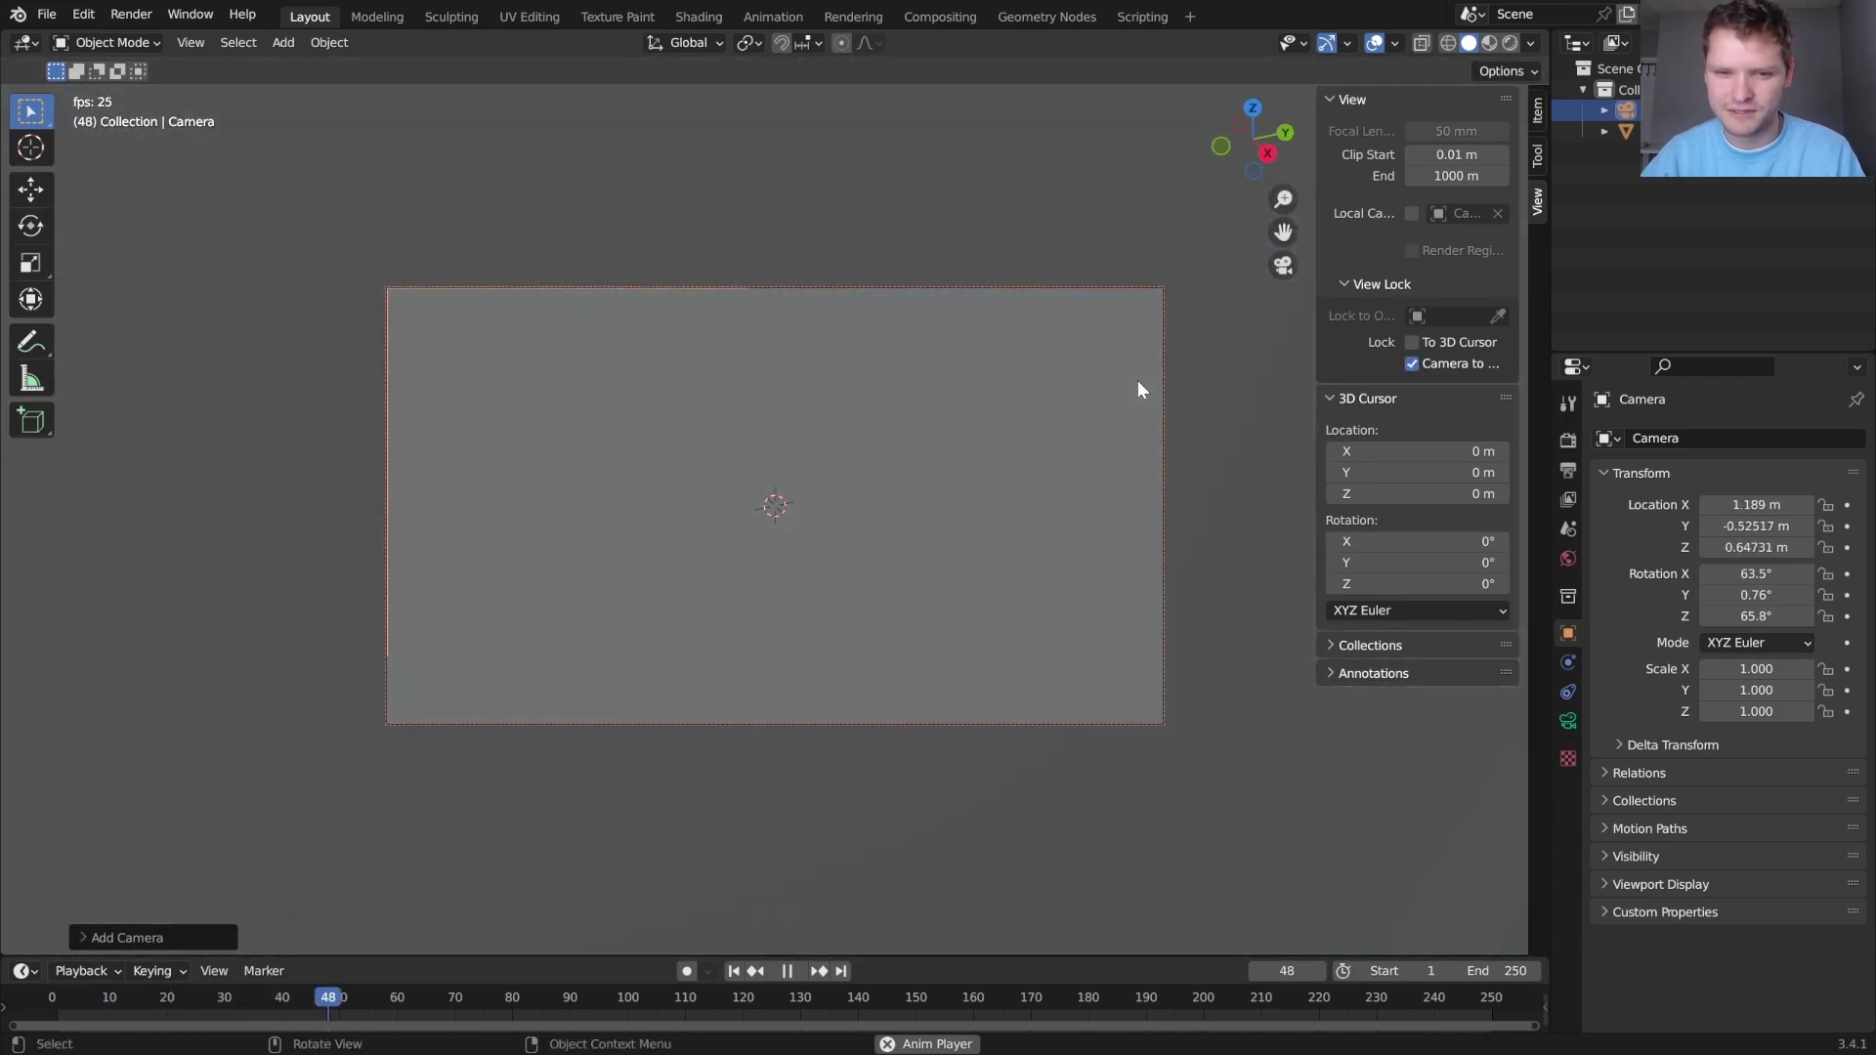
pyautogui.scroll(-10, 1137, 379)
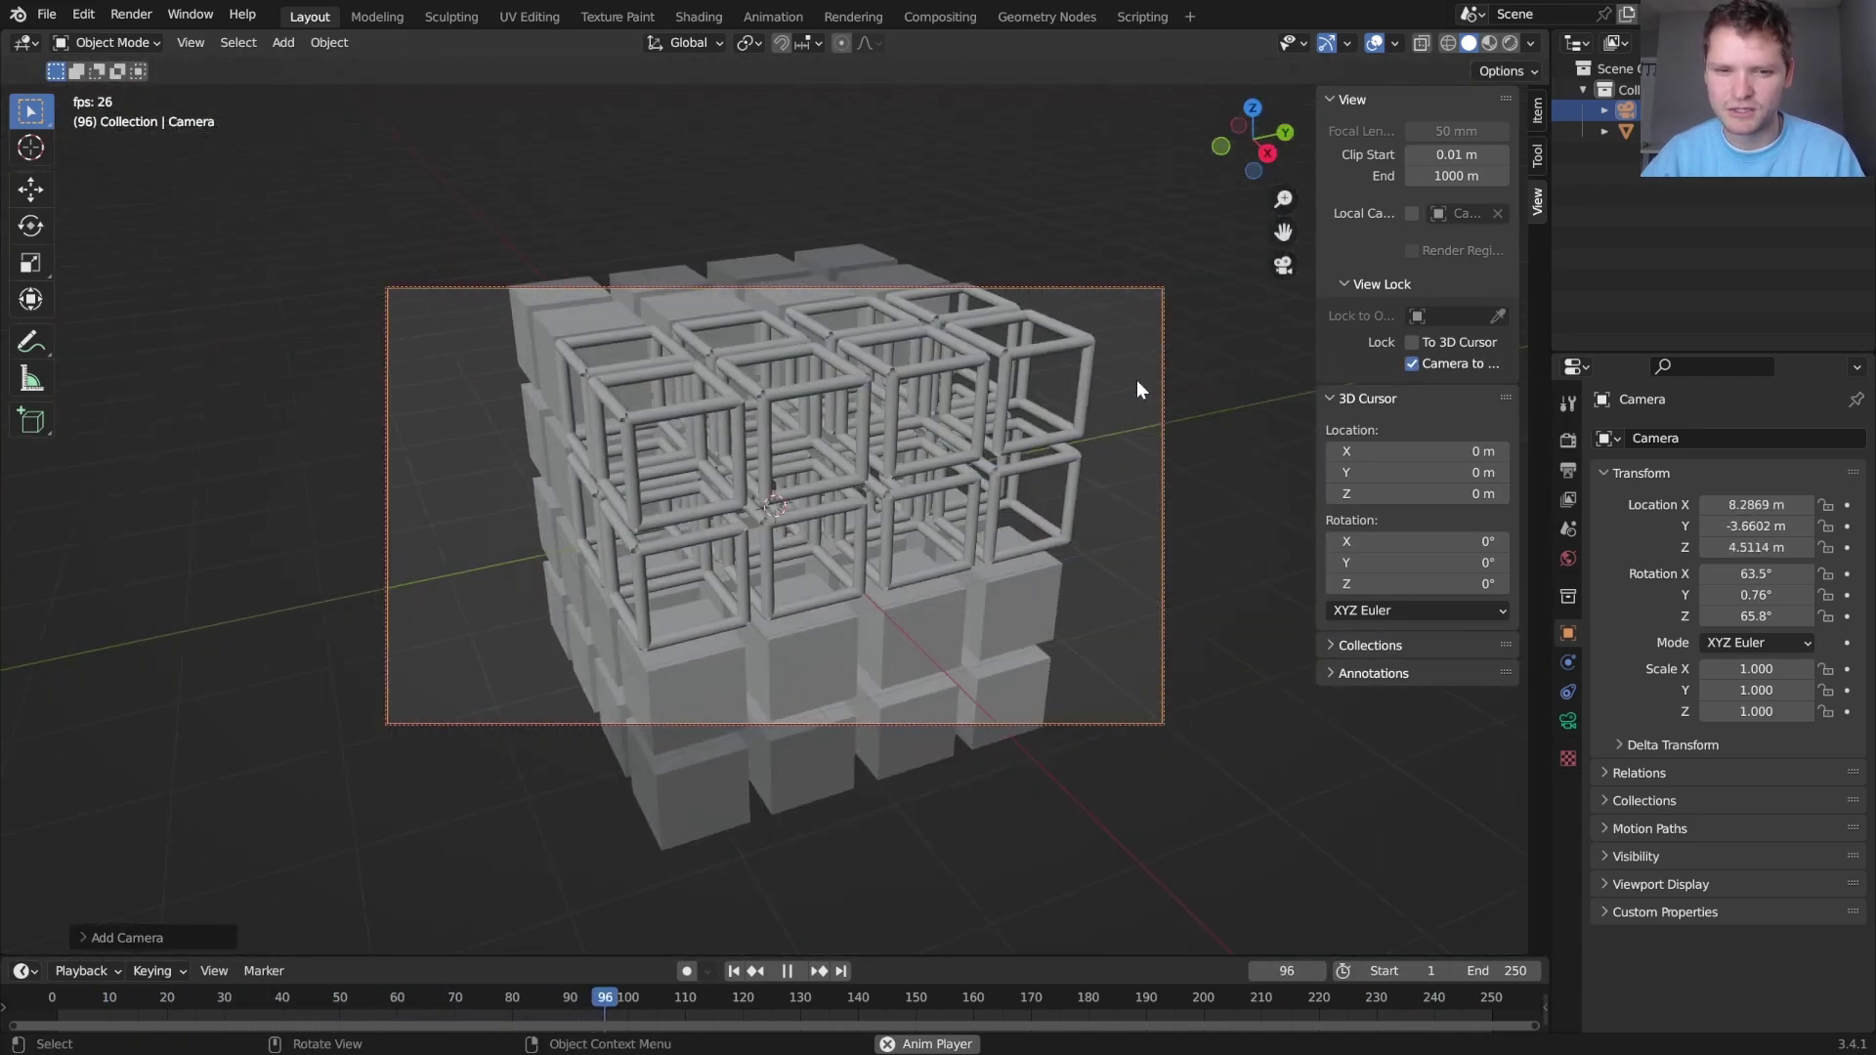
pyautogui.moveTo(827, 430); pyautogui.dragTo(893, 404, button='middle')
pyautogui.scroll(-2, 880, 420)
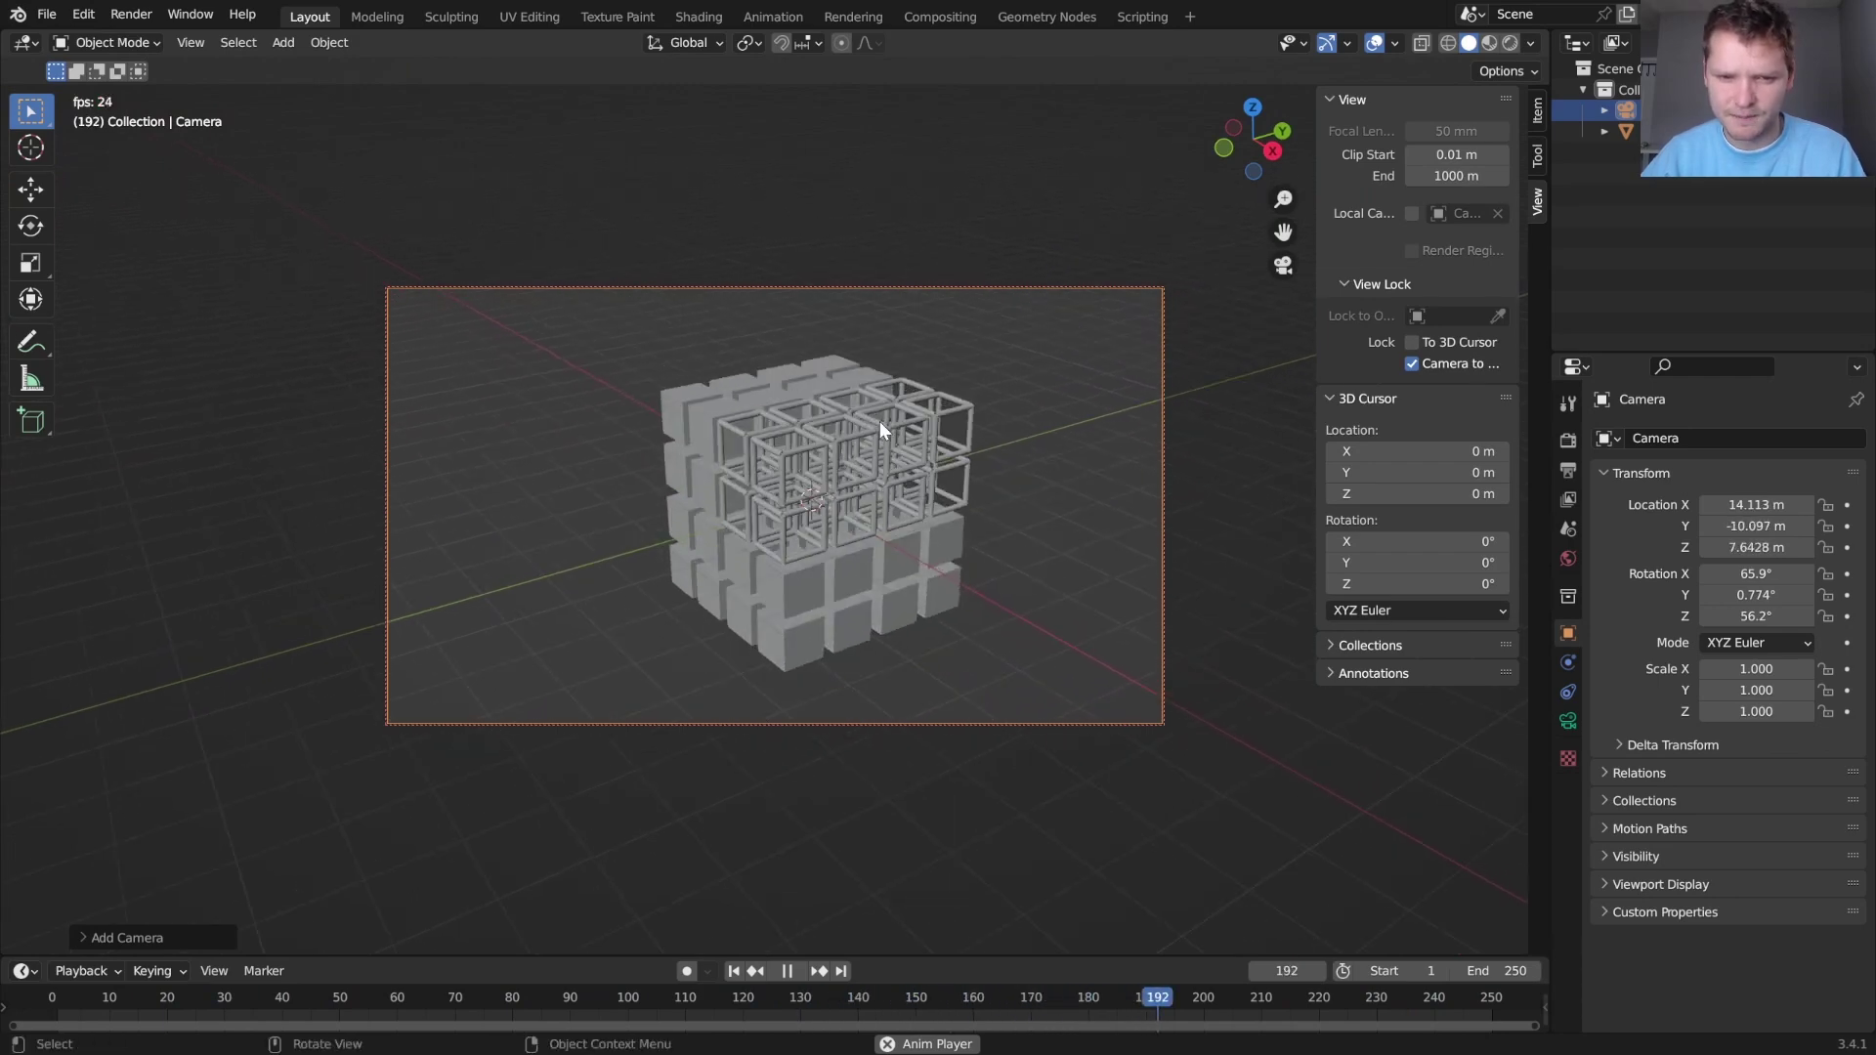
pyautogui.click(1412, 365)
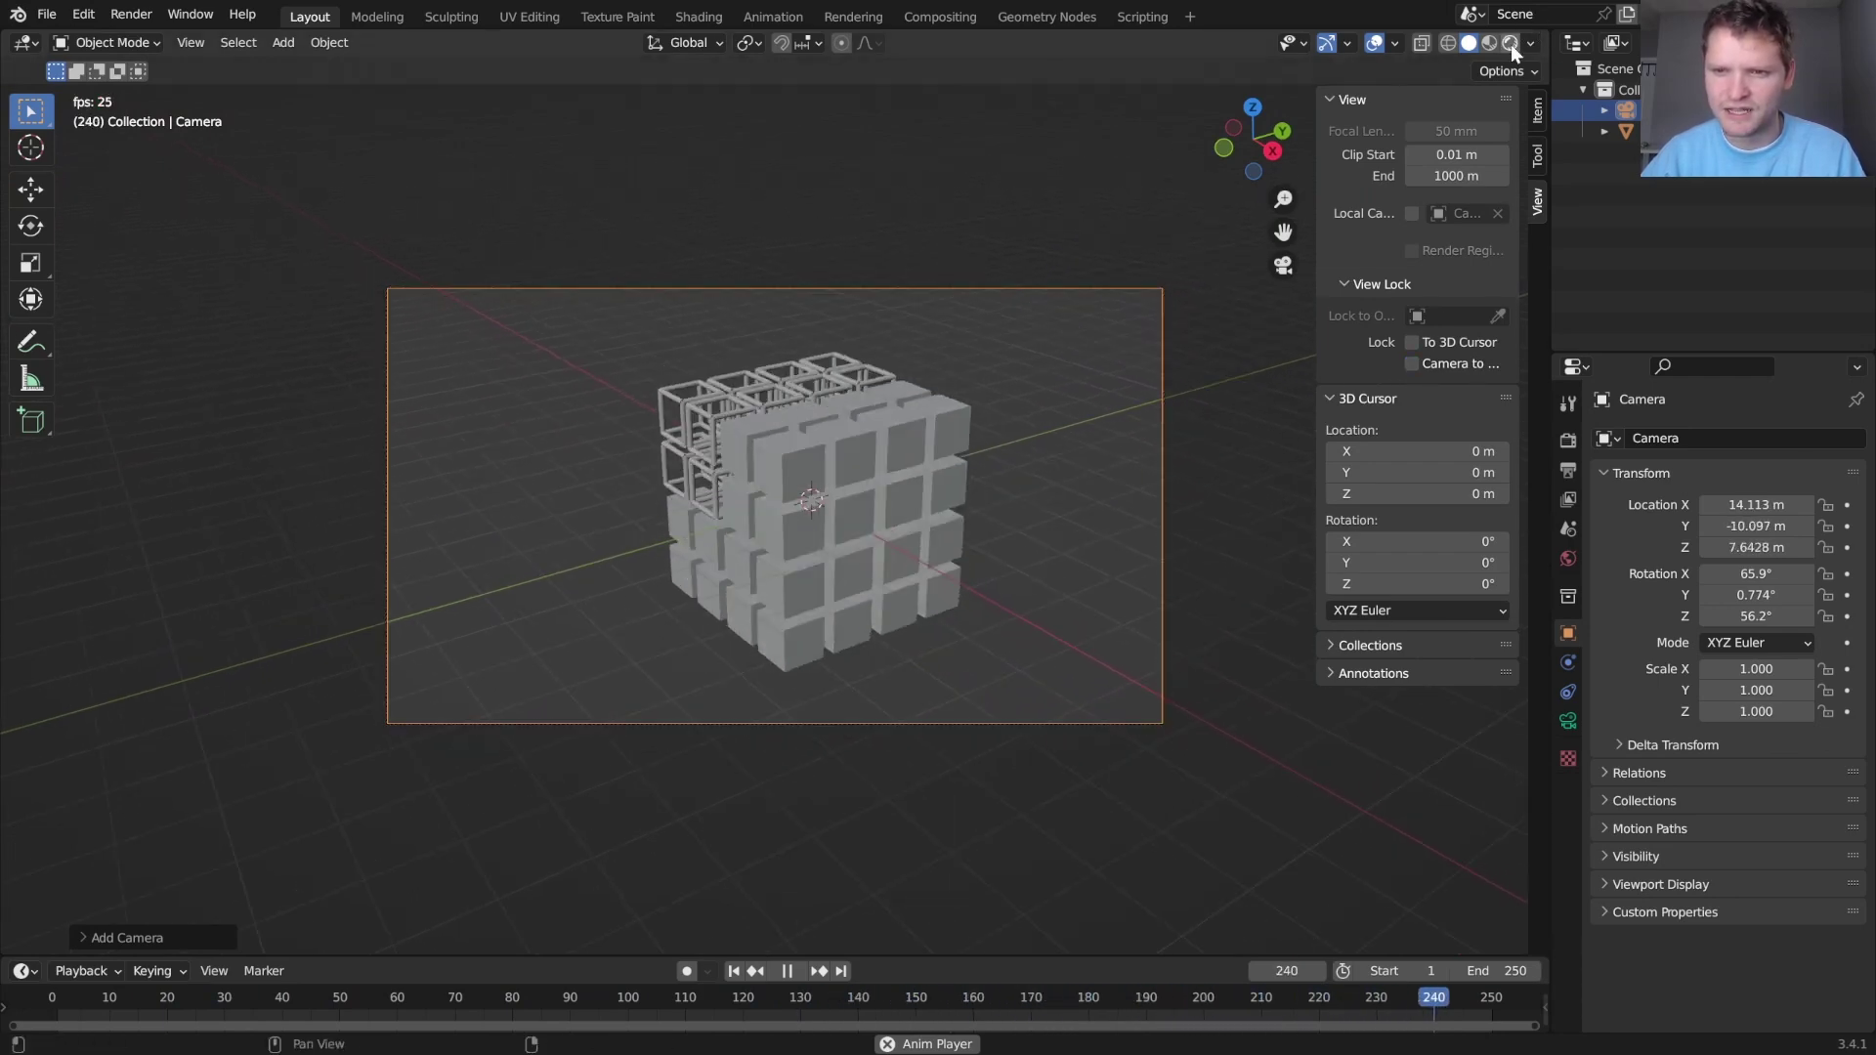
# Switch the viewport to rendered shading, pause the animation, and set the render engine to Workbench
pyautogui.click(1510, 43)
pyautogui.press('space')
pyautogui.click(1568, 441)
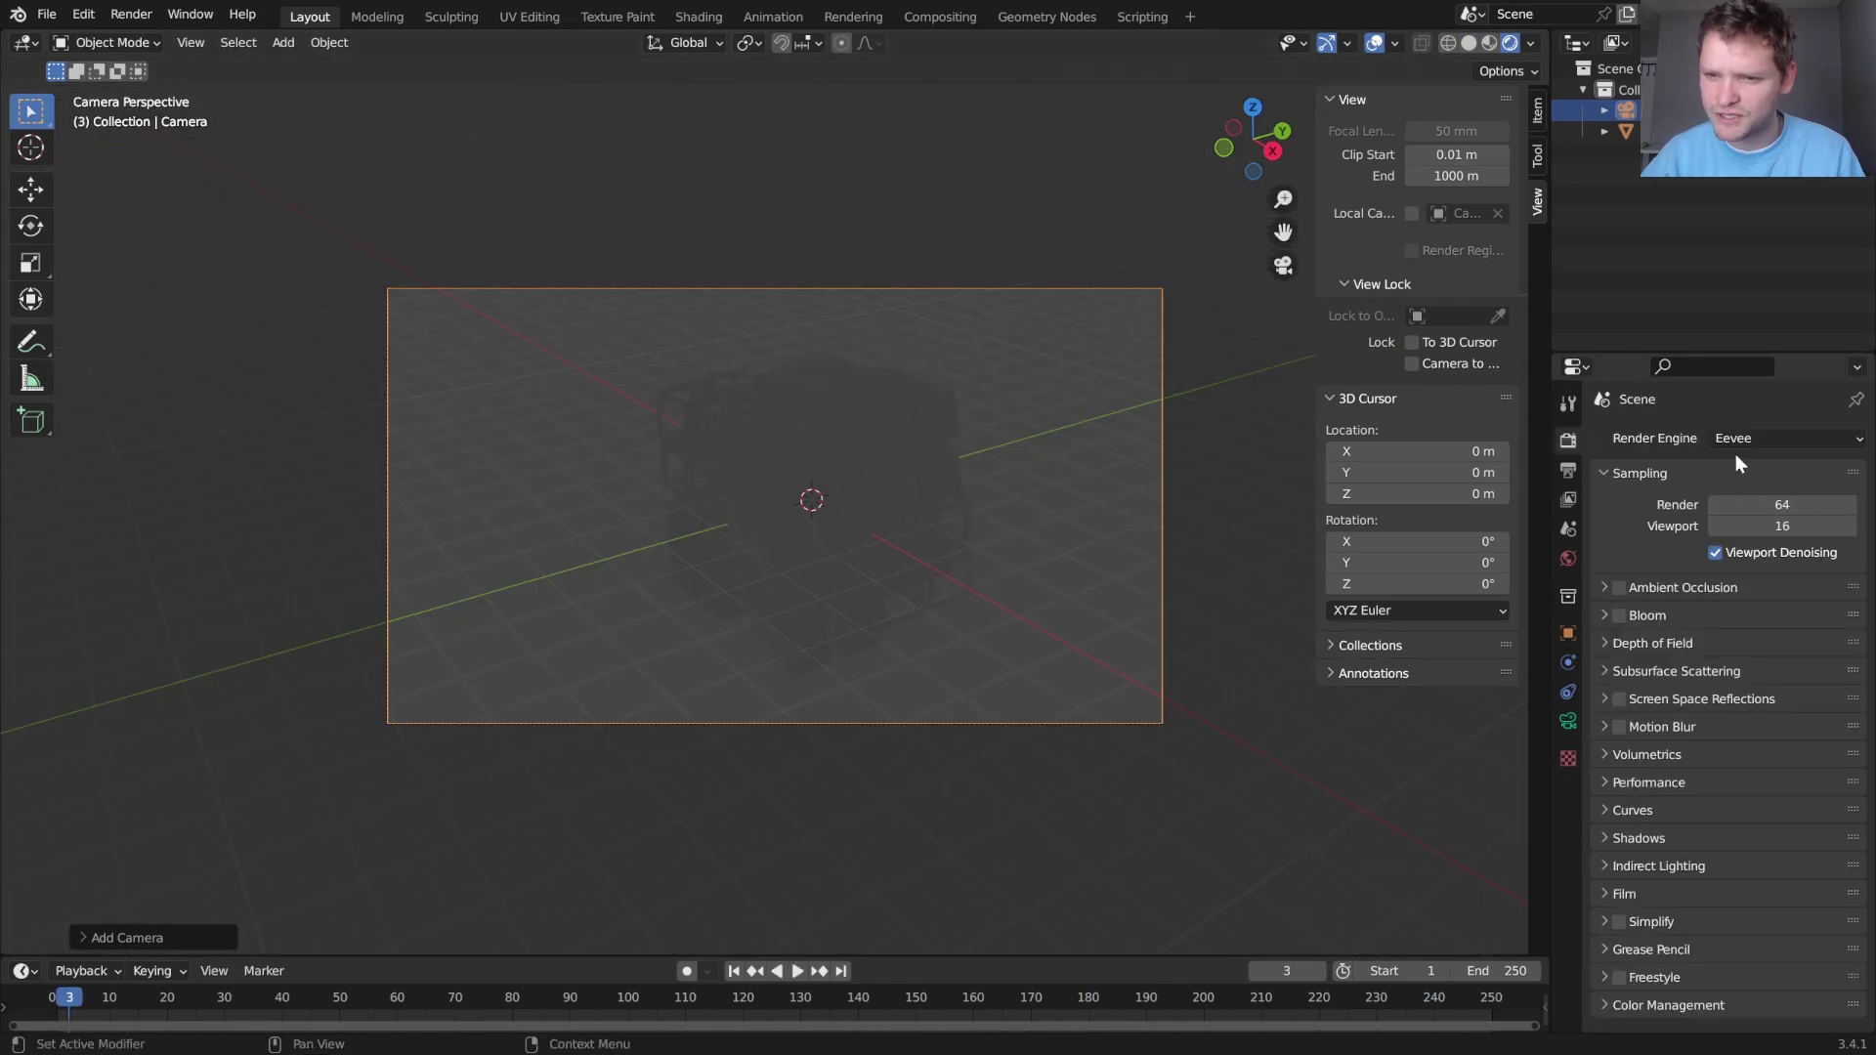
pyautogui.click(1740, 487)
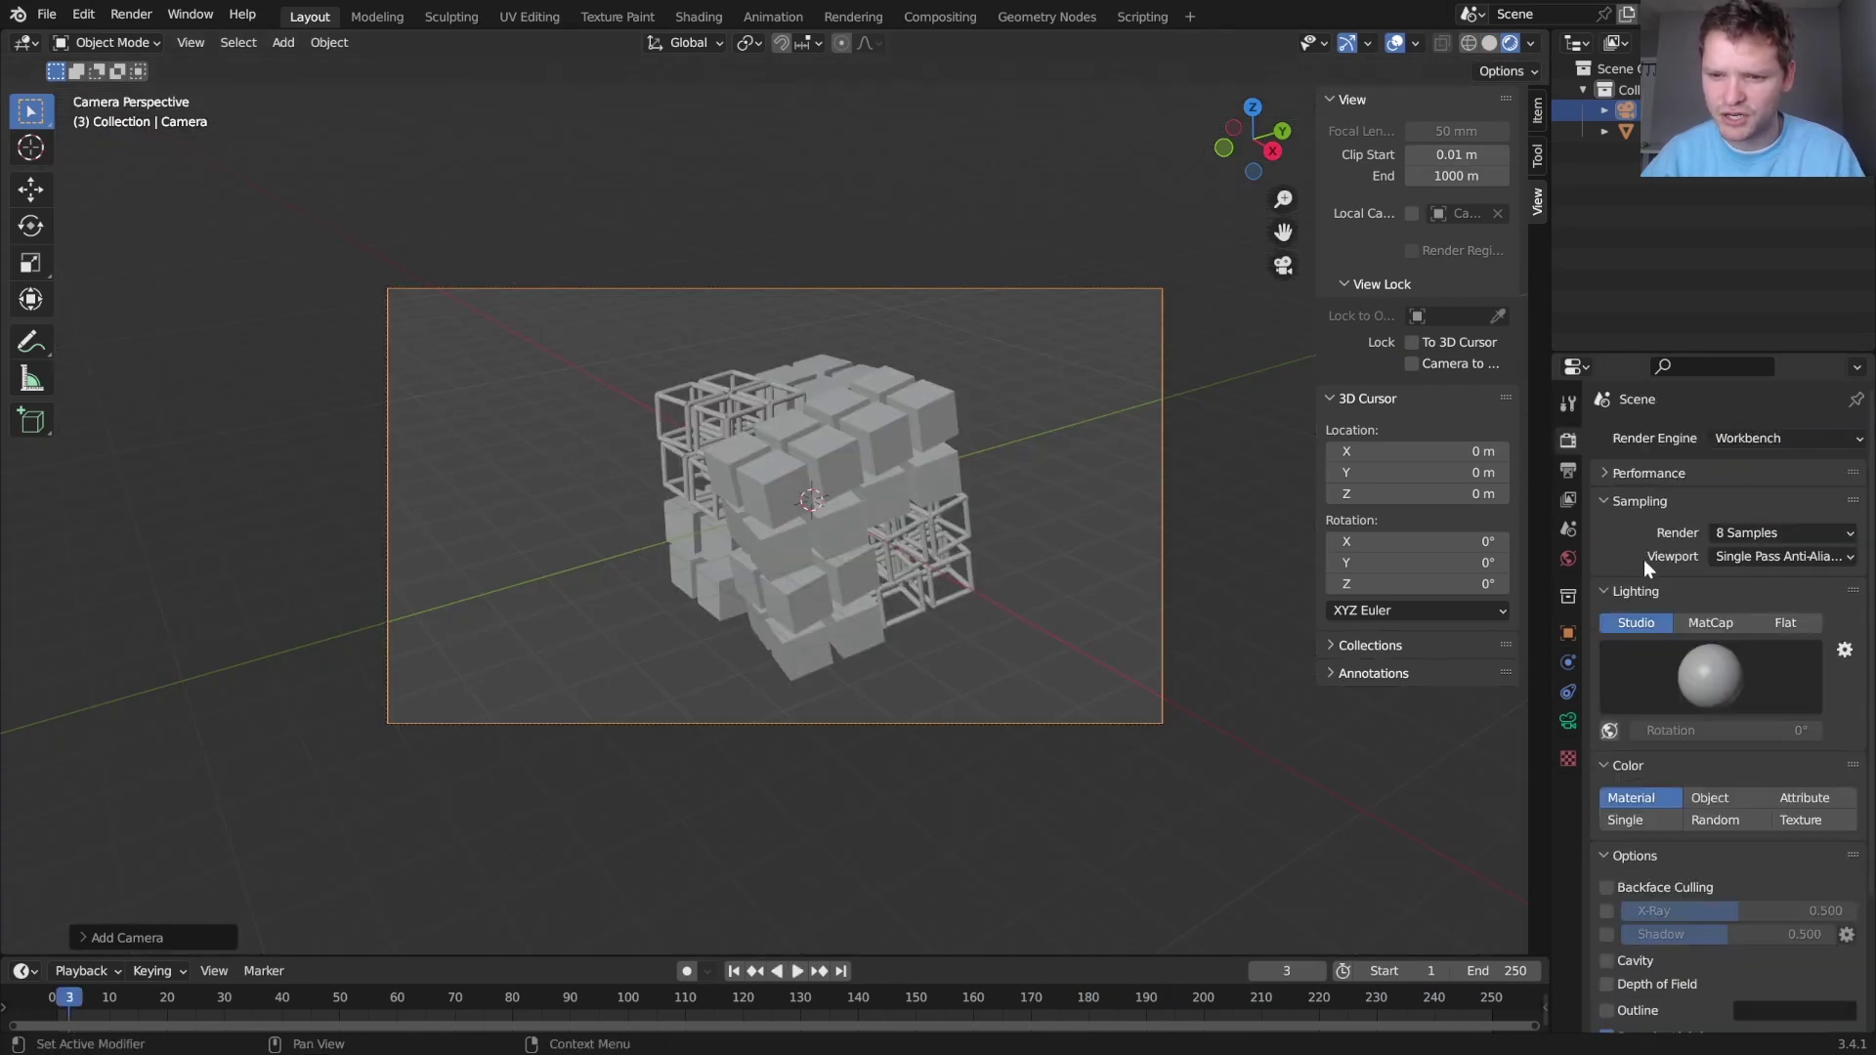
# Enable Shadow, Cavity and Outline in the Workbench options, with the cavity type set to Both
pyautogui.scroll(-2, 1661, 684)
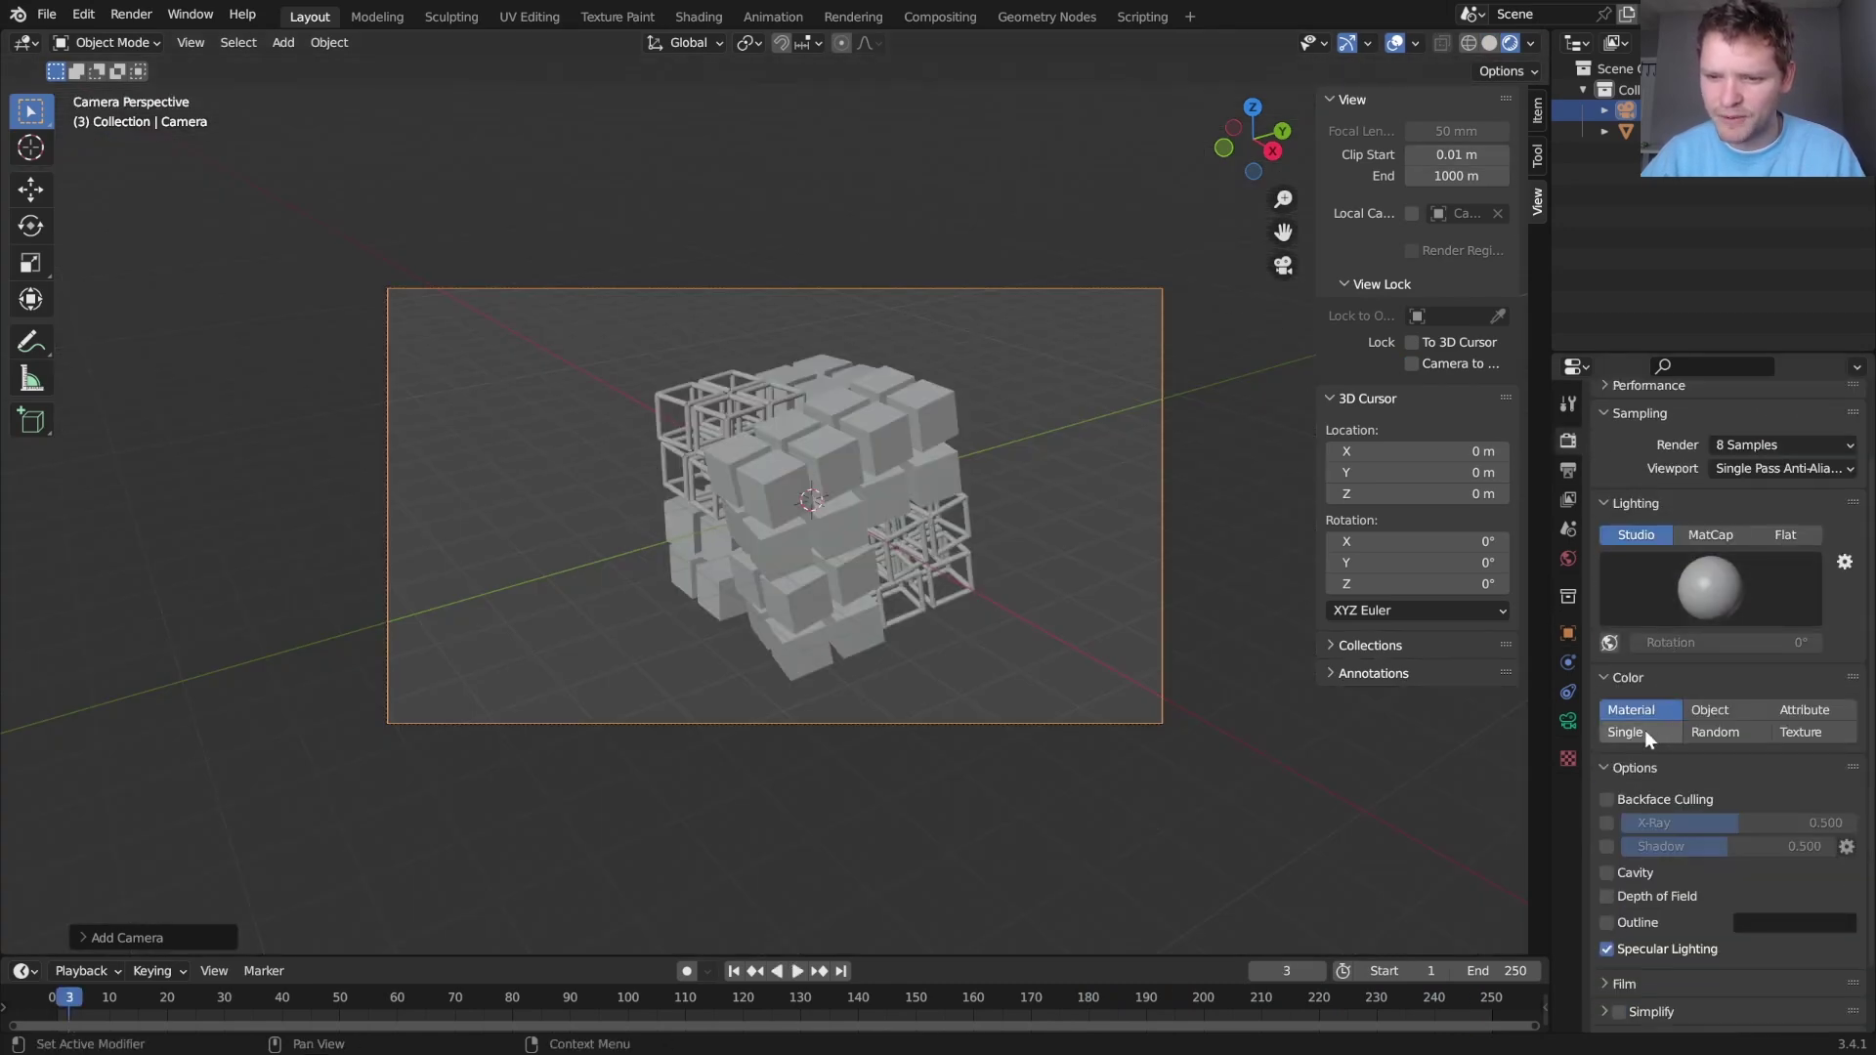
pyautogui.click(1607, 848)
pyautogui.click(1608, 872)
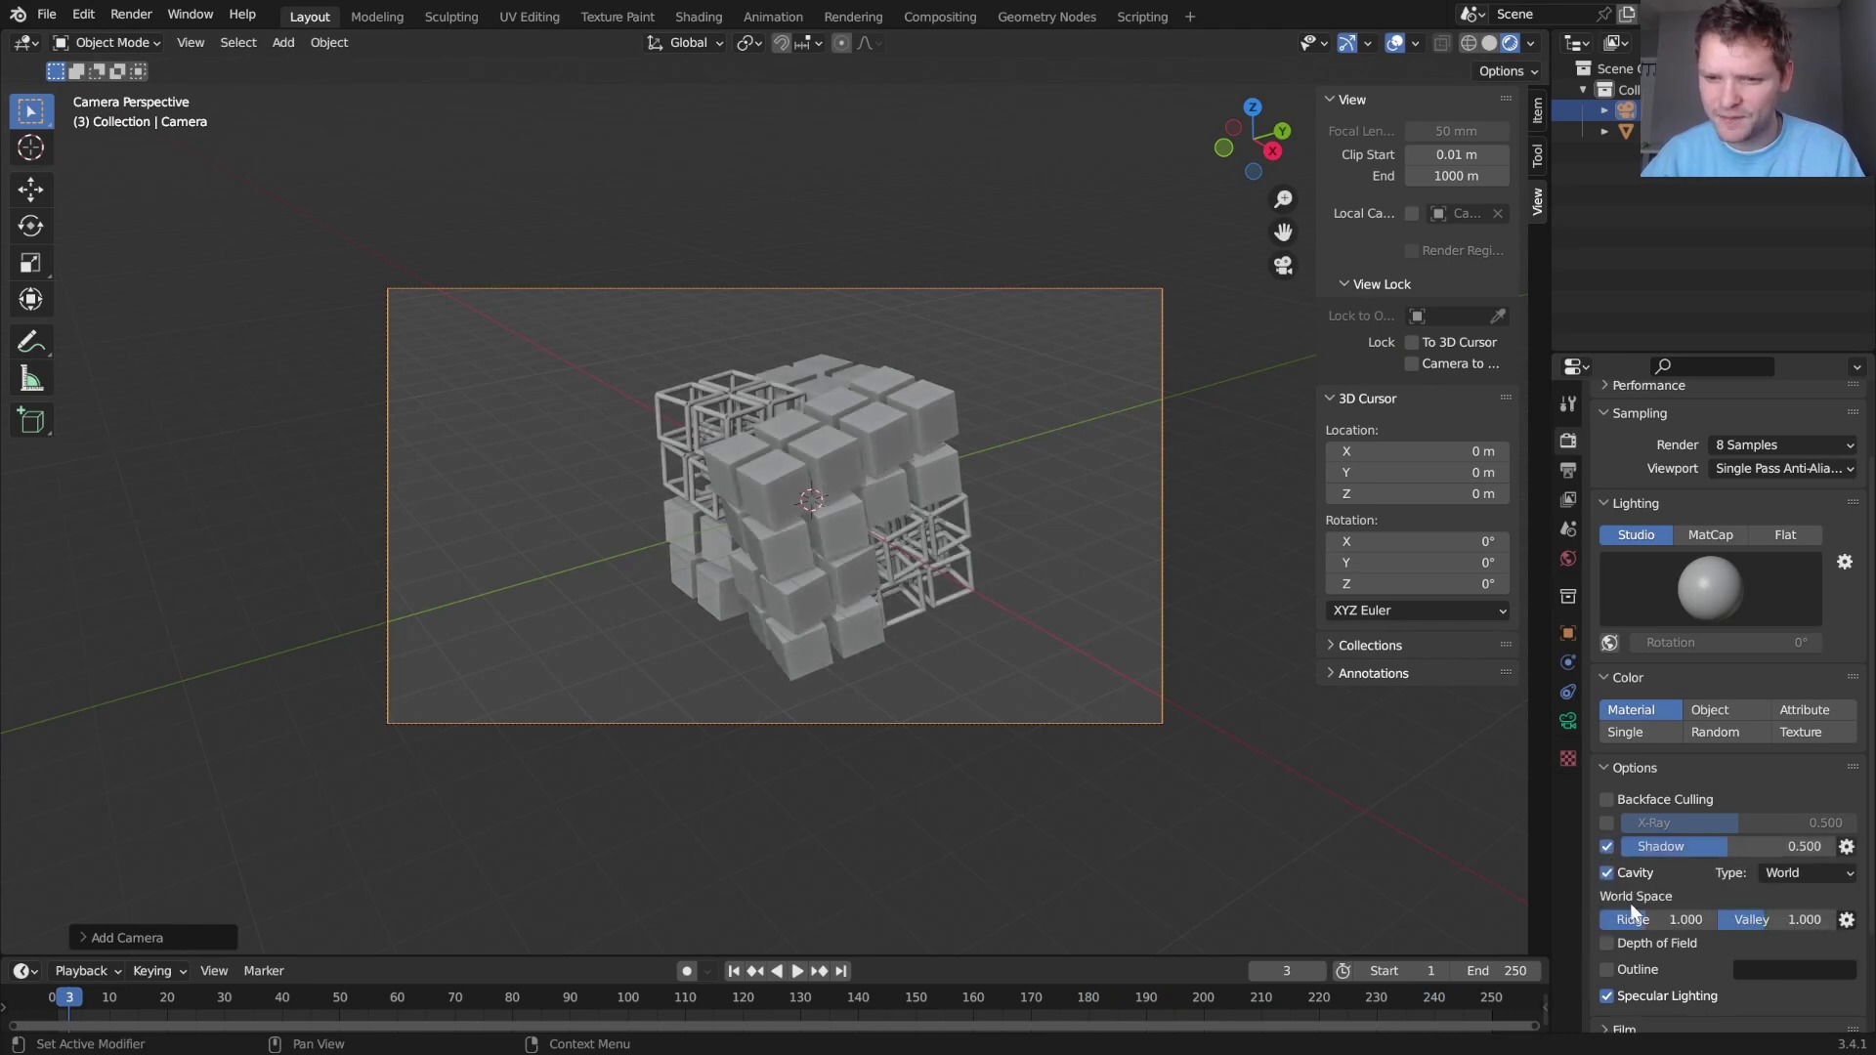
pyautogui.click(1615, 965)
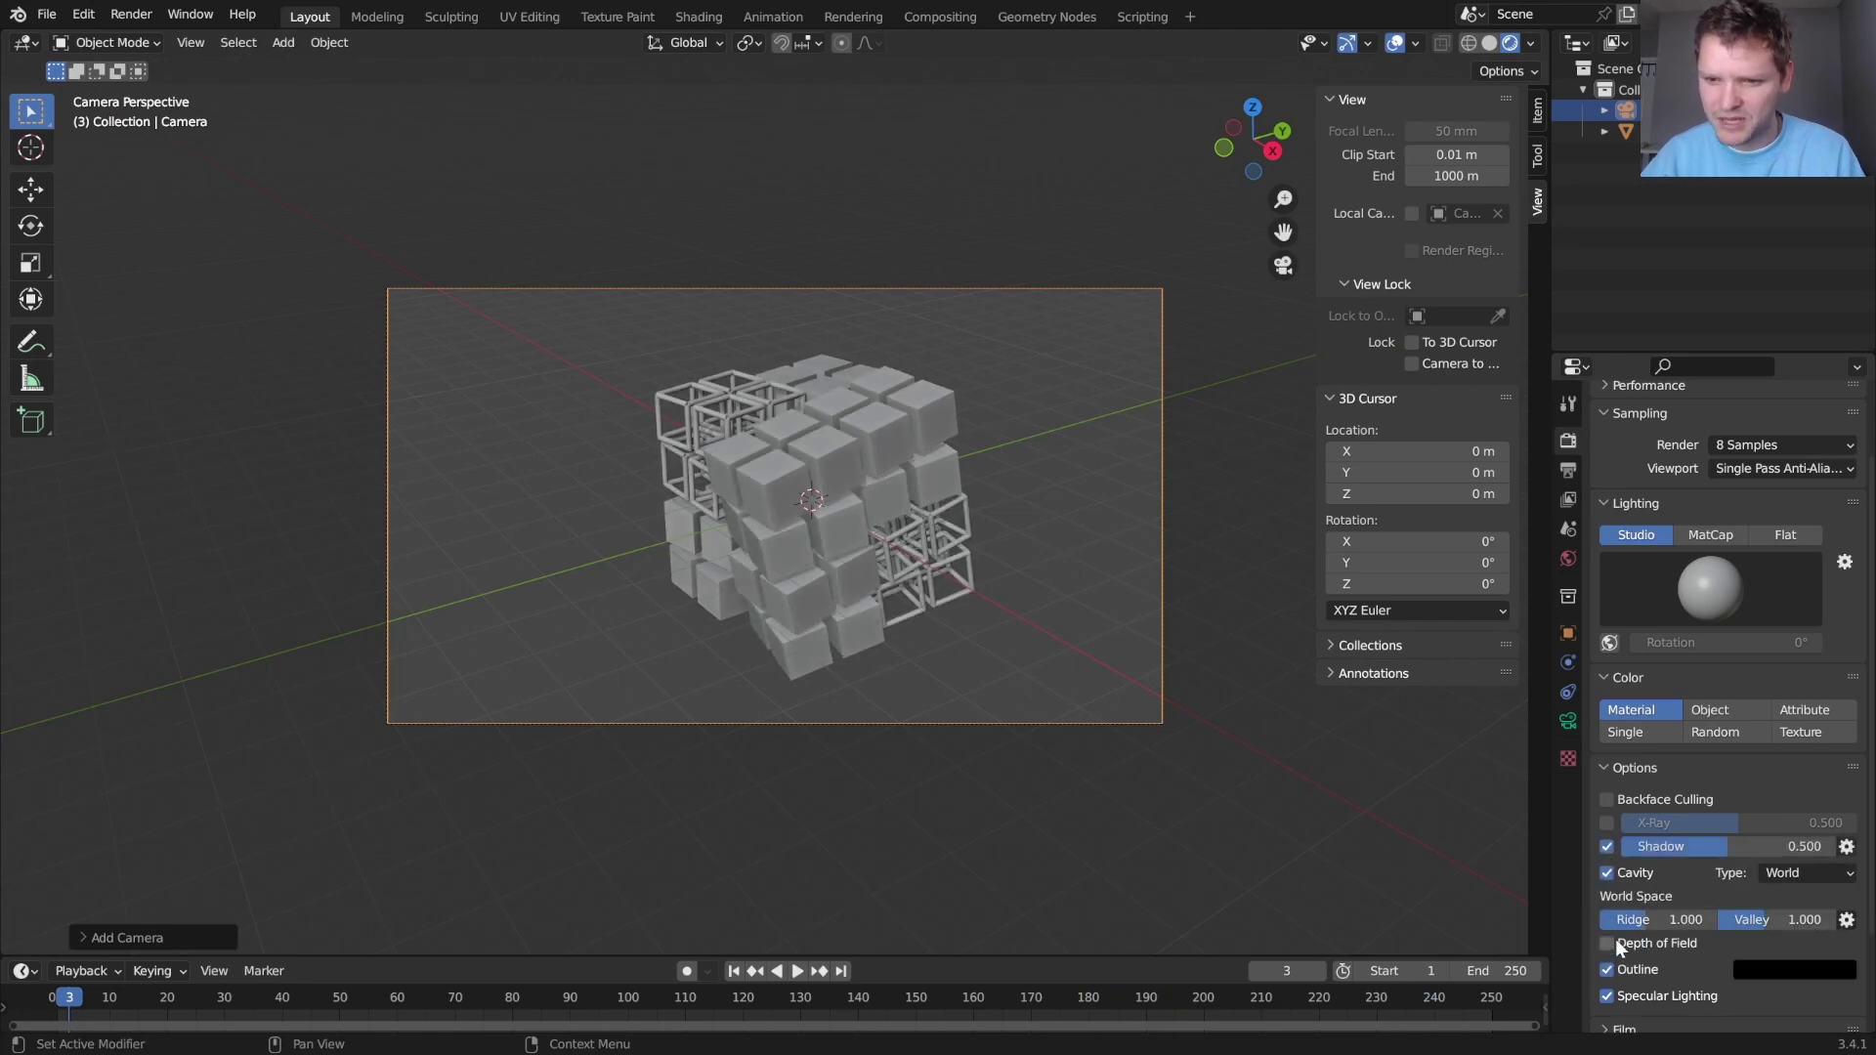
pyautogui.click(1774, 874)
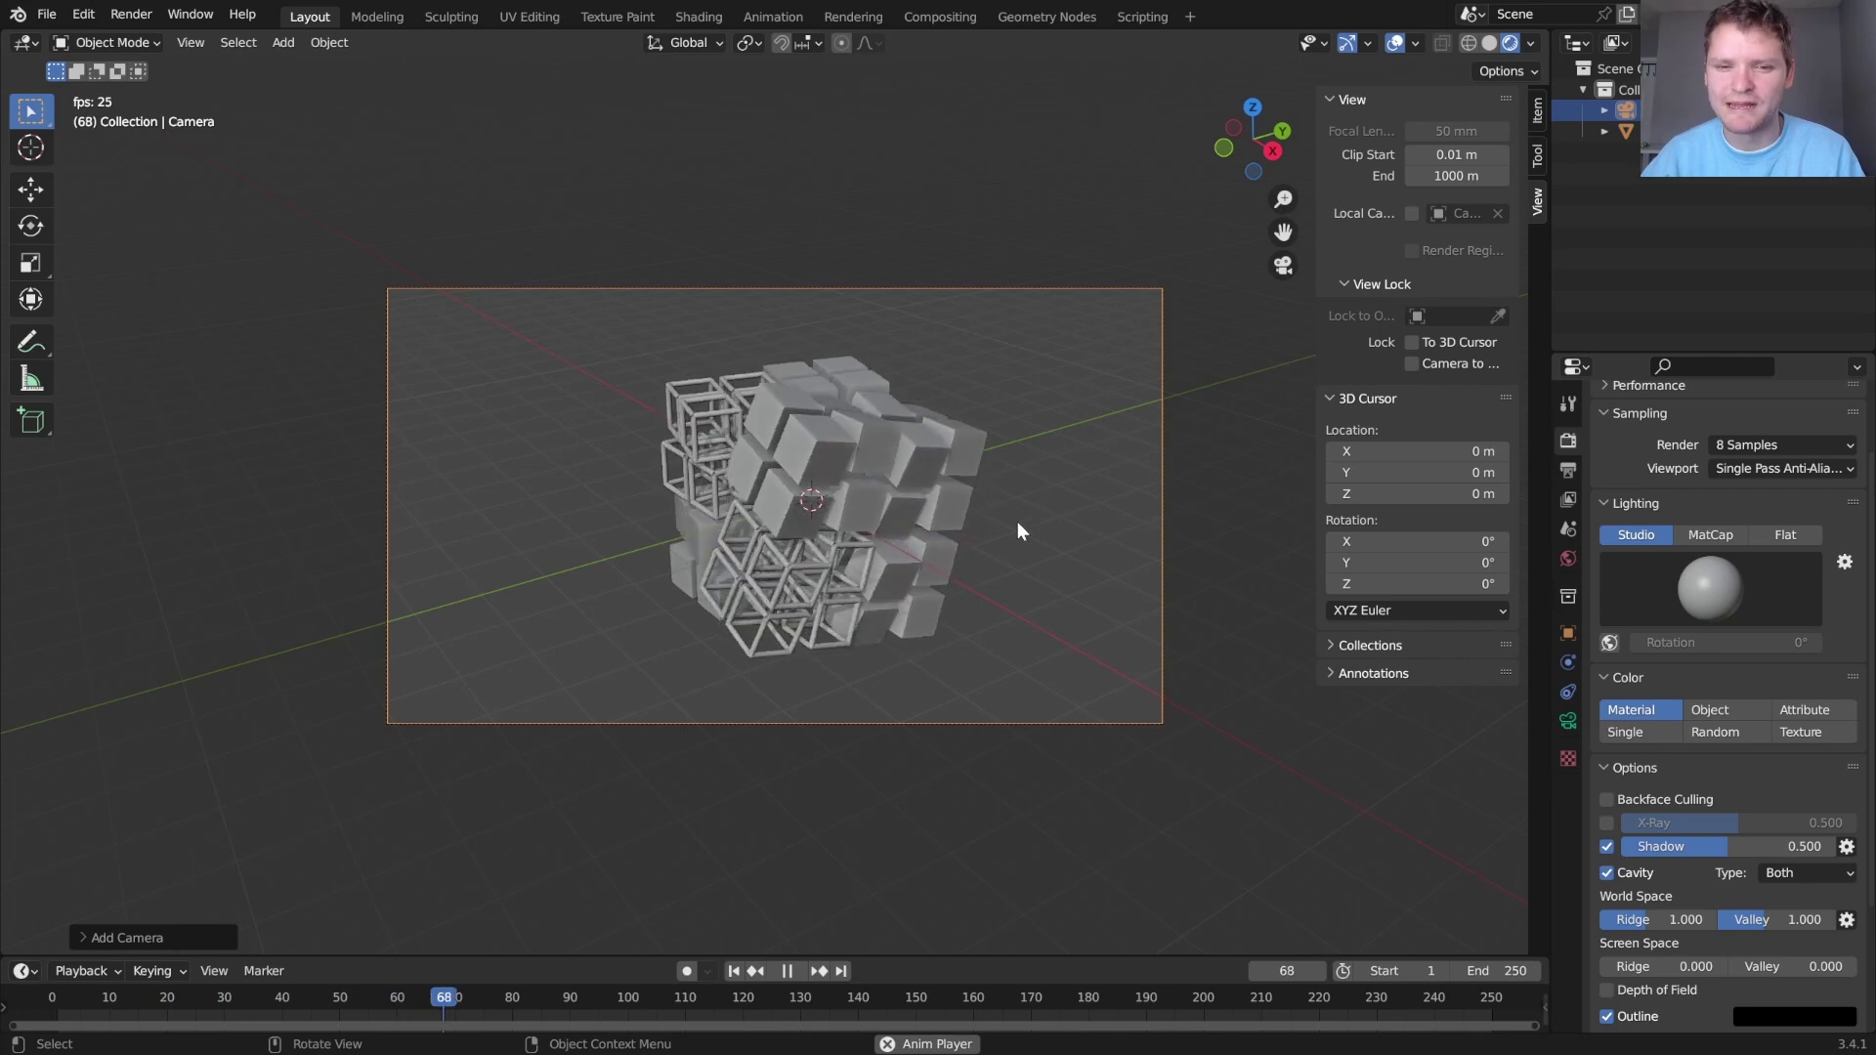
# Try different studio light presets for the Workbench lighting
pyautogui.click(1691, 598)
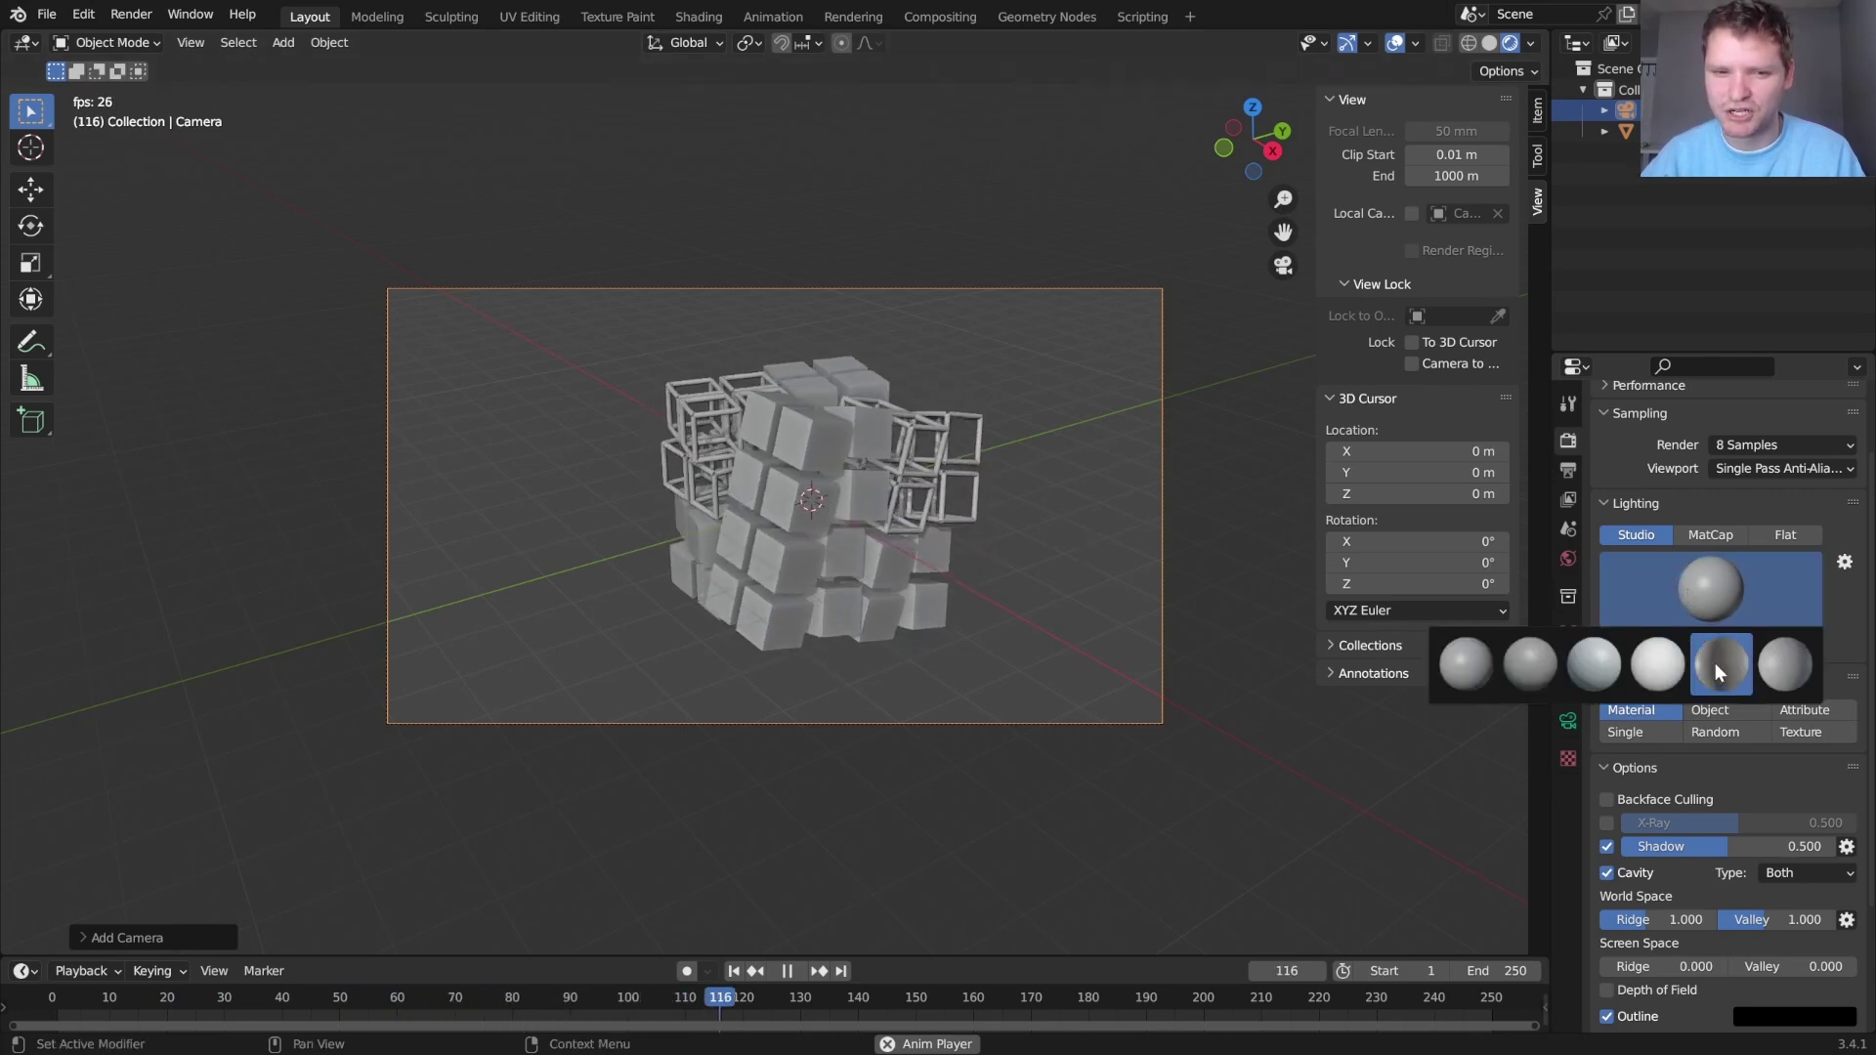
pyautogui.click(1715, 661)
pyautogui.click(1728, 596)
pyautogui.click(1773, 653)
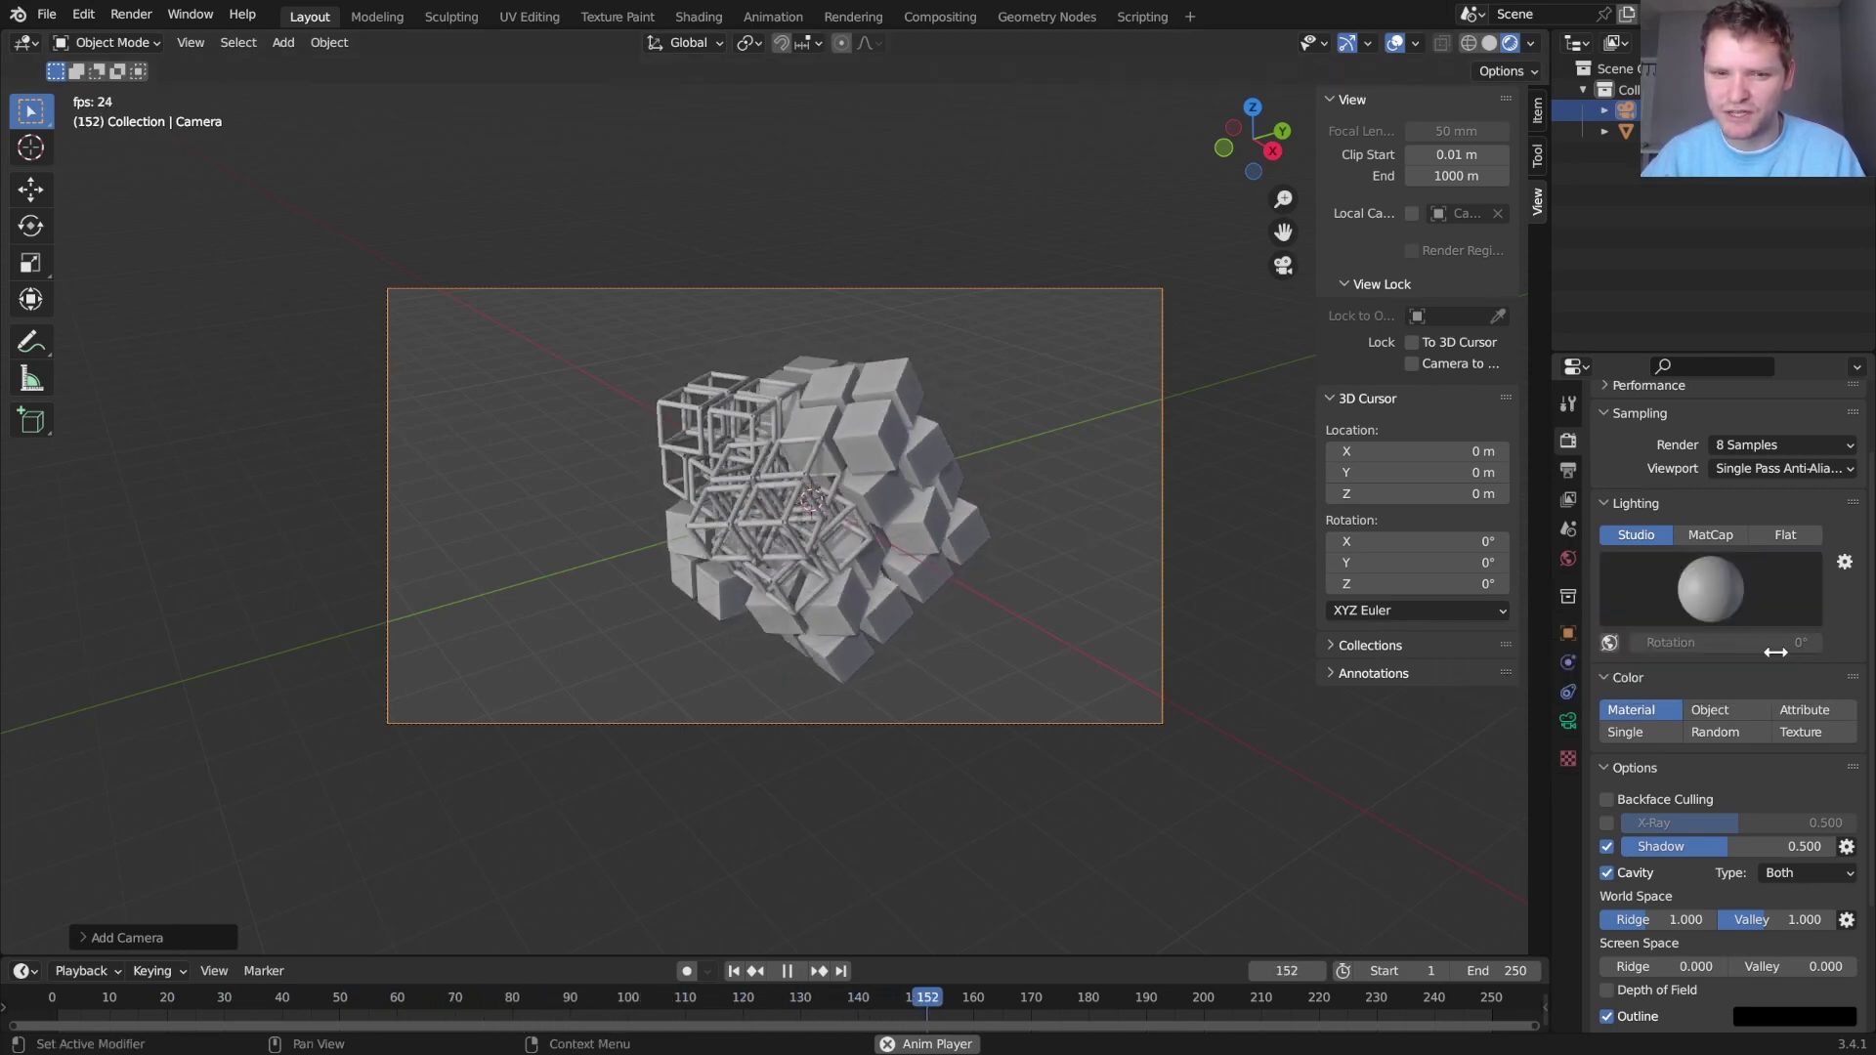
# Switch the Workbench lighting to MatCap and choose the multicoloured cyan, pink and blue sphere
pyautogui.click(1711, 535)
pyautogui.click(1726, 590)
pyautogui.click(1732, 671)
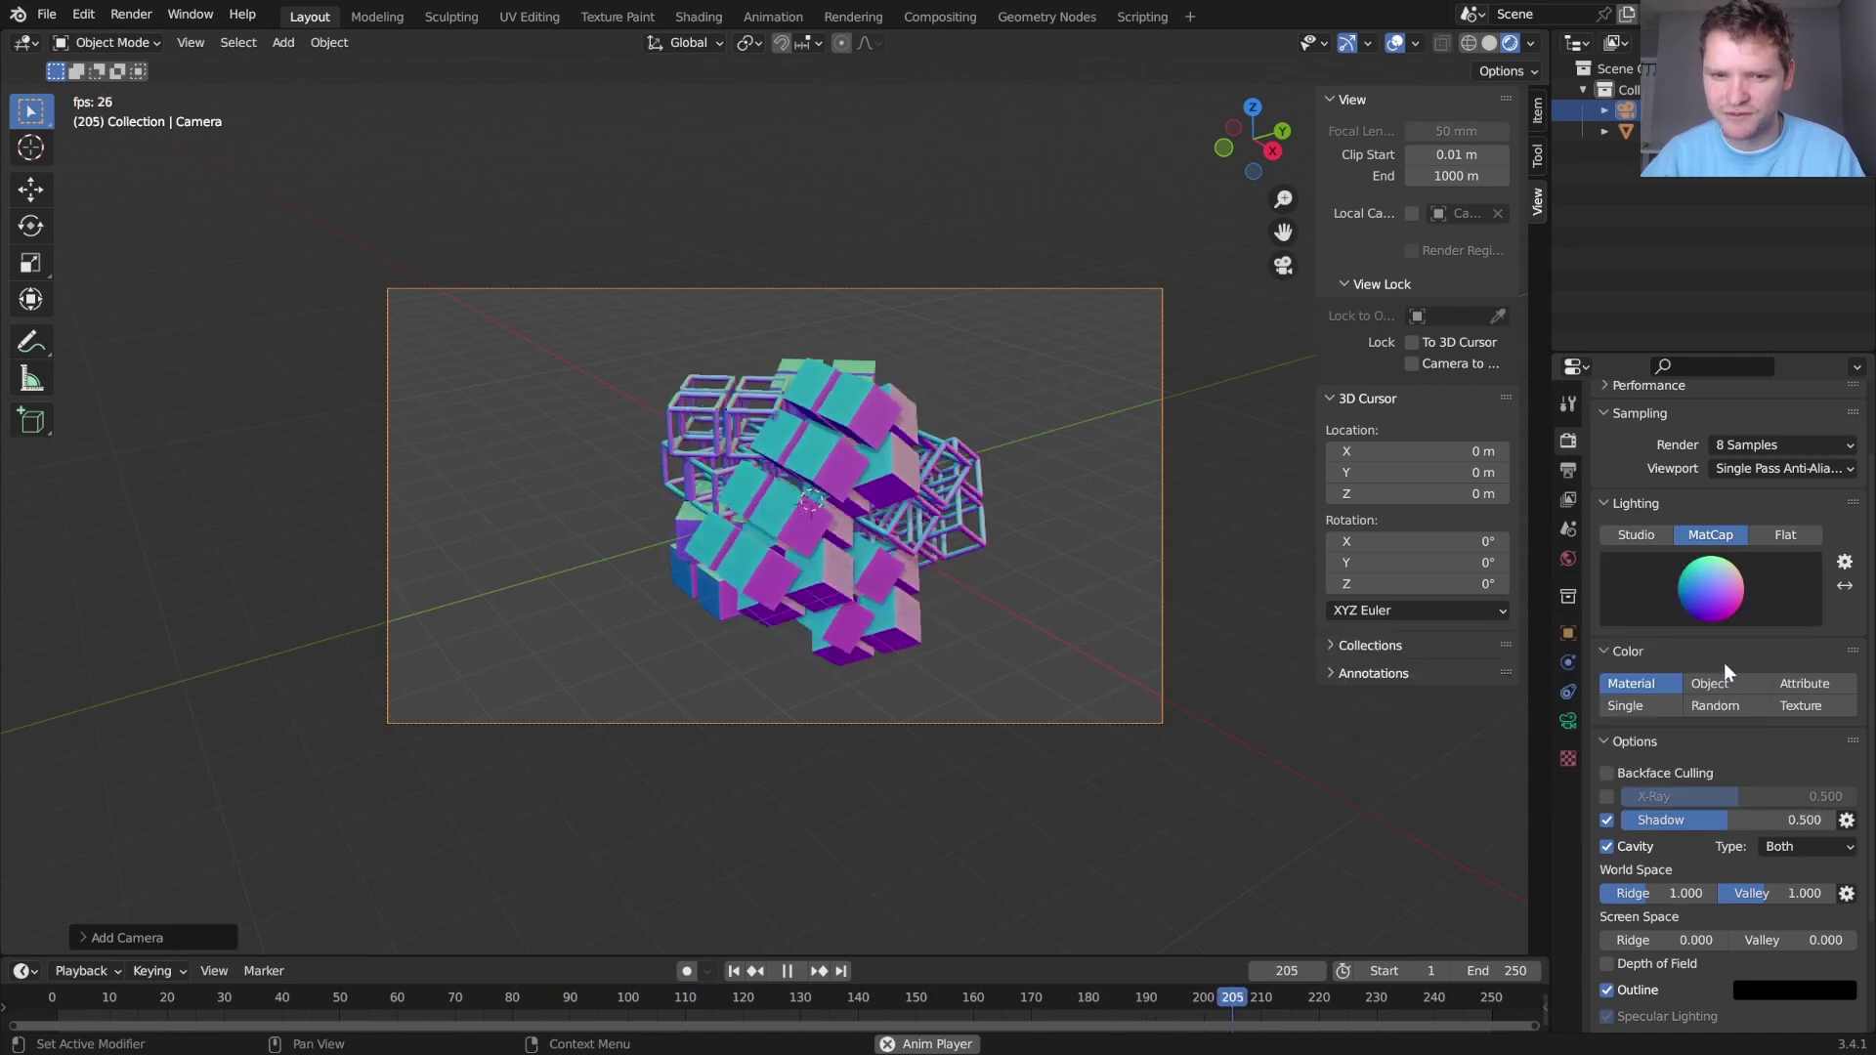